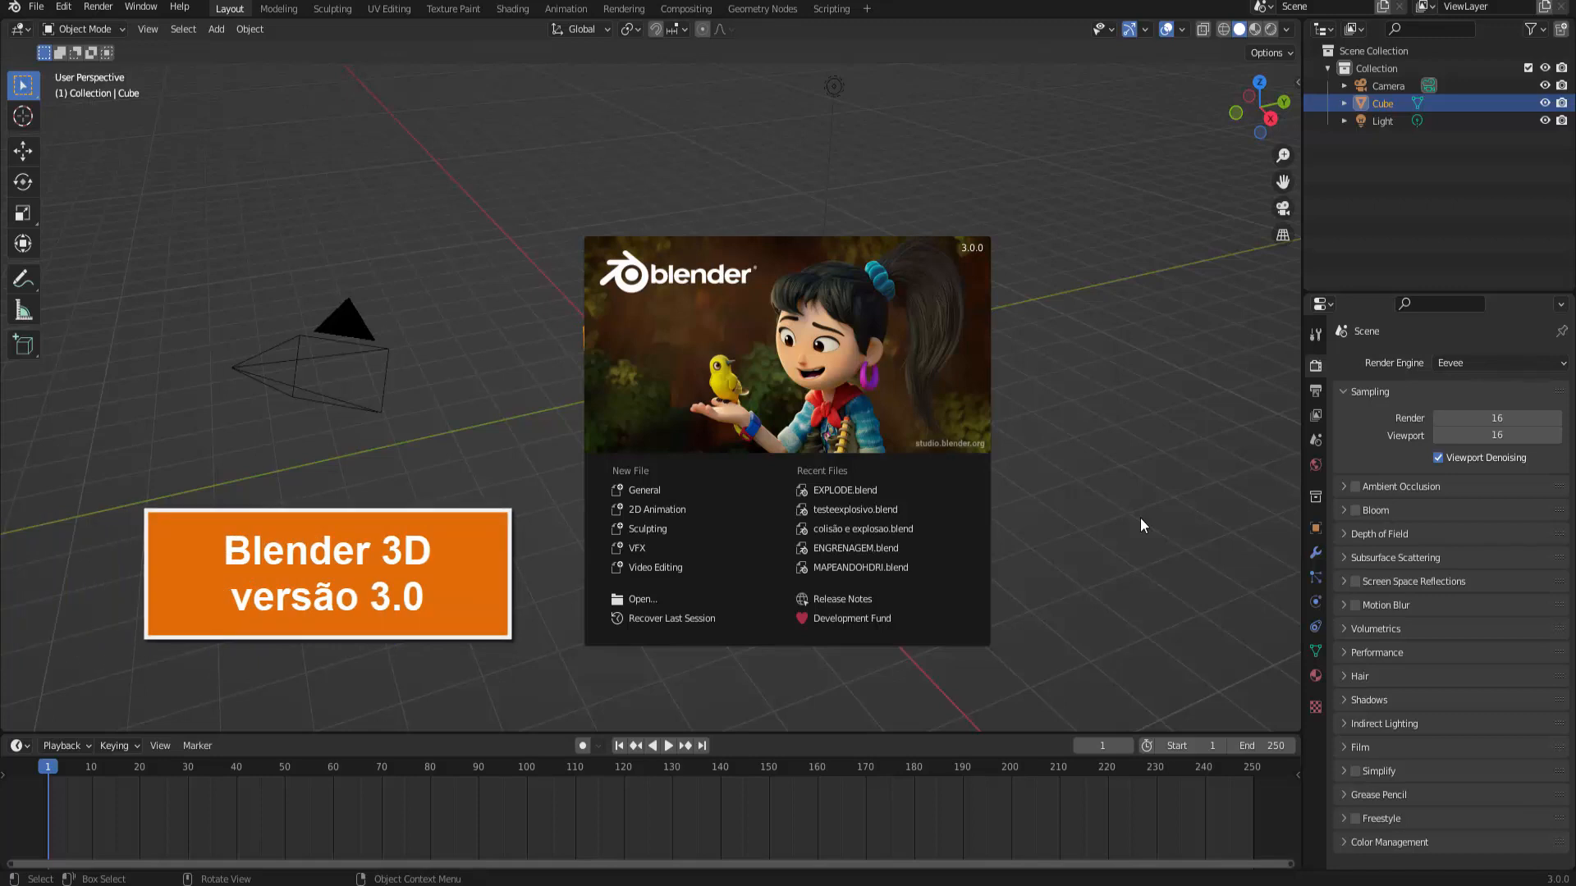
# Dismiss the splash screen, enlarge the timeline area to about half the window height and switch it to the Geometry Node Editor.
pyautogui.click(1067, 320)
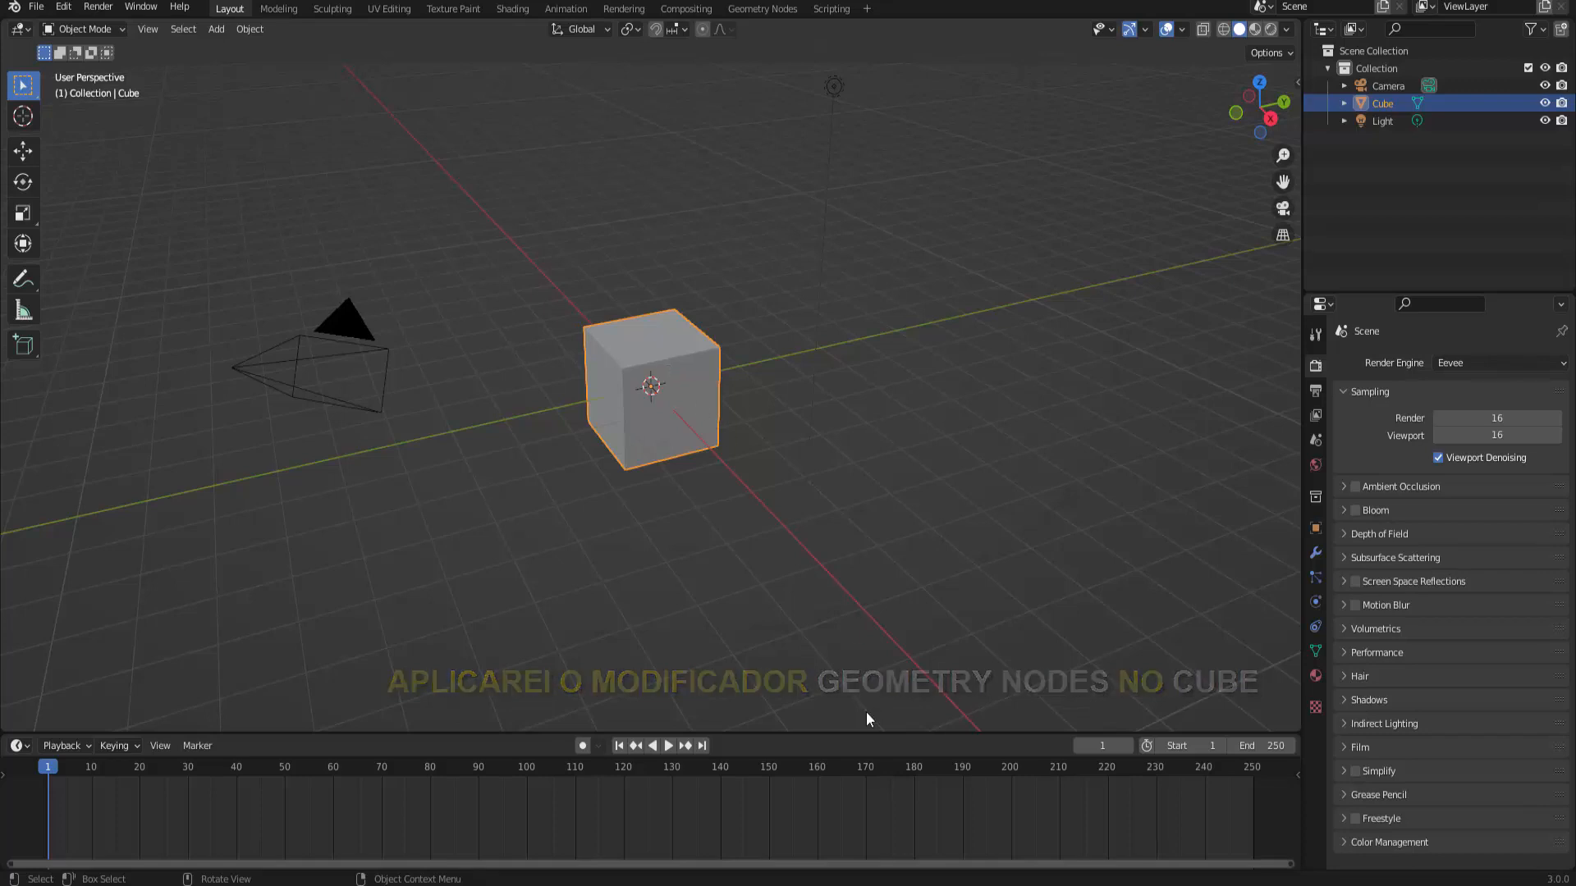
pyautogui.moveTo(868, 733); pyautogui.dragTo(928, 413)
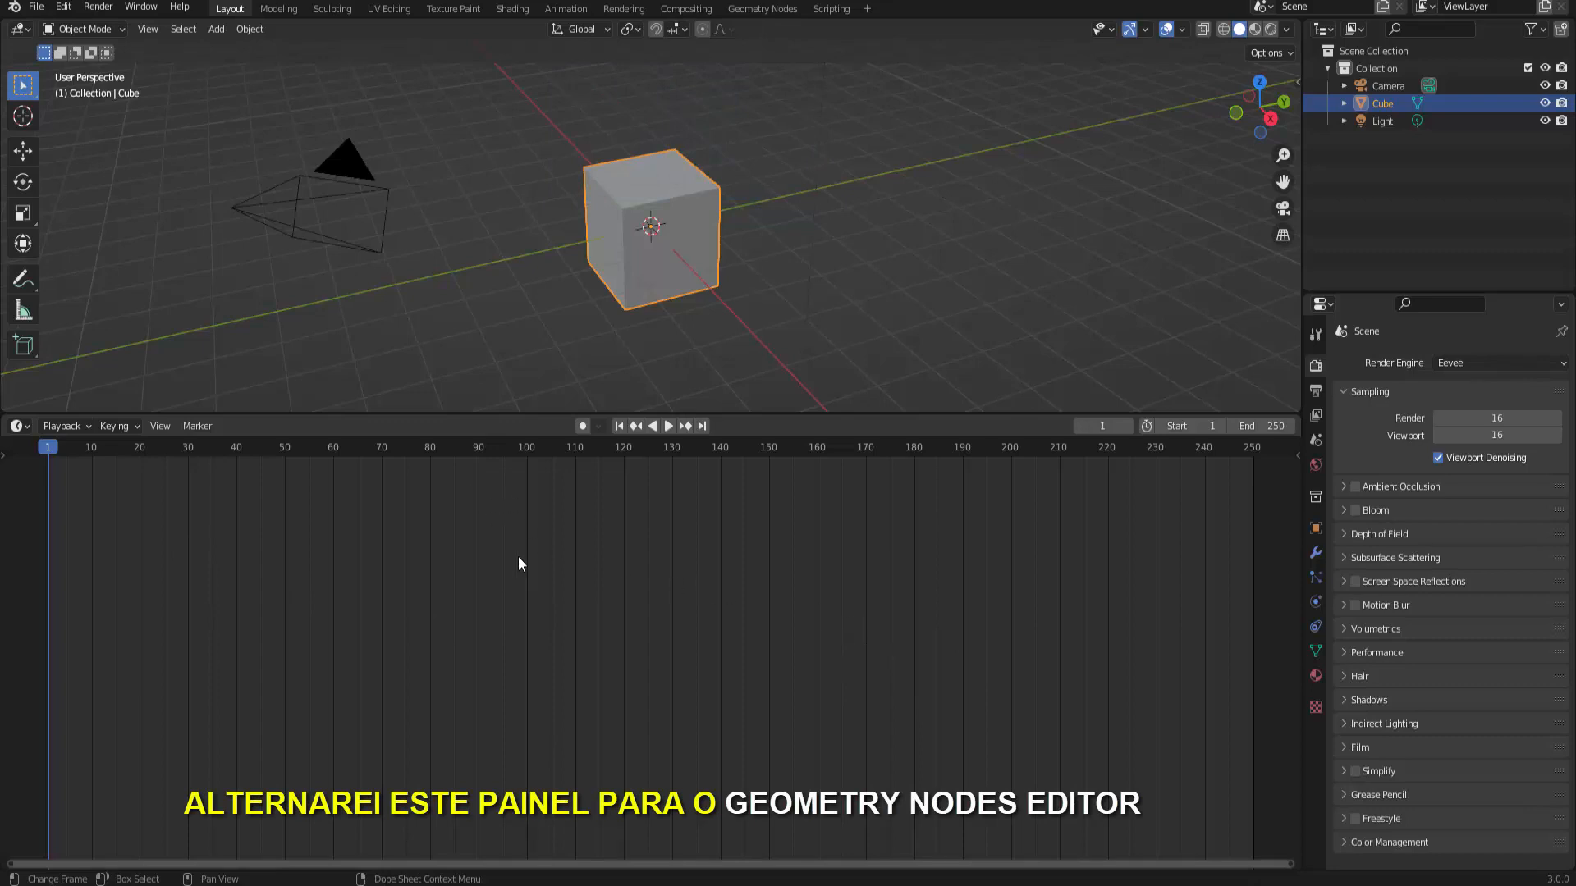
pyautogui.click(18, 426)
pyautogui.click(23, 428)
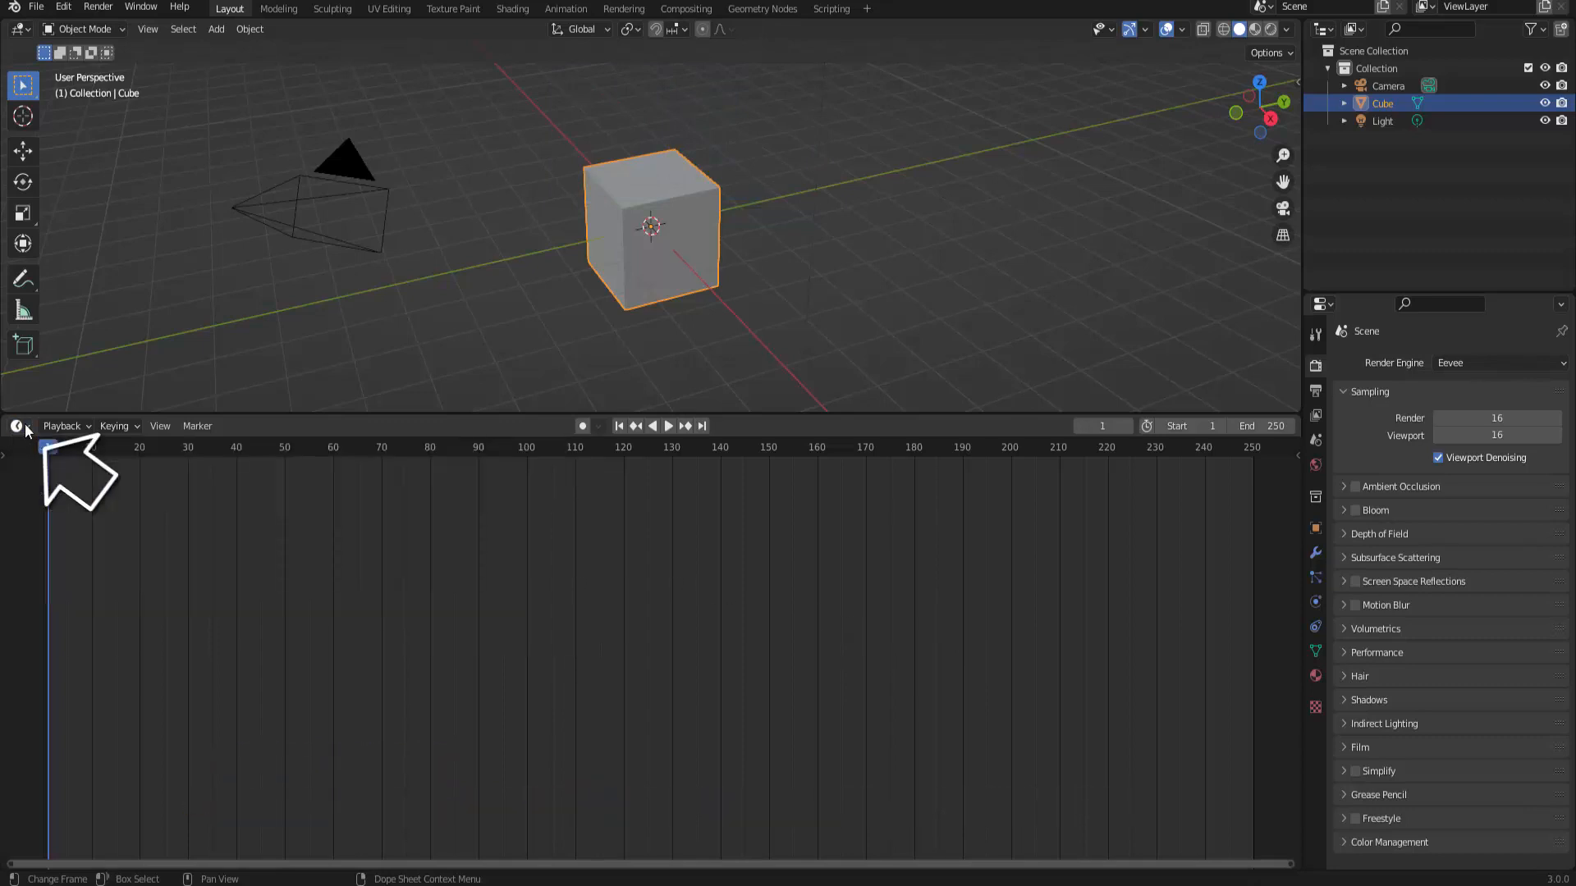
pyautogui.click(24, 427)
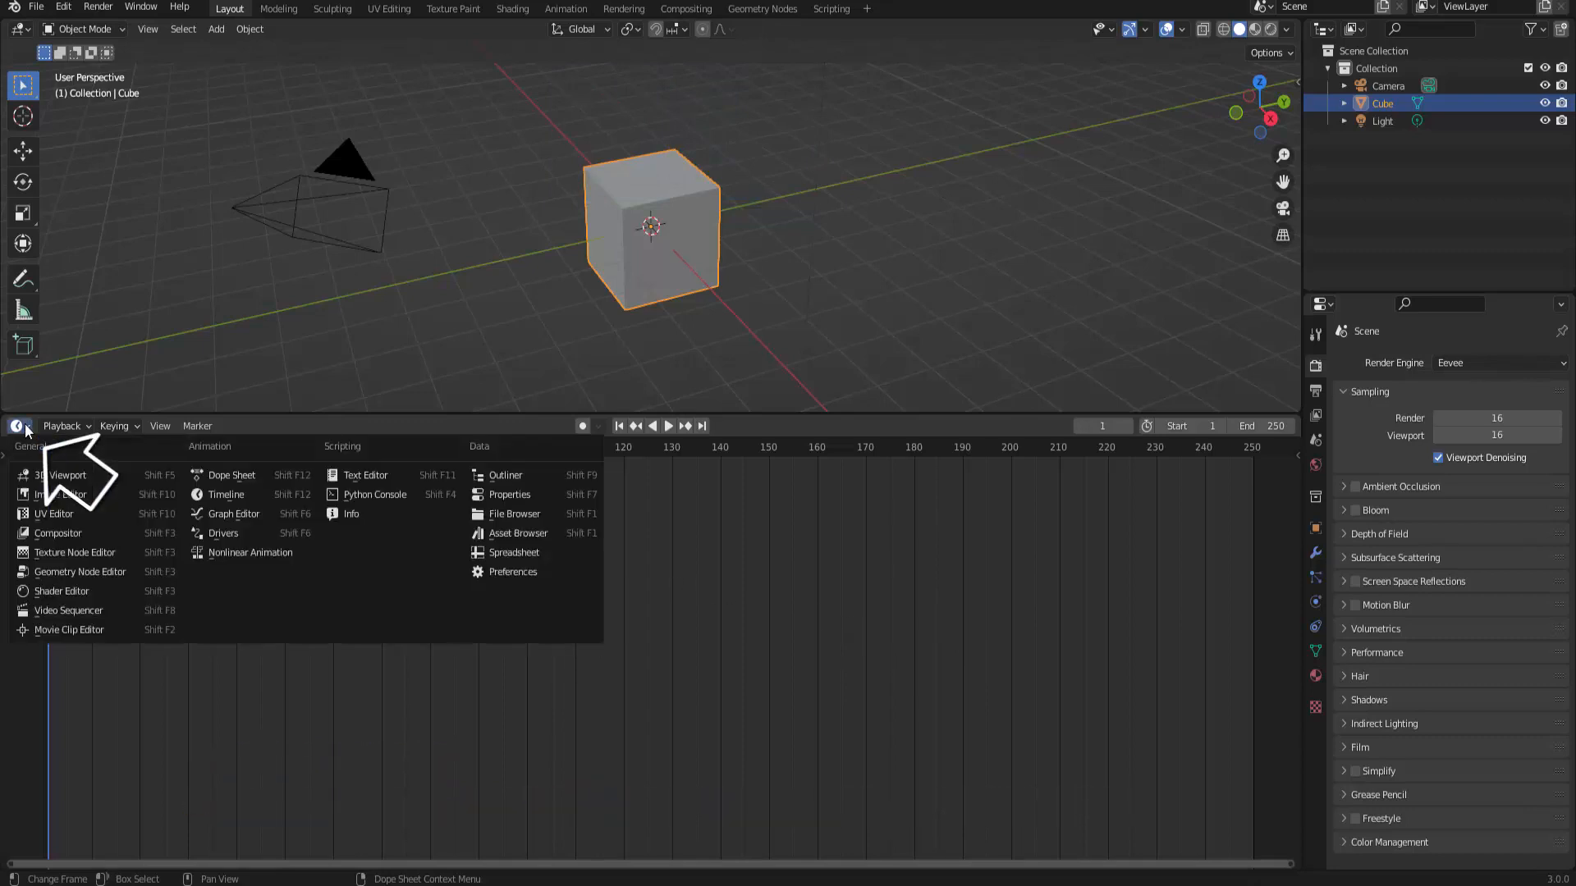
pyautogui.click(82, 573)
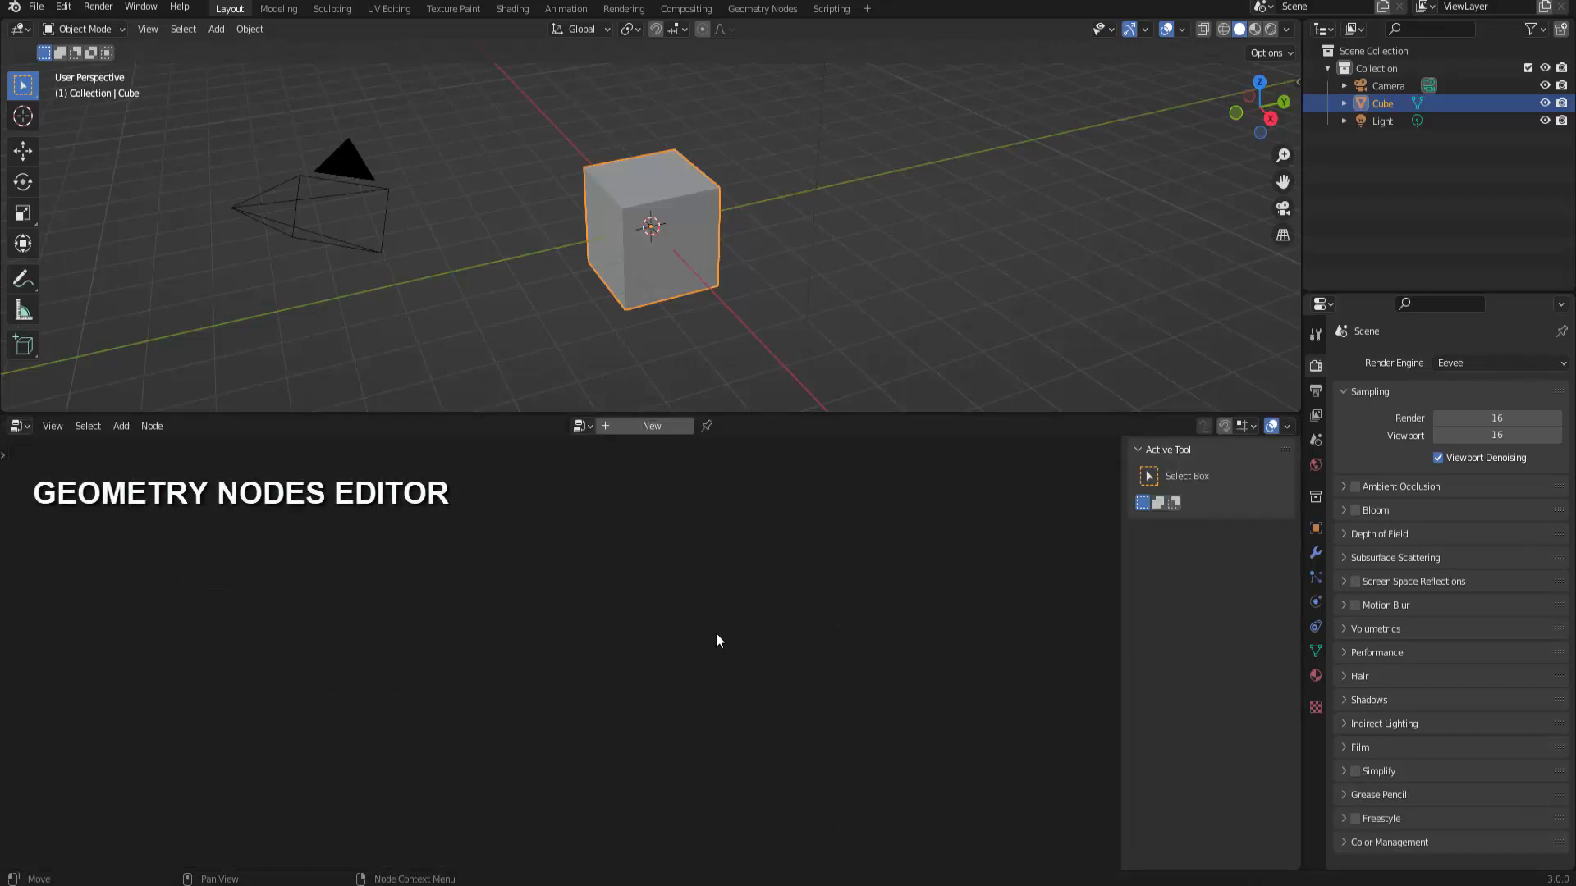
# Add a Geometry Nodes modifier to the default cube and create a new node tree for it.
pyautogui.click(1344, 103)
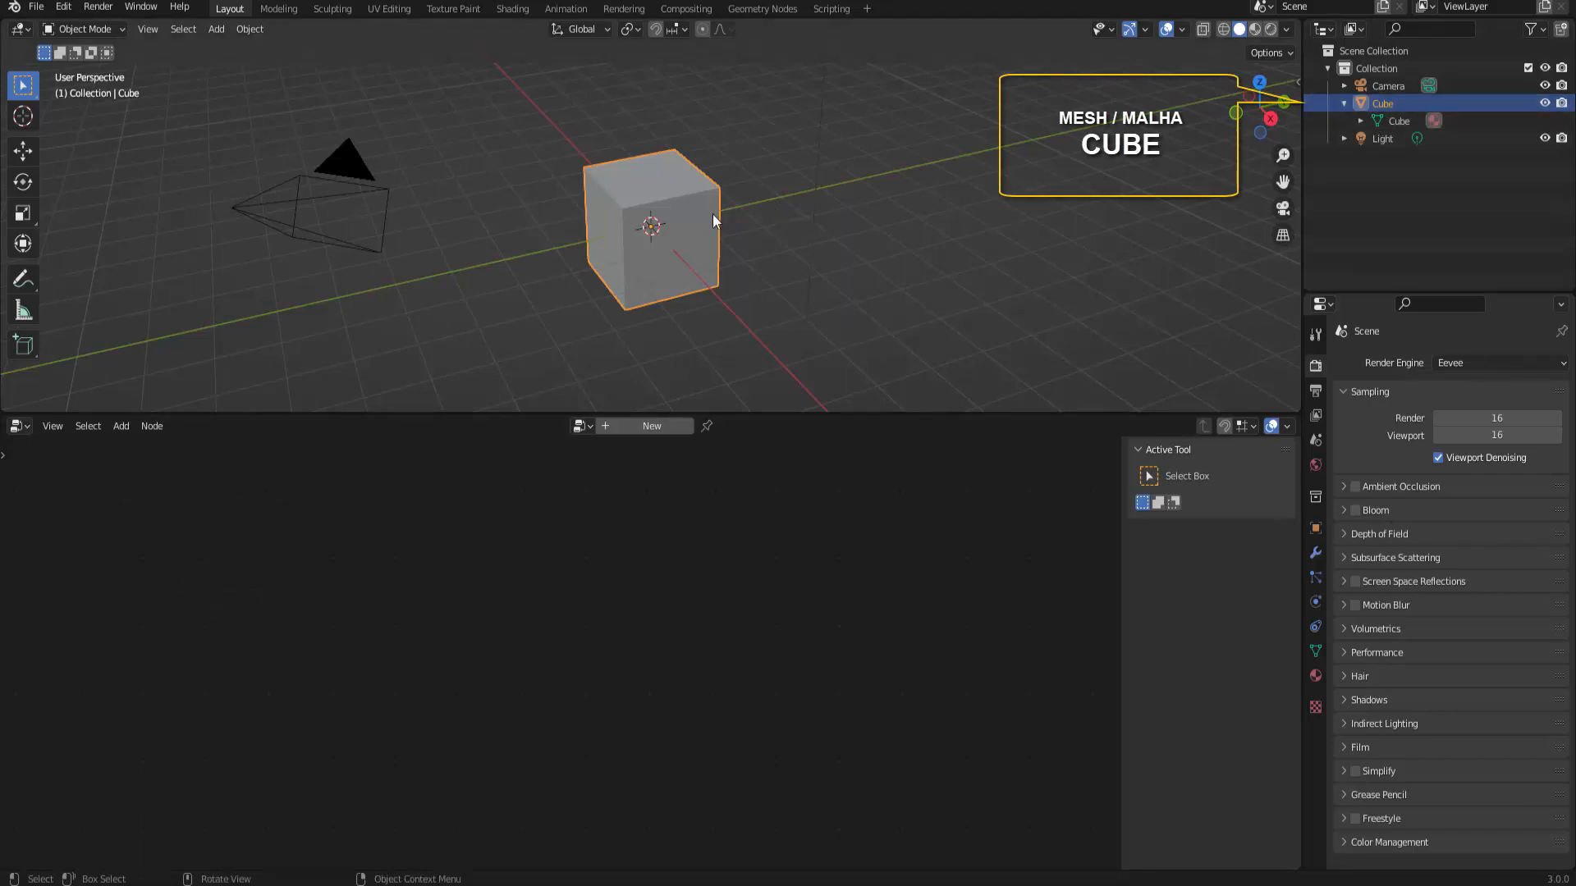
pyautogui.click(1315, 553)
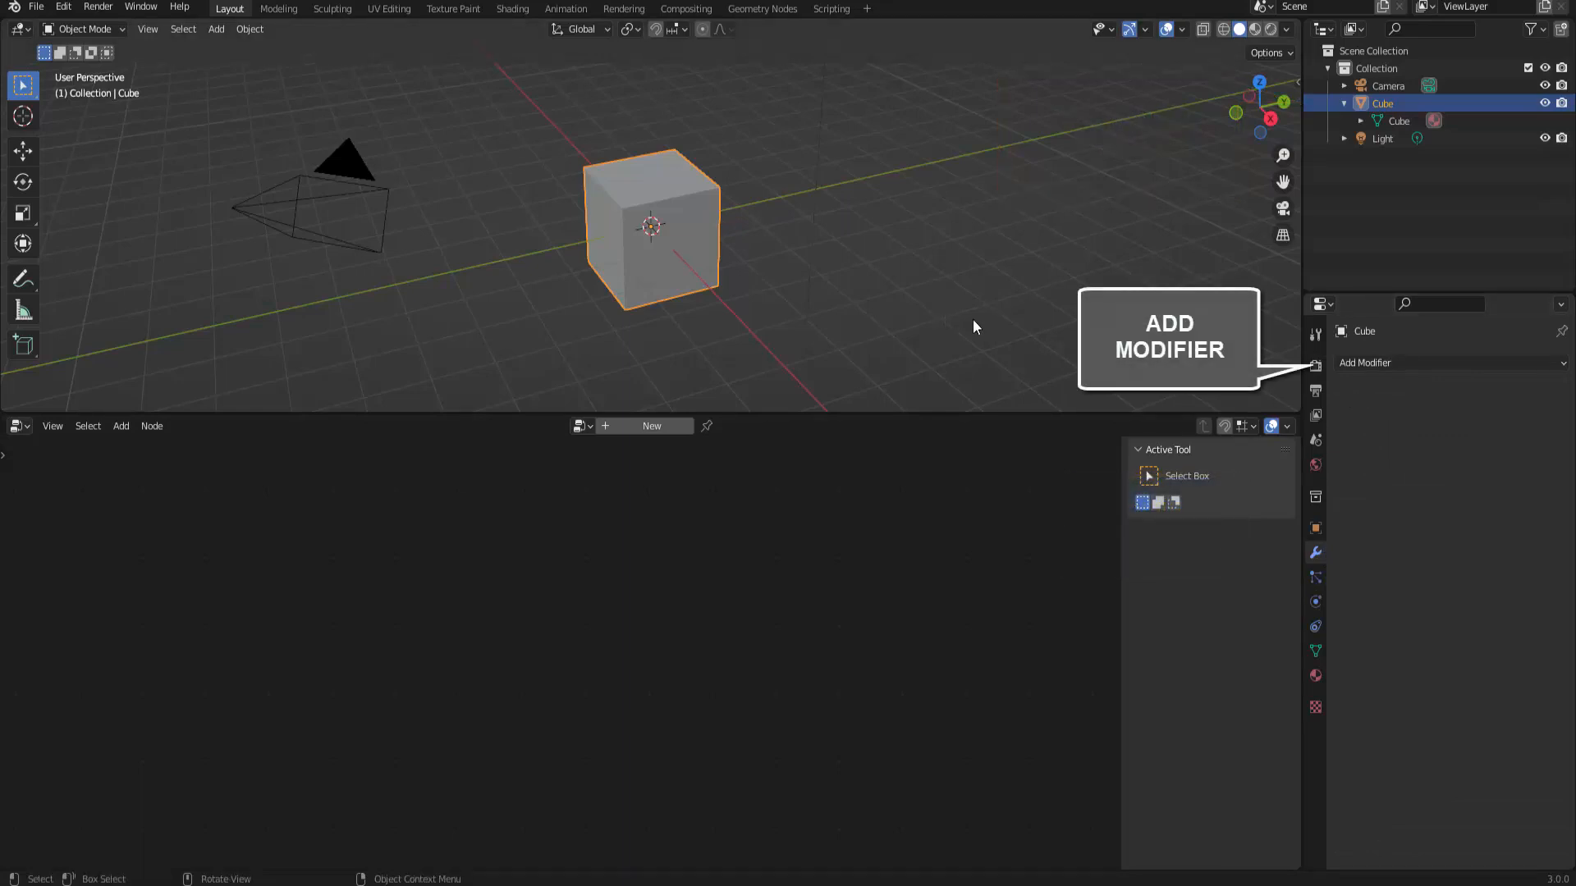
pyautogui.click(1385, 363)
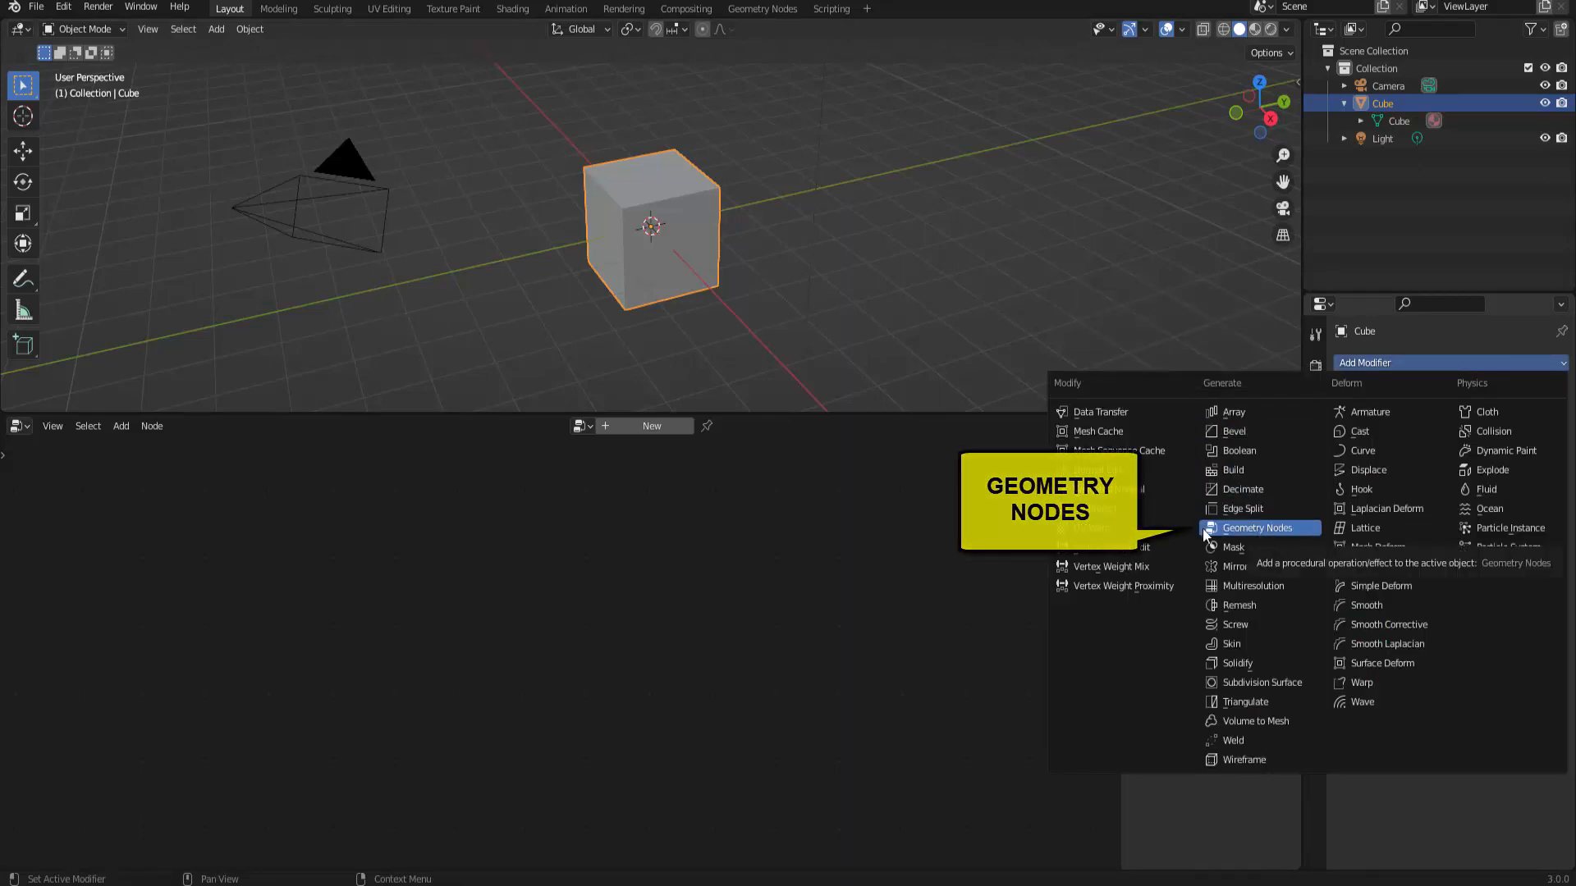
pyautogui.click(654, 425)
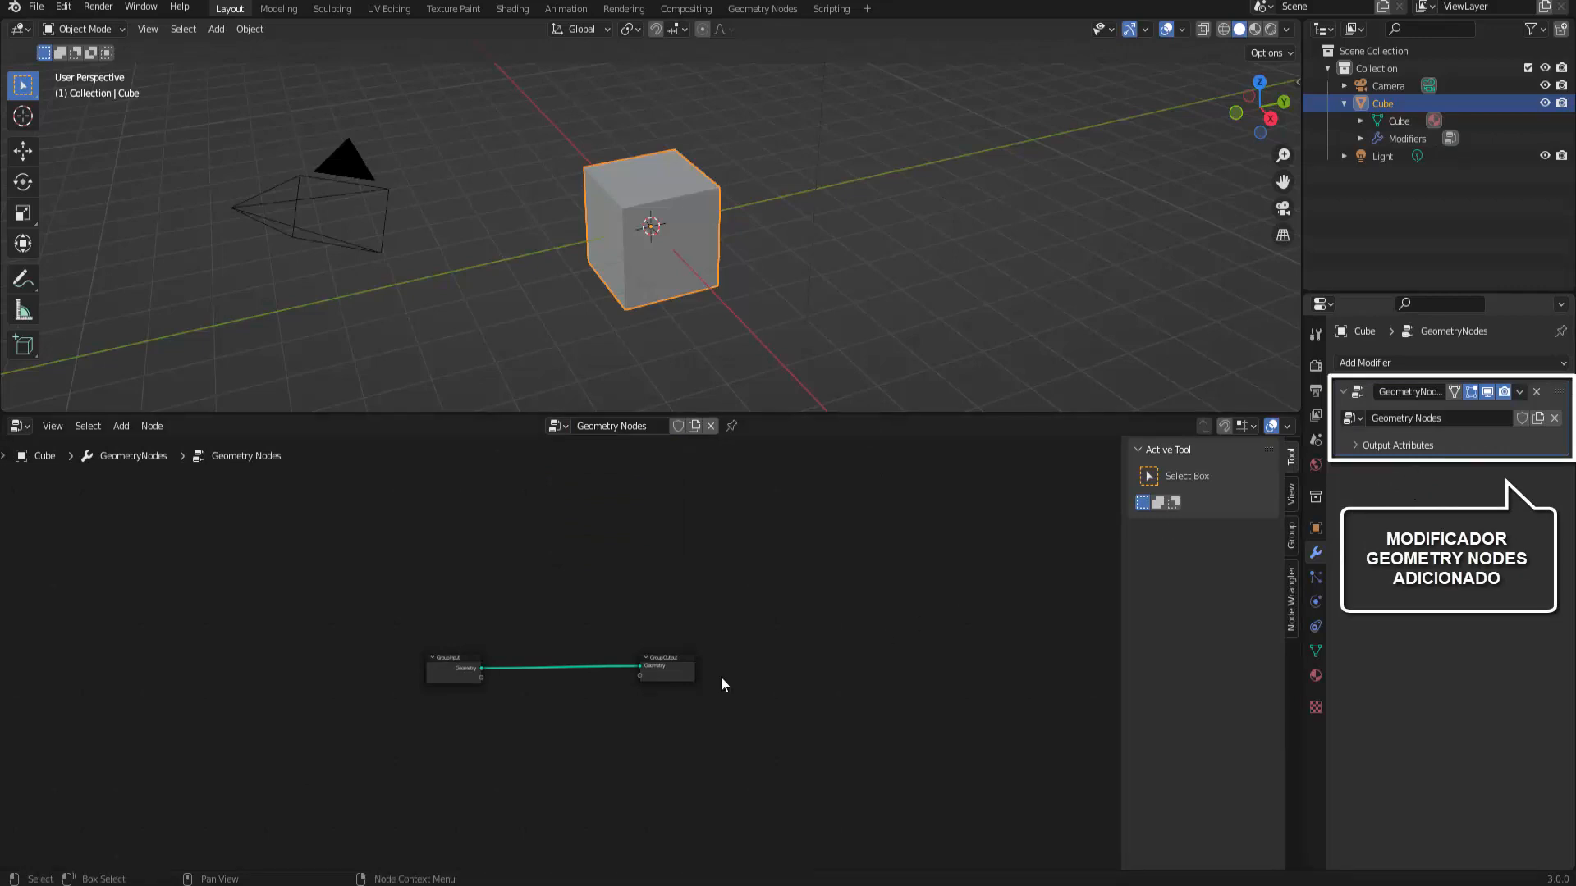
# Disconnect the Group Input from the Group Output and delete the Group Input node.
pyautogui.scroll(4, 688, 680)
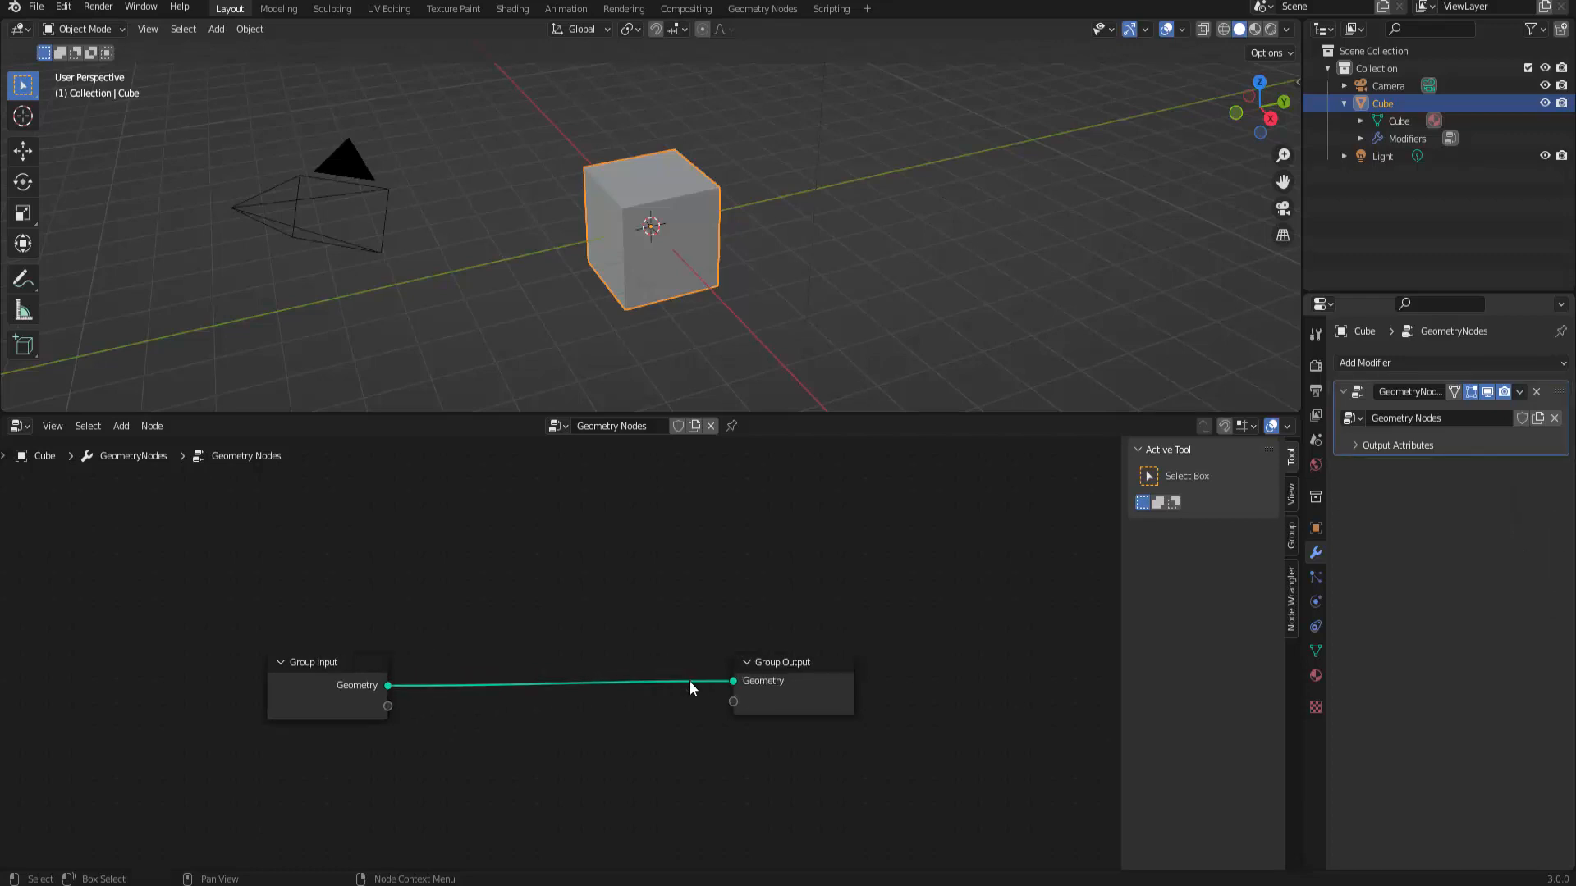
pyautogui.press('Home')
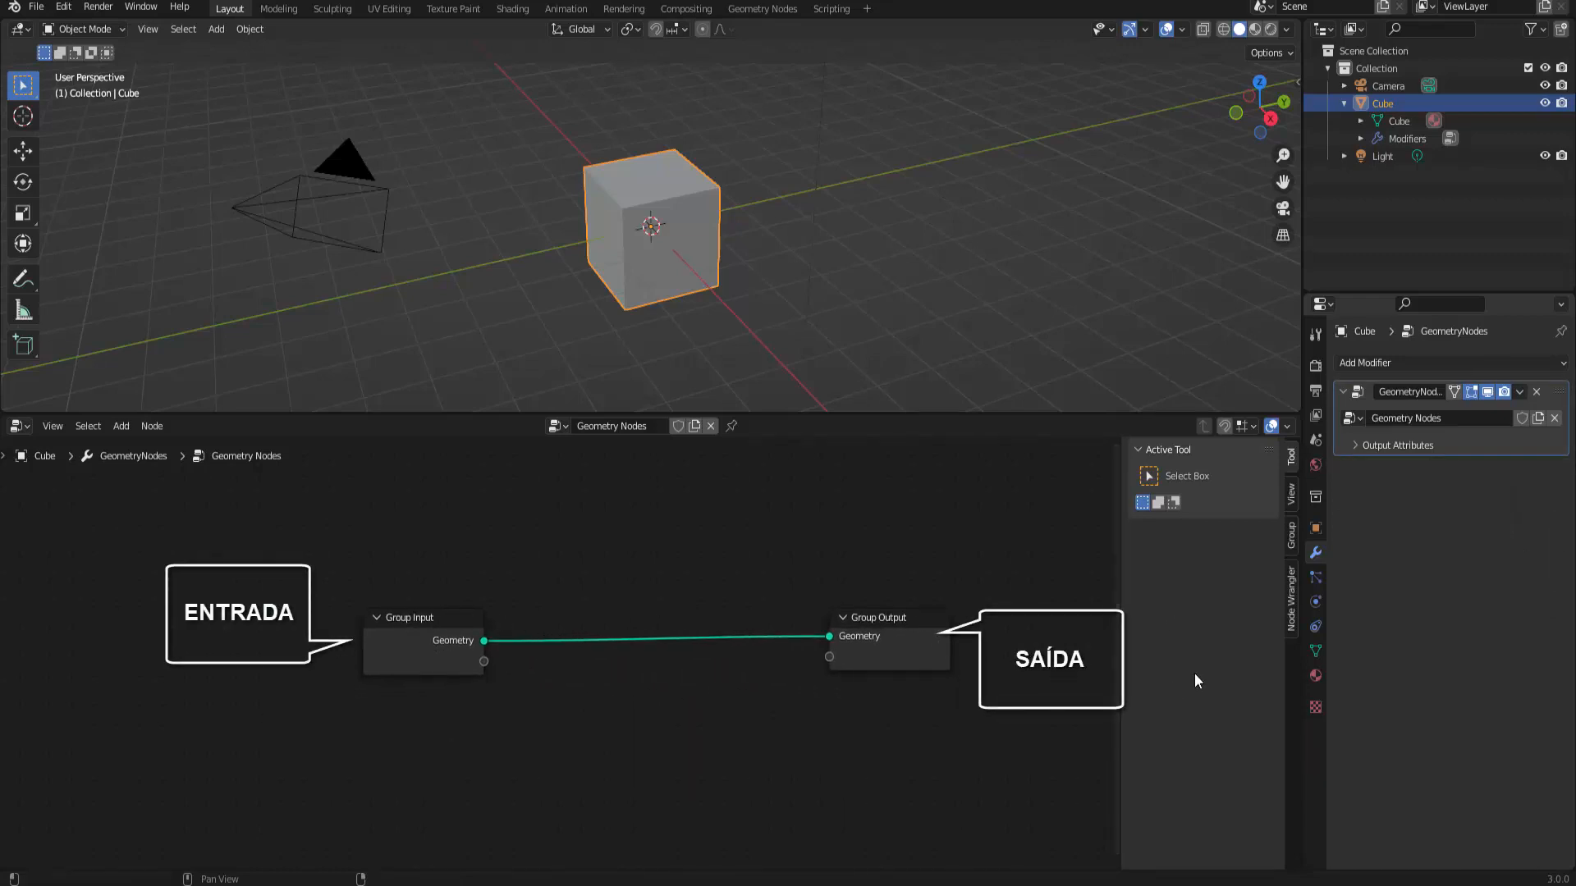
pyautogui.press('n')
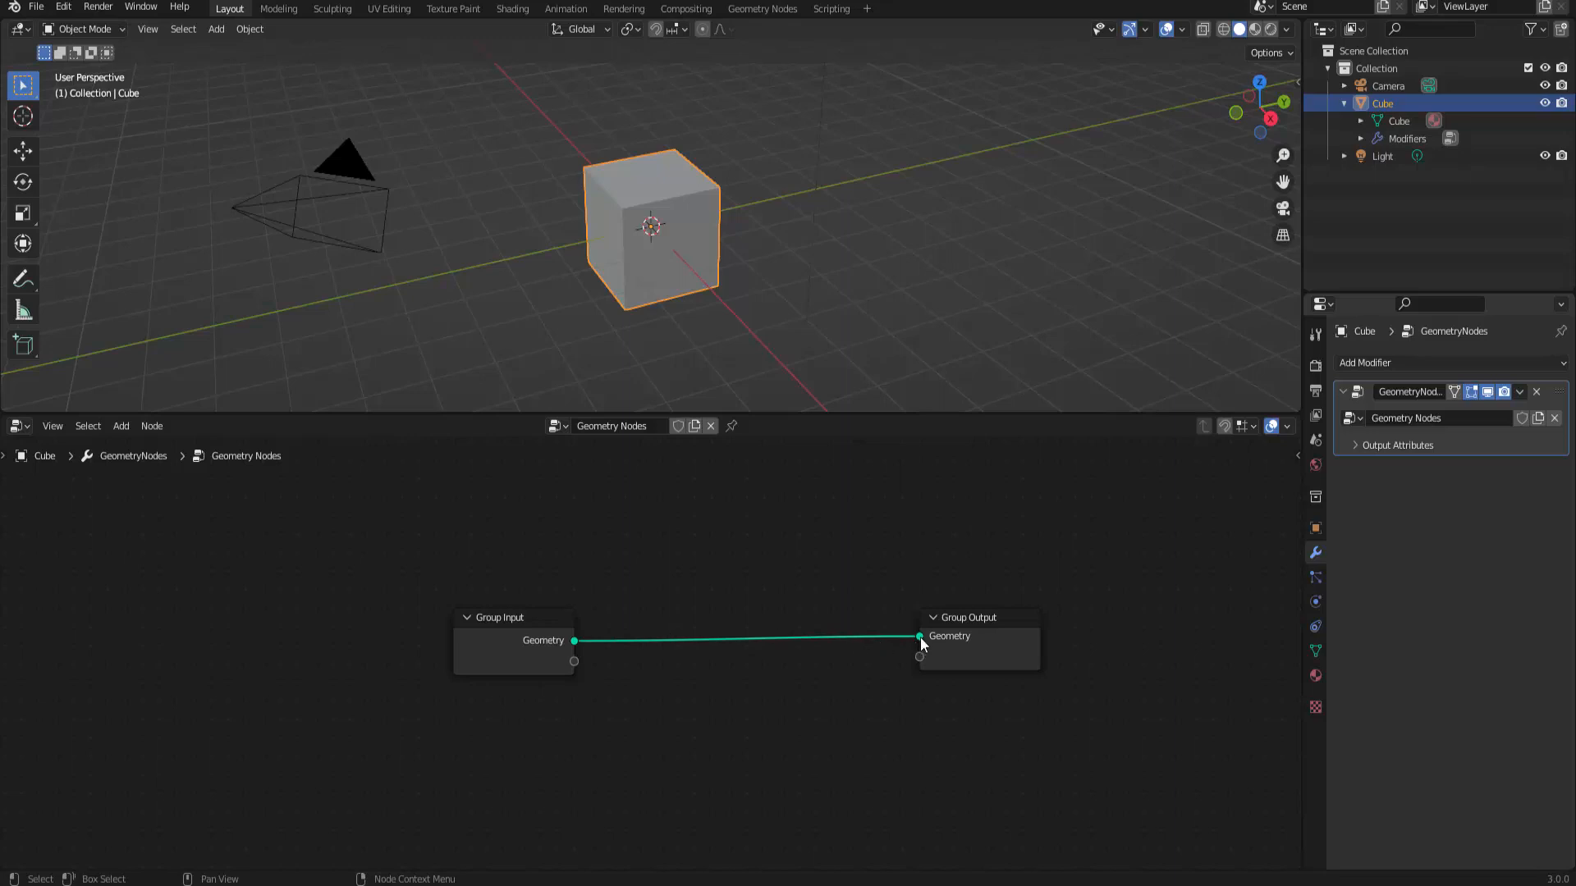
pyautogui.moveTo(920, 637); pyautogui.dragTo(801, 640)
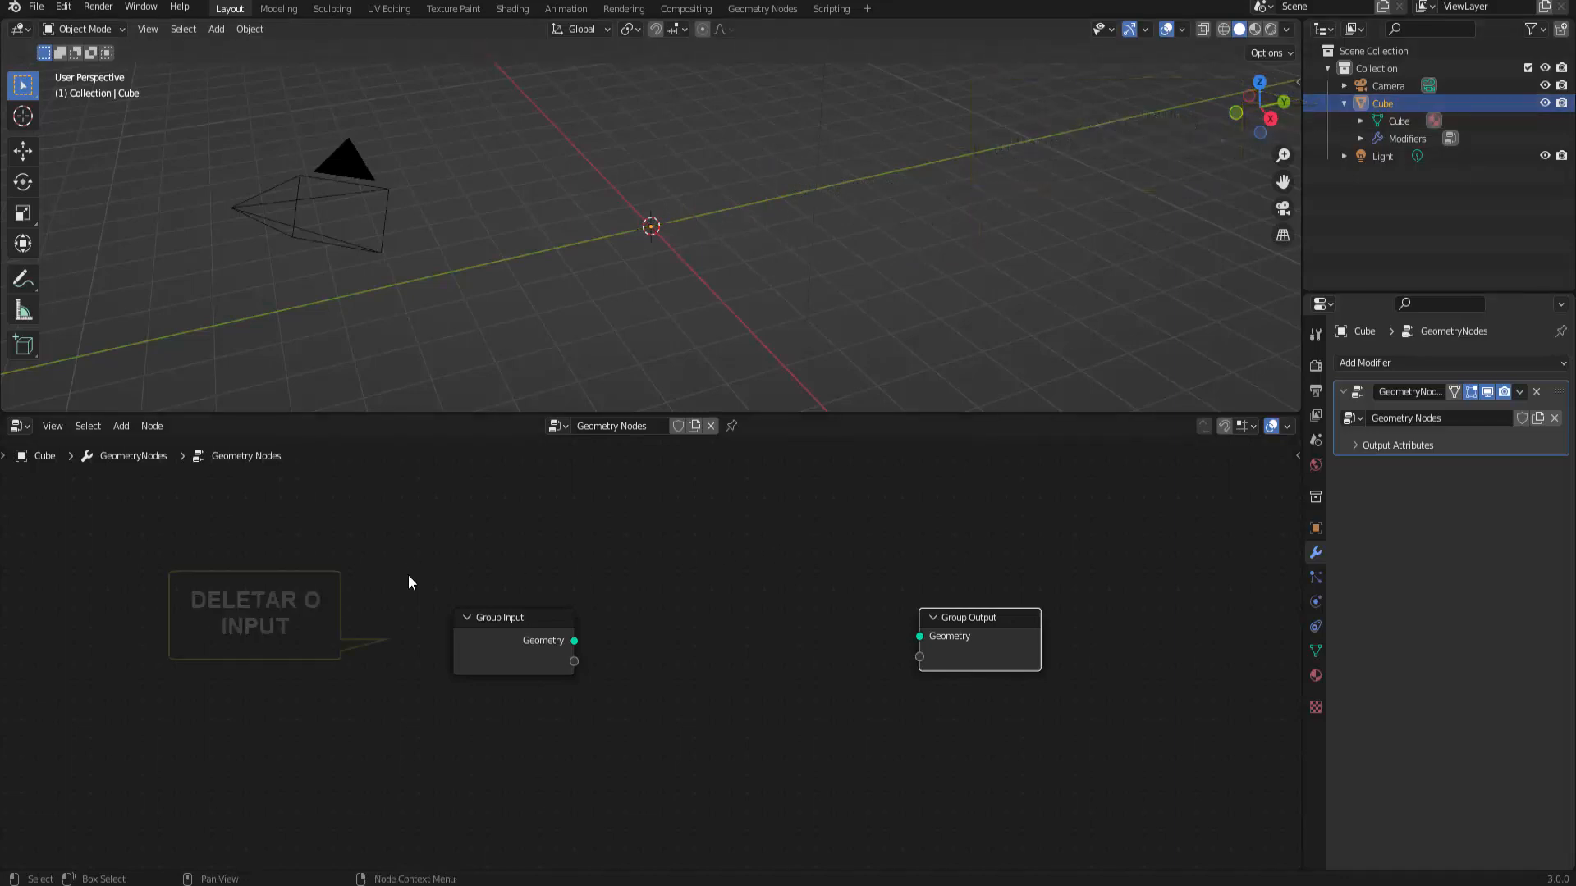
pyautogui.moveTo(397, 560); pyautogui.dragTo(668, 725)
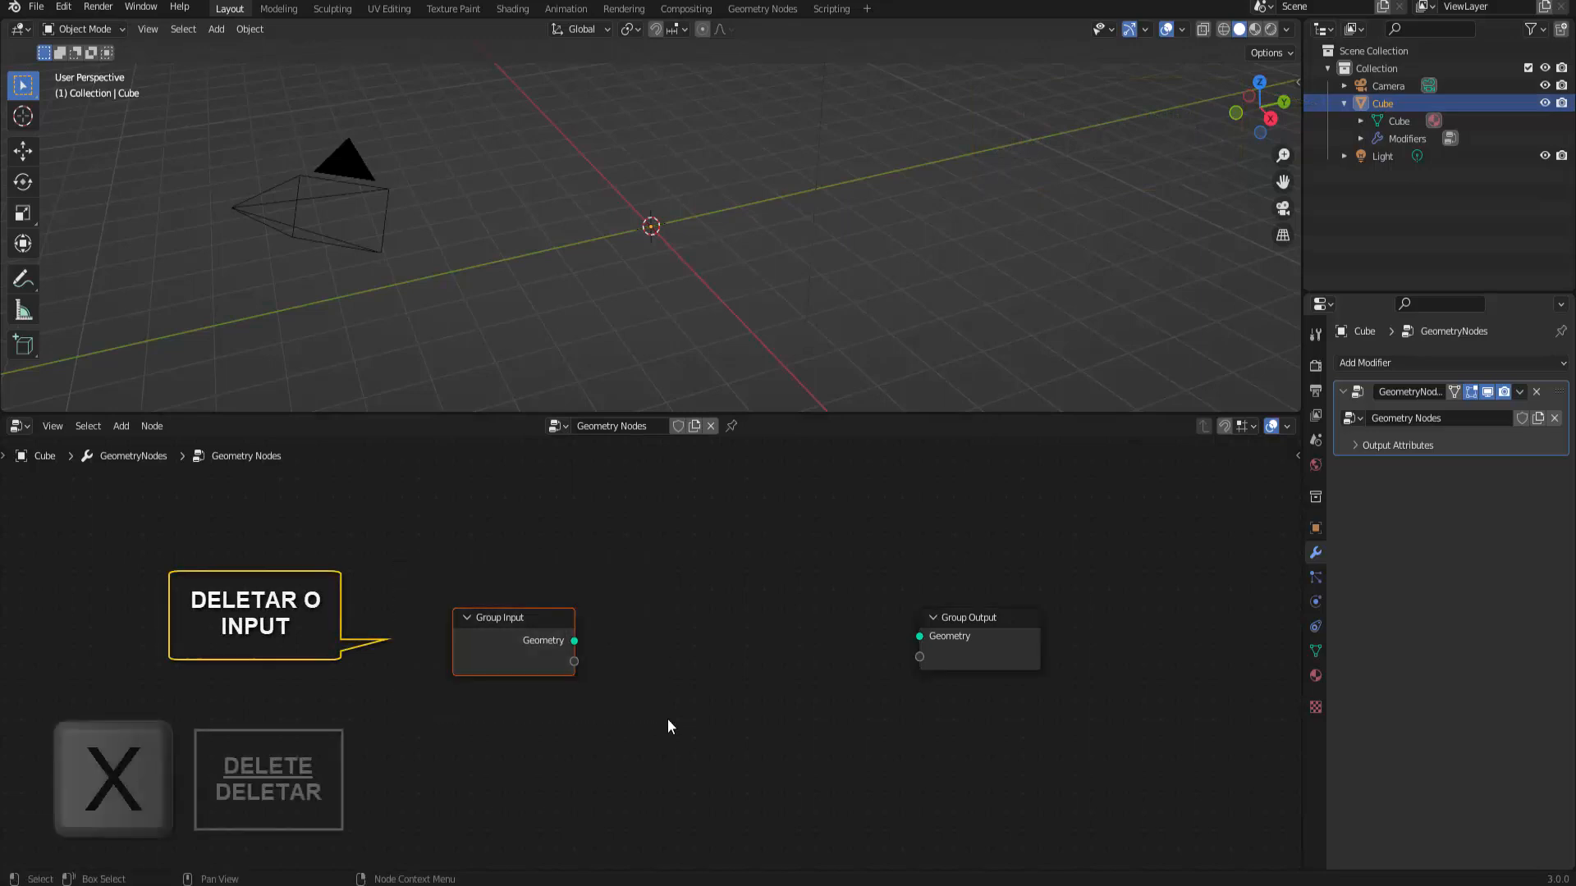
pyautogui.press('x')
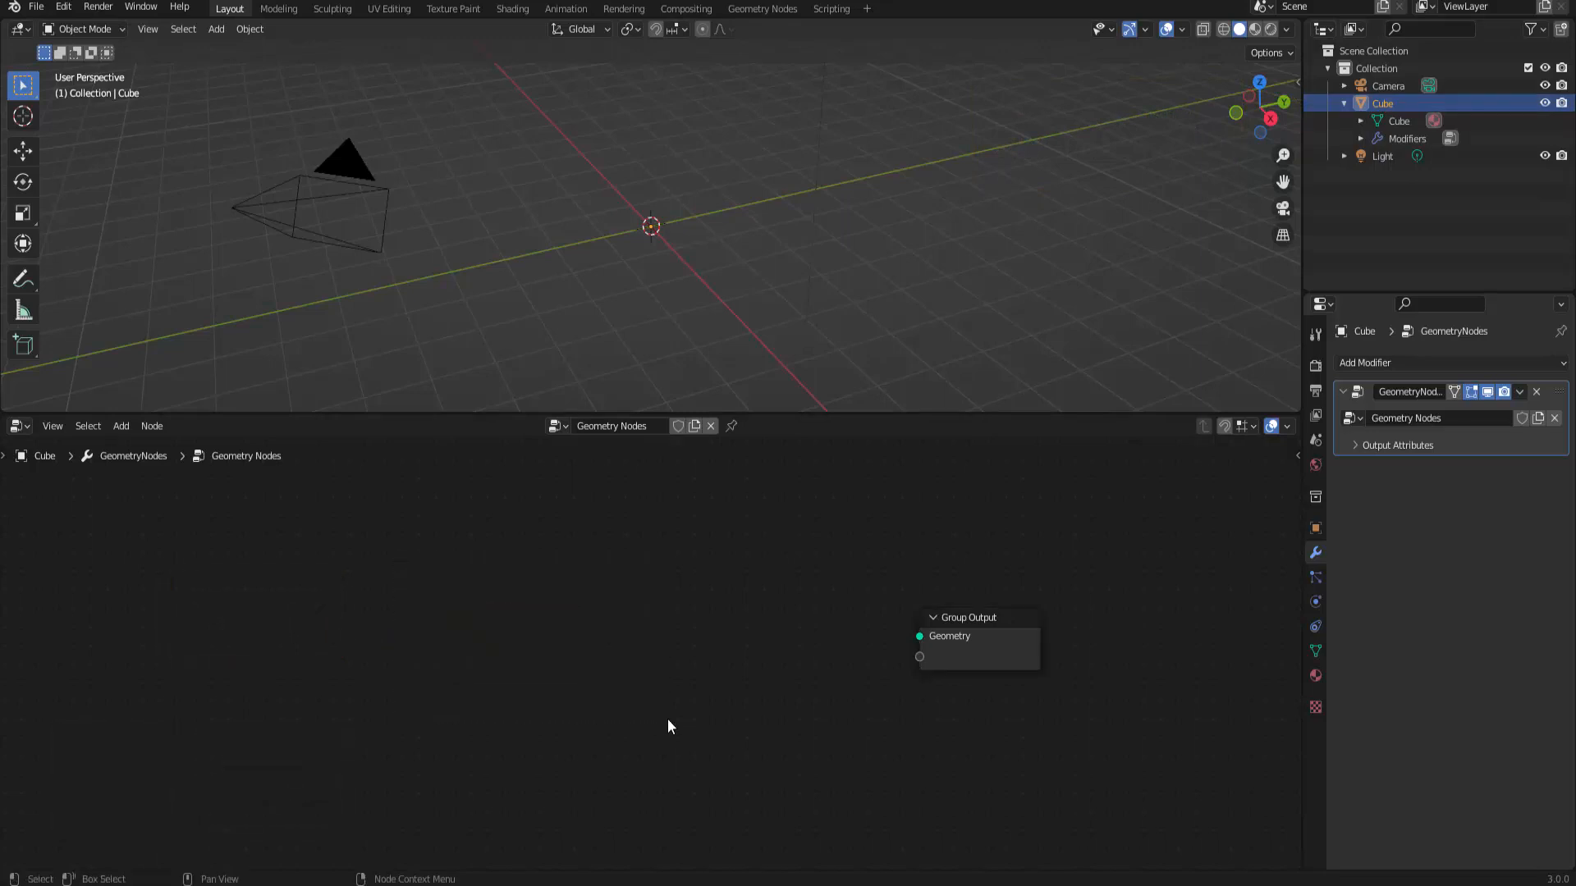
# Add an Ico Sphere mesh to the main collection.
pyautogui.click(1371, 69)
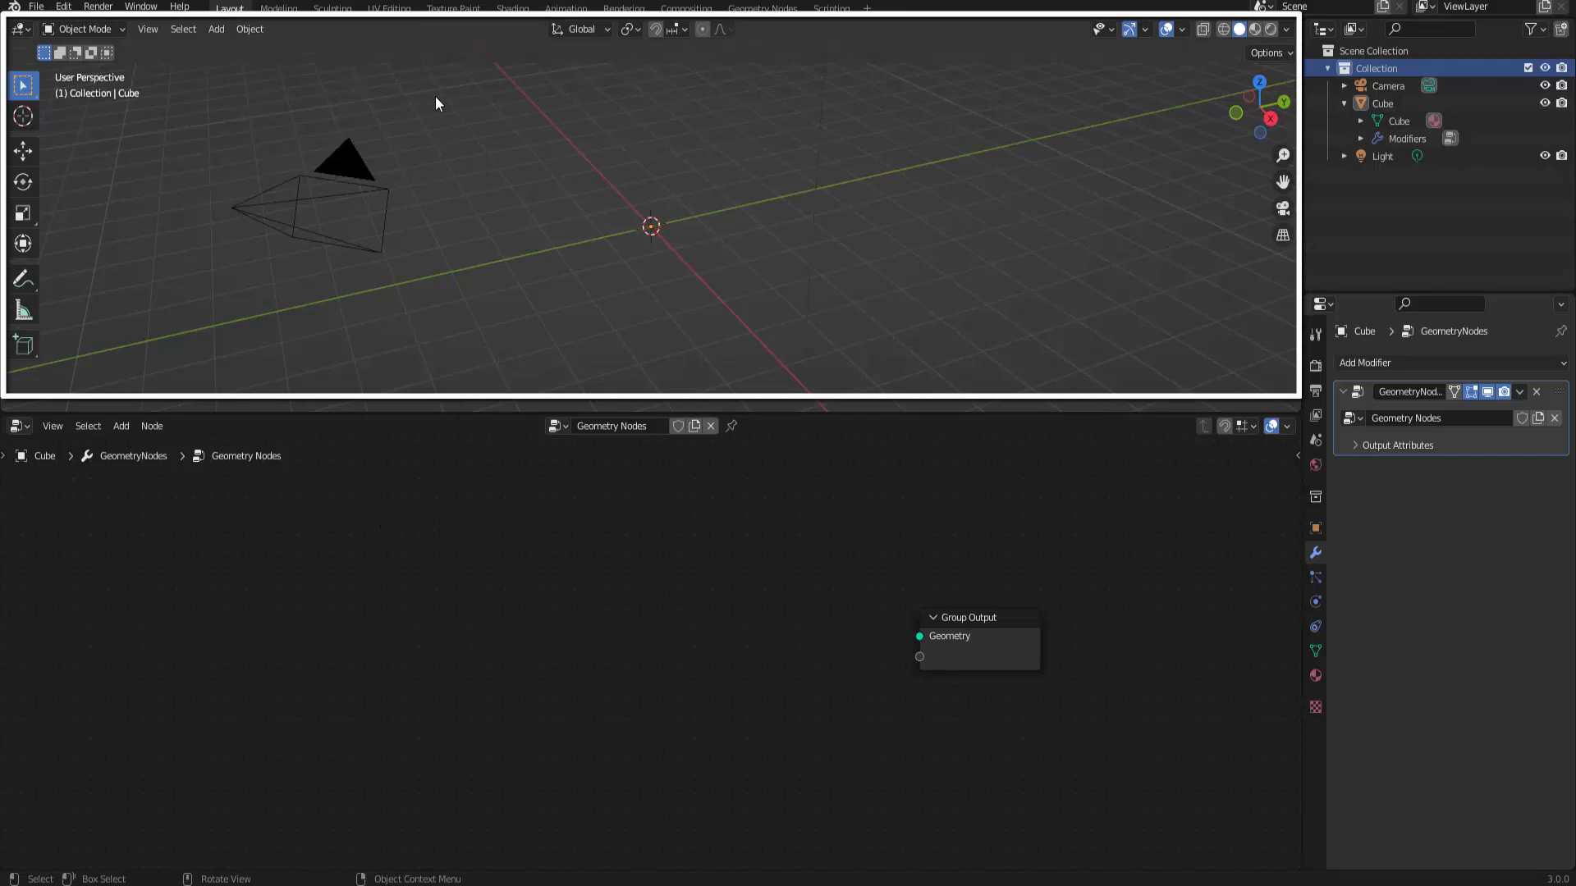
pyautogui.click(215, 29)
pyautogui.moveTo(236, 51)
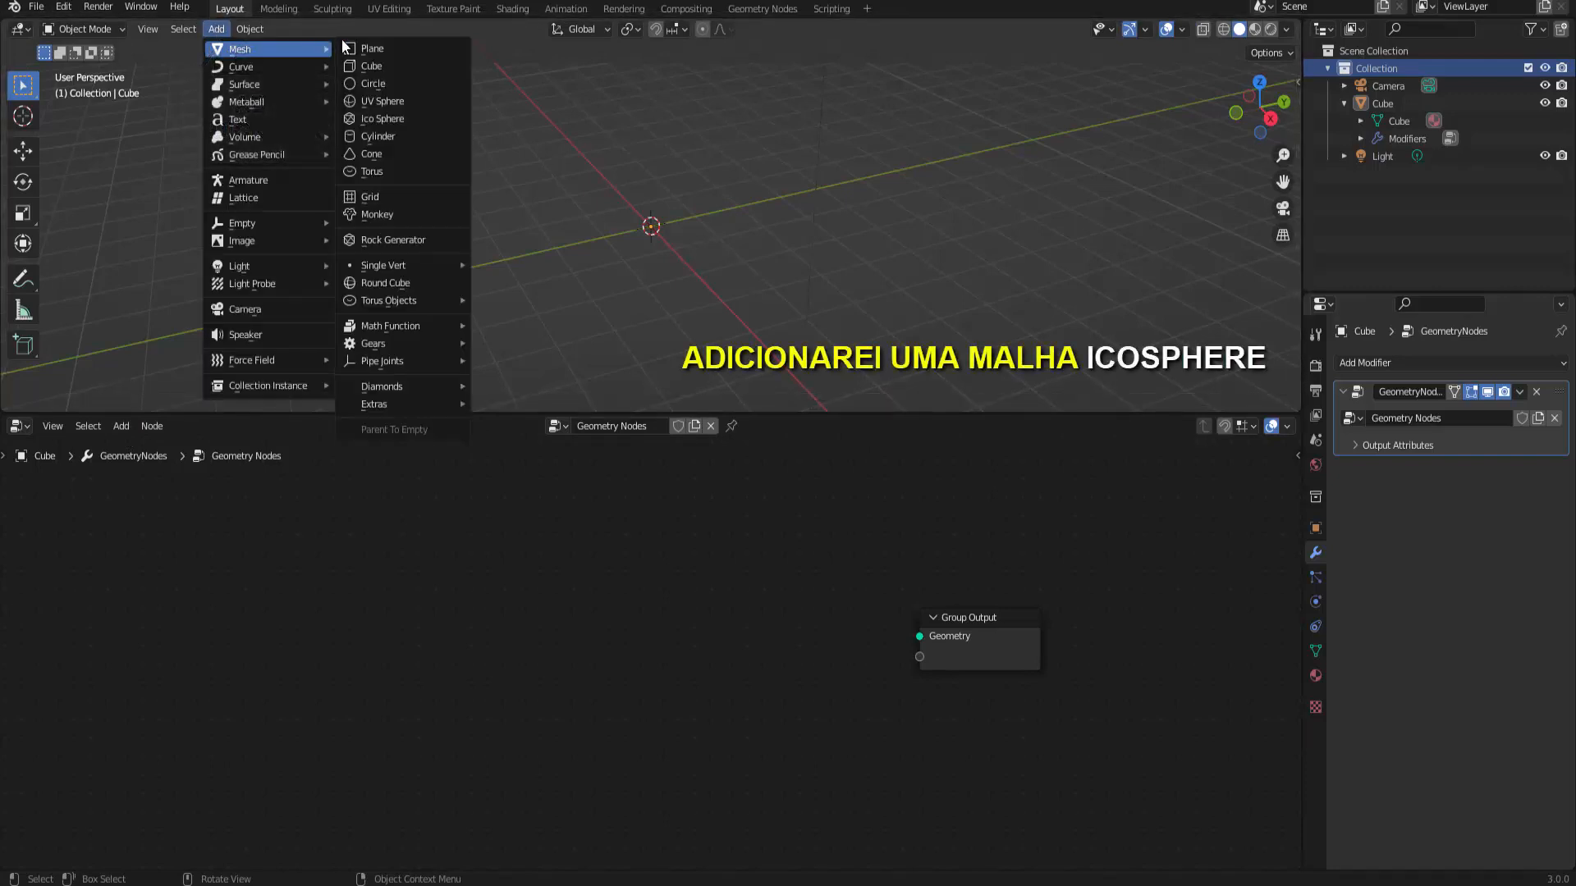
pyautogui.click(385, 118)
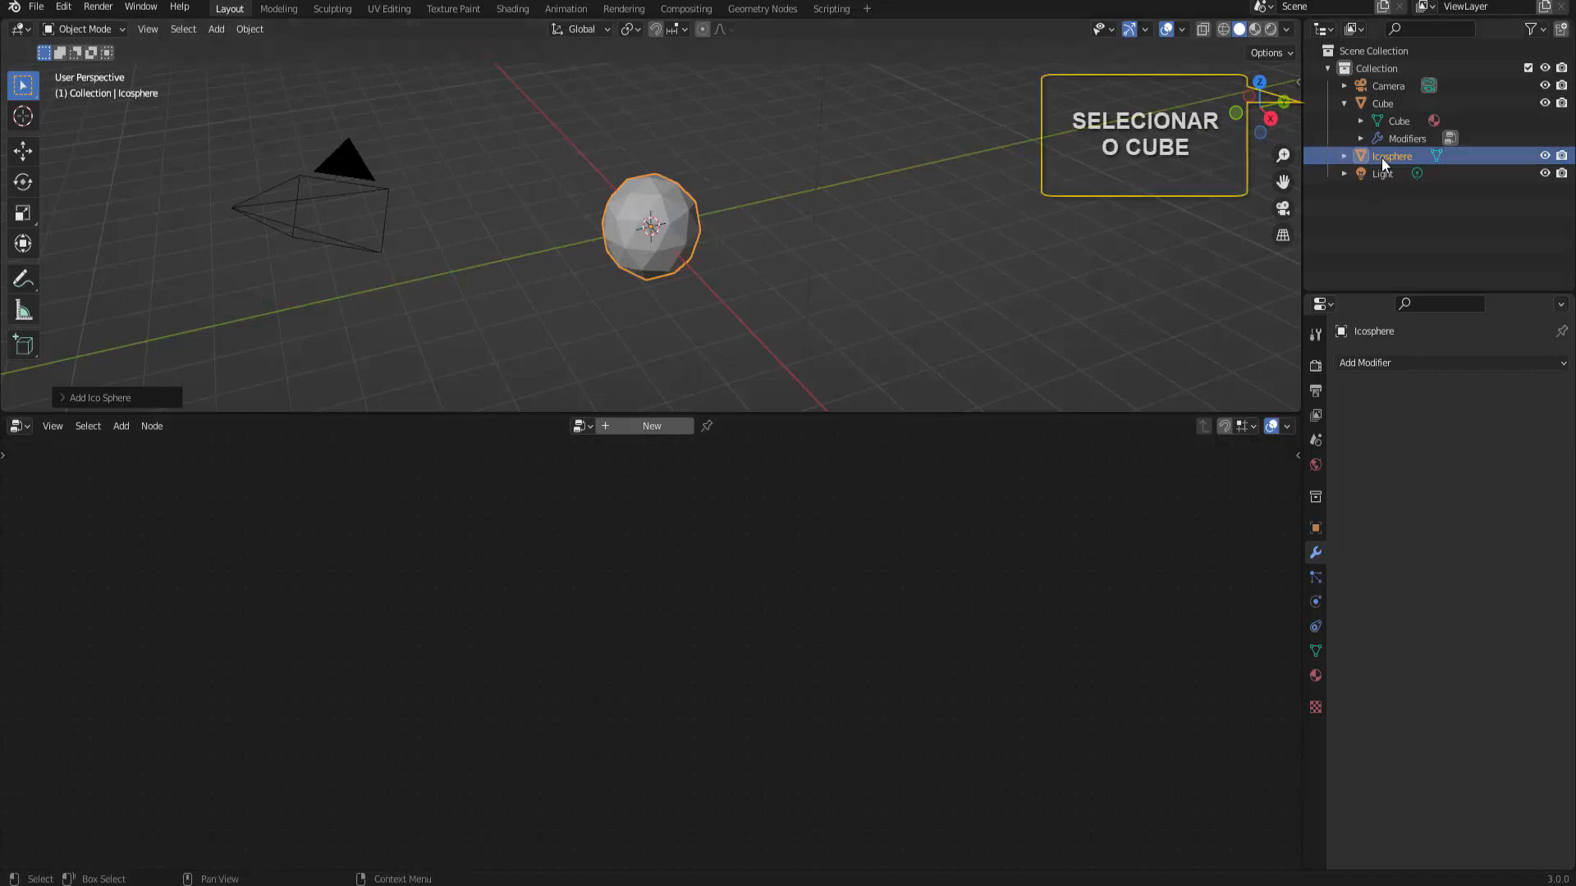
# Select the Cube object and add an Object Info node to its node tree, placed before the Group Output.
pyautogui.click(1392, 103)
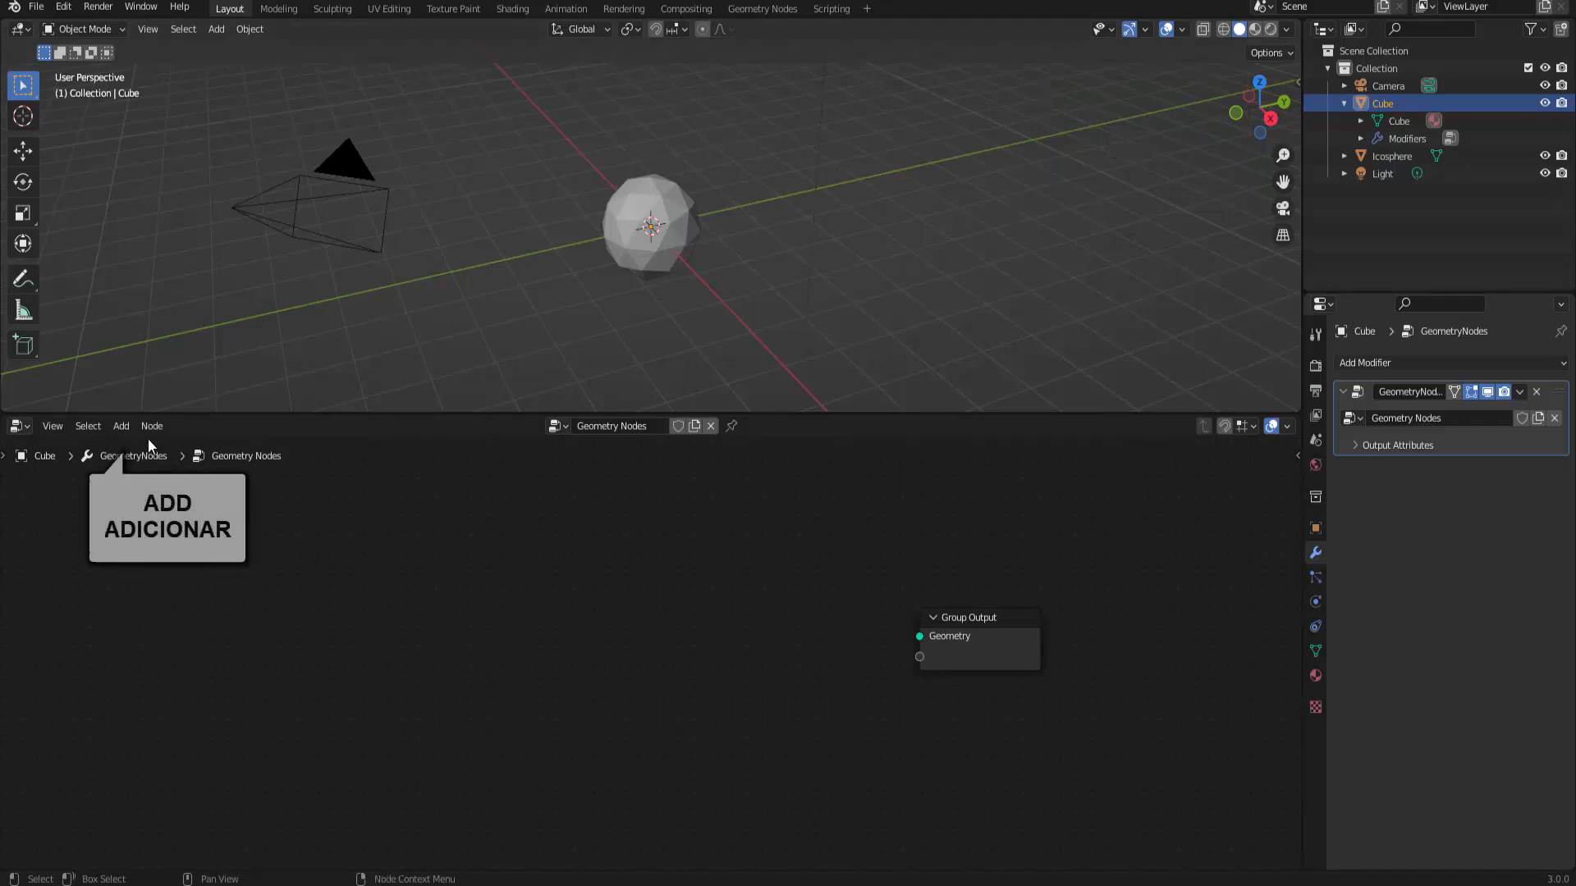
pyautogui.click(124, 429)
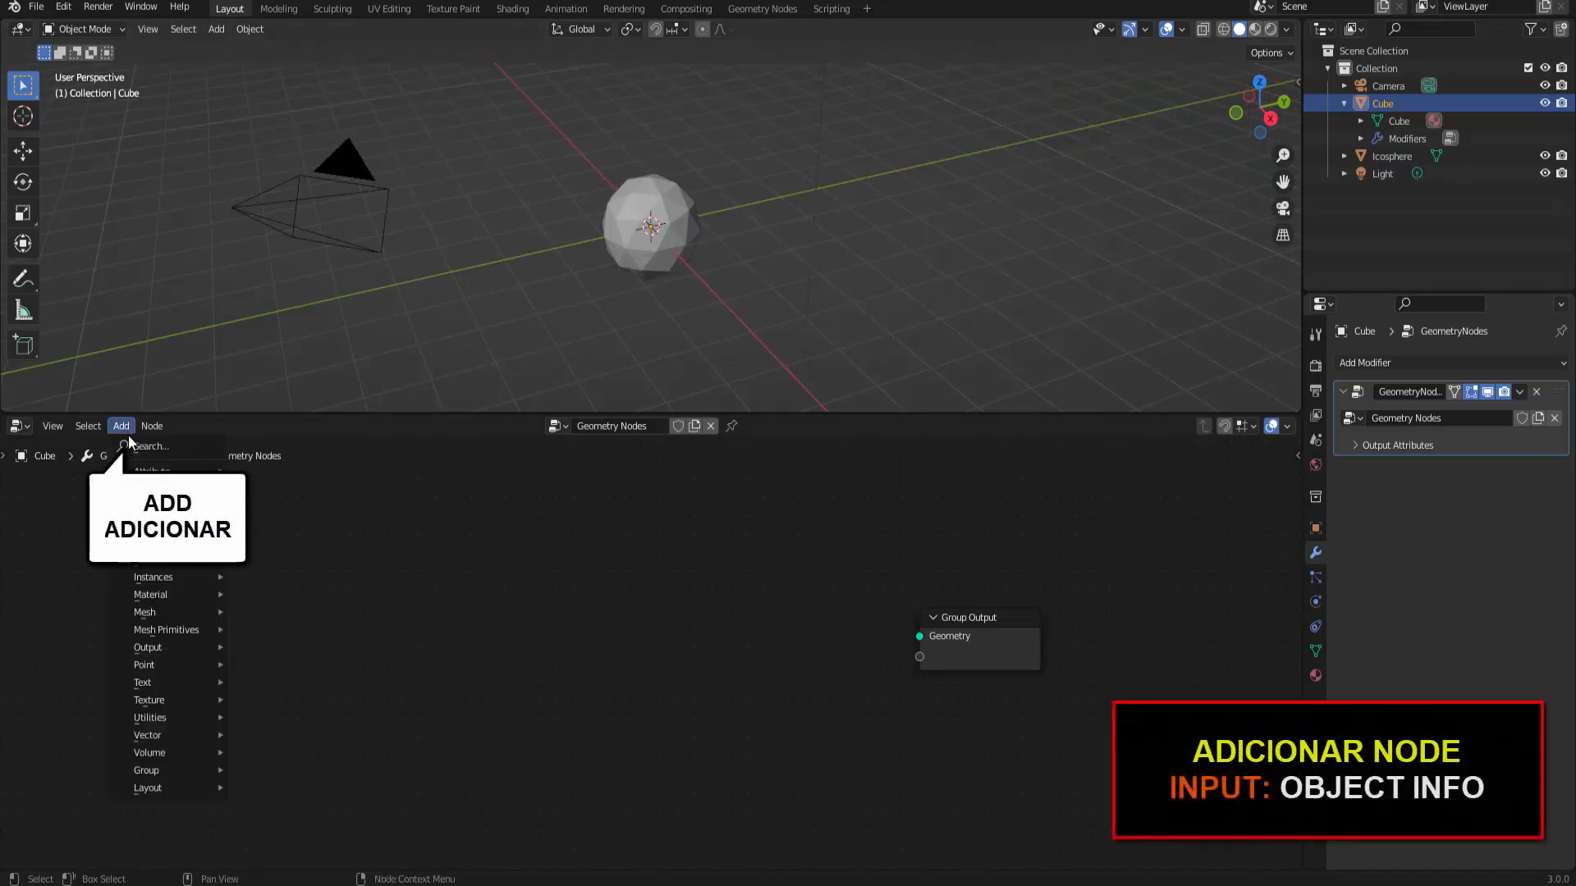
pyautogui.moveTo(164, 560)
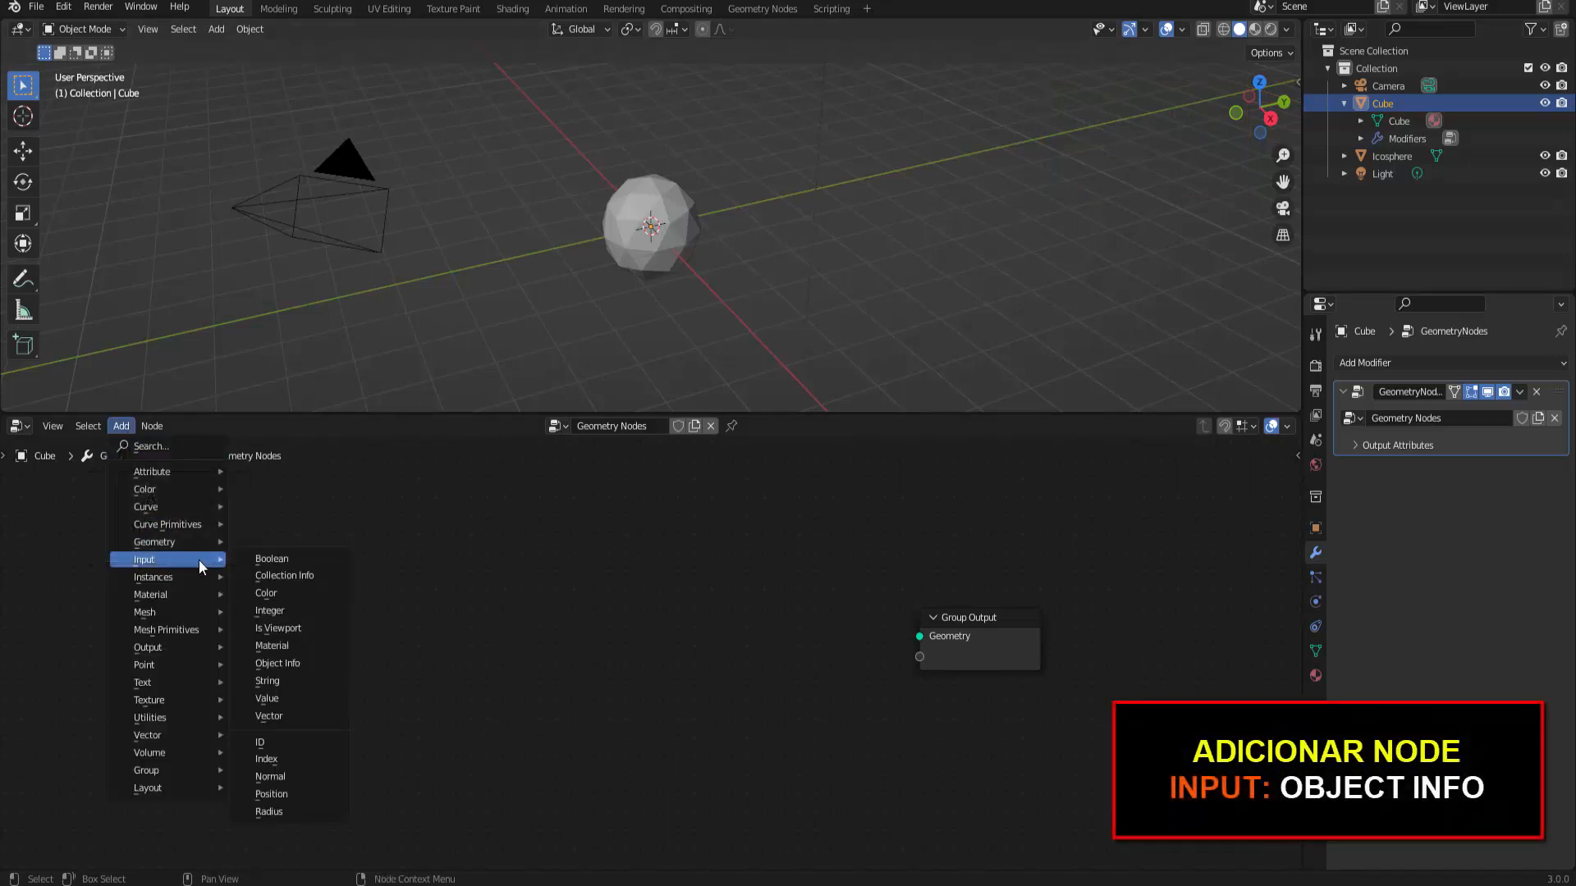
pyautogui.click(292, 661)
pyautogui.click(362, 559)
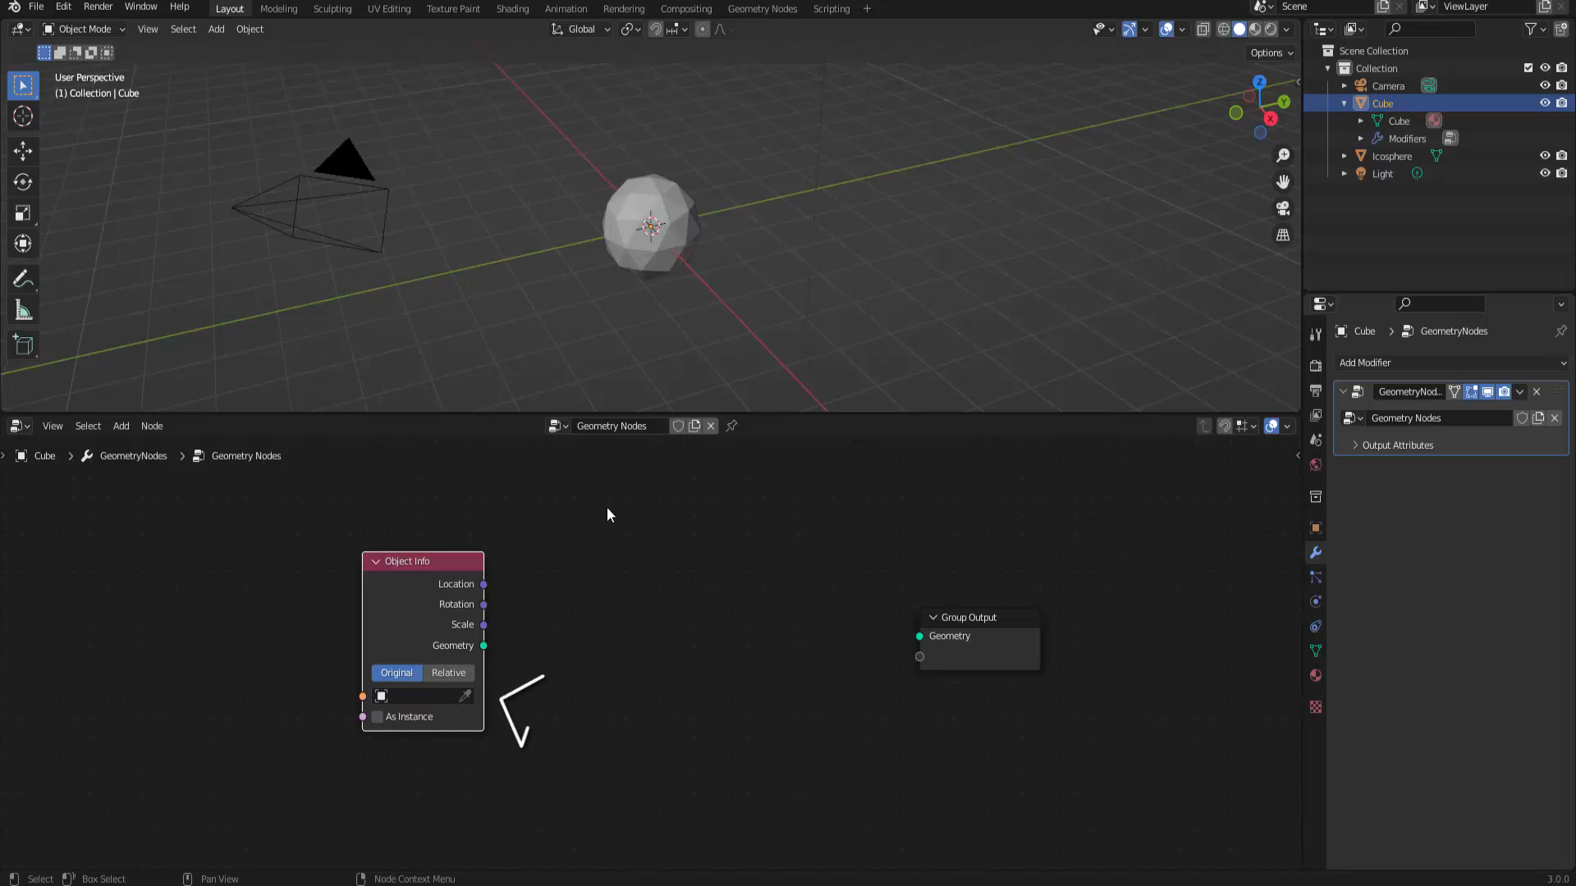
# Set Icosphere as the Object Info node's object and connect its Geometry output to the Group Output's Geometry input.
pyautogui.click(468, 696)
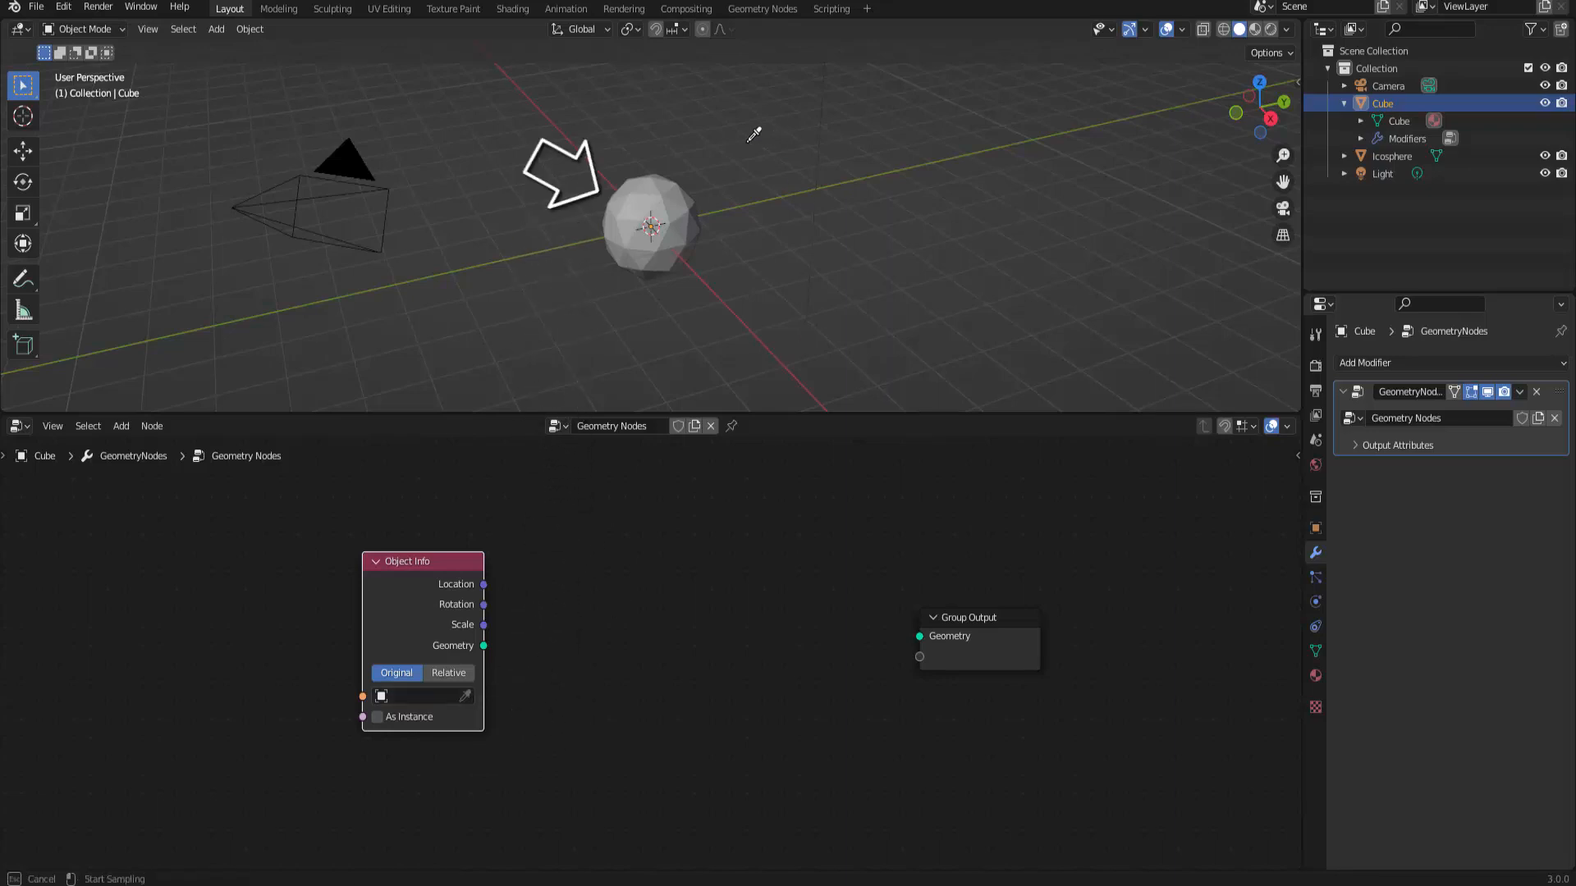
pyautogui.click(669, 175)
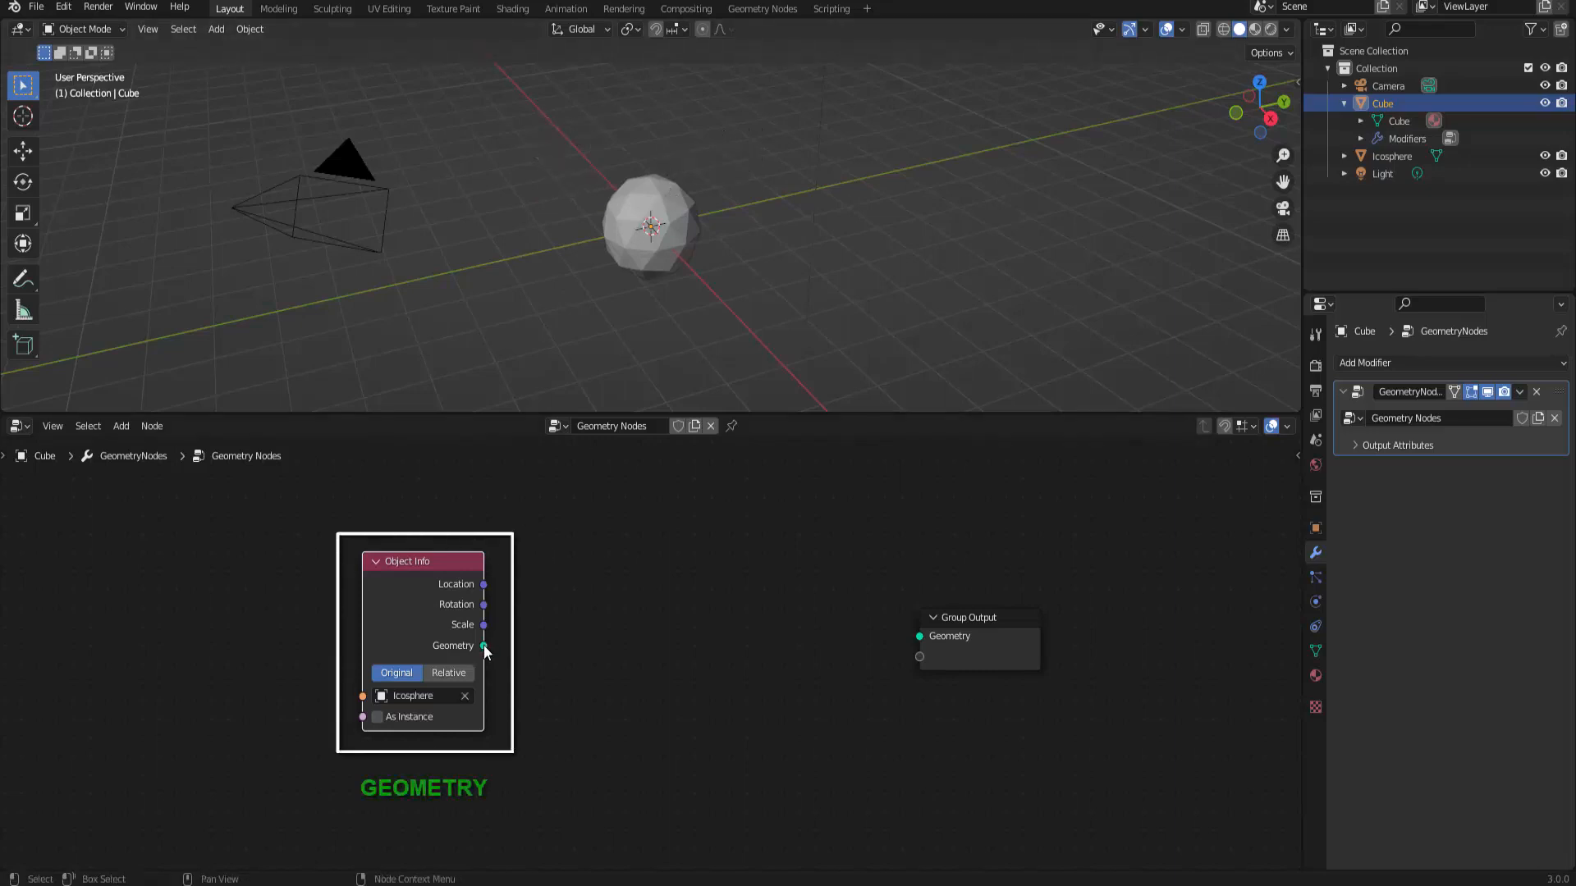
pyautogui.moveTo(484, 646); pyautogui.dragTo(918, 637)
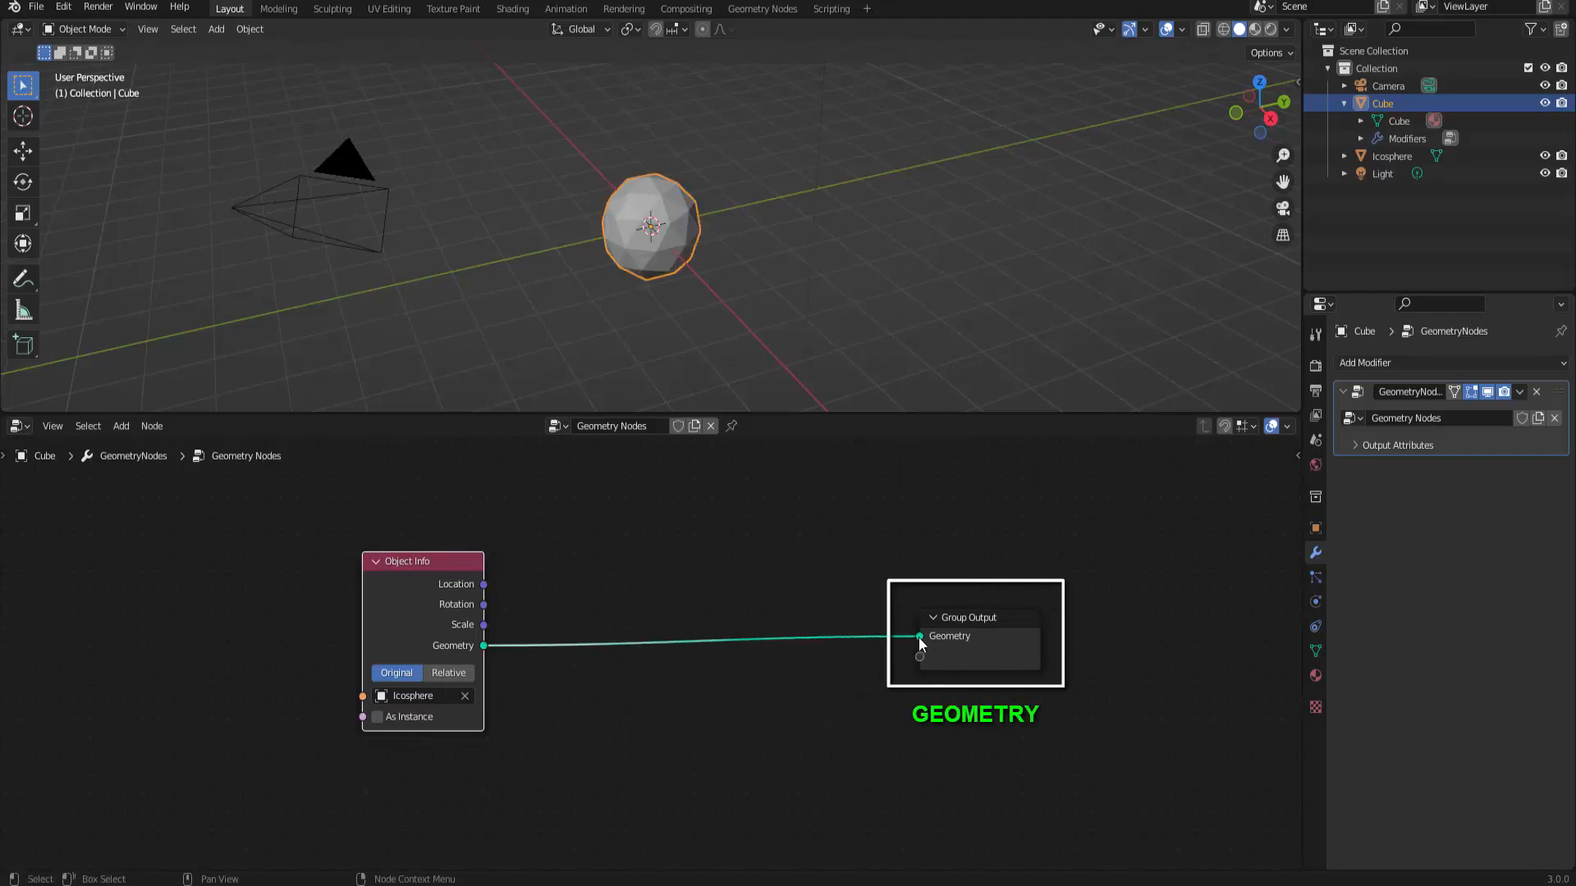
# Insert a Distribute Points on Faces node between Object Info and Group Output, and rearrange both nodes to leave room before the output.
pyautogui.click(125, 430)
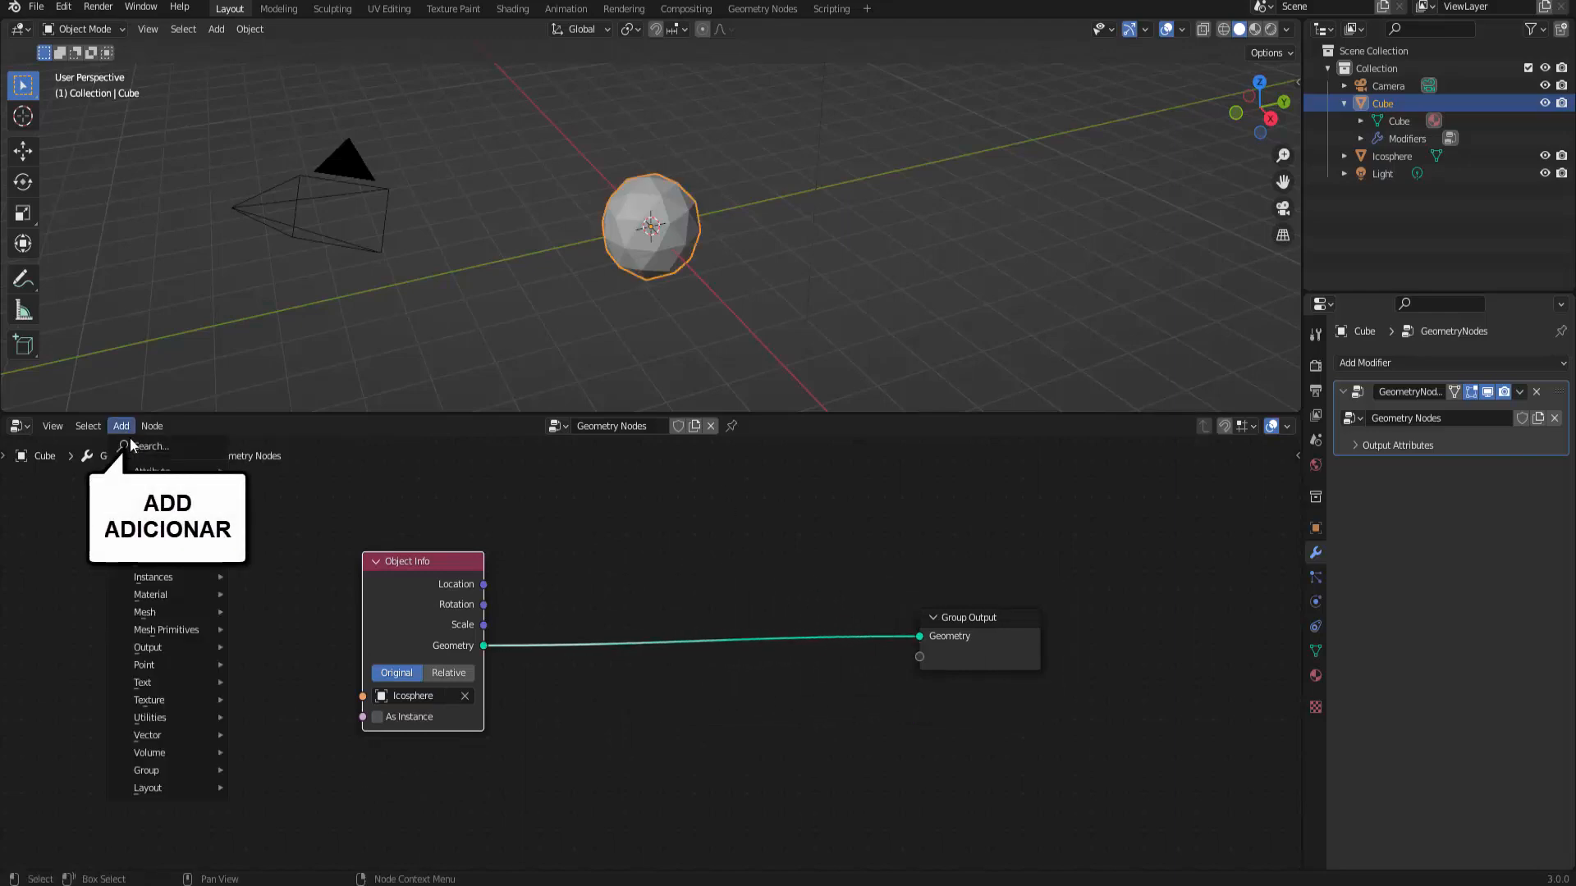
pyautogui.moveTo(180, 662)
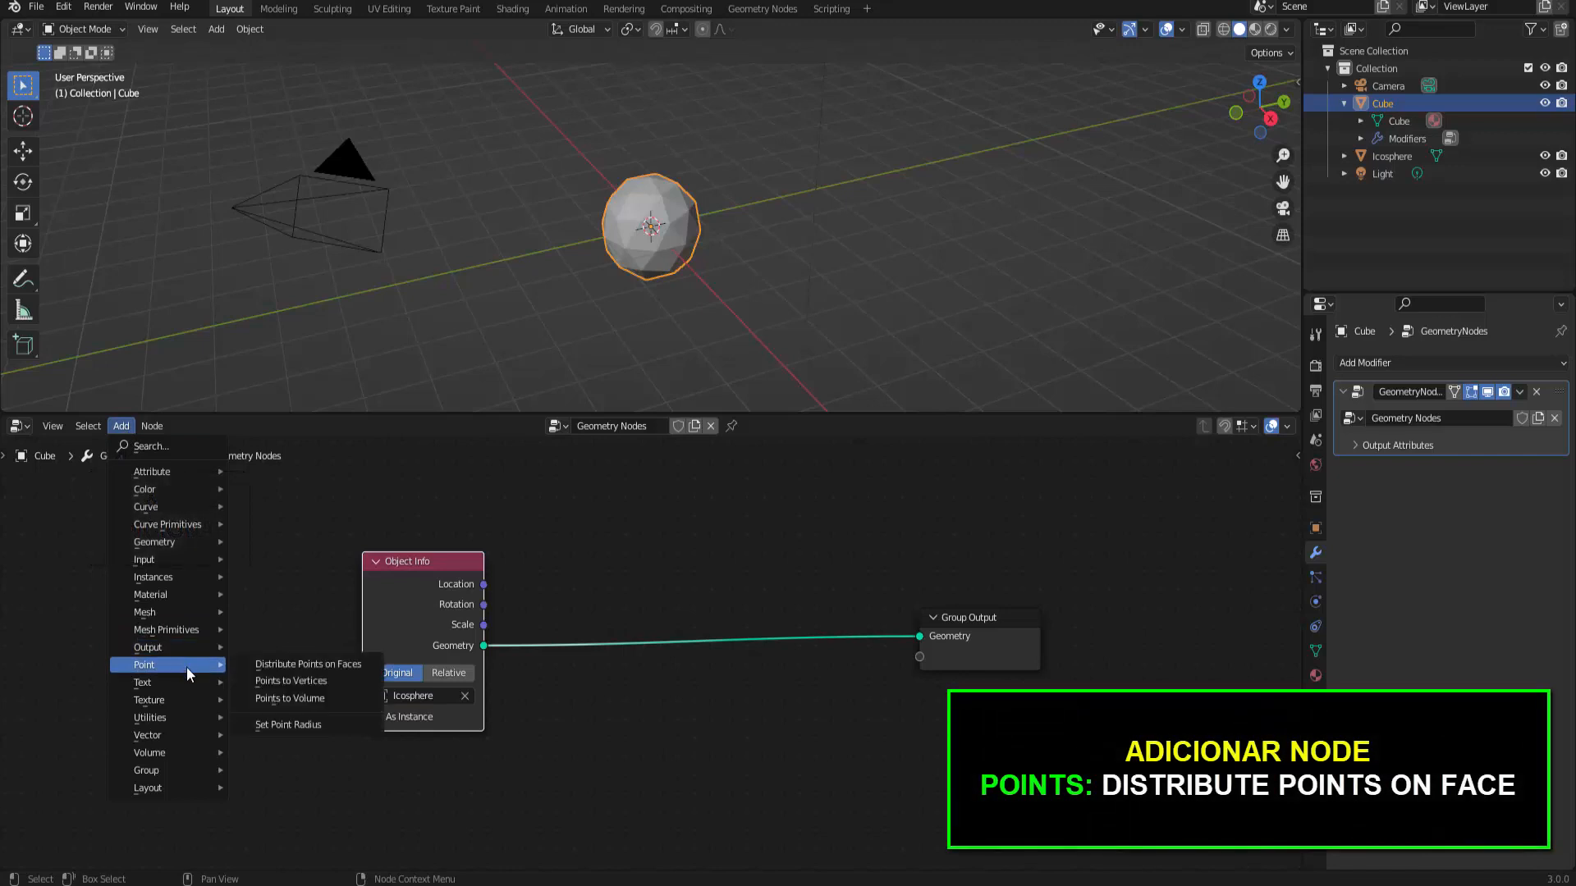
pyautogui.click(294, 665)
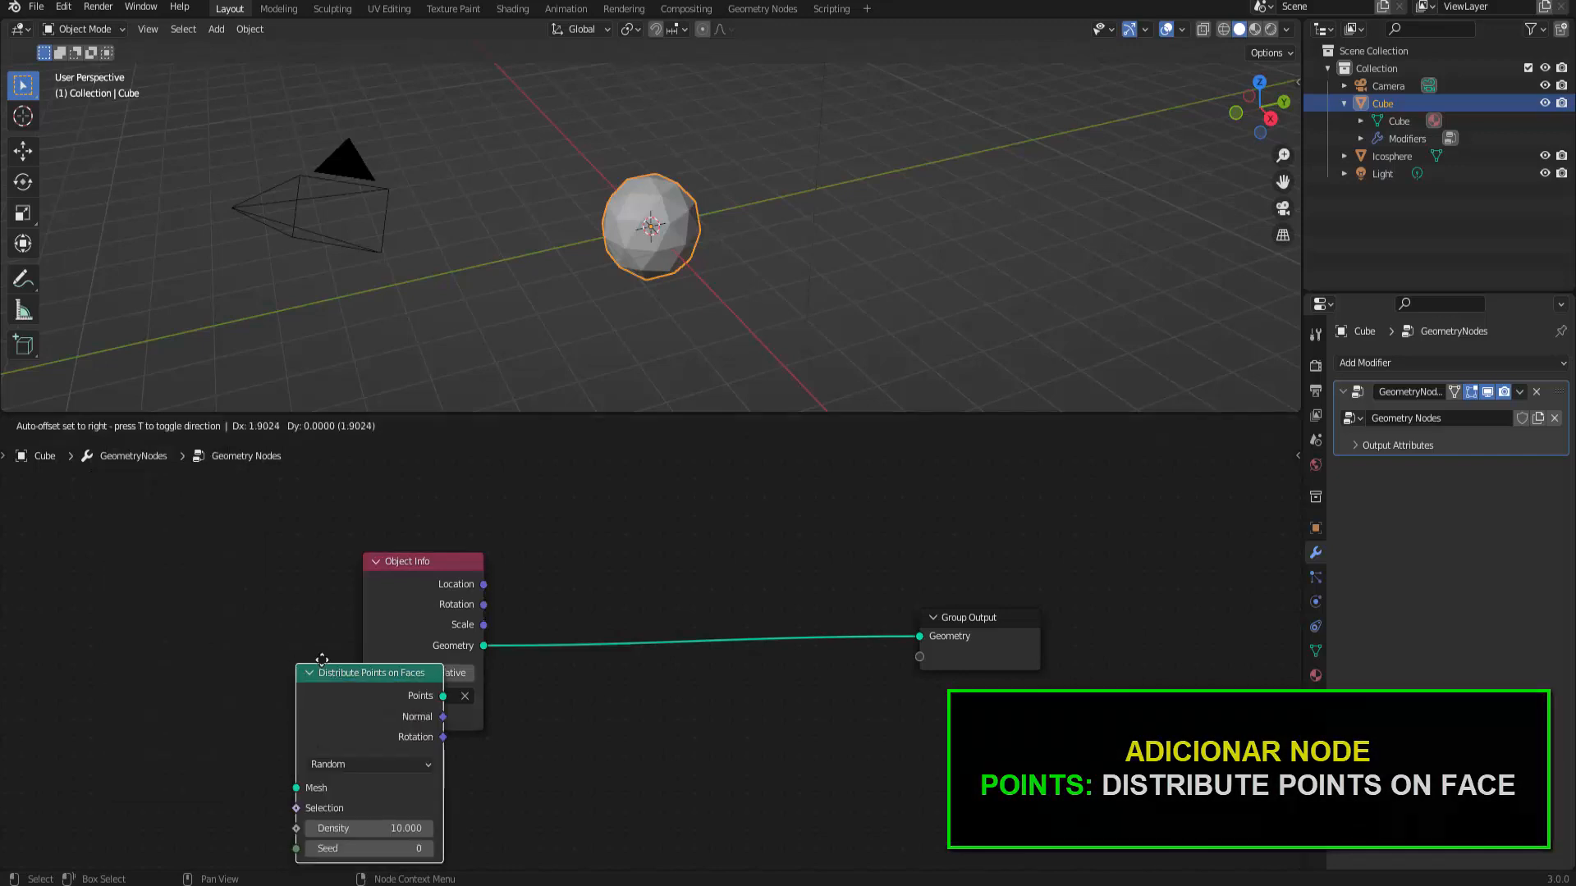
pyautogui.click(642, 566)
pyautogui.moveTo(410, 566); pyautogui.dragTo(303, 519)
pyautogui.moveTo(672, 566); pyautogui.dragTo(495, 517)
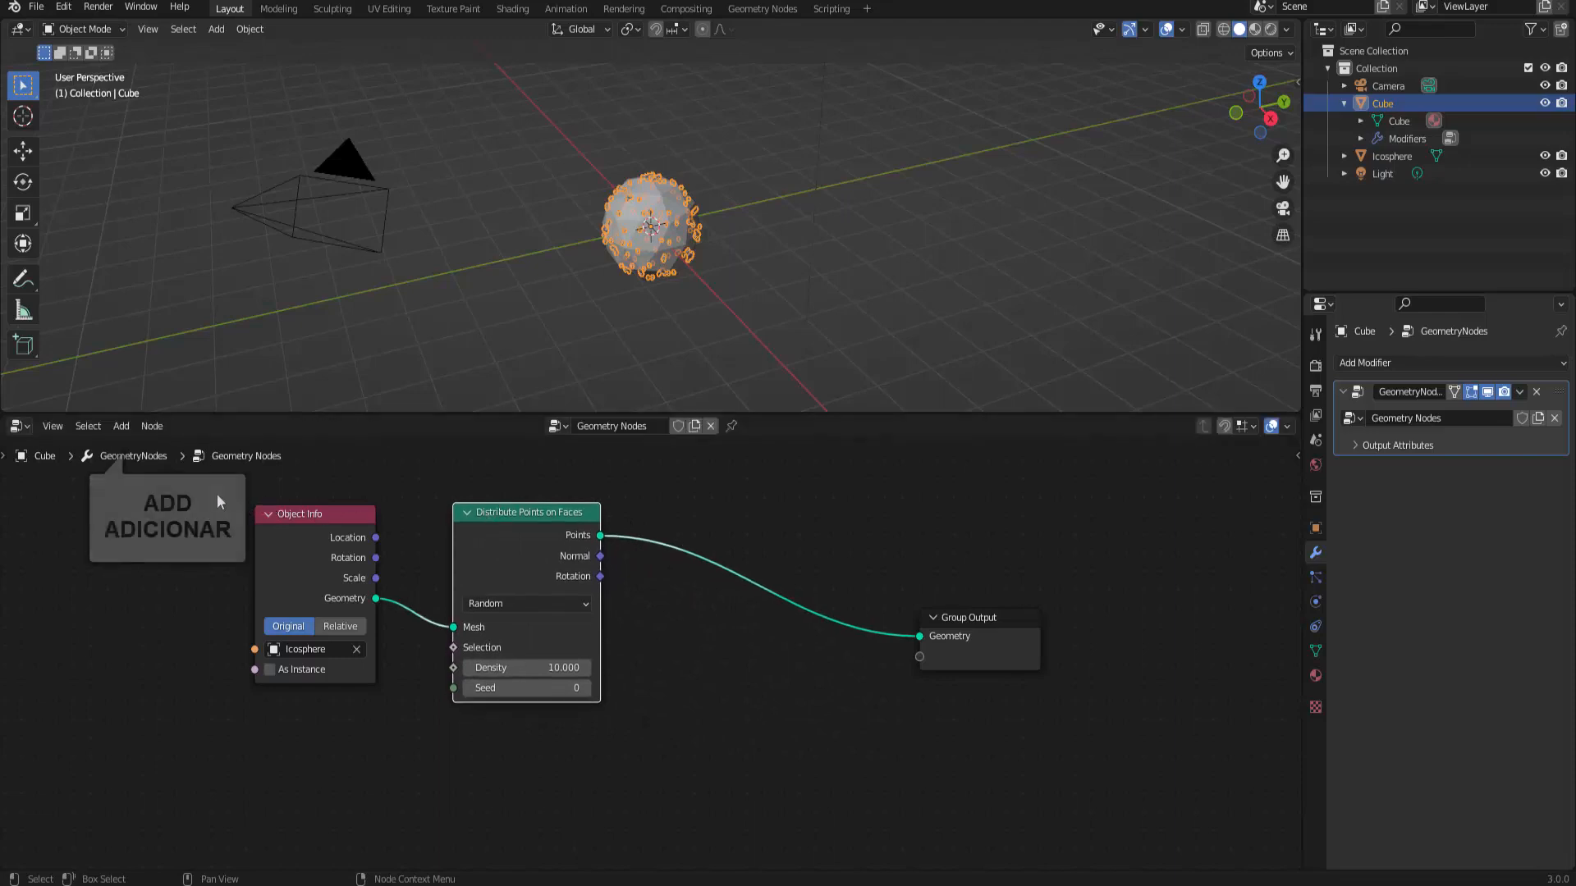
# Insert a Set Position node on the link between Distribute Points on Faces and Group Output.
pyautogui.click(121, 426)
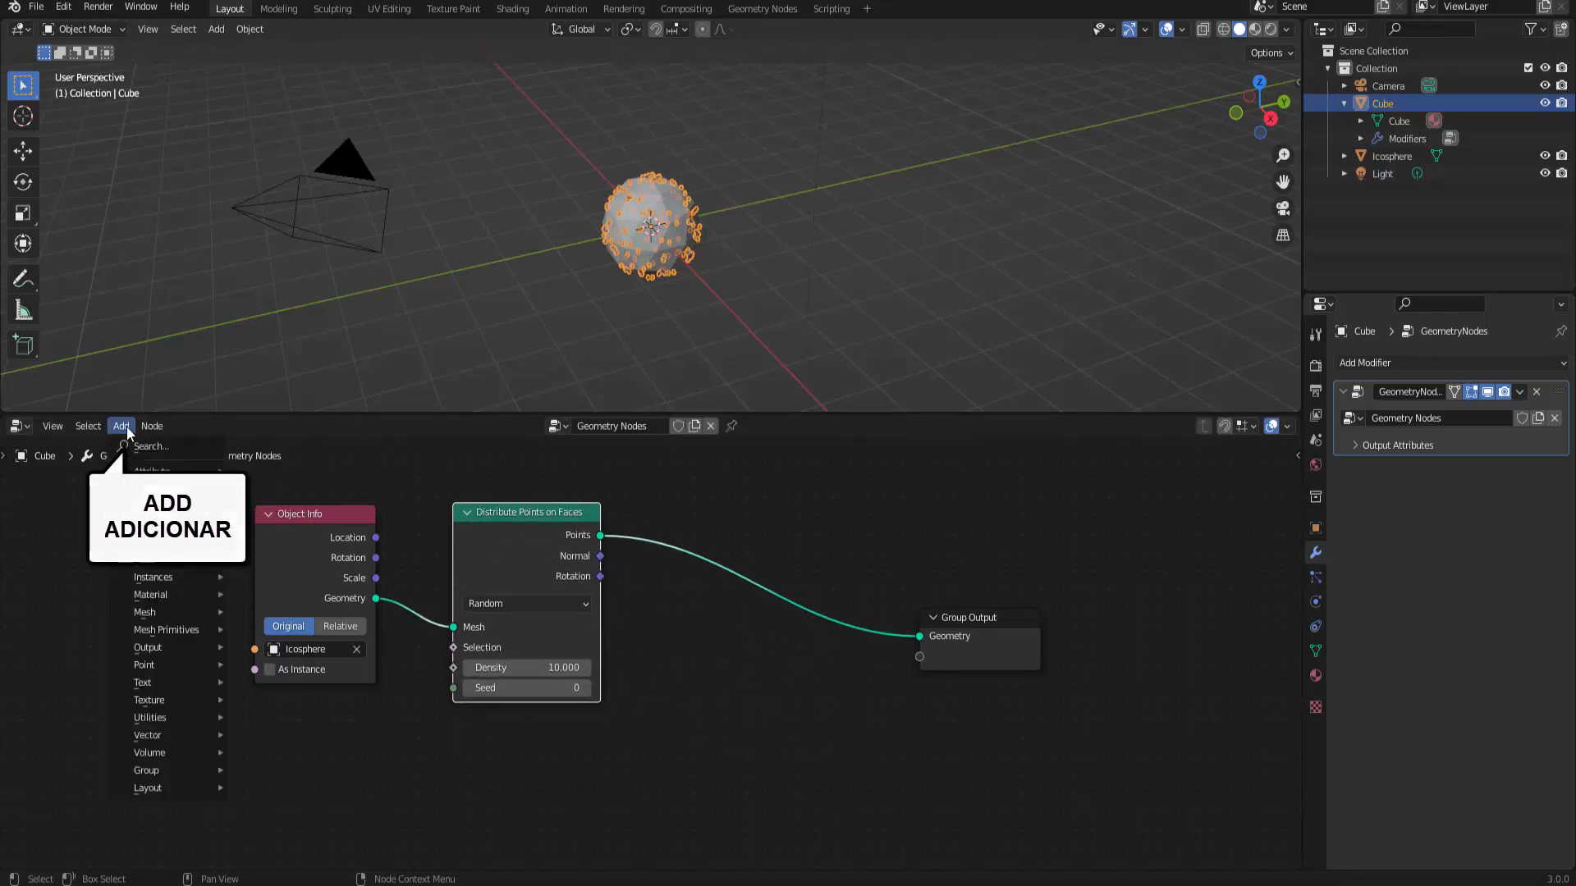
pyautogui.moveTo(174, 603)
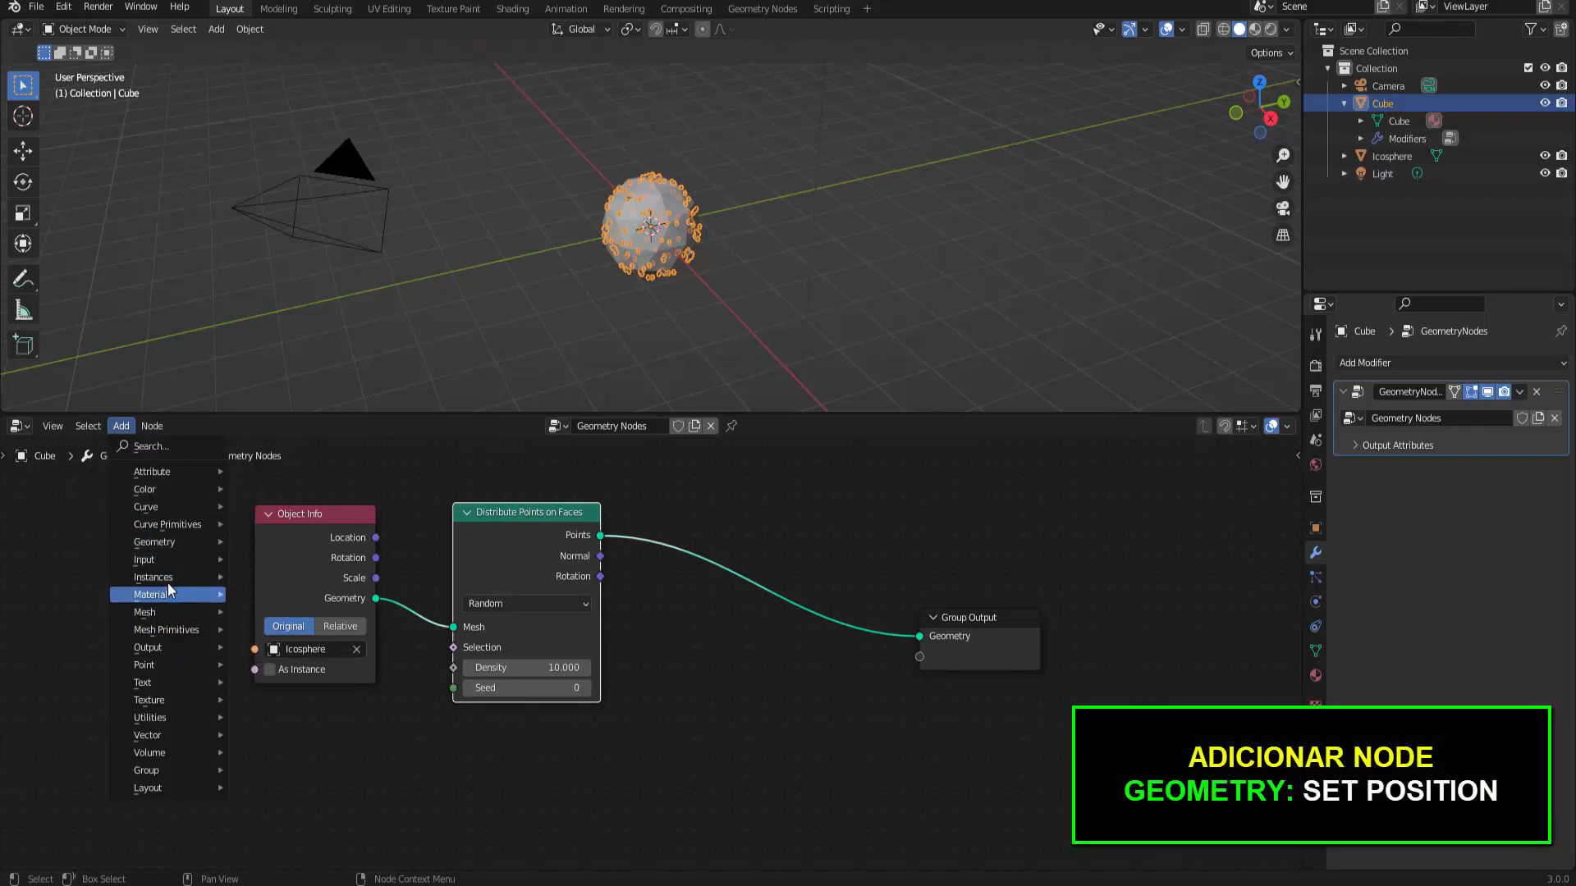
pyautogui.moveTo(176, 549)
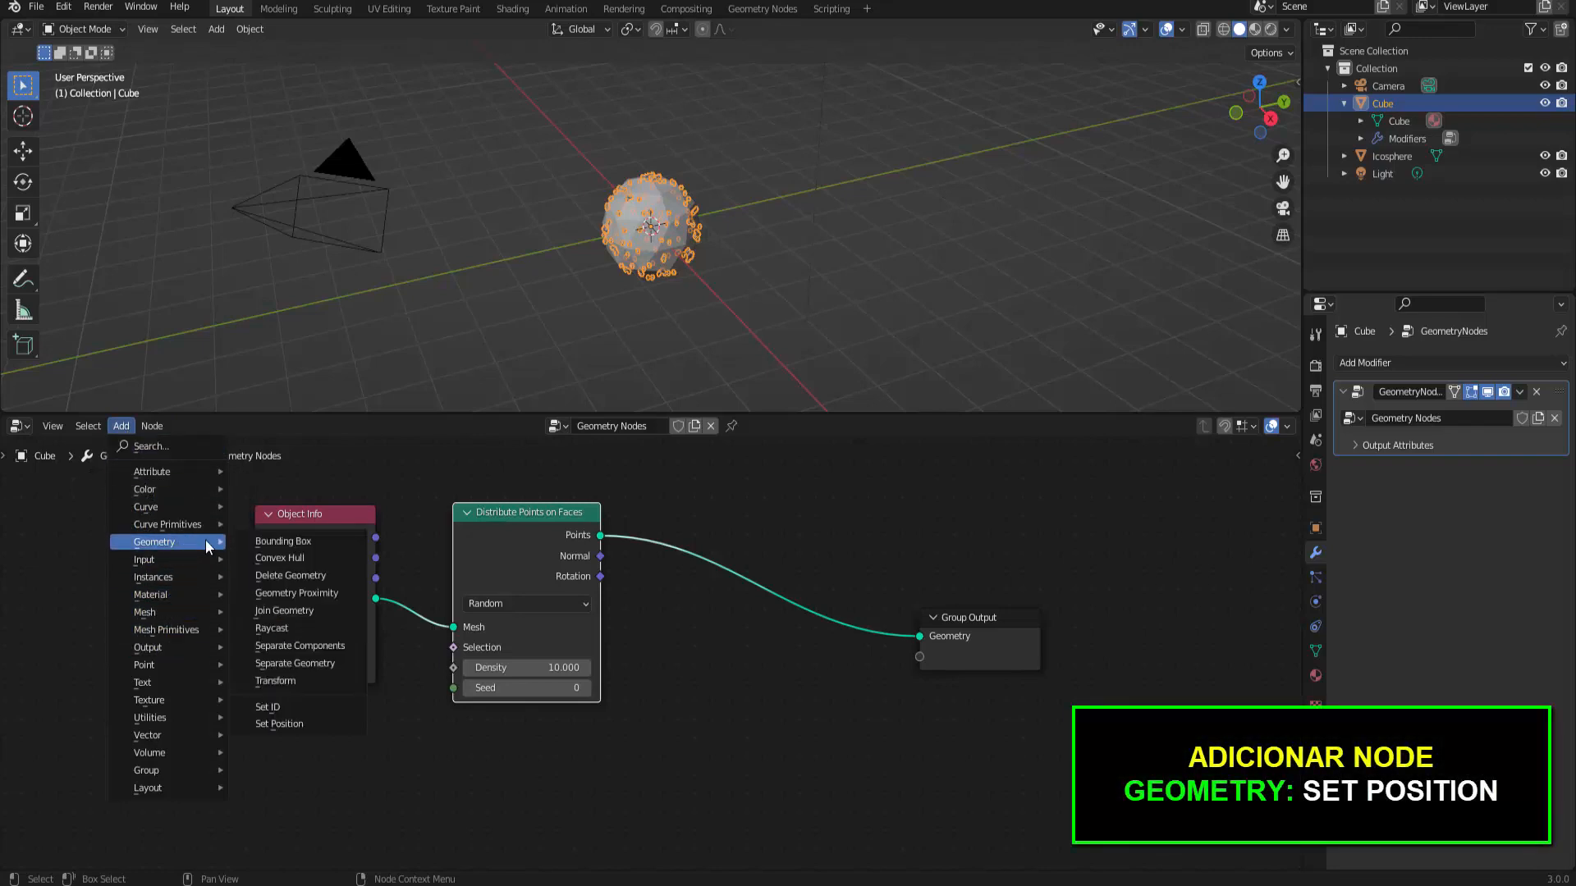
pyautogui.click(309, 729)
pyautogui.click(722, 520)
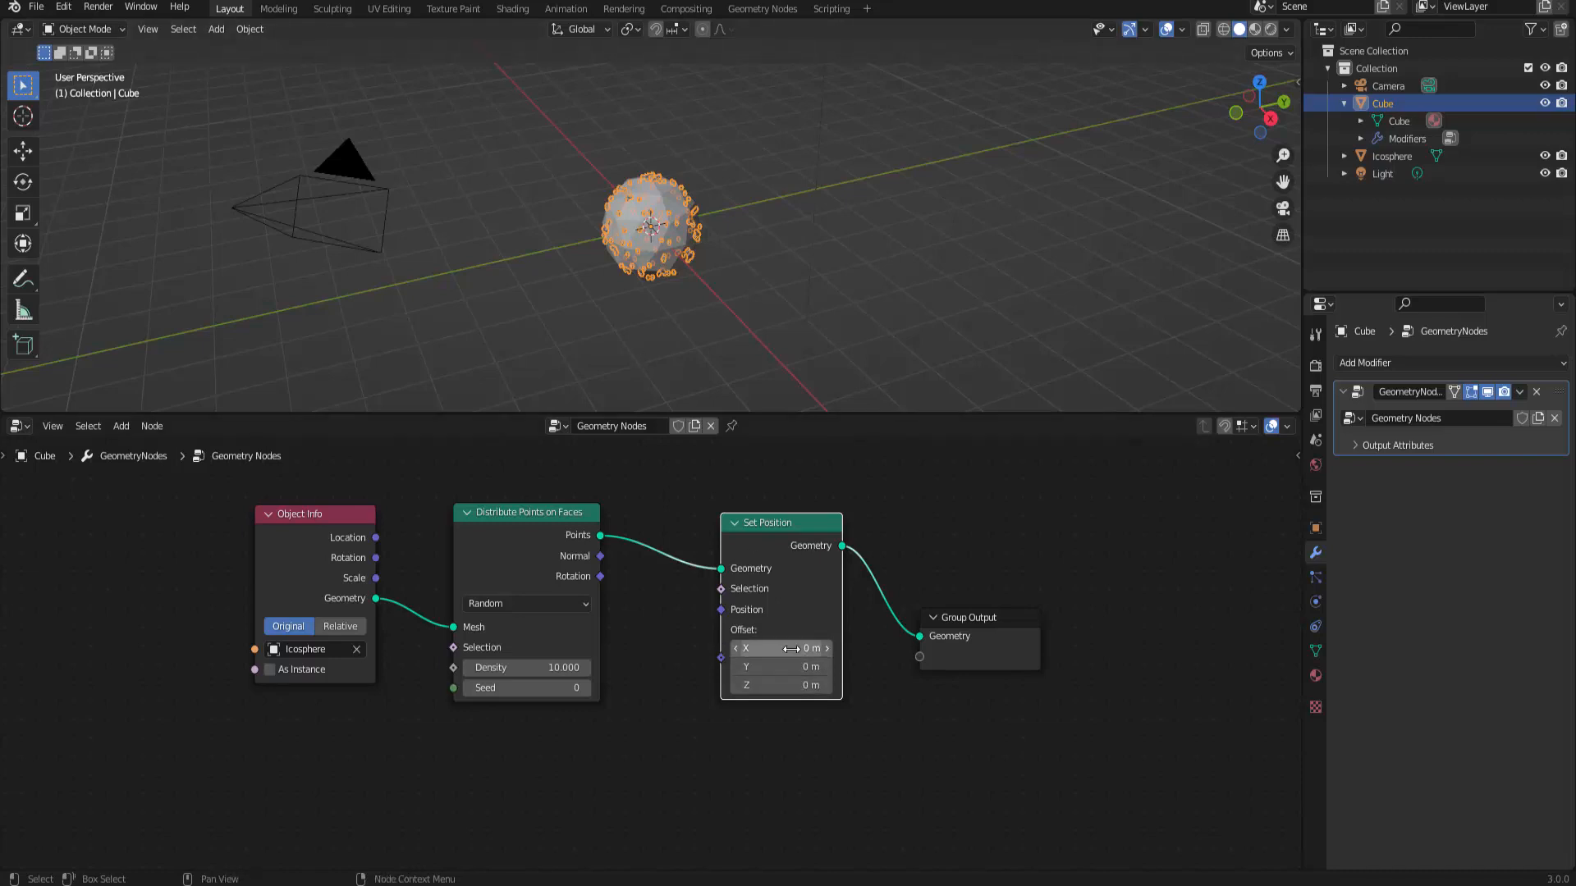
pyautogui.moveTo(779, 648)
pyautogui.mouseDown()
pyautogui.moveTo(812, 648)
pyautogui.moveTo(731, 648)
pyautogui.moveTo(818, 648)
pyautogui.moveTo(740, 648)
pyautogui.moveTo(792, 649)
pyautogui.mouseUp()
pyautogui.moveTo(787, 648); pyautogui.dragTo(743, 686)
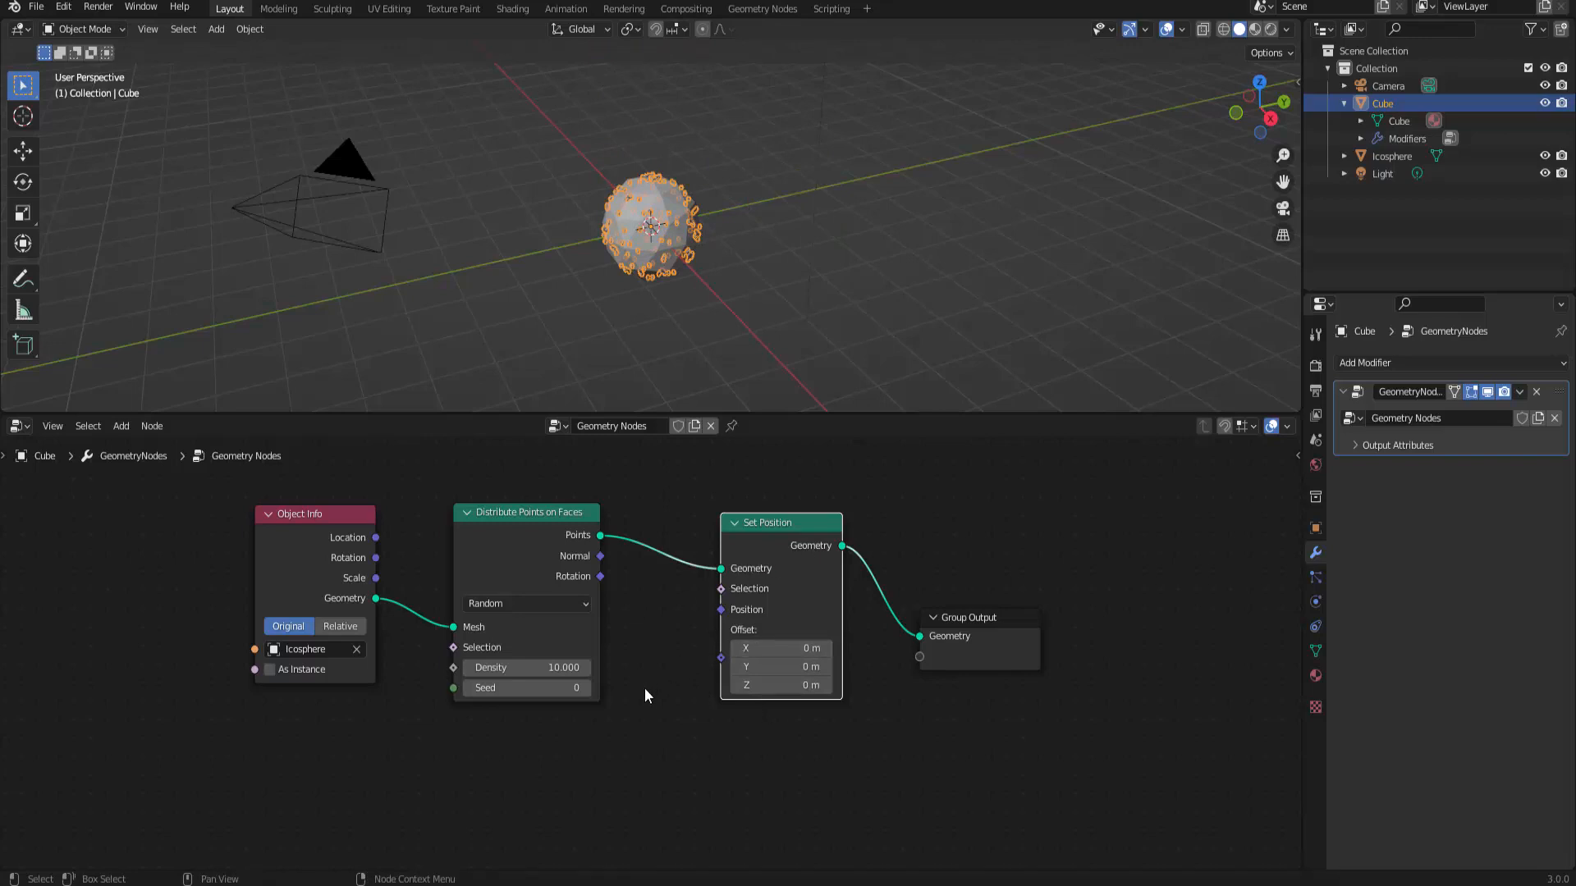
pyautogui.scroll(-2, 643, 689)
pyautogui.moveTo(662, 717); pyautogui.dragTo(649, 658, button='middle')
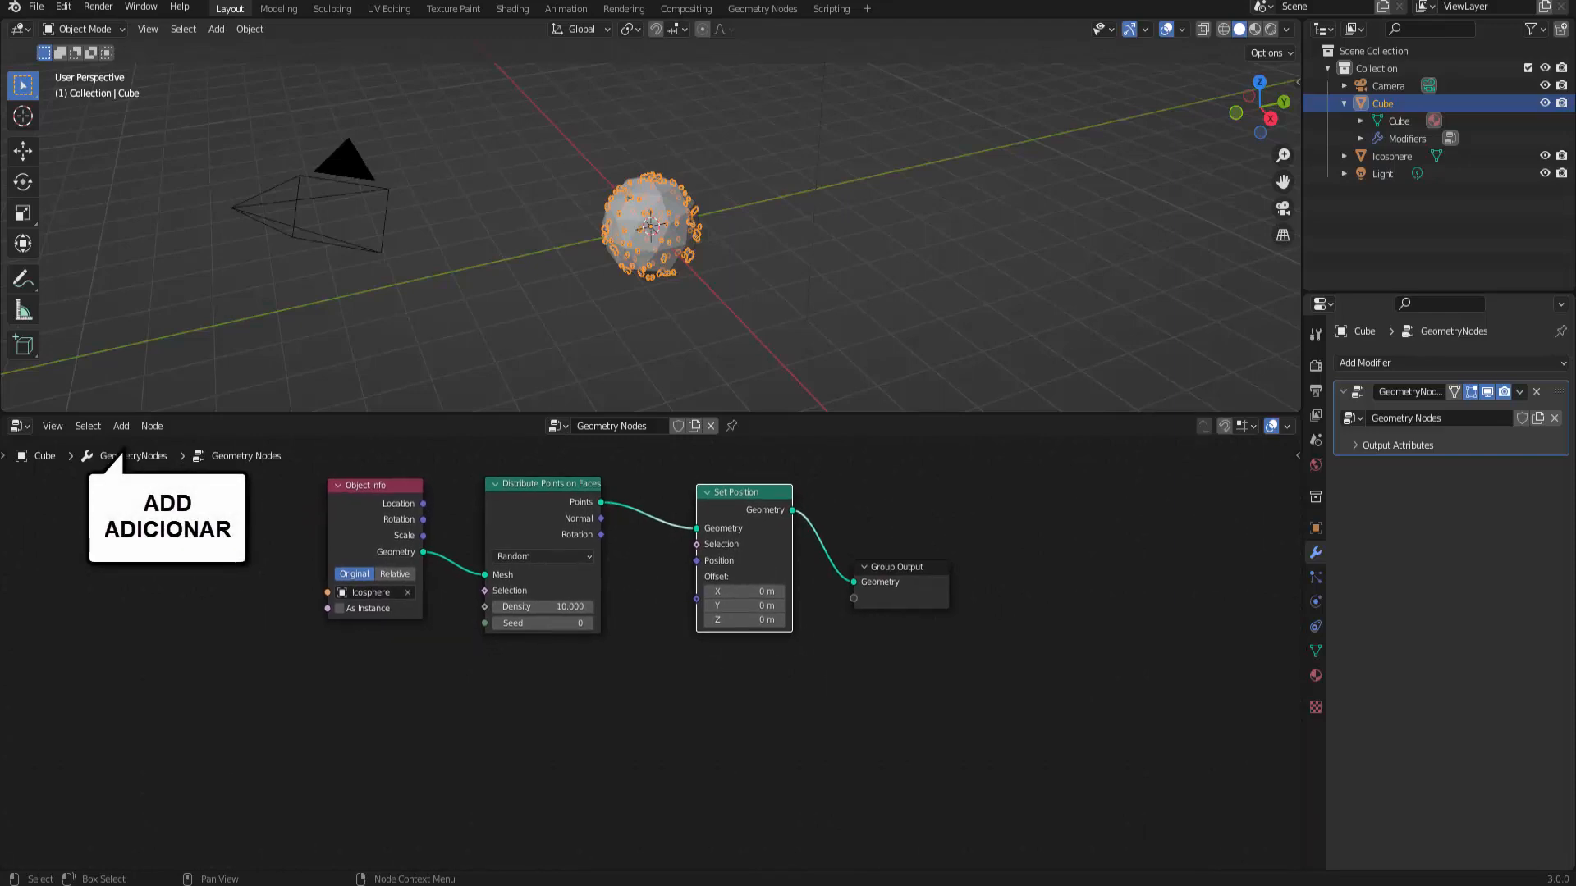
# Add a Noise Texture node below the Object Info node and set its dimensions to 4D.
pyautogui.click(121, 426)
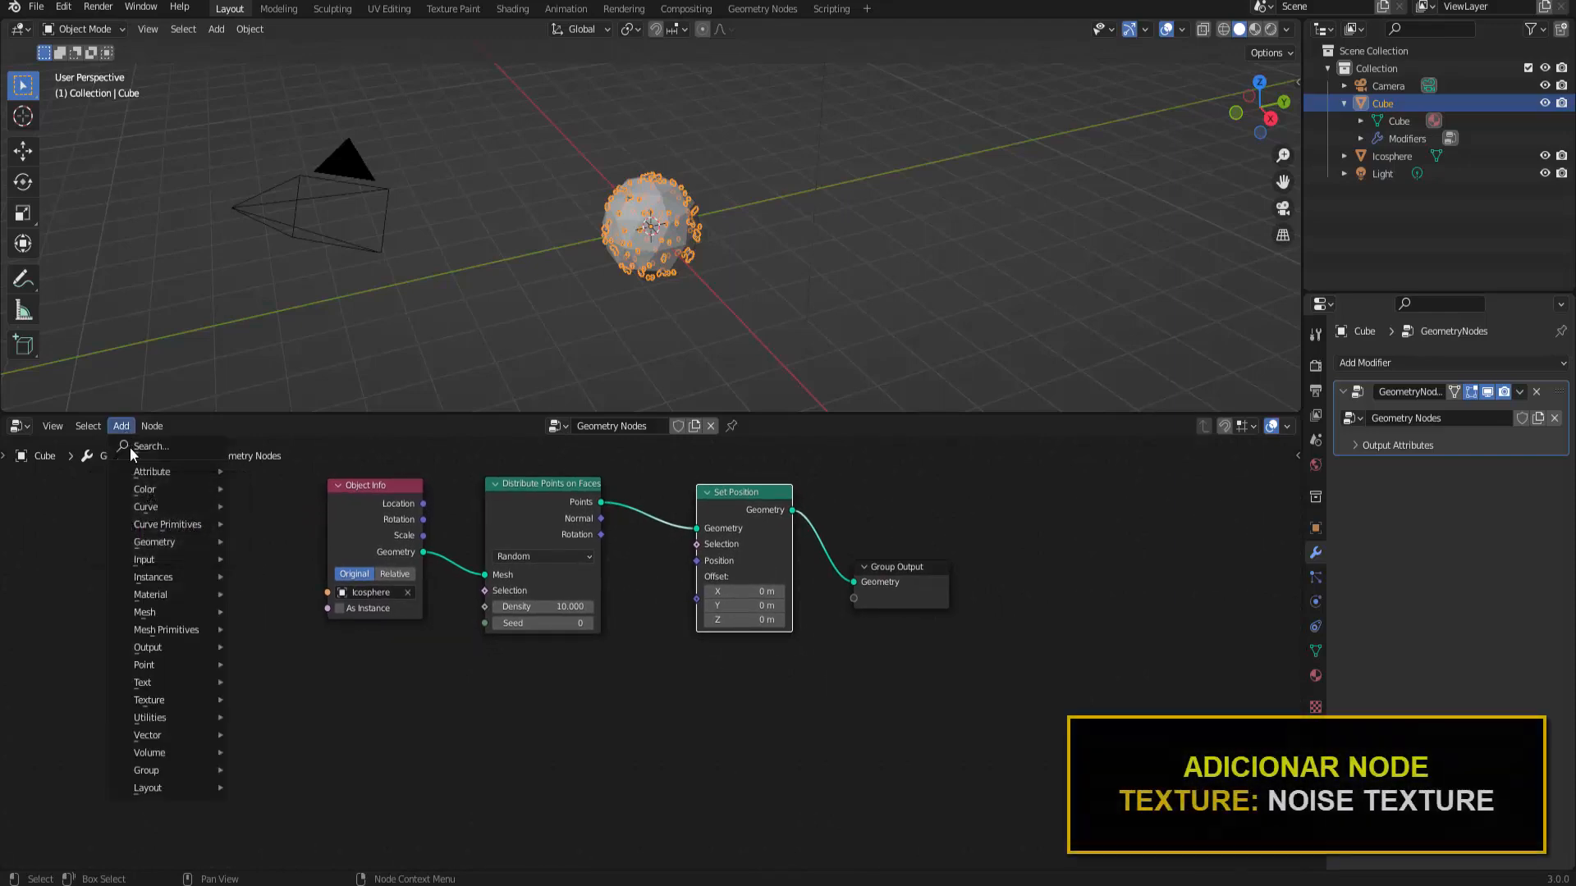
pyautogui.moveTo(177, 697)
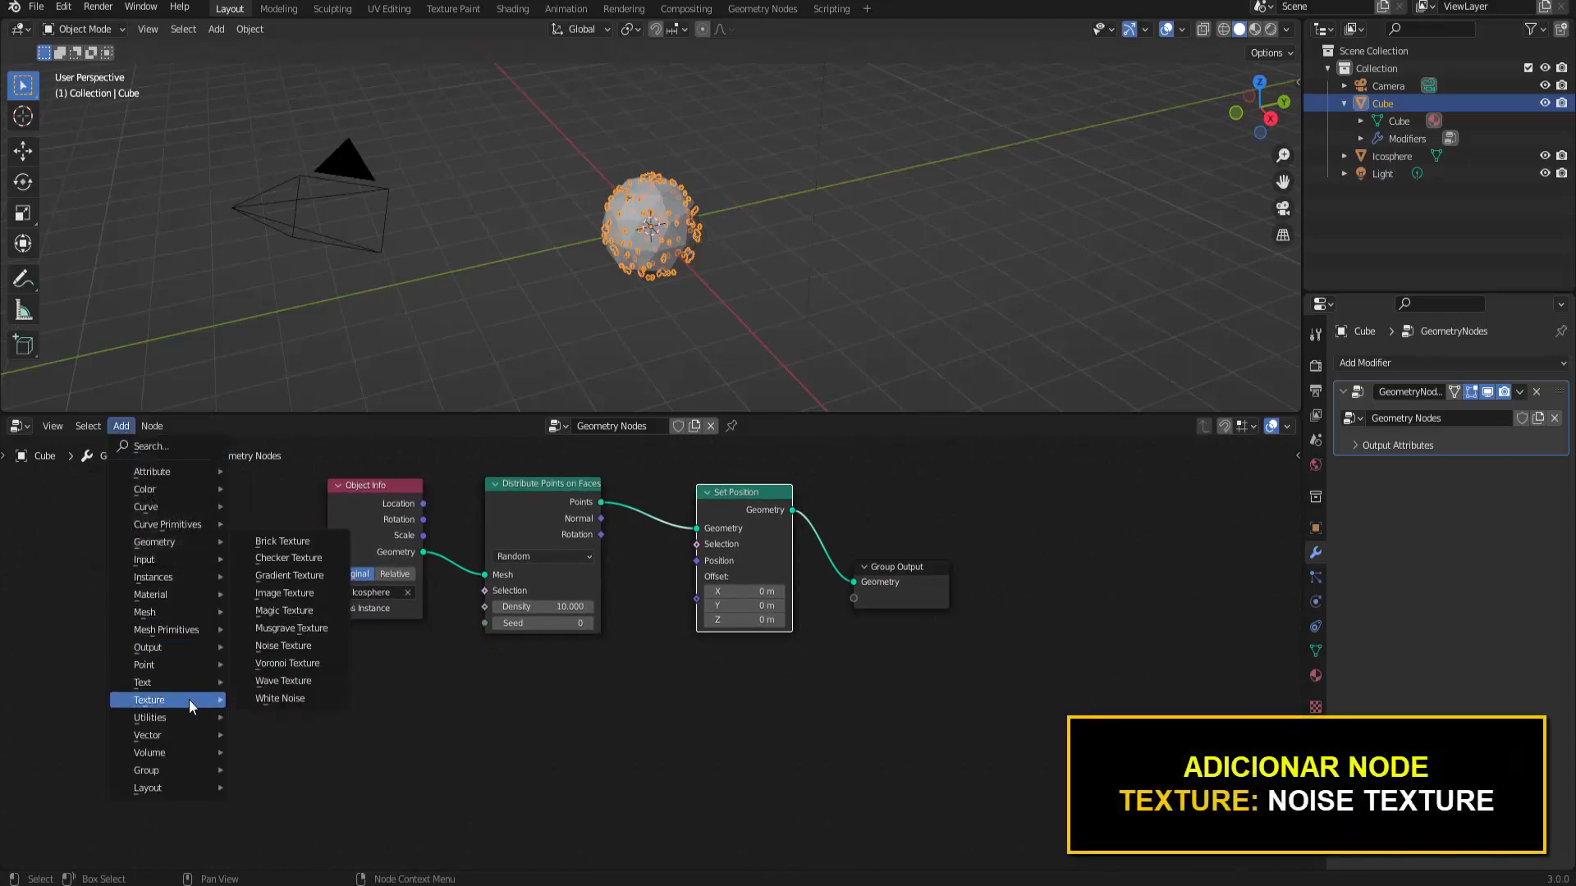
pyautogui.click(283, 645)
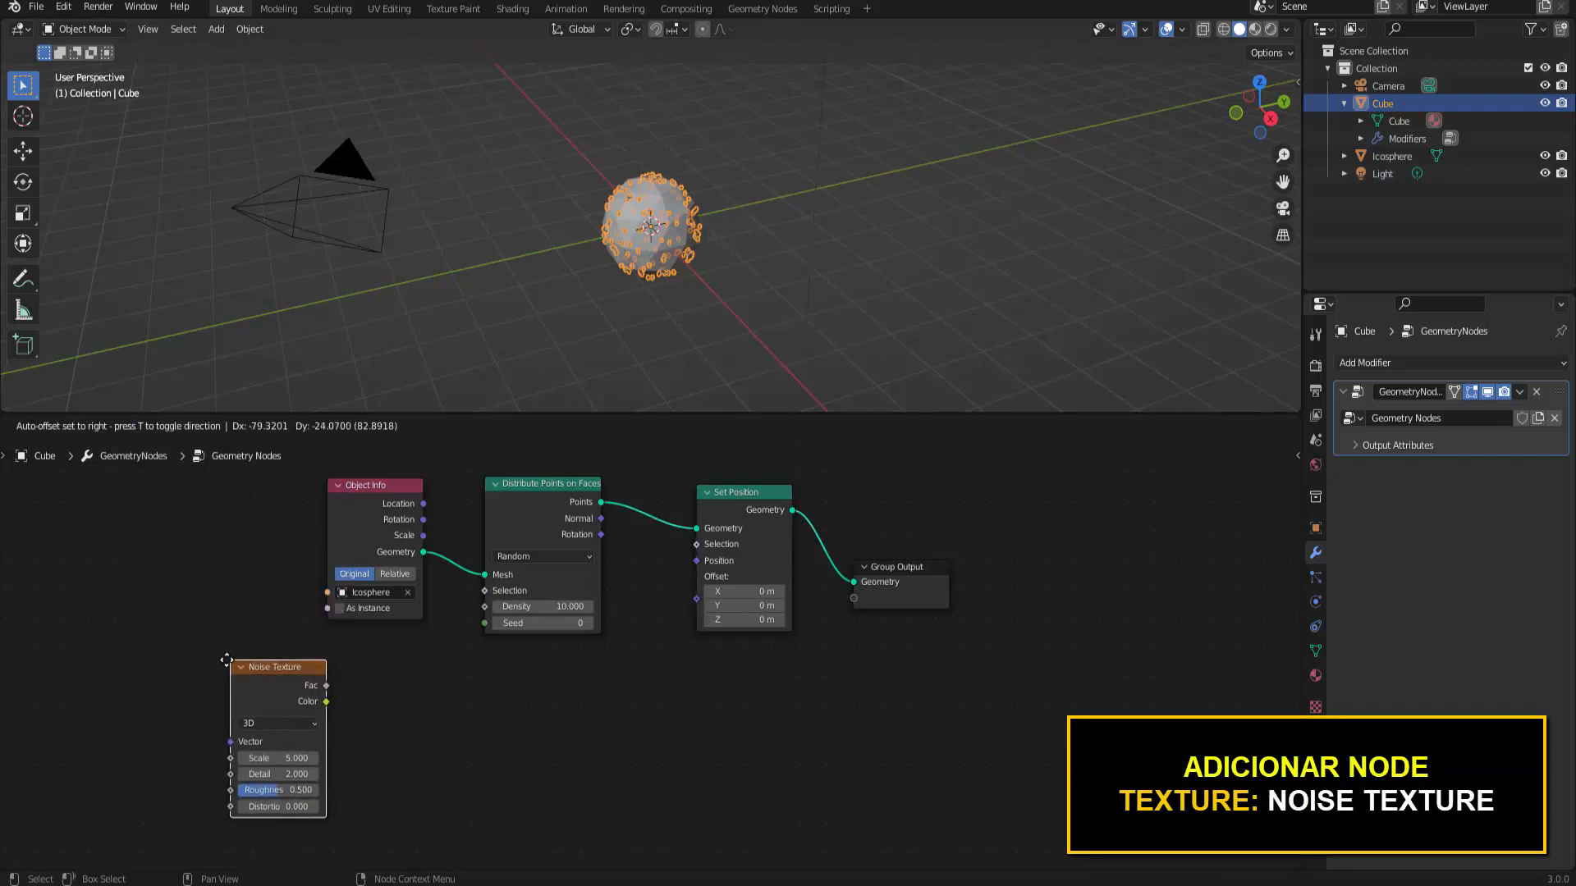
pyautogui.click(205, 645)
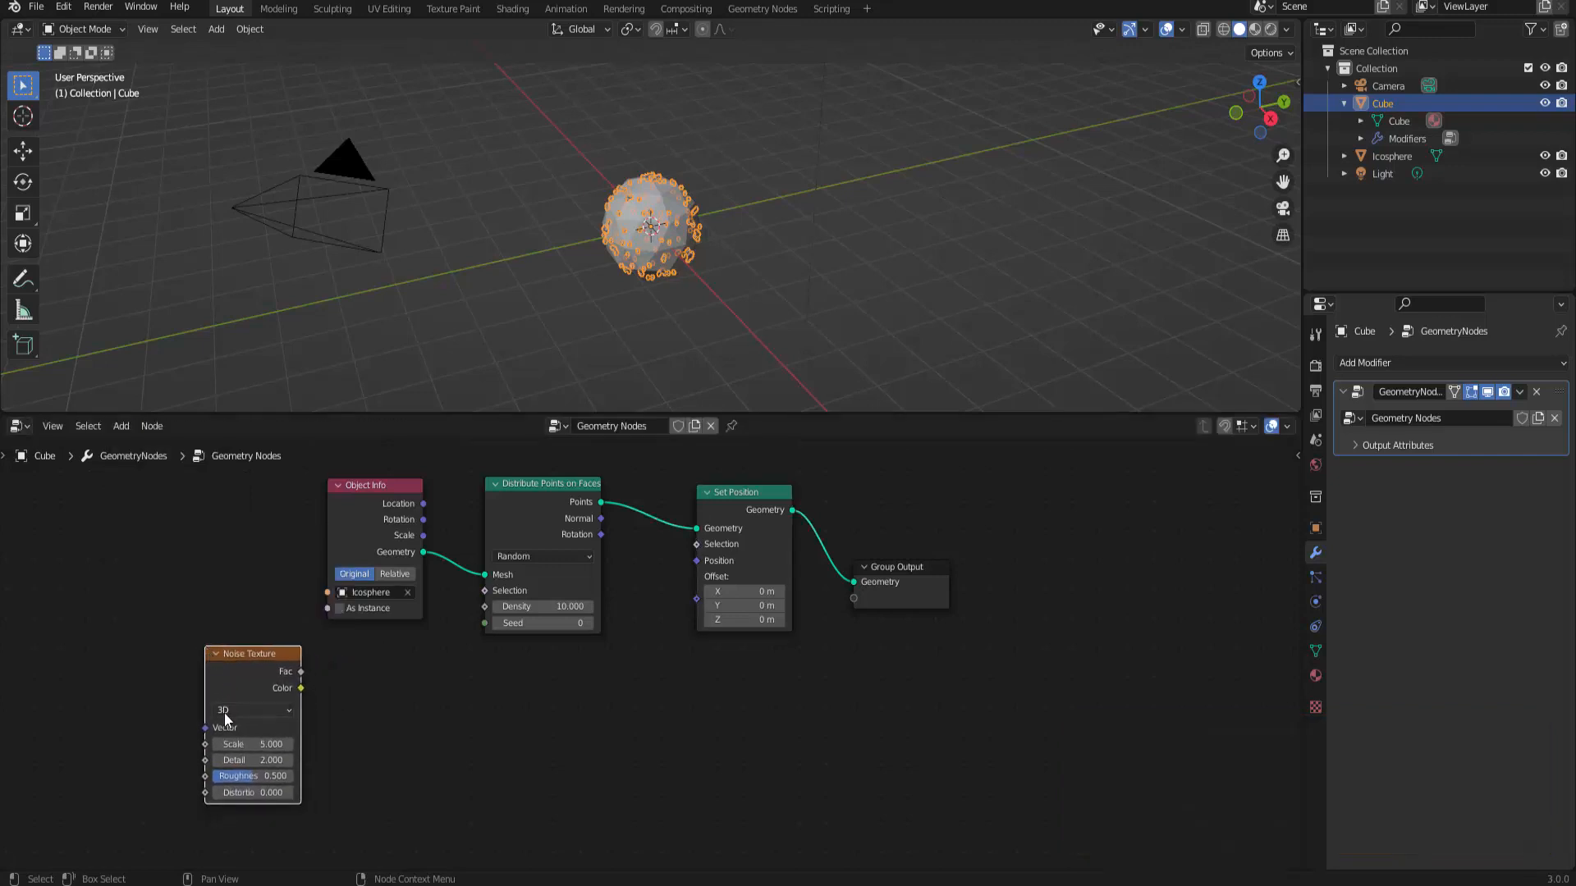
pyautogui.click(289, 711)
pyautogui.click(253, 775)
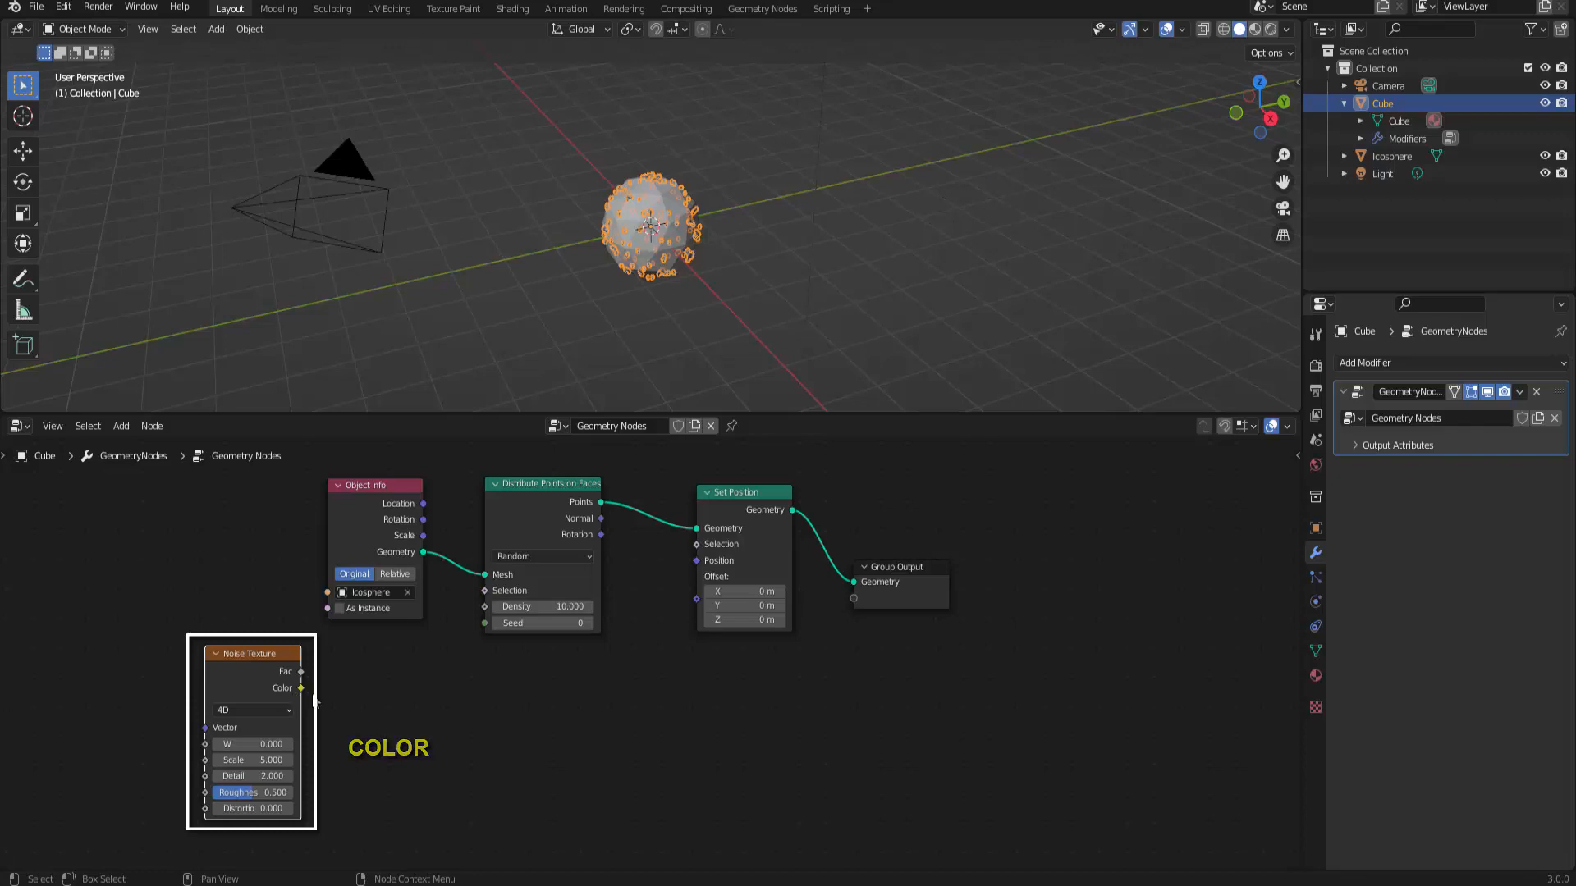
# Connect the Noise Texture's Color output to Set Position's Position input and display the viewport in wireframe shading.
pyautogui.moveTo(301, 689); pyautogui.dragTo(692, 565)
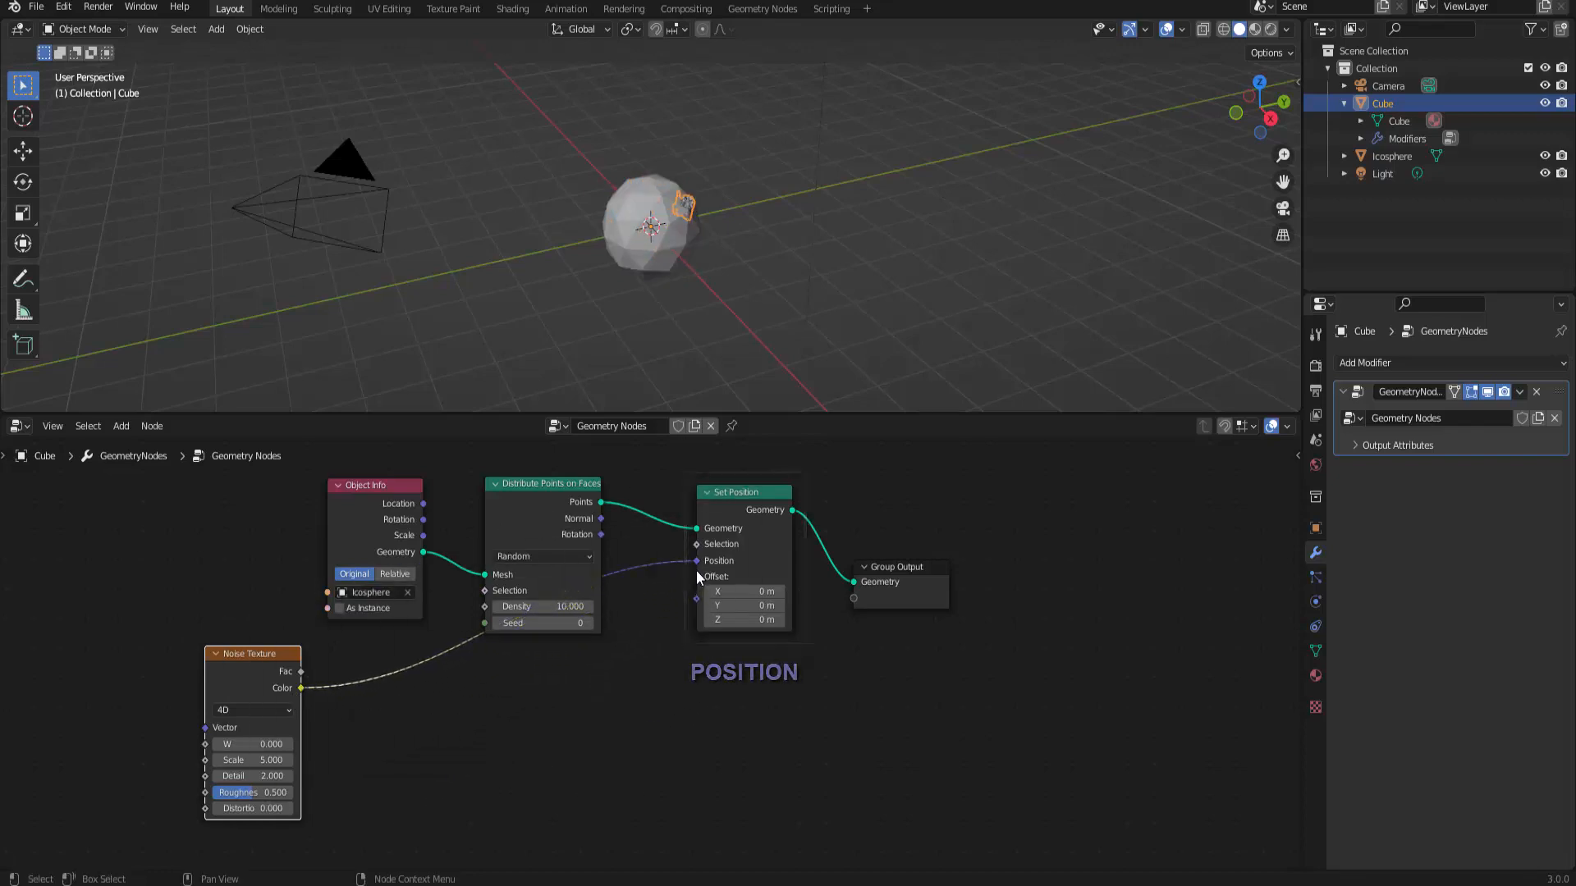
pyautogui.click(1225, 29)
pyautogui.scroll(3, 917, 216)
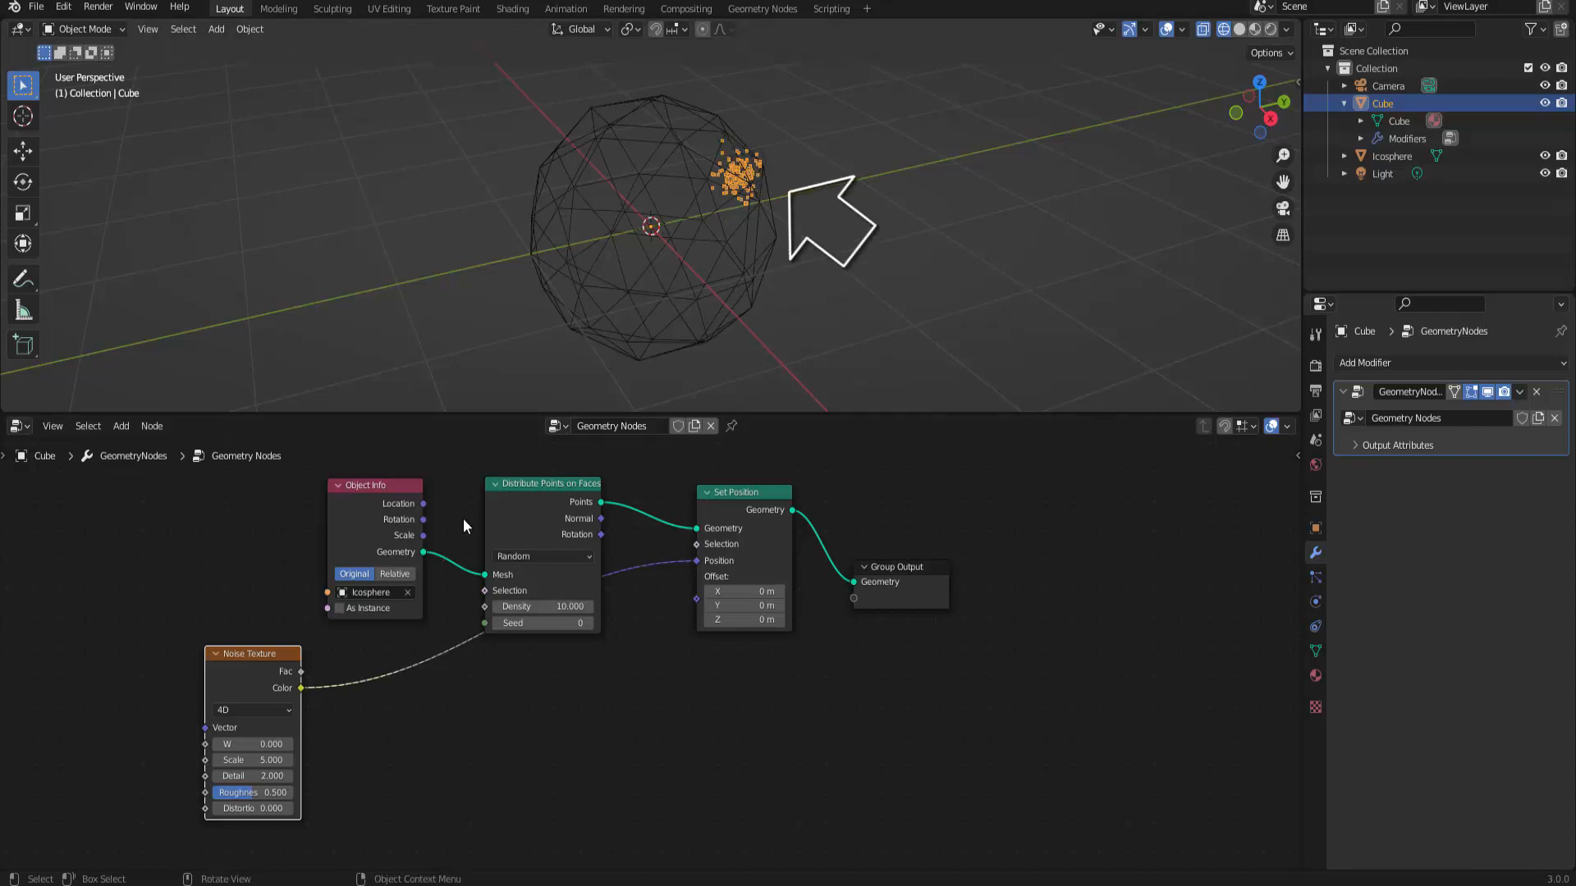
# Insert a Vector Math node on the link between Noise Texture and Set Position, and rearrange the neighbouring nodes to make room.
pyautogui.moveTo(259, 651); pyautogui.dragTo(301, 662)
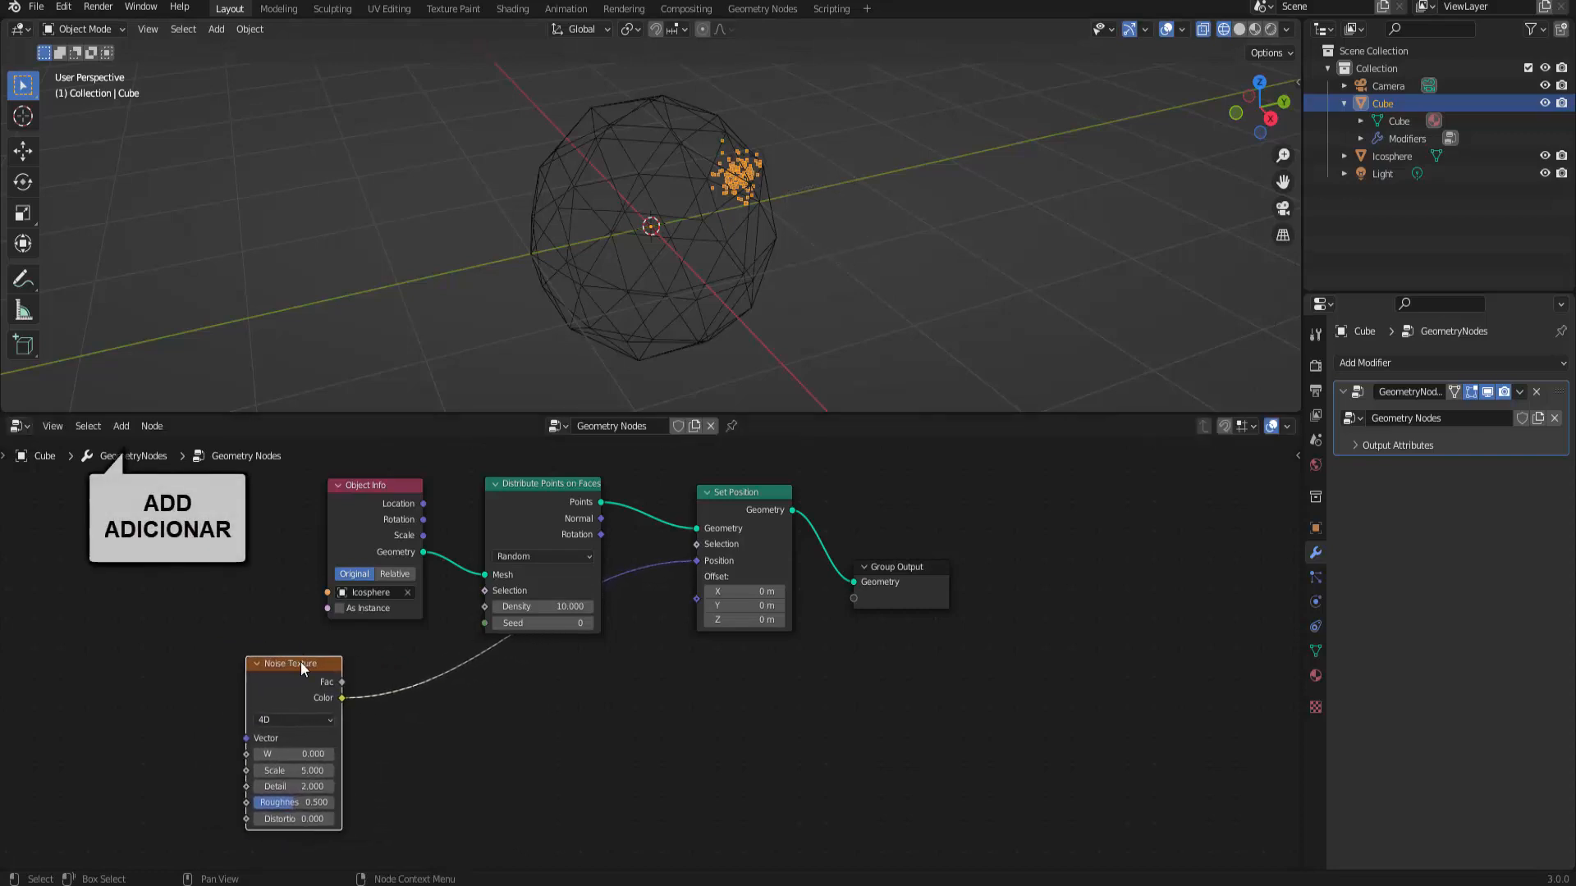
pyautogui.click(122, 427)
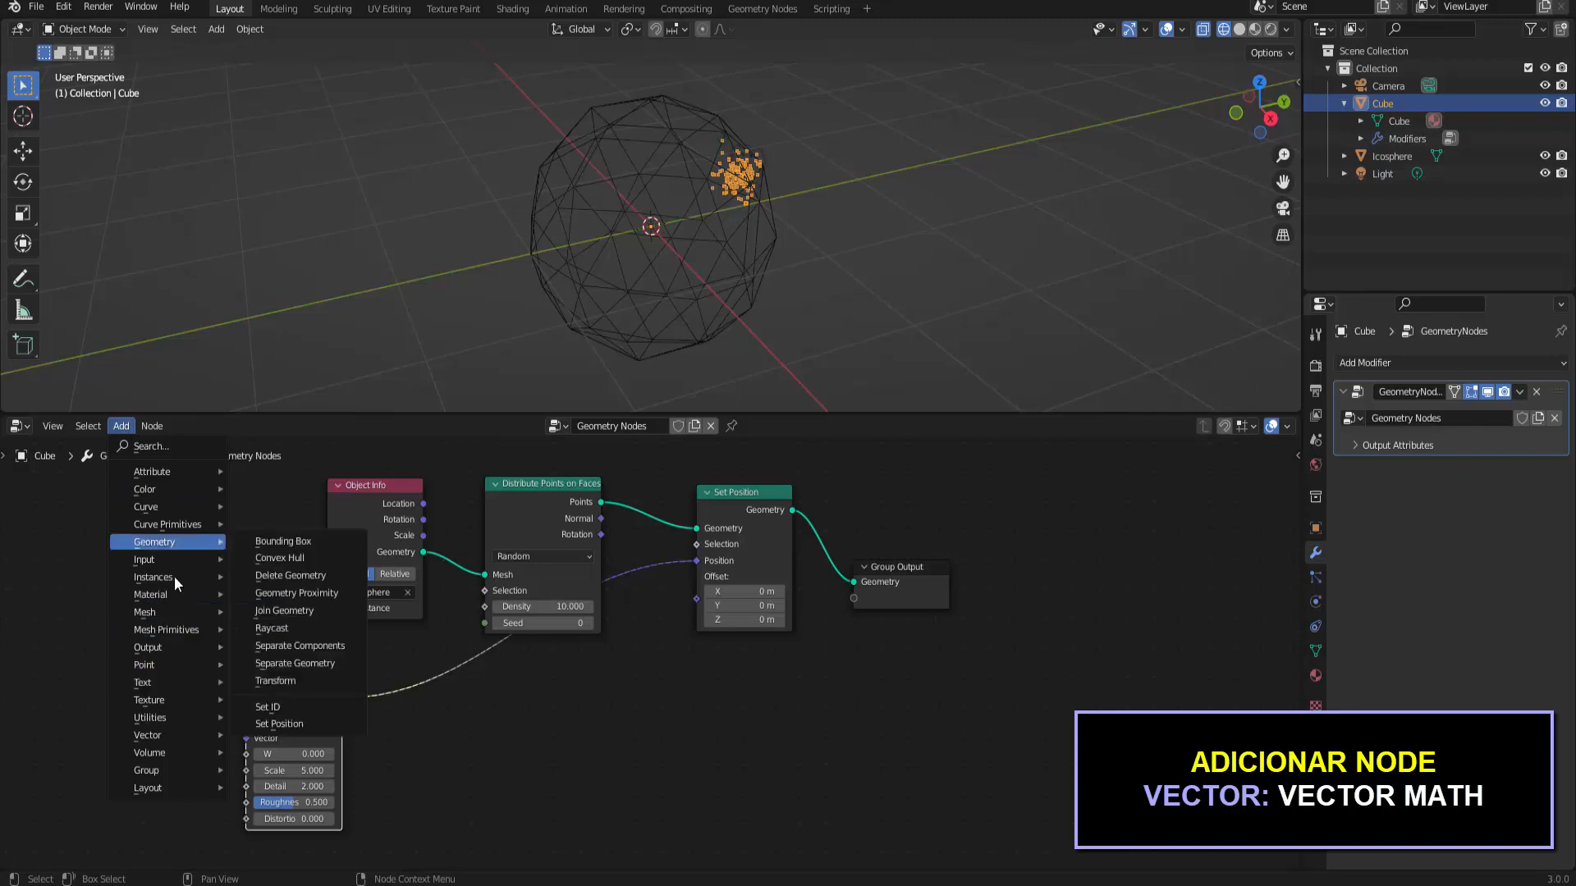
pyautogui.moveTo(181, 735)
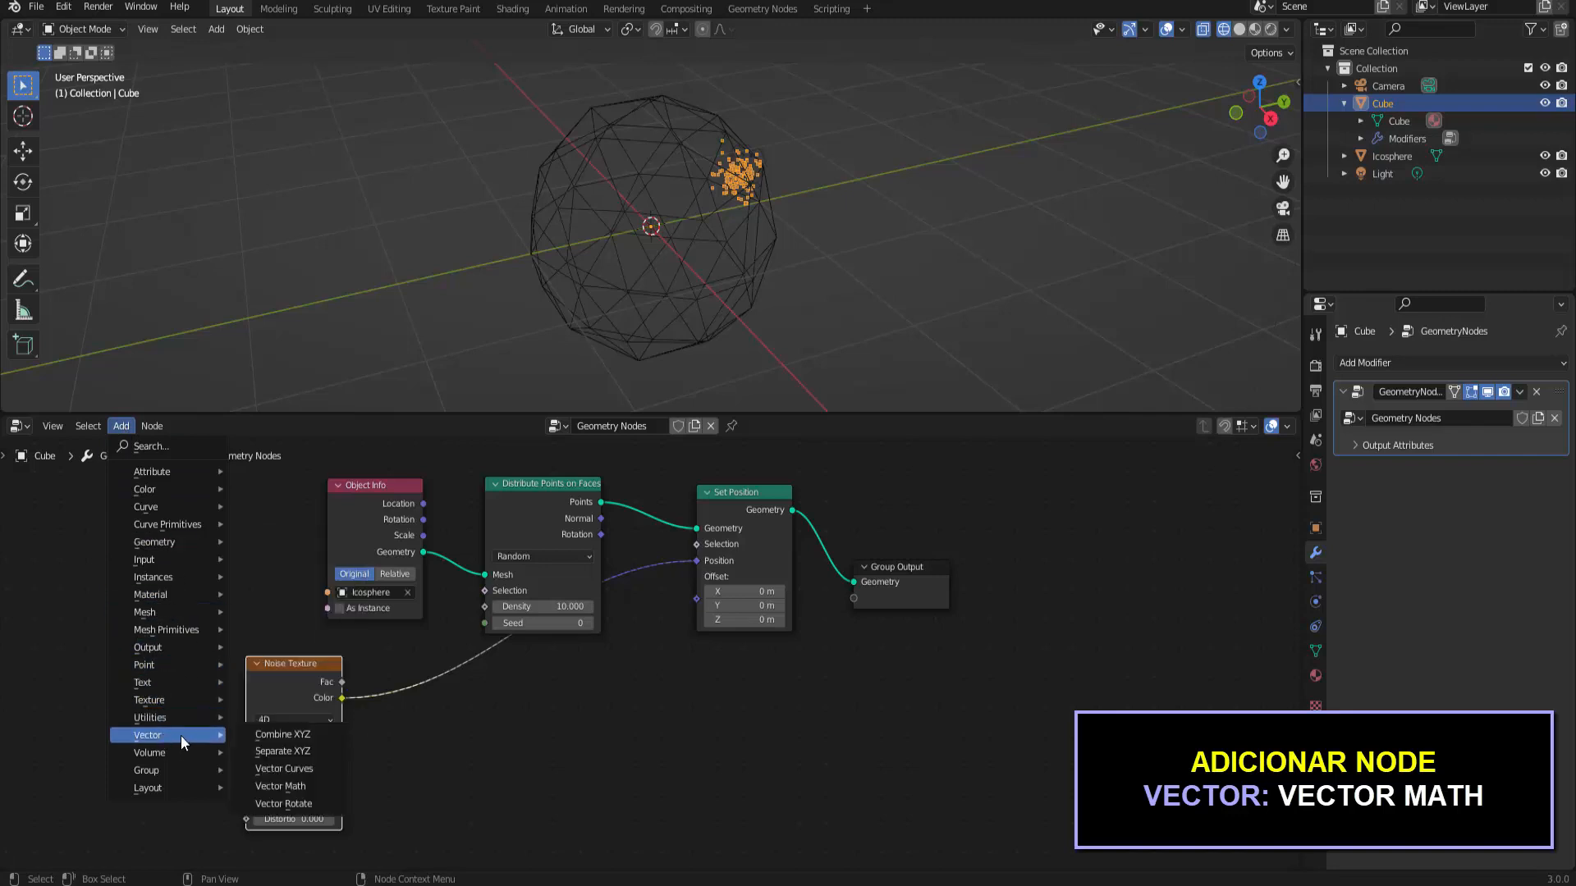
pyautogui.click(292, 787)
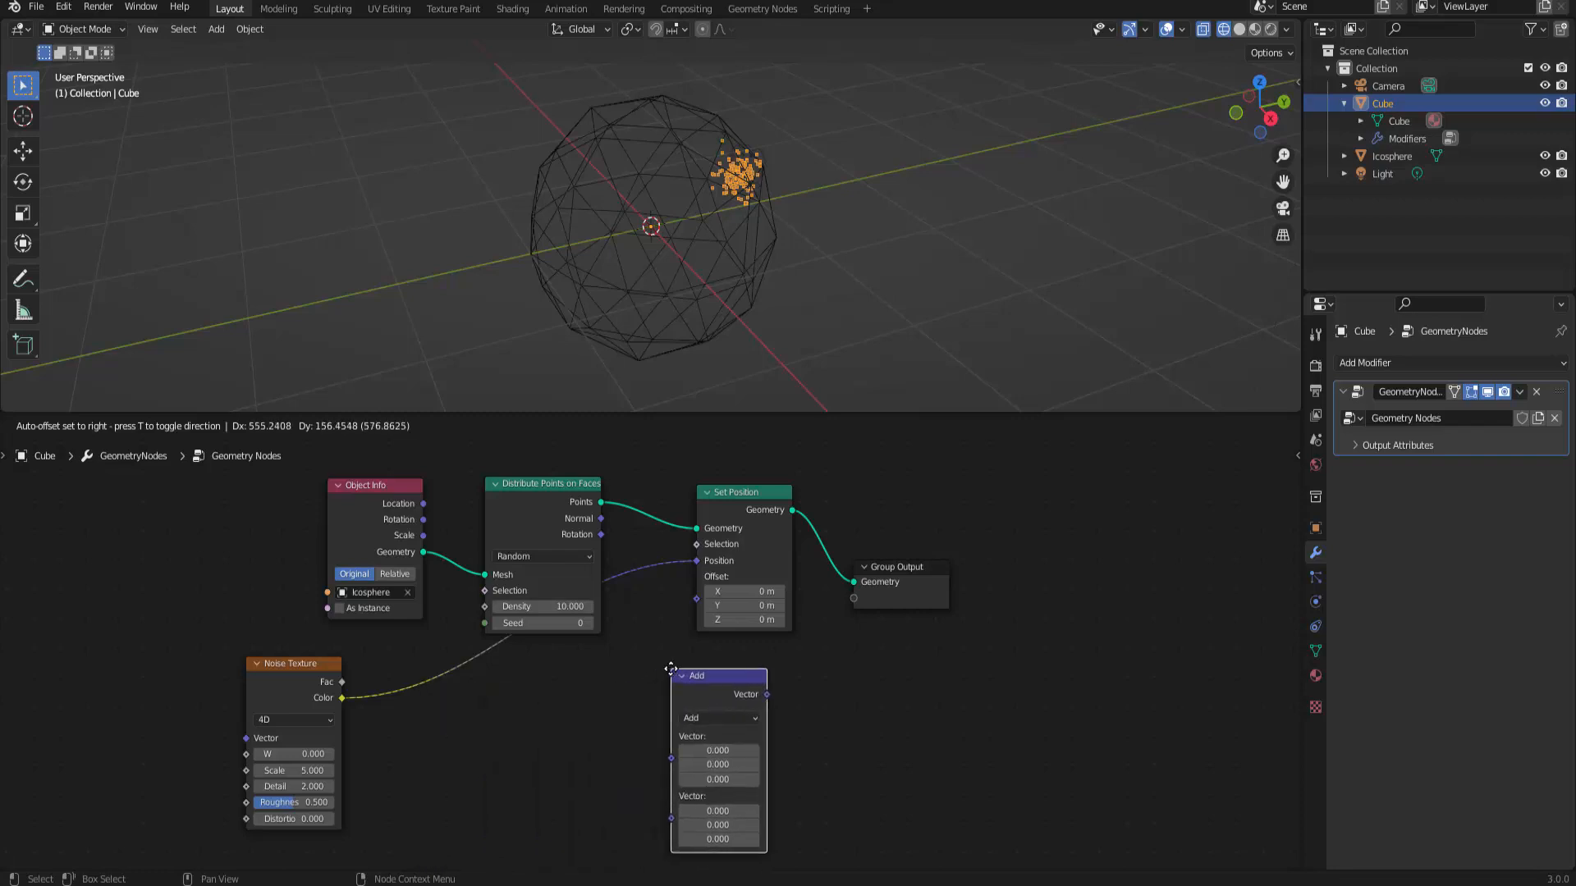
pyautogui.click(411, 655)
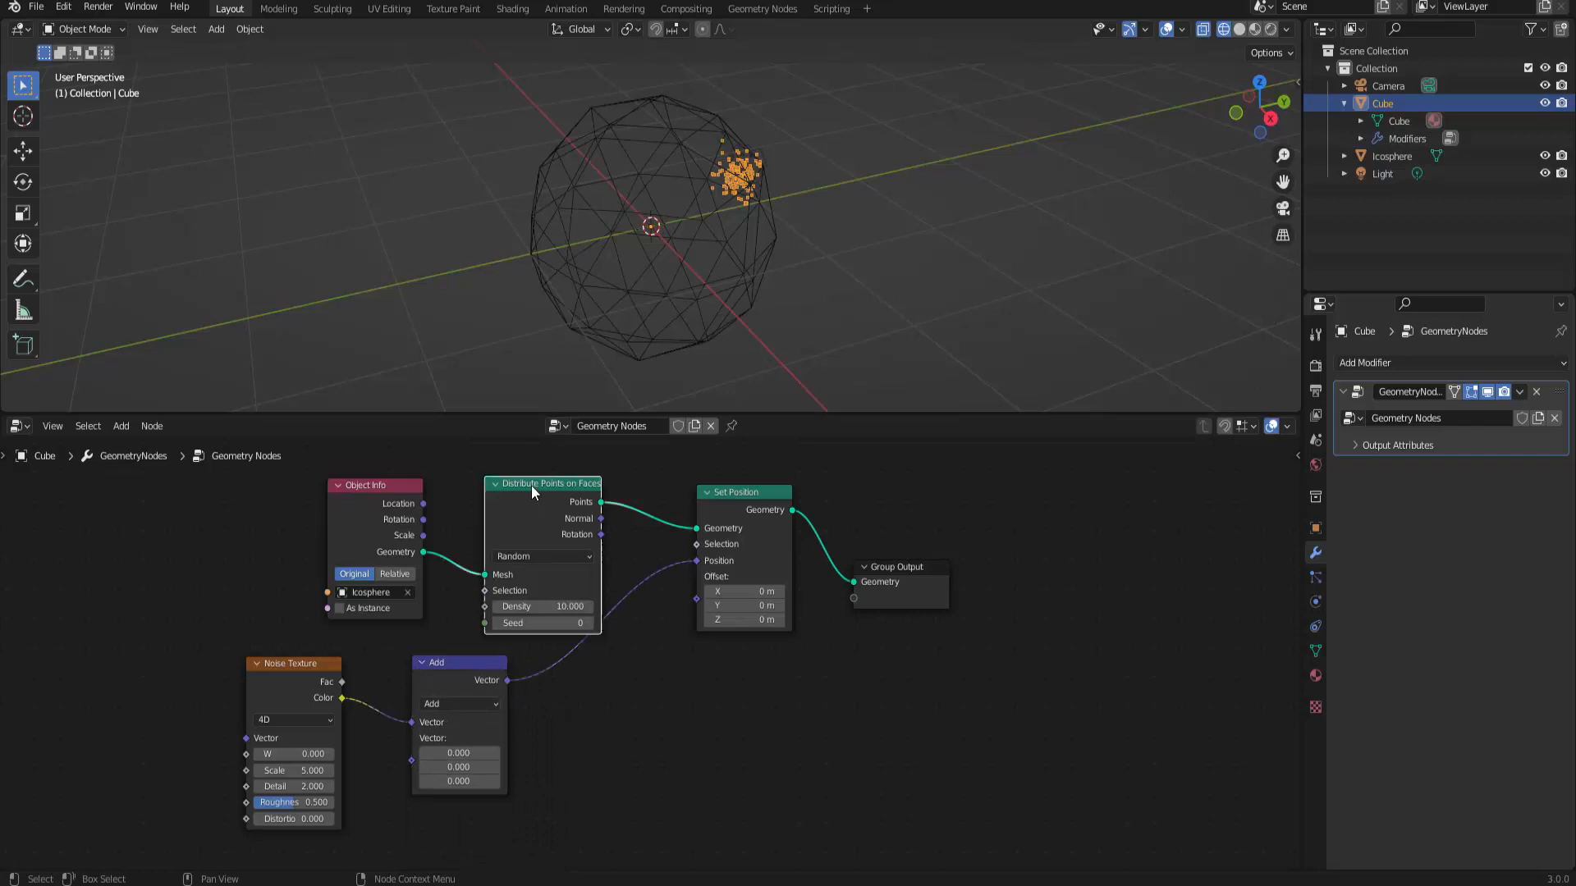
pyautogui.moveTo(530, 485); pyautogui.dragTo(519, 470)
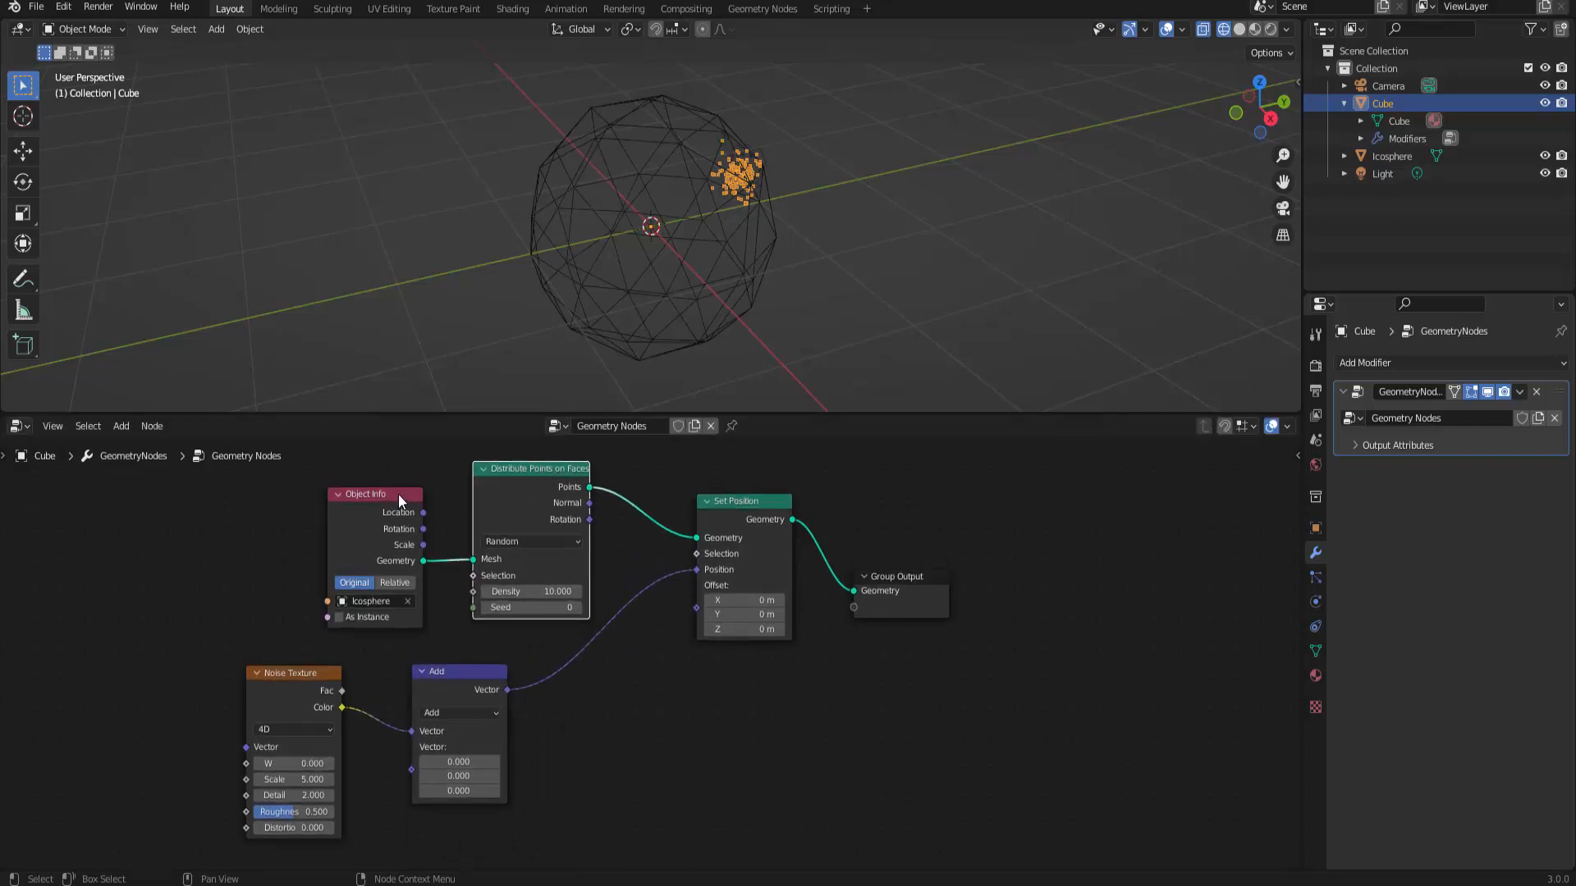
pyautogui.moveTo(397, 494); pyautogui.dragTo(391, 476)
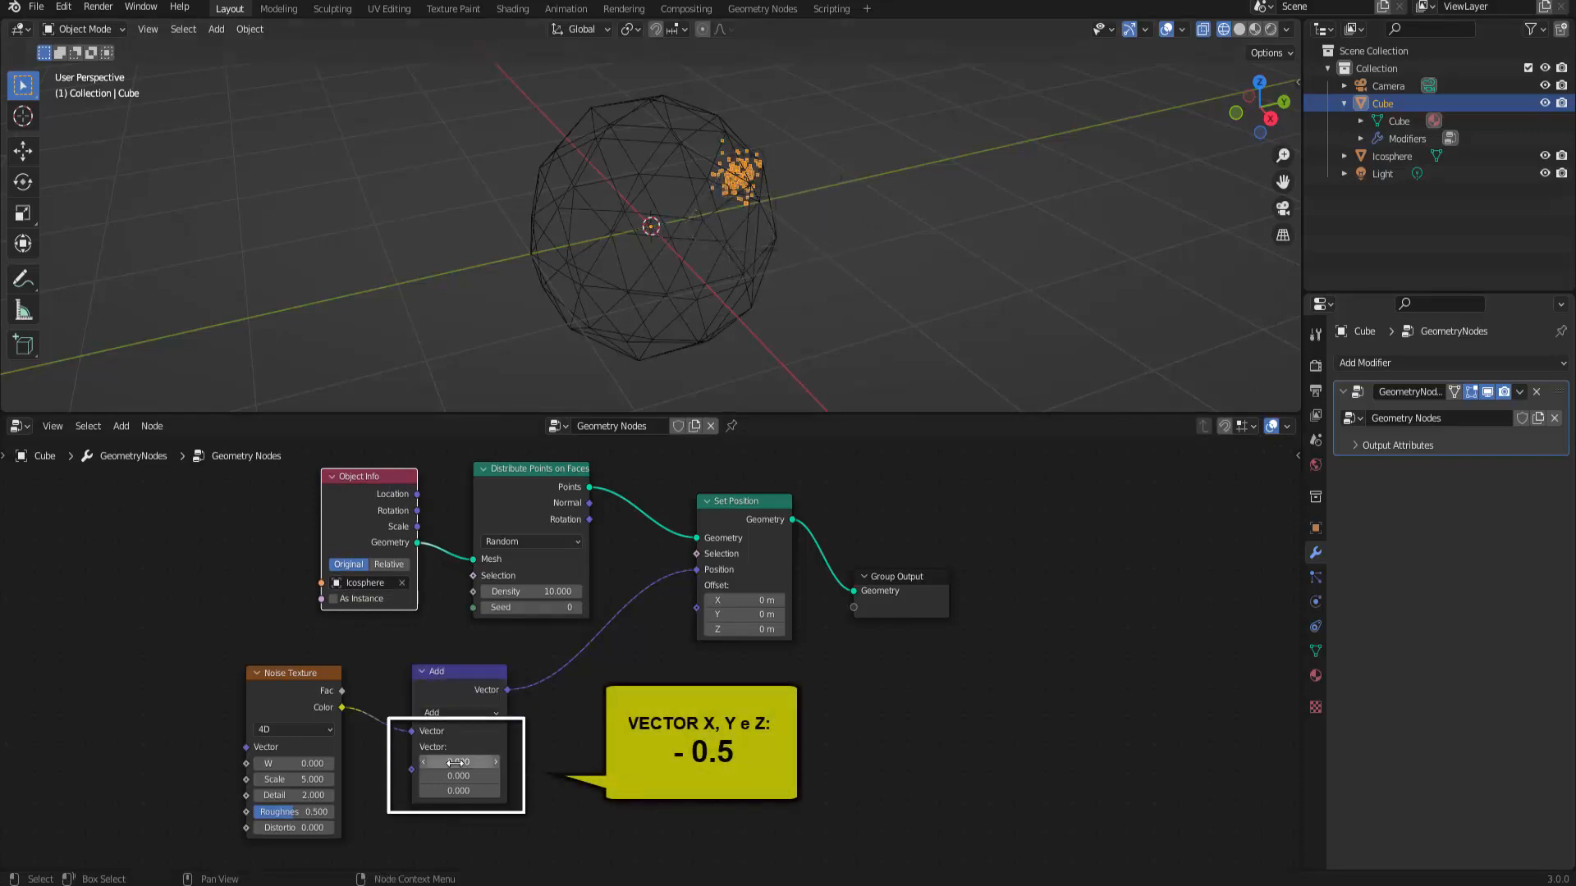
# Set the Add node's X, Y and Z vector values to -0.5.
pyautogui.moveTo(454, 762); pyautogui.dragTo(456, 790)
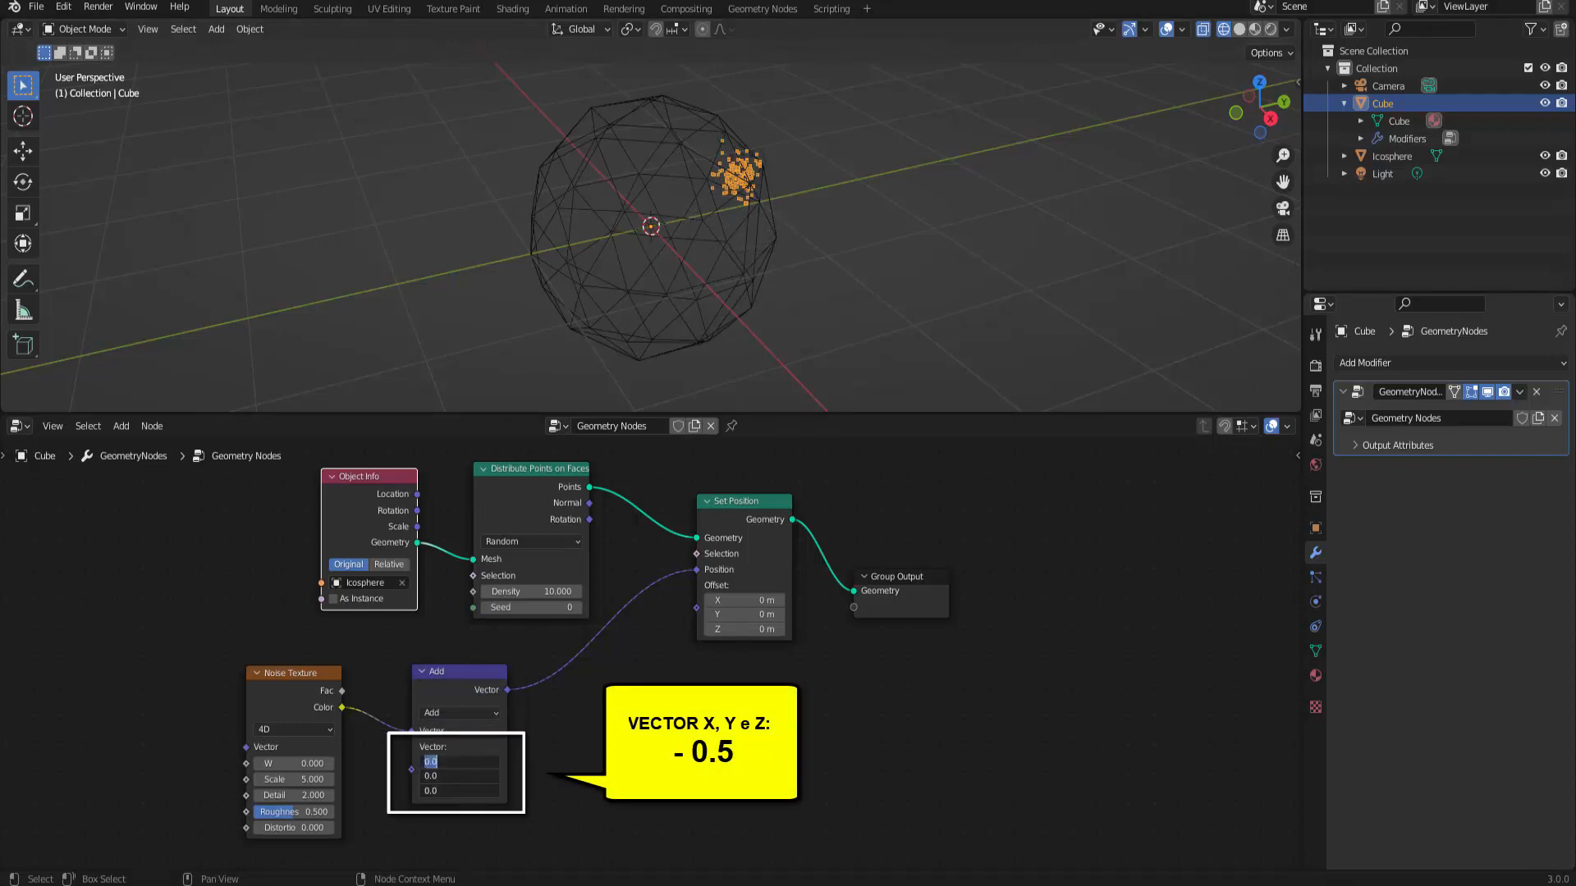
pyautogui.write('-0')
pyautogui.write('.5')
pyautogui.press('Return')
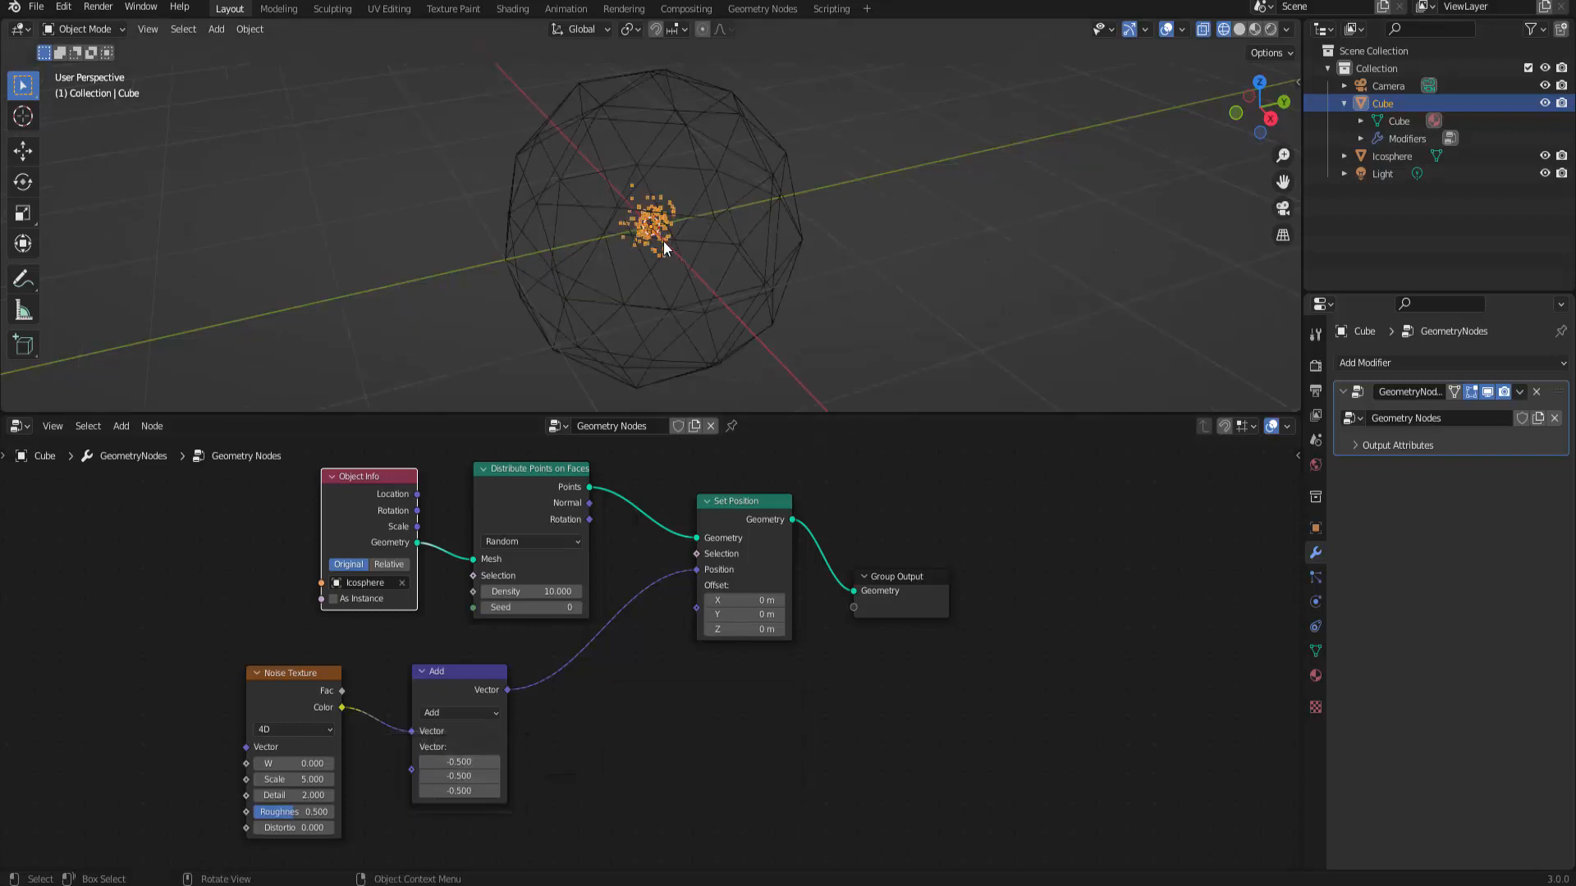
pyautogui.scroll(-2, 663, 239)
pyautogui.scroll(2, 663, 240)
# Copy the Add node and insert the duplicate on the link between it and Set Position.
pyautogui.click(441, 670)
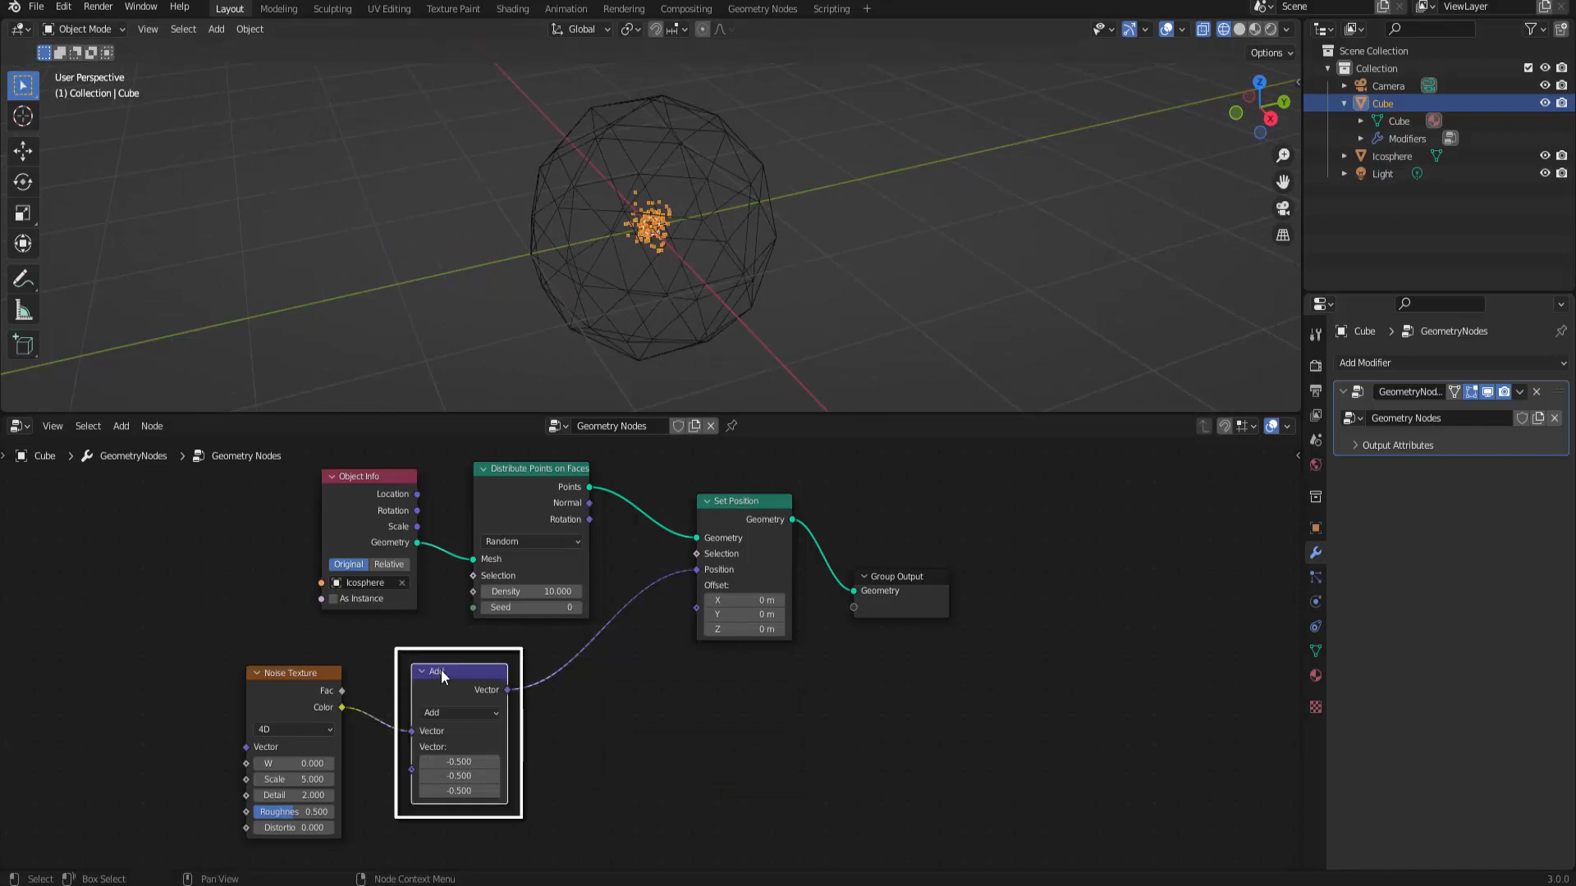
pyautogui.hotkey('ctrl', 'c')
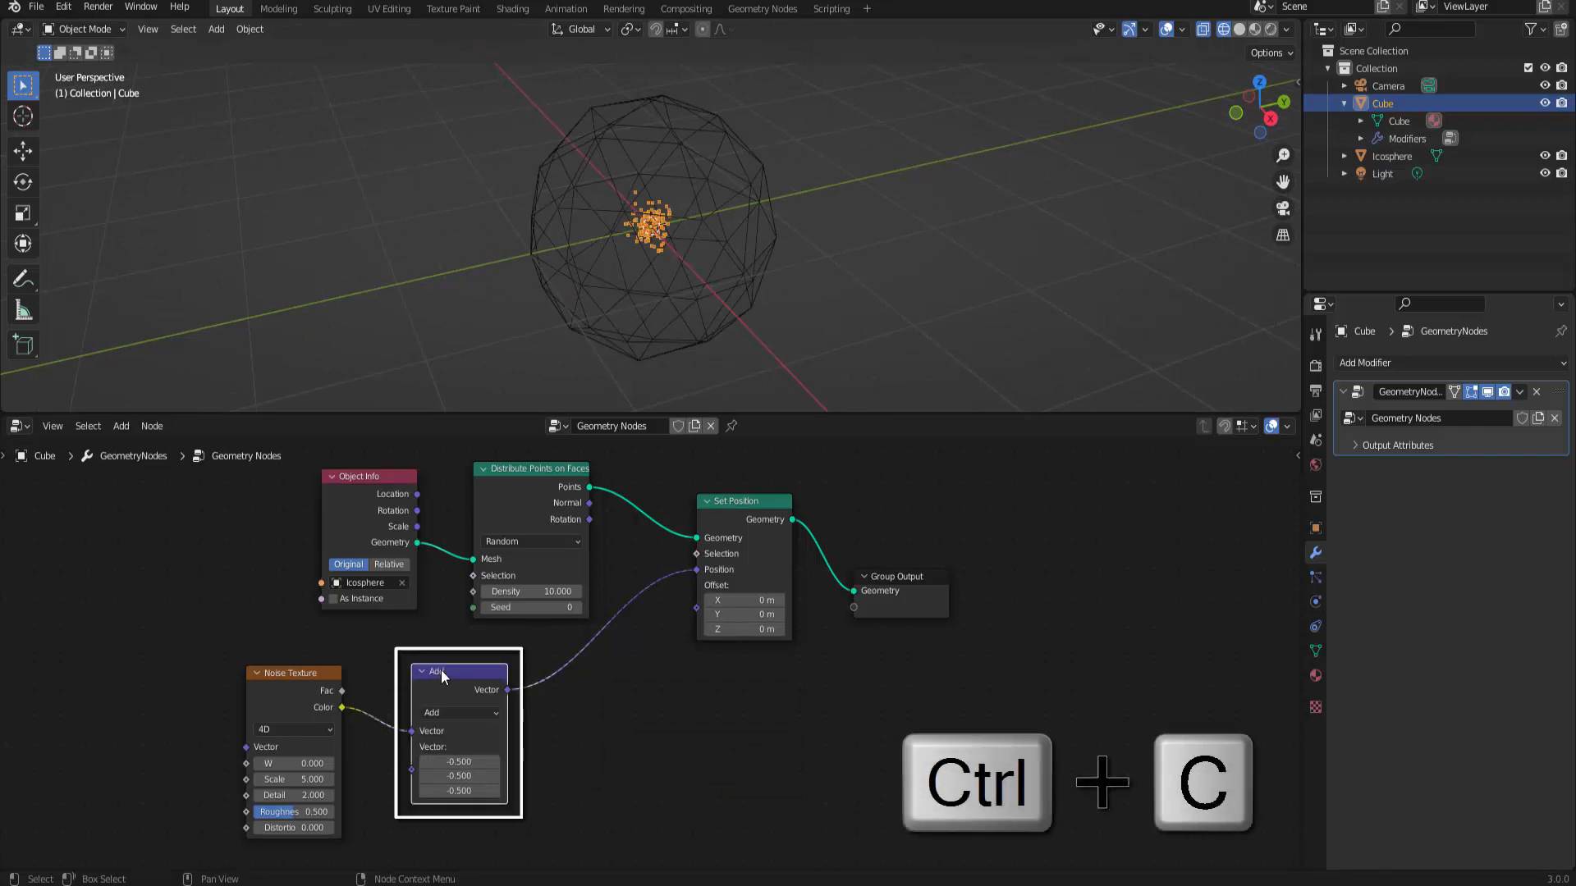
pyautogui.hotkey('ctrl', 'v')
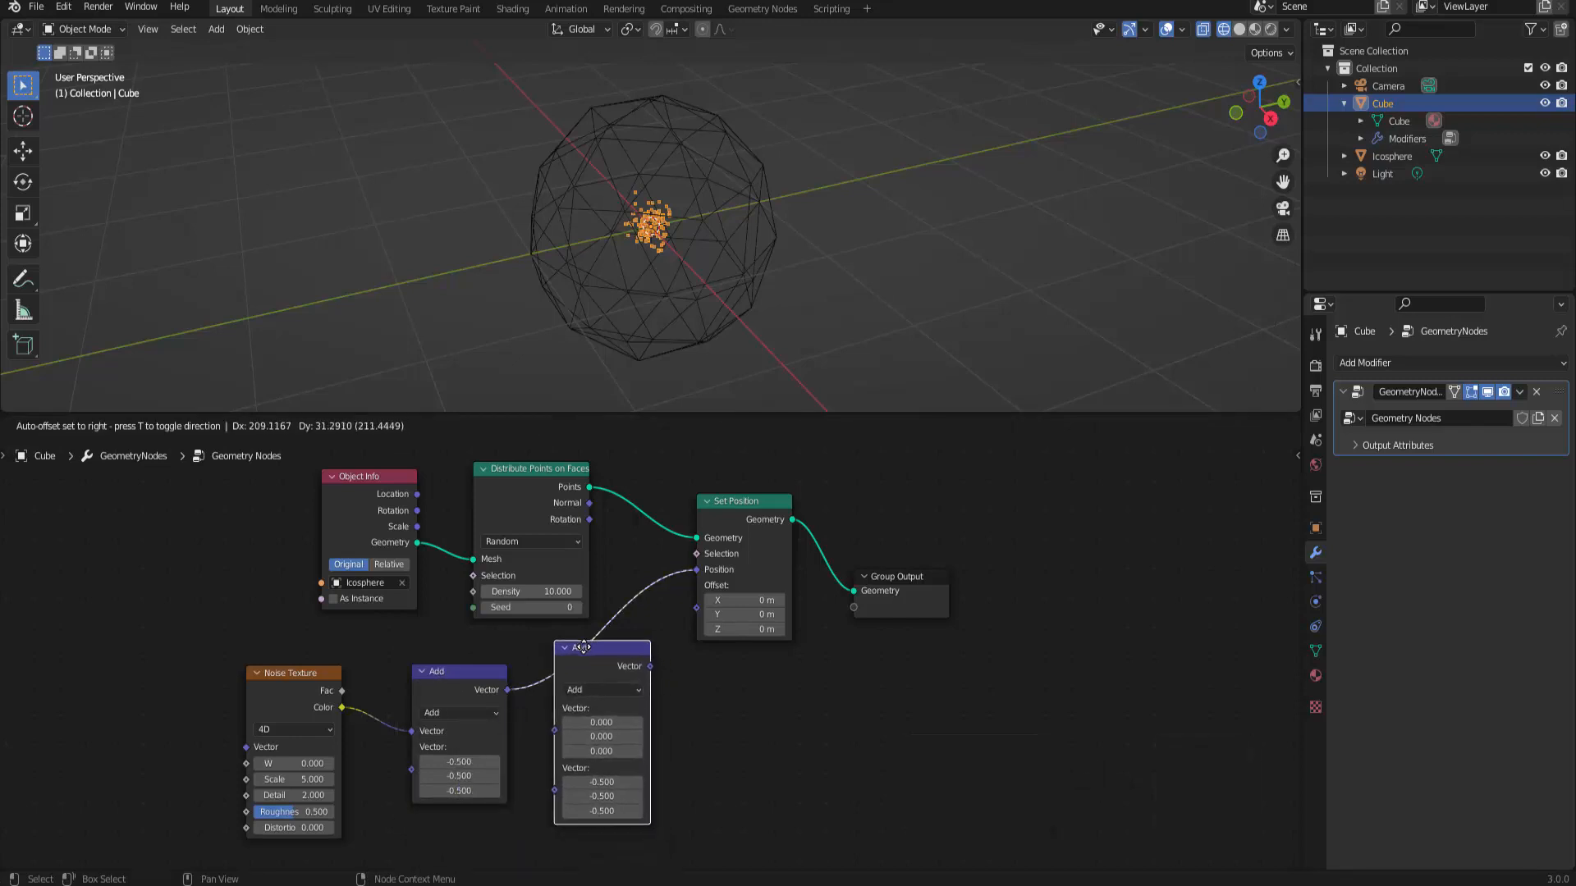
pyautogui.click(584, 647)
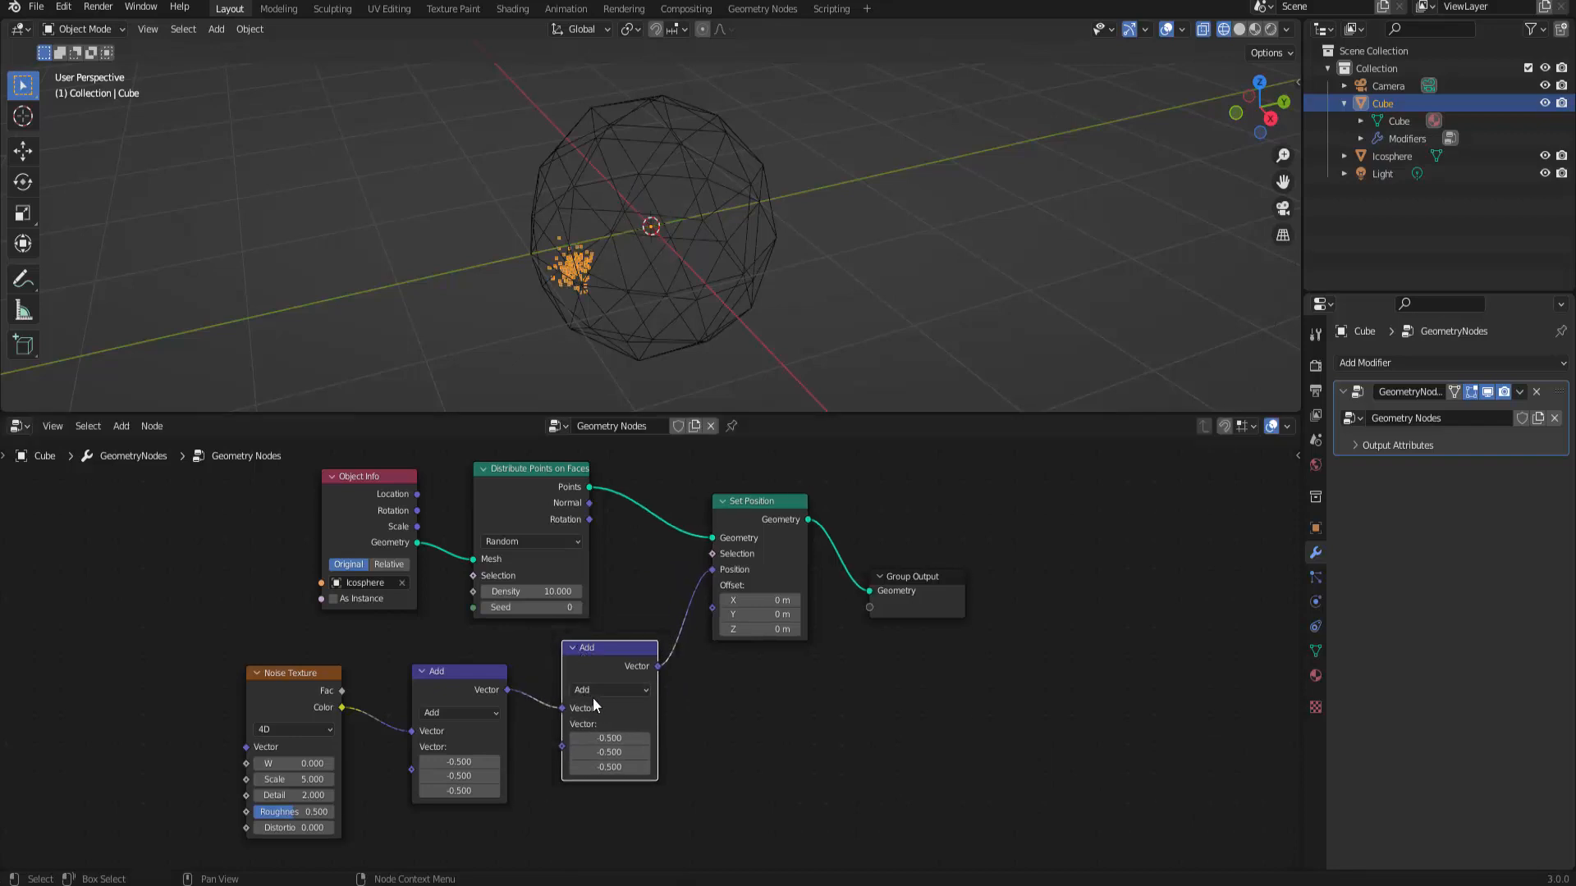
# Change the duplicated vector math node's operation to Scale and set its scale to 15.
pyautogui.click(645, 692)
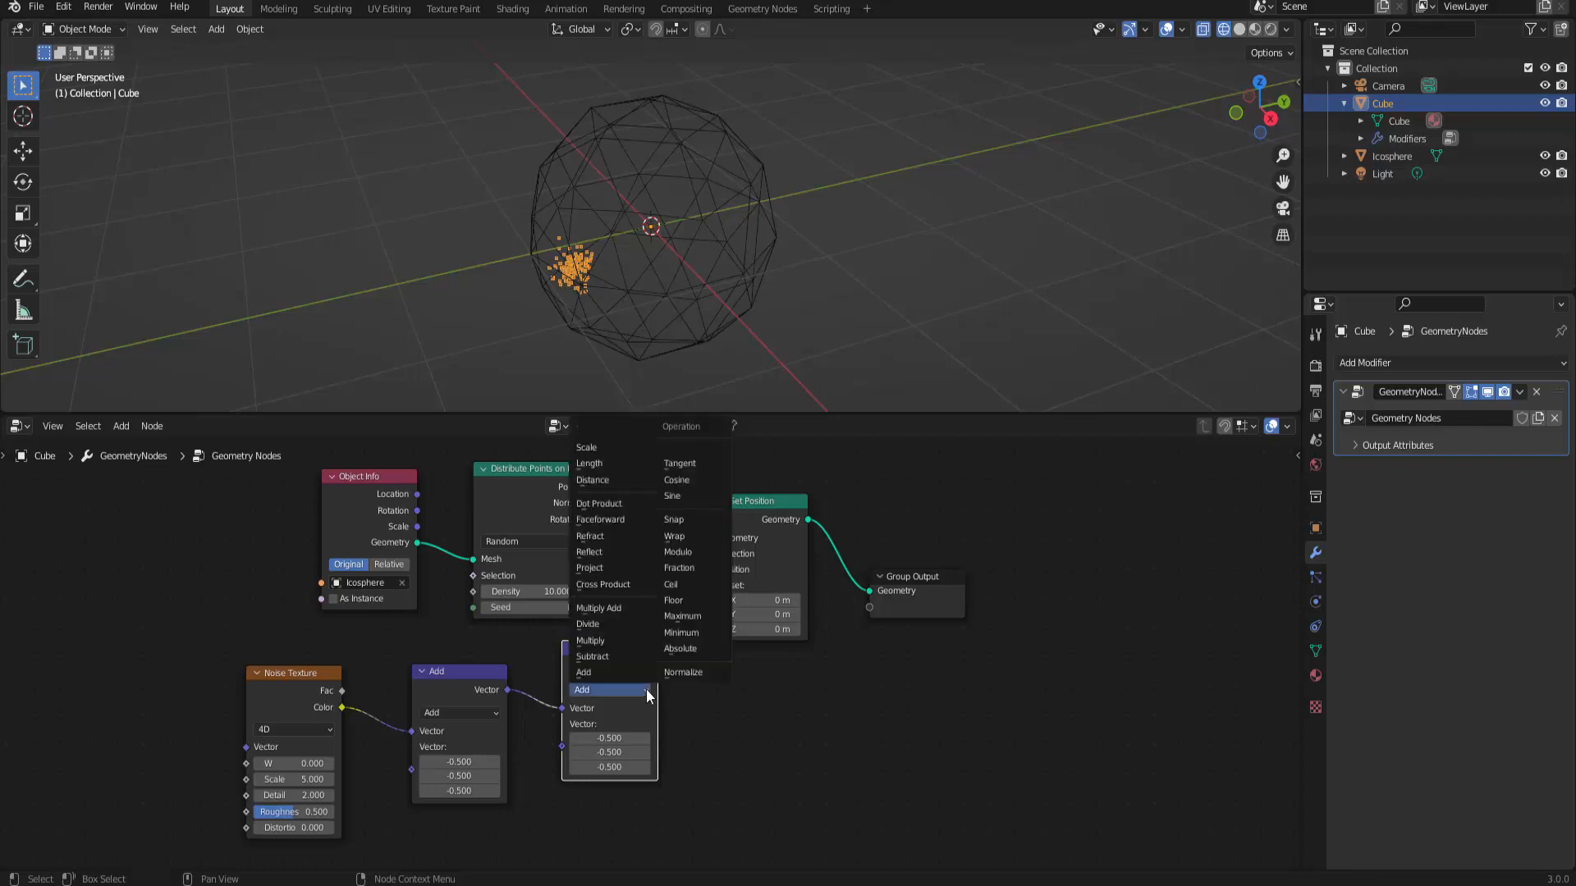
pyautogui.click(609, 447)
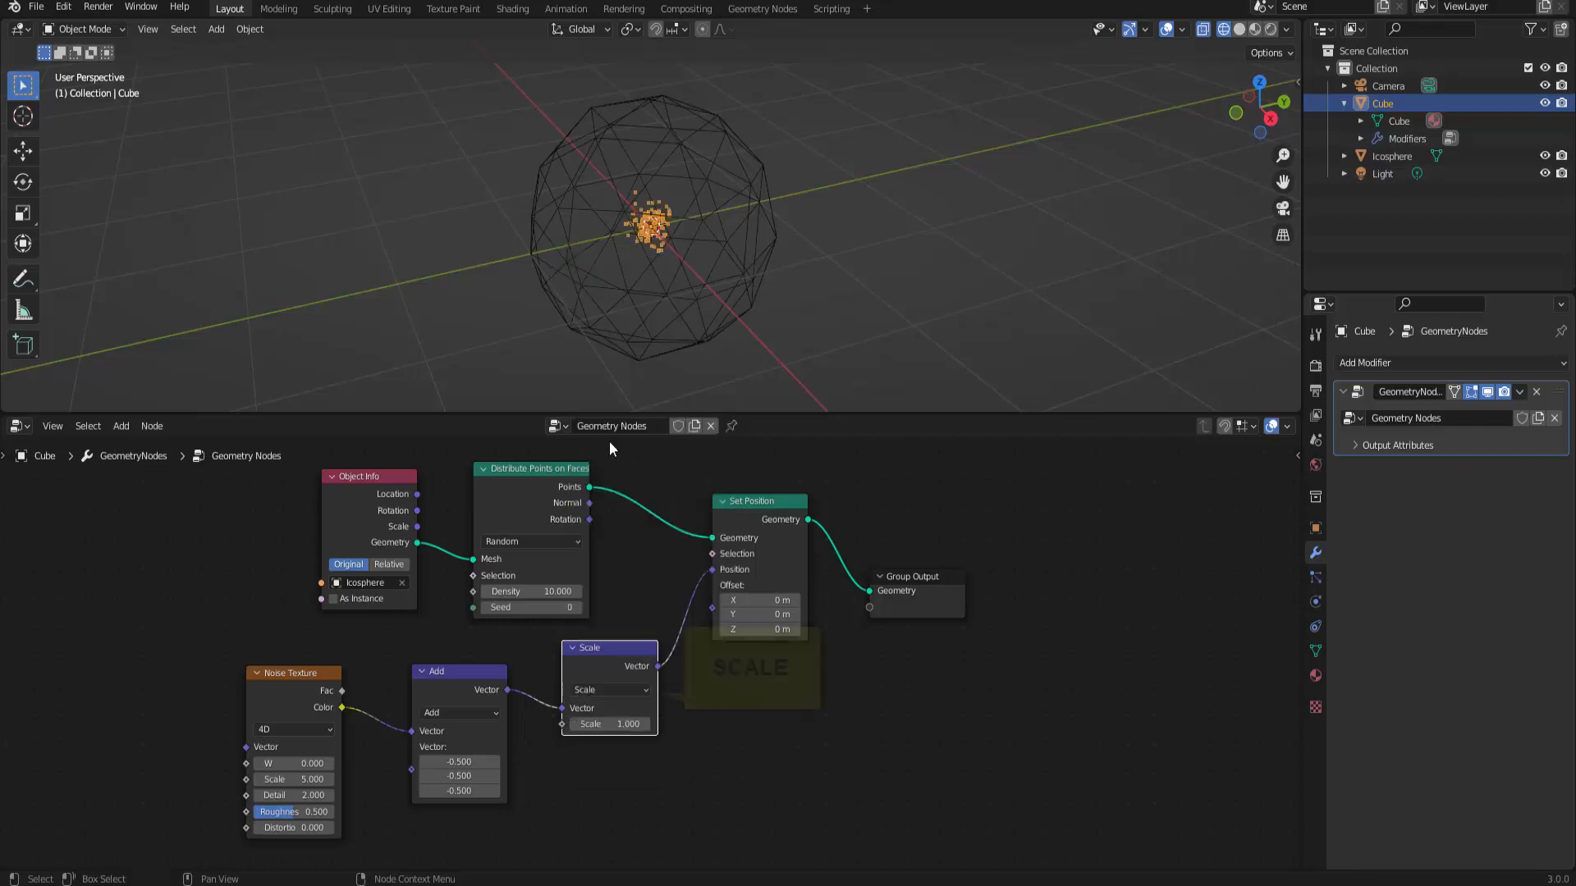
pyautogui.doubleClick(594, 723)
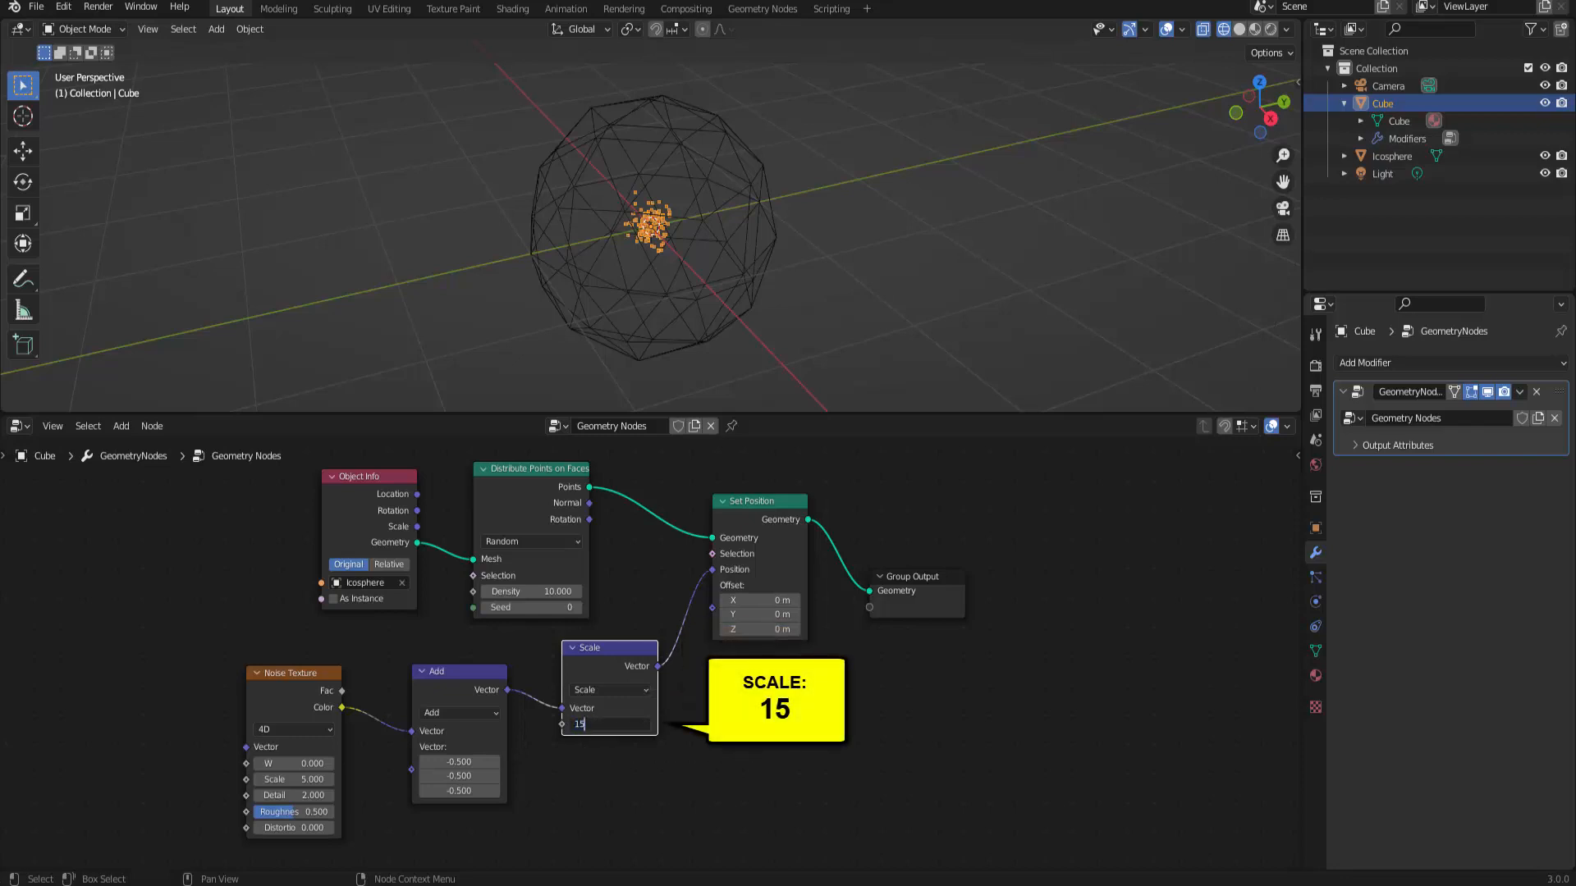
pyautogui.press('Return')
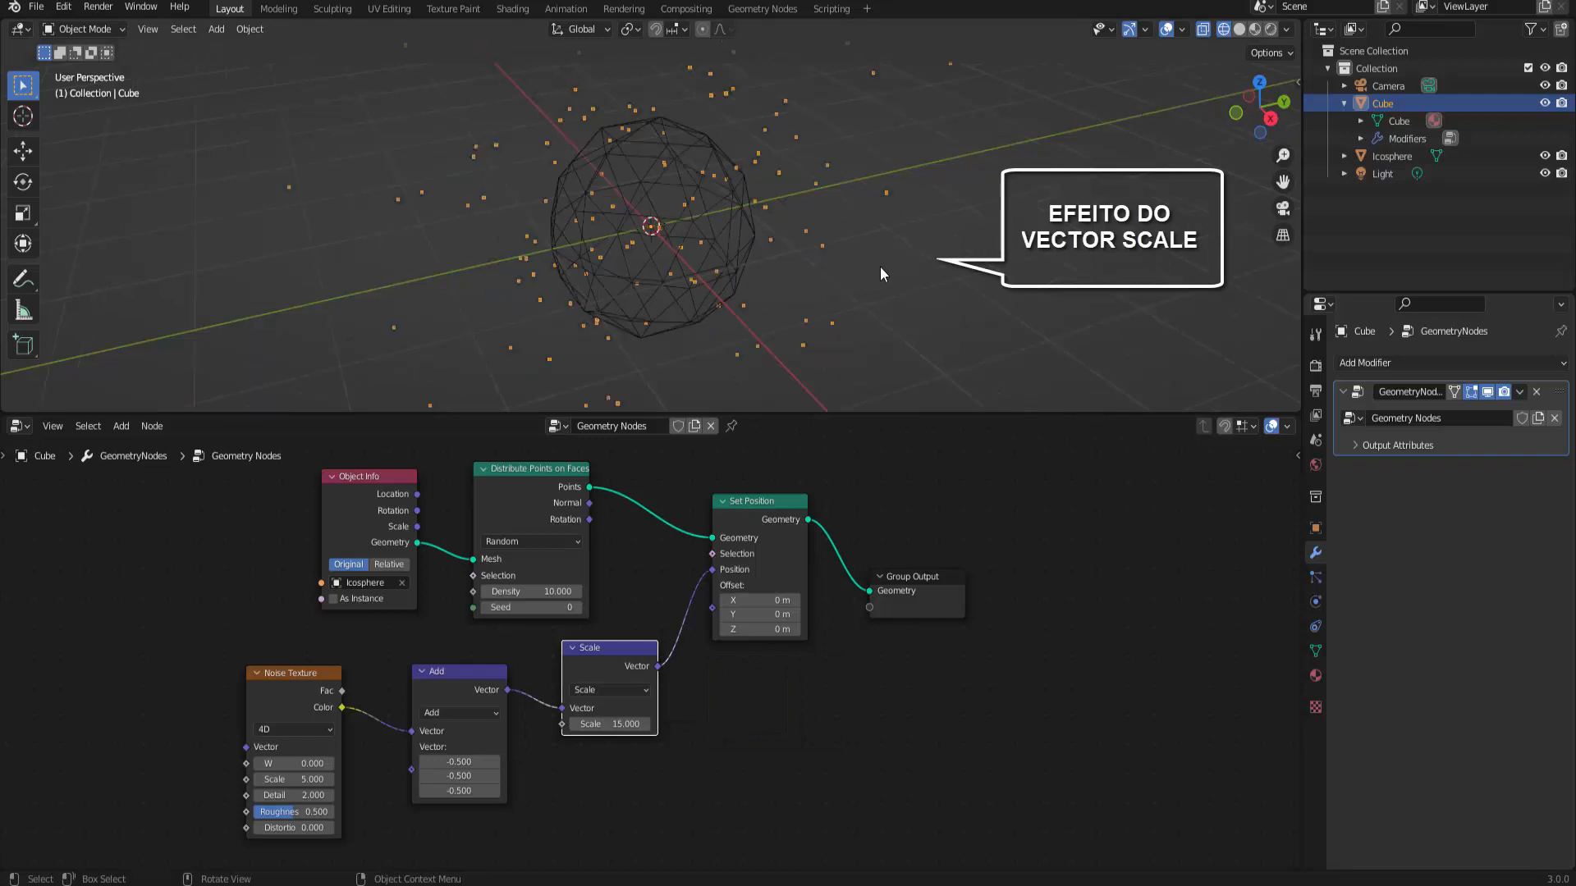
pyautogui.scroll(-4, 675, 229)
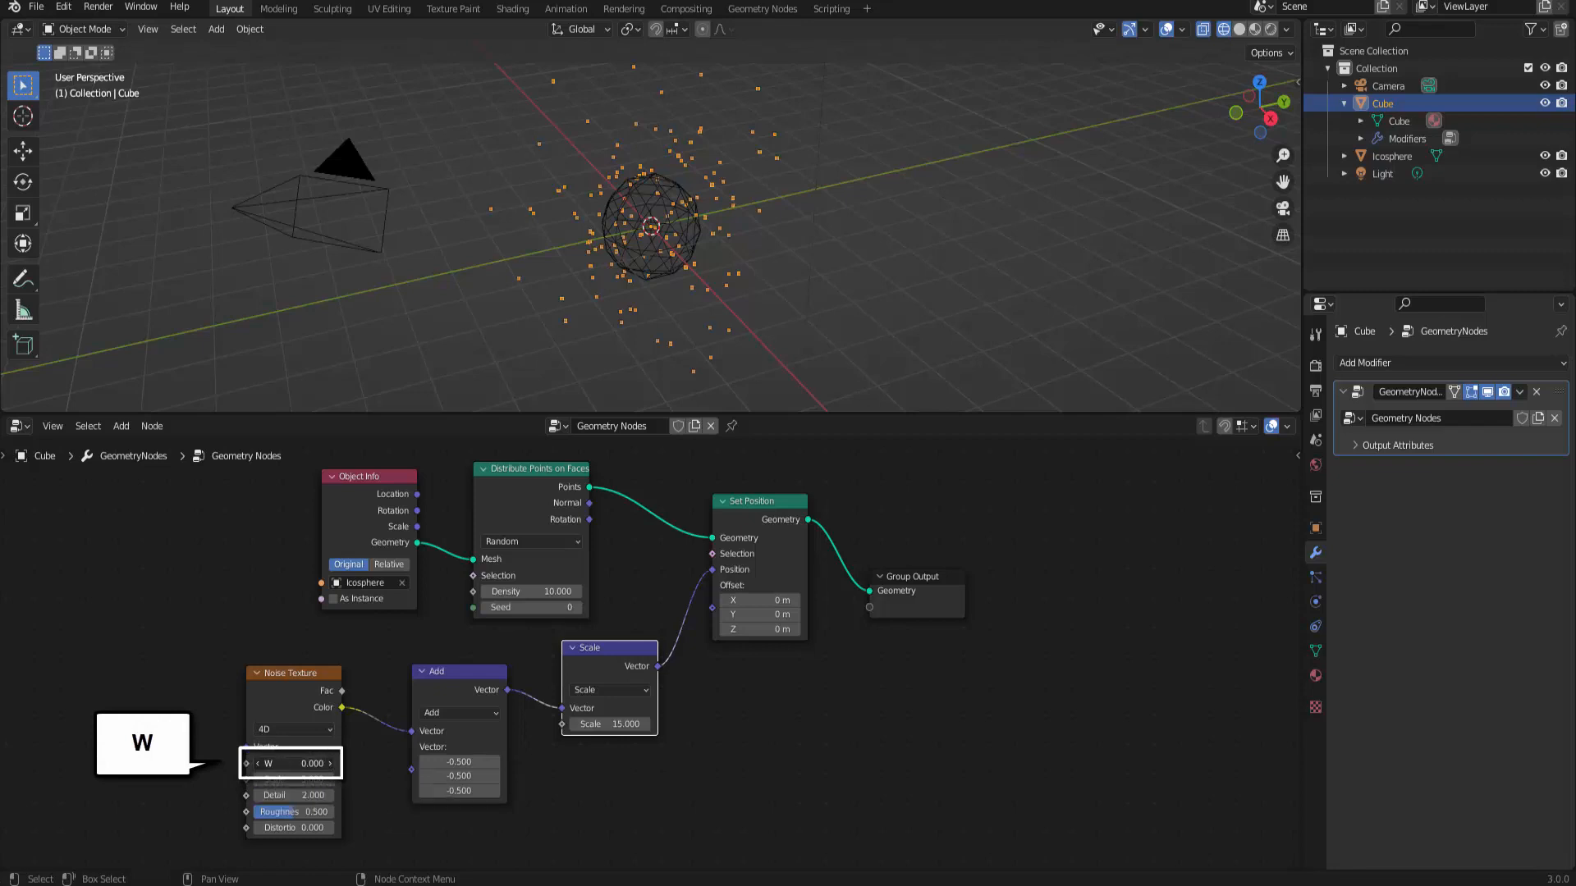
# Try out the Noise Texture's W value, reset it, and drive W with the expression #frame/1000.
pyautogui.moveTo(296, 764)
pyautogui.mouseDown()
pyautogui.moveTo(345, 763)
pyautogui.moveTo(291, 756)
pyautogui.mouseUp()
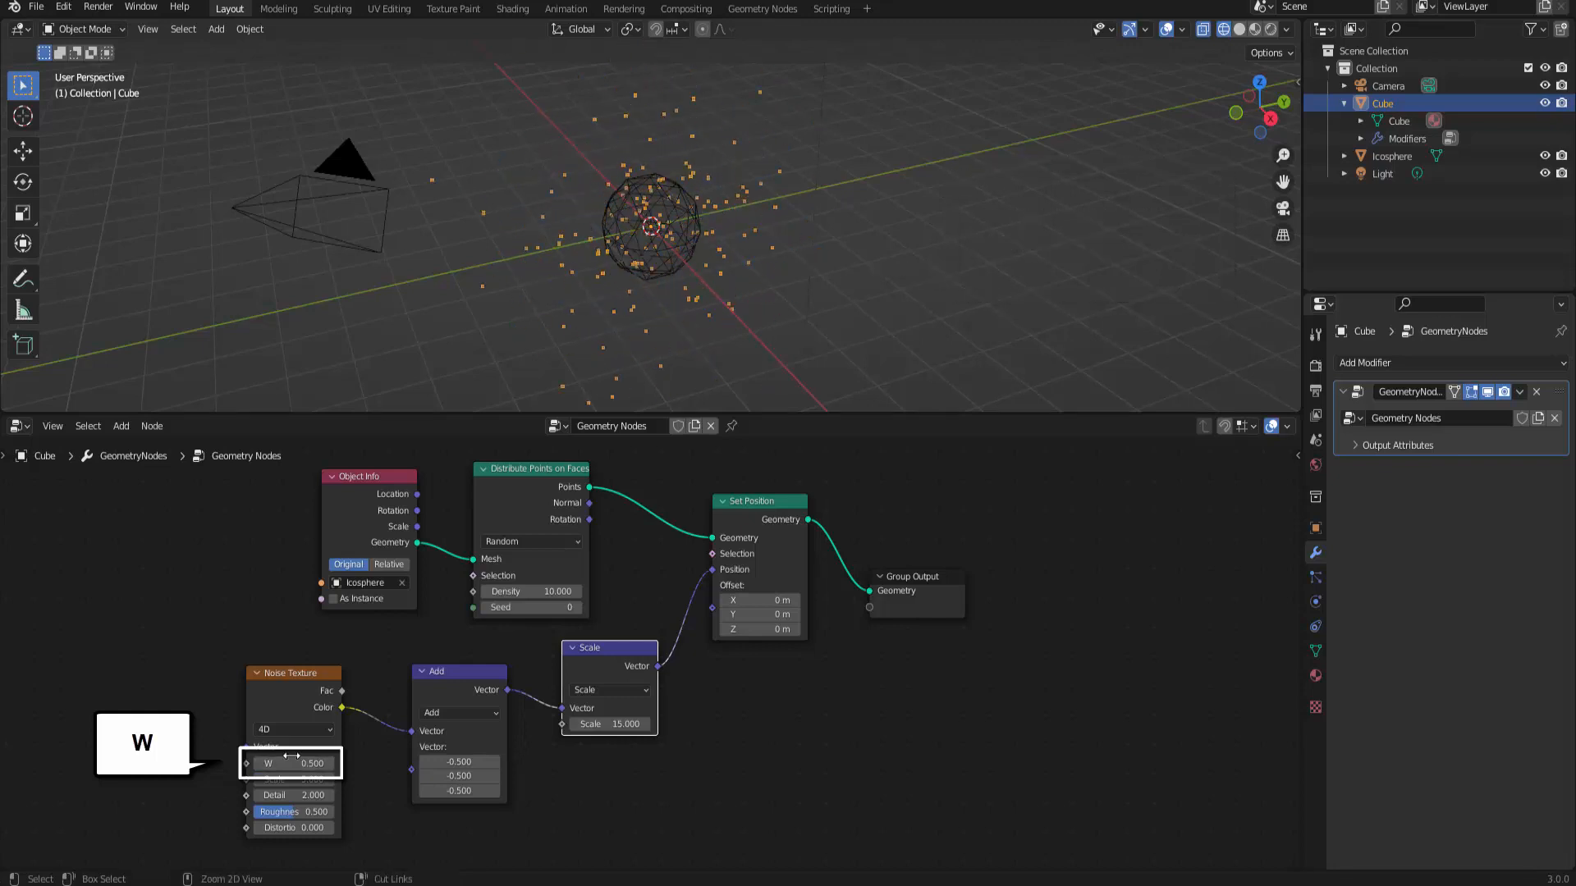
pyautogui.press('BackSpace')
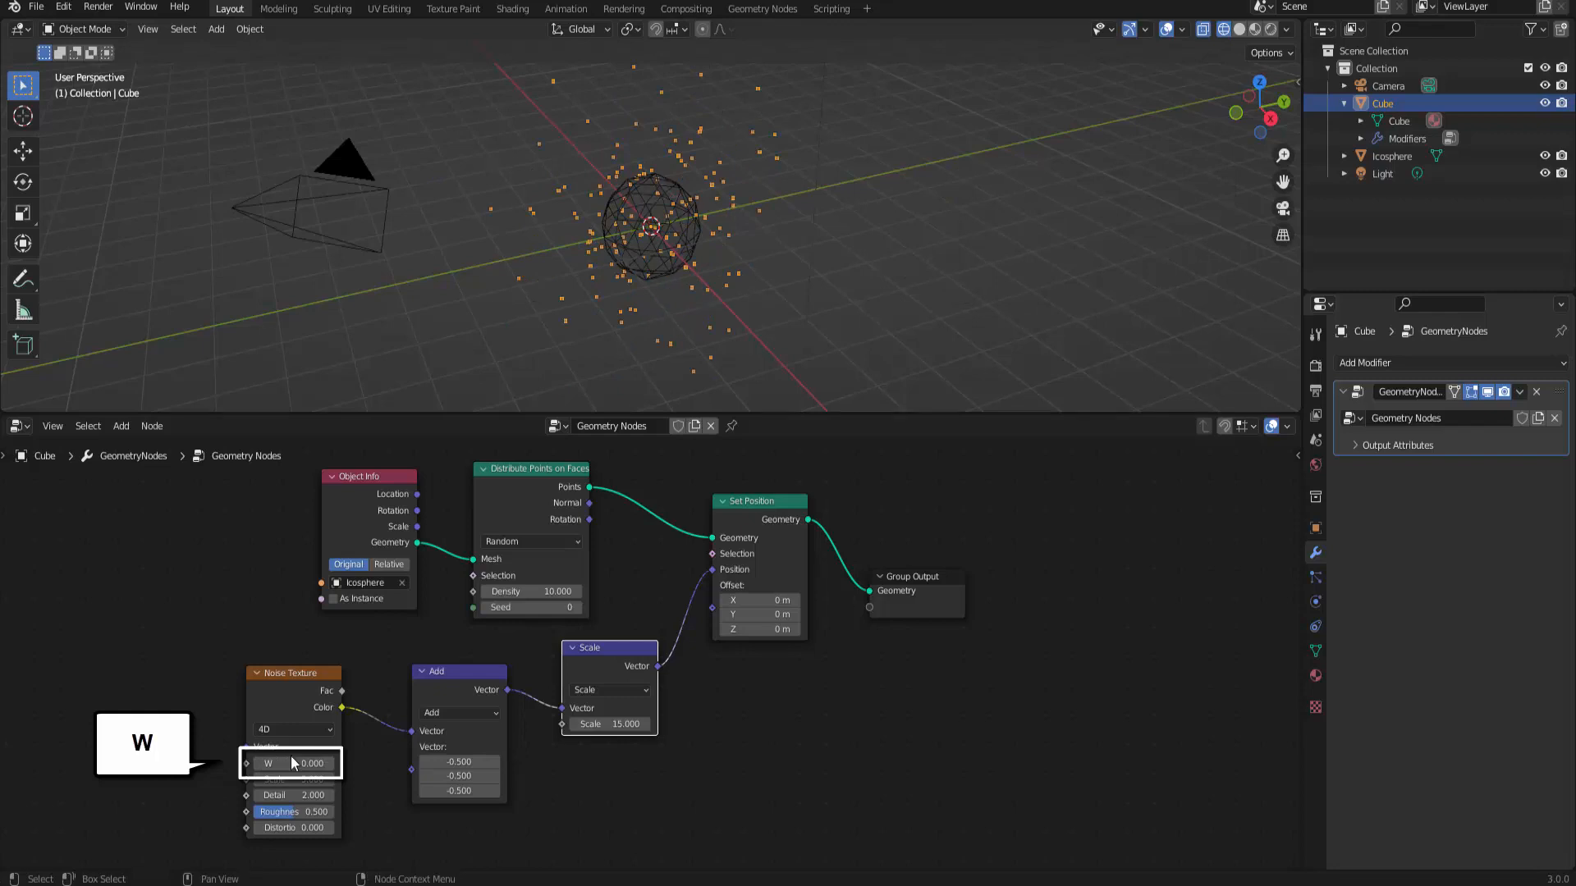
pyautogui.click(292, 763)
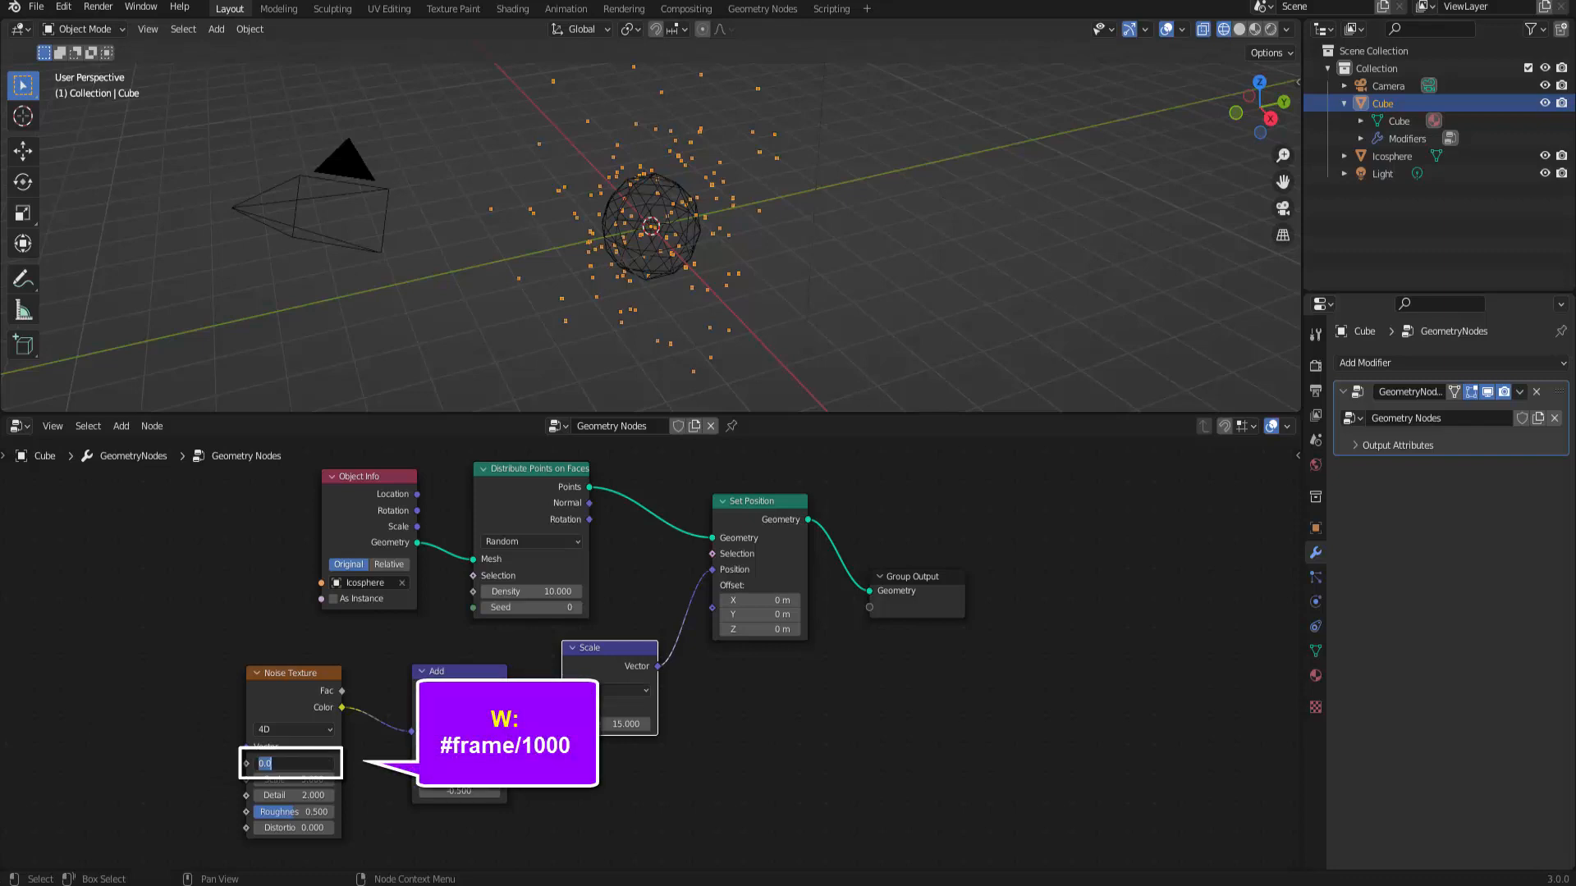
pyautogui.write('#frame/1000')
pyautogui.press('Return')
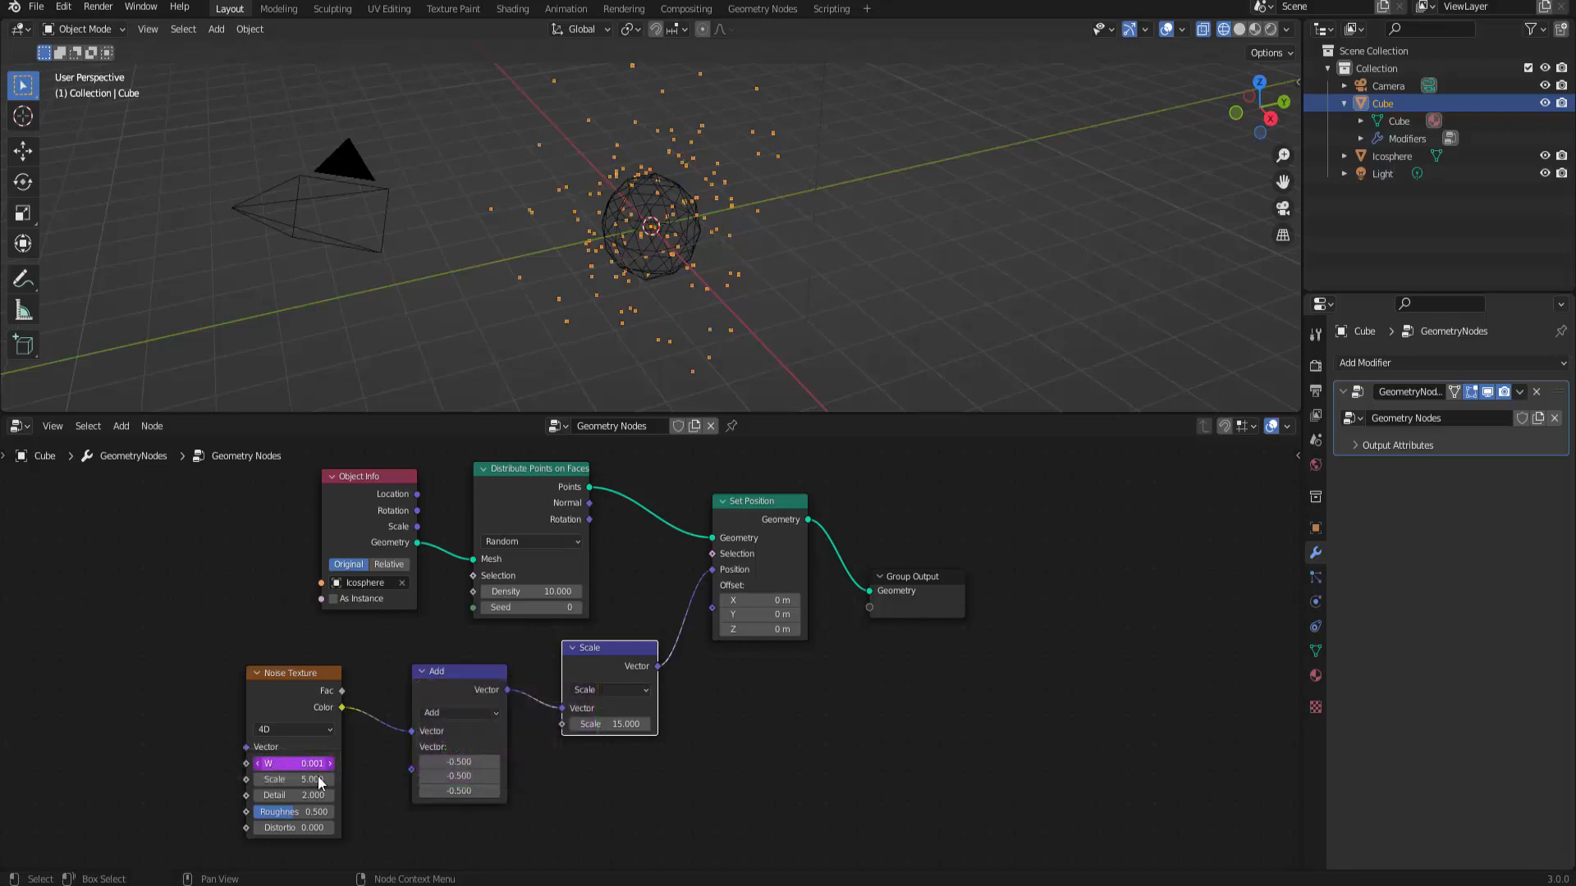
# Play the animation, switch the viewport to rendered shading, and deselect the cube.
pyautogui.press('space')
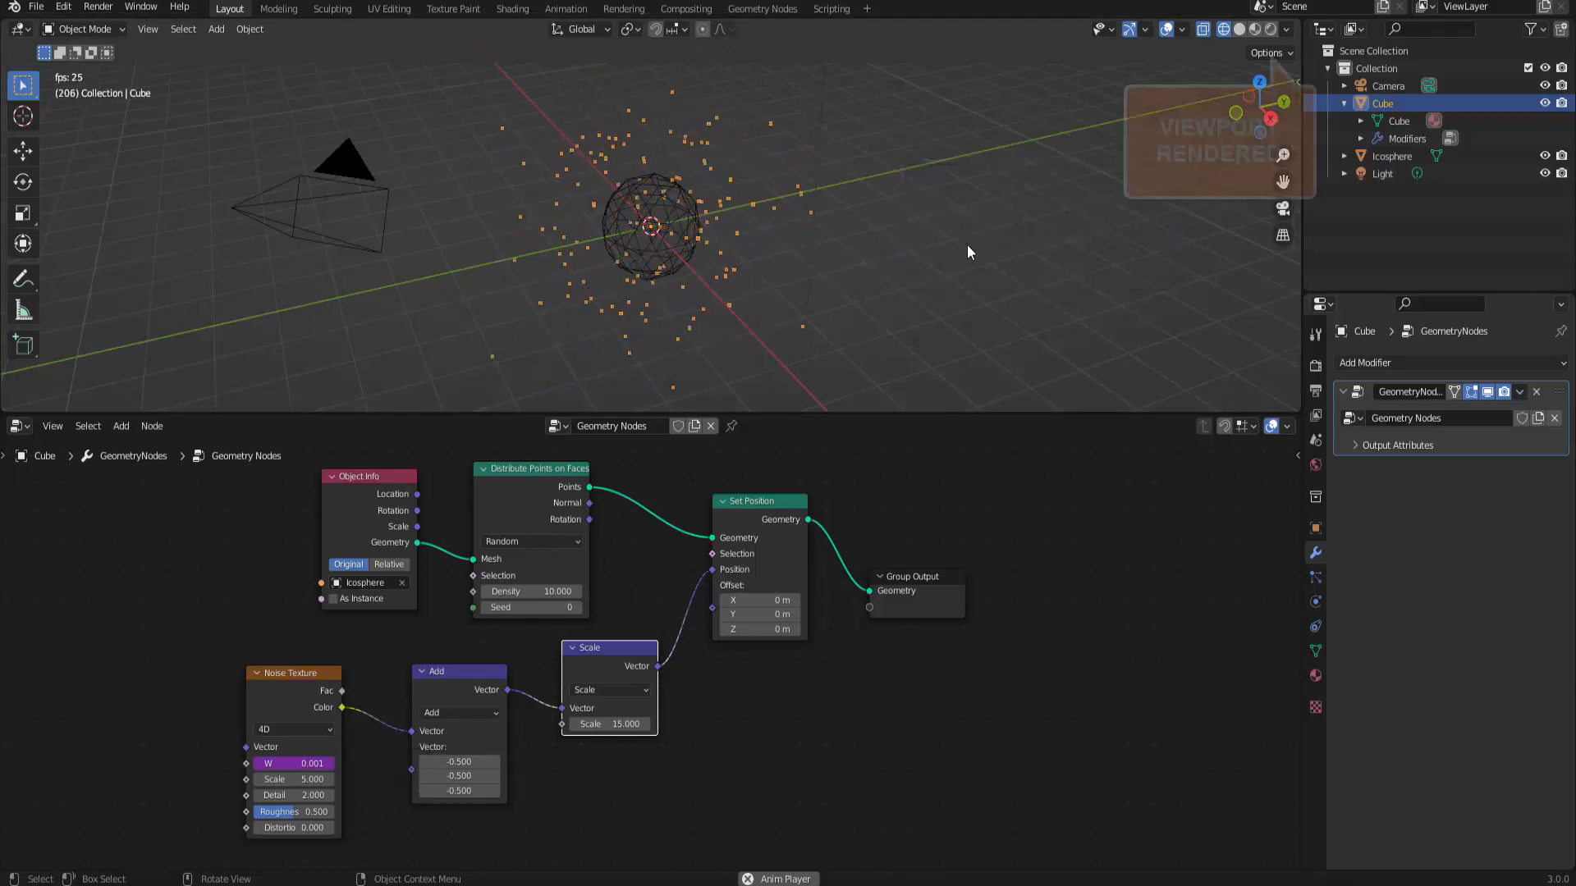
pyautogui.click(1269, 31)
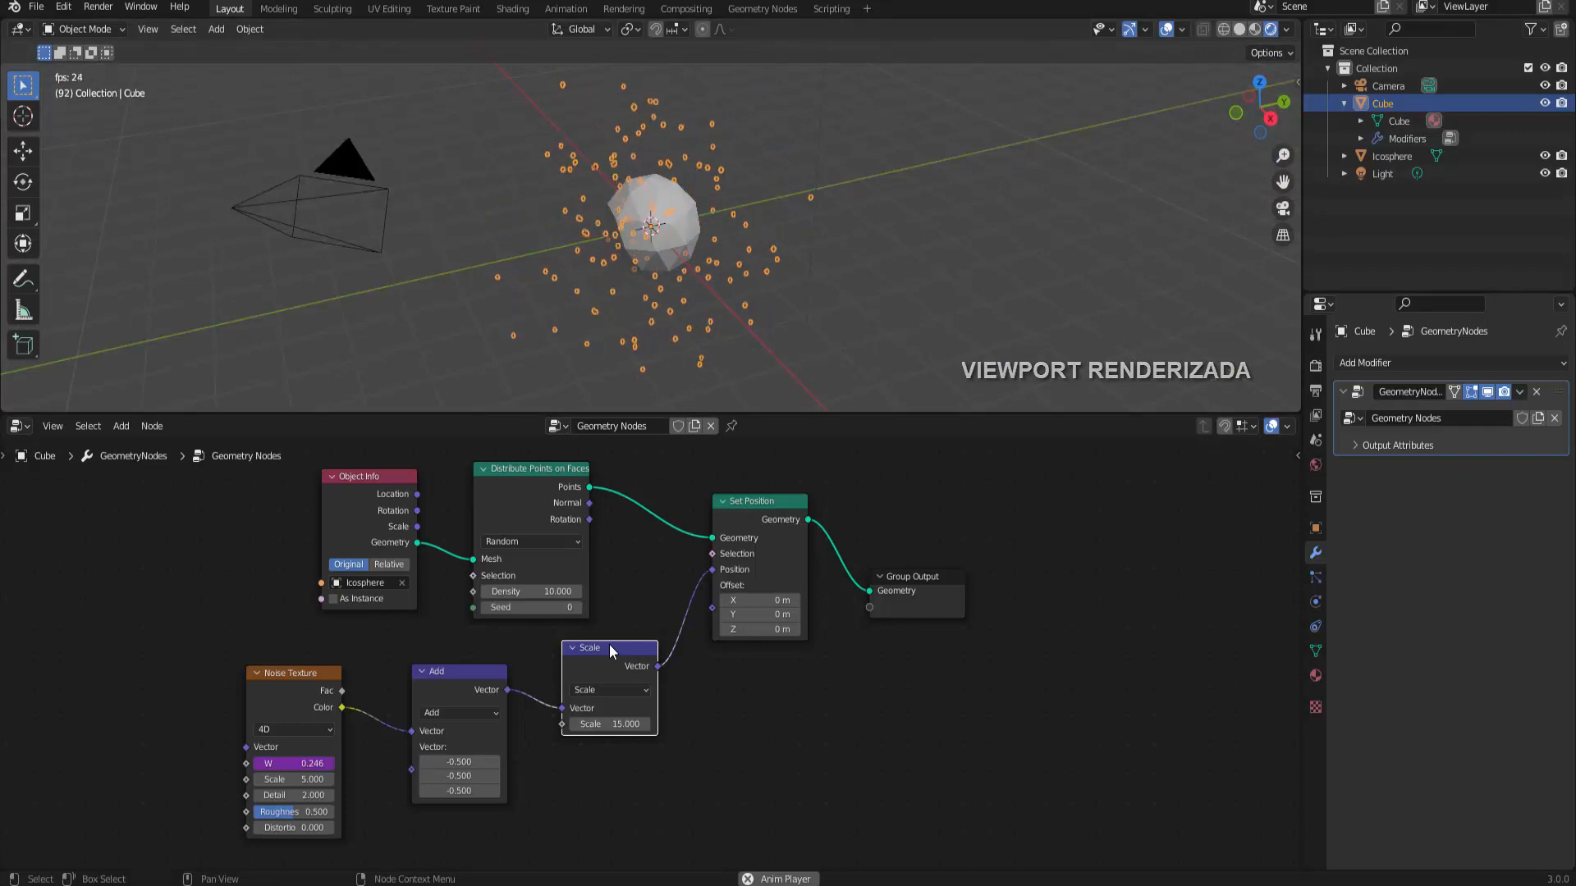
pyautogui.click(962, 258)
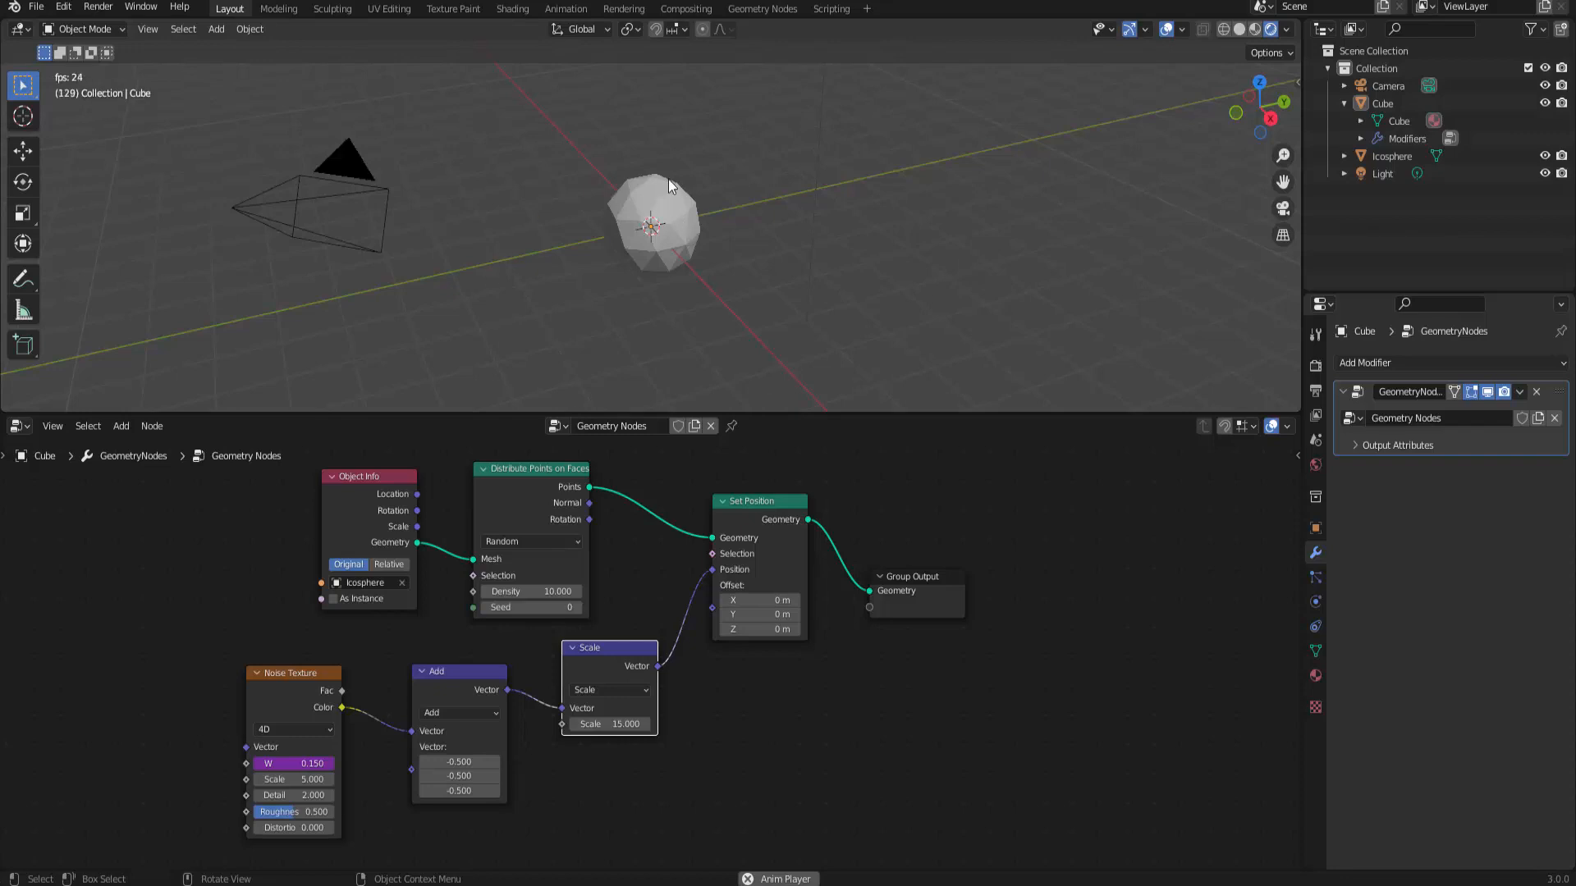
# Move Group Output farther from Set Position and insert an Instance on Points node on the link between them.
pyautogui.moveTo(914, 578); pyautogui.dragTo(1186, 503)
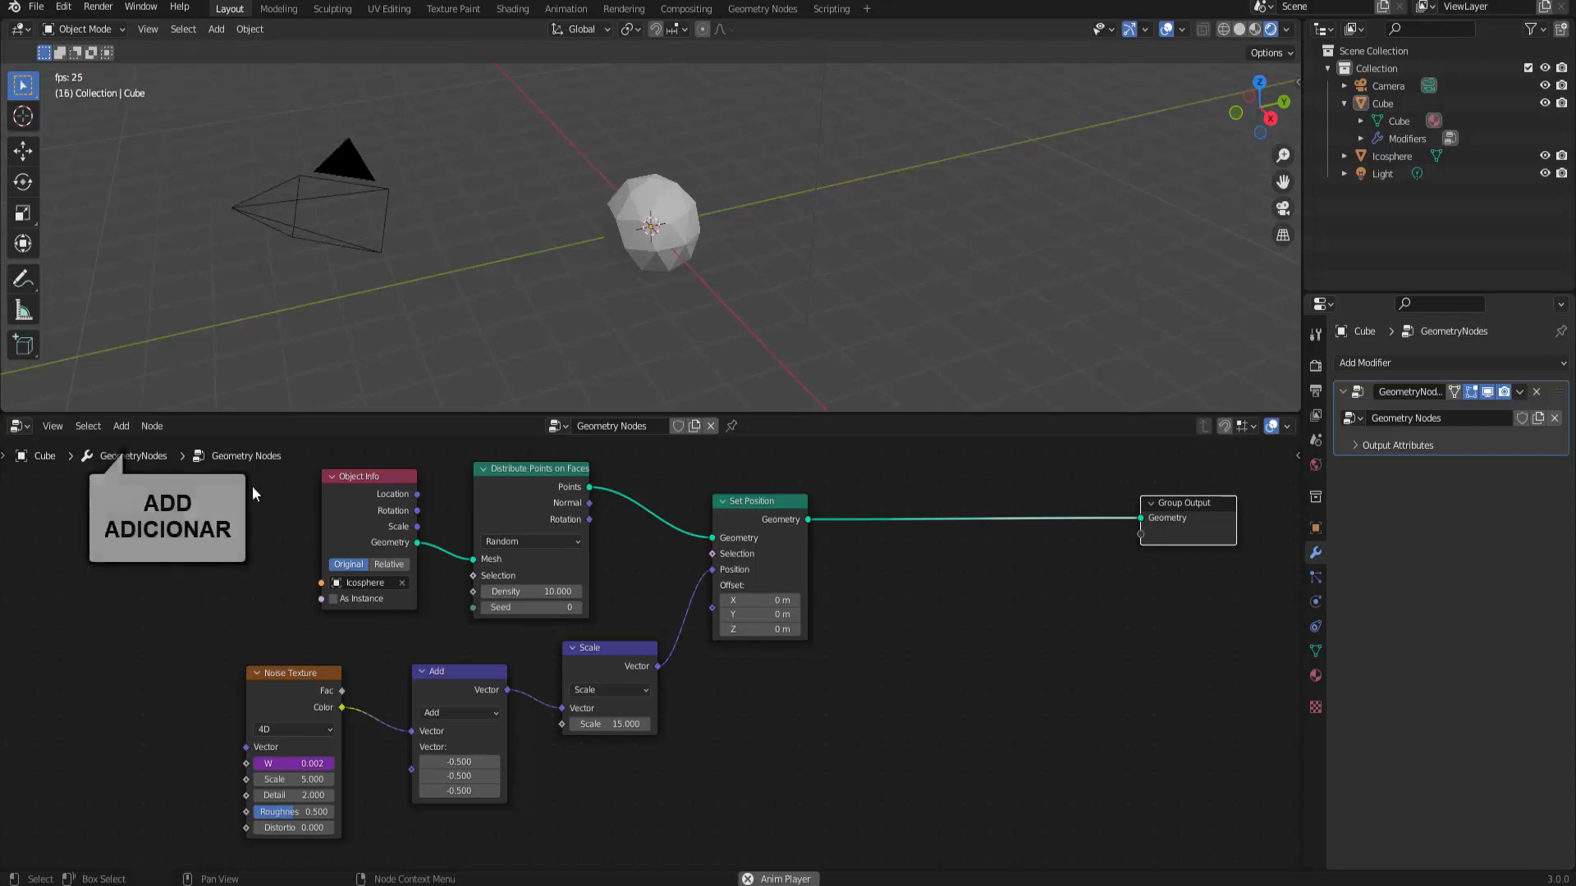
pyautogui.click(123, 427)
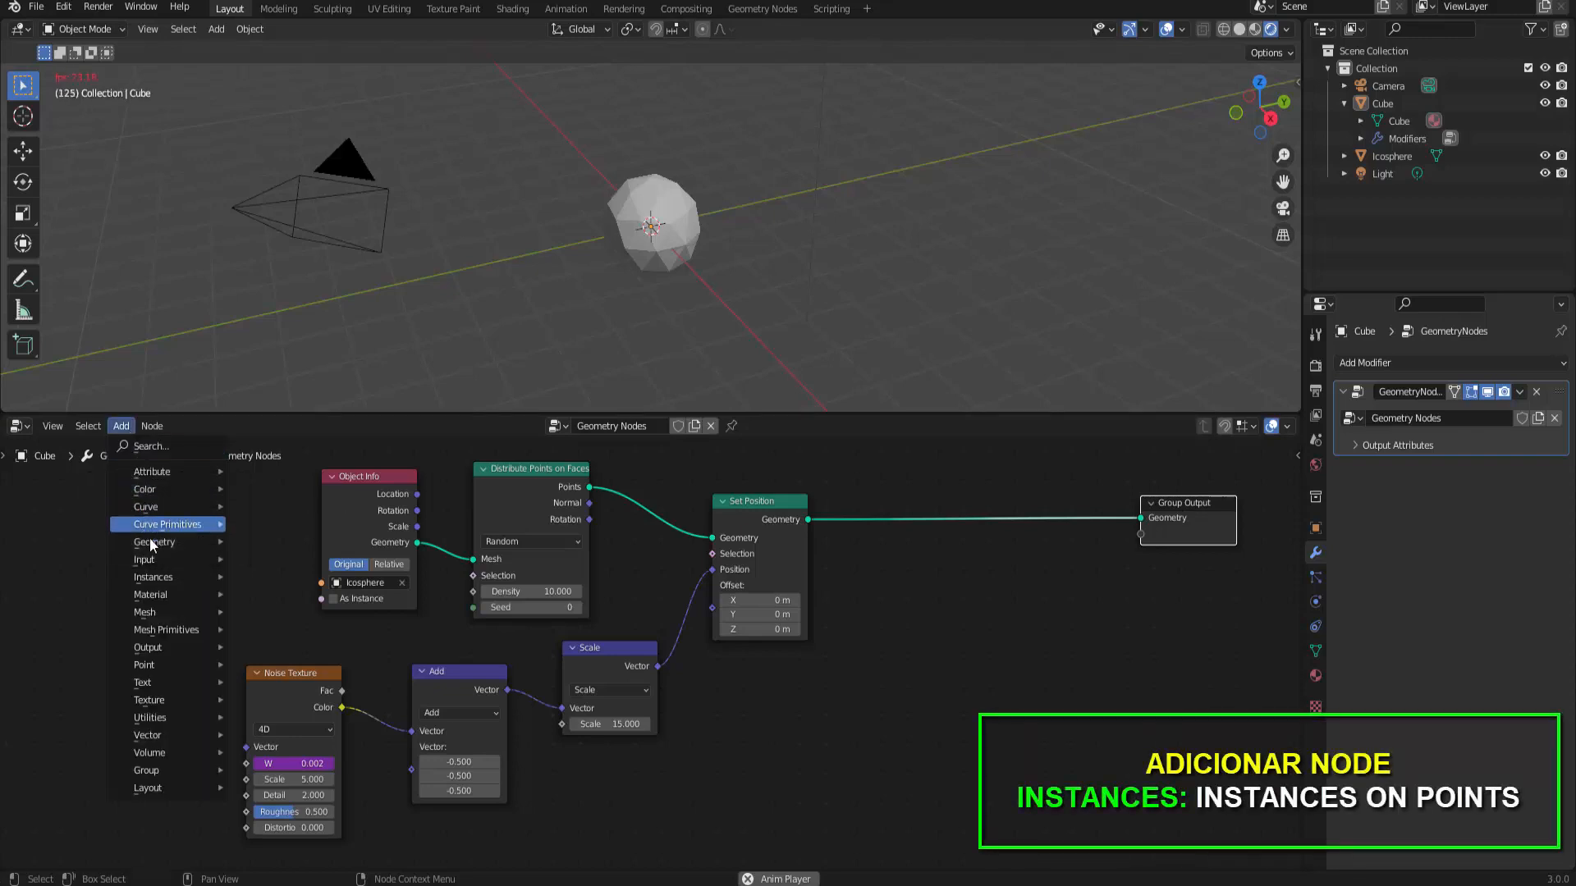
pyautogui.moveTo(206, 576)
pyautogui.click(291, 577)
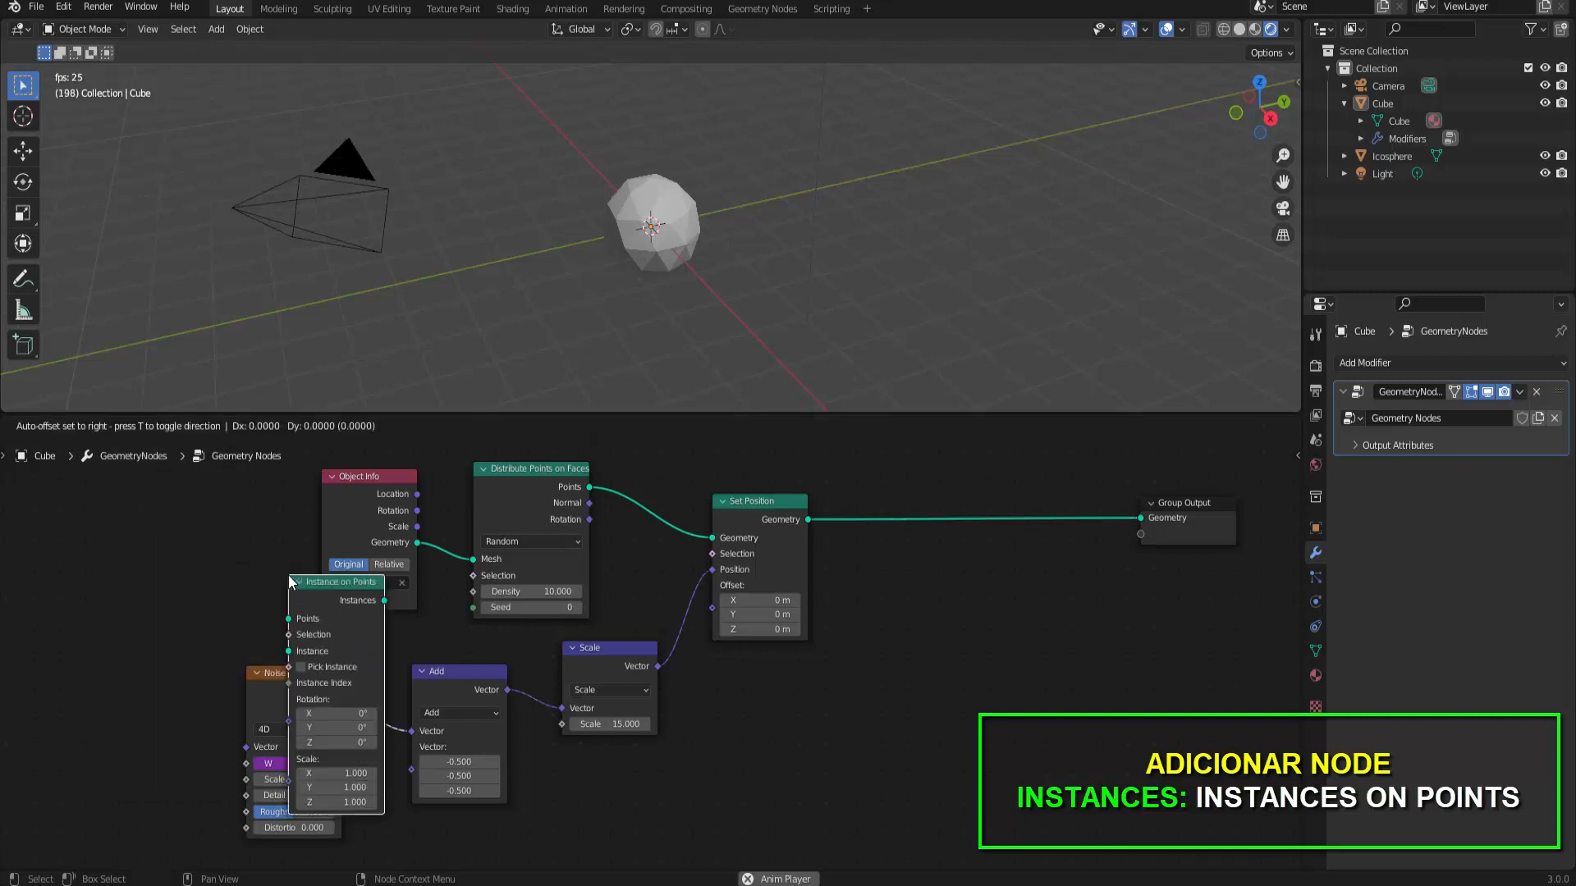
pyautogui.click(931, 489)
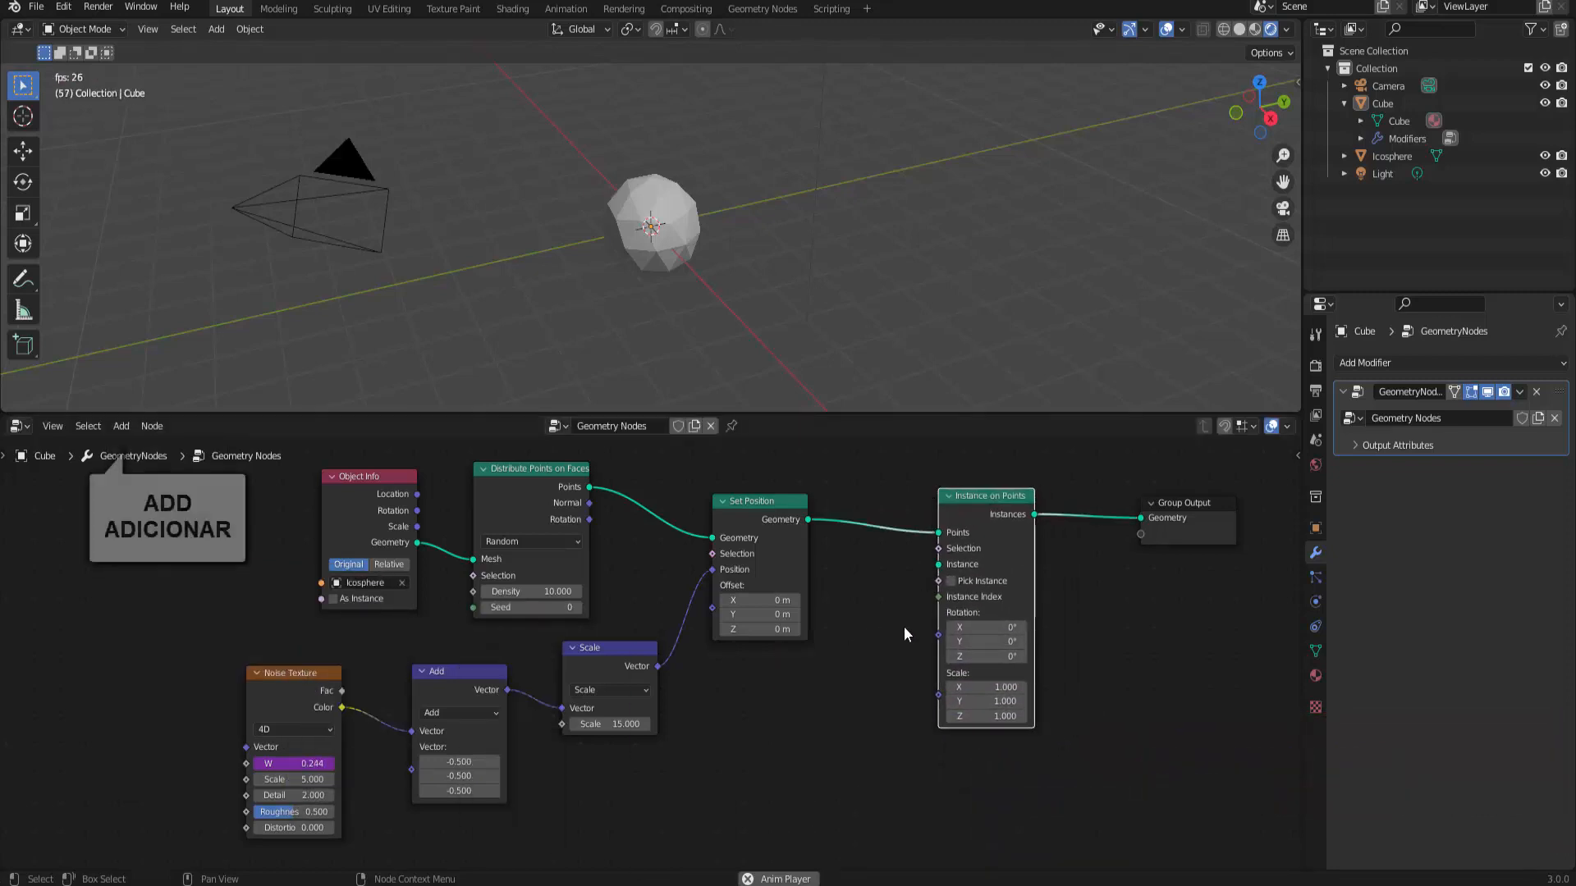
# Add a UV Sphere mesh primitive node just below the Set Position node.
pyautogui.click(122, 427)
pyautogui.moveTo(166, 627)
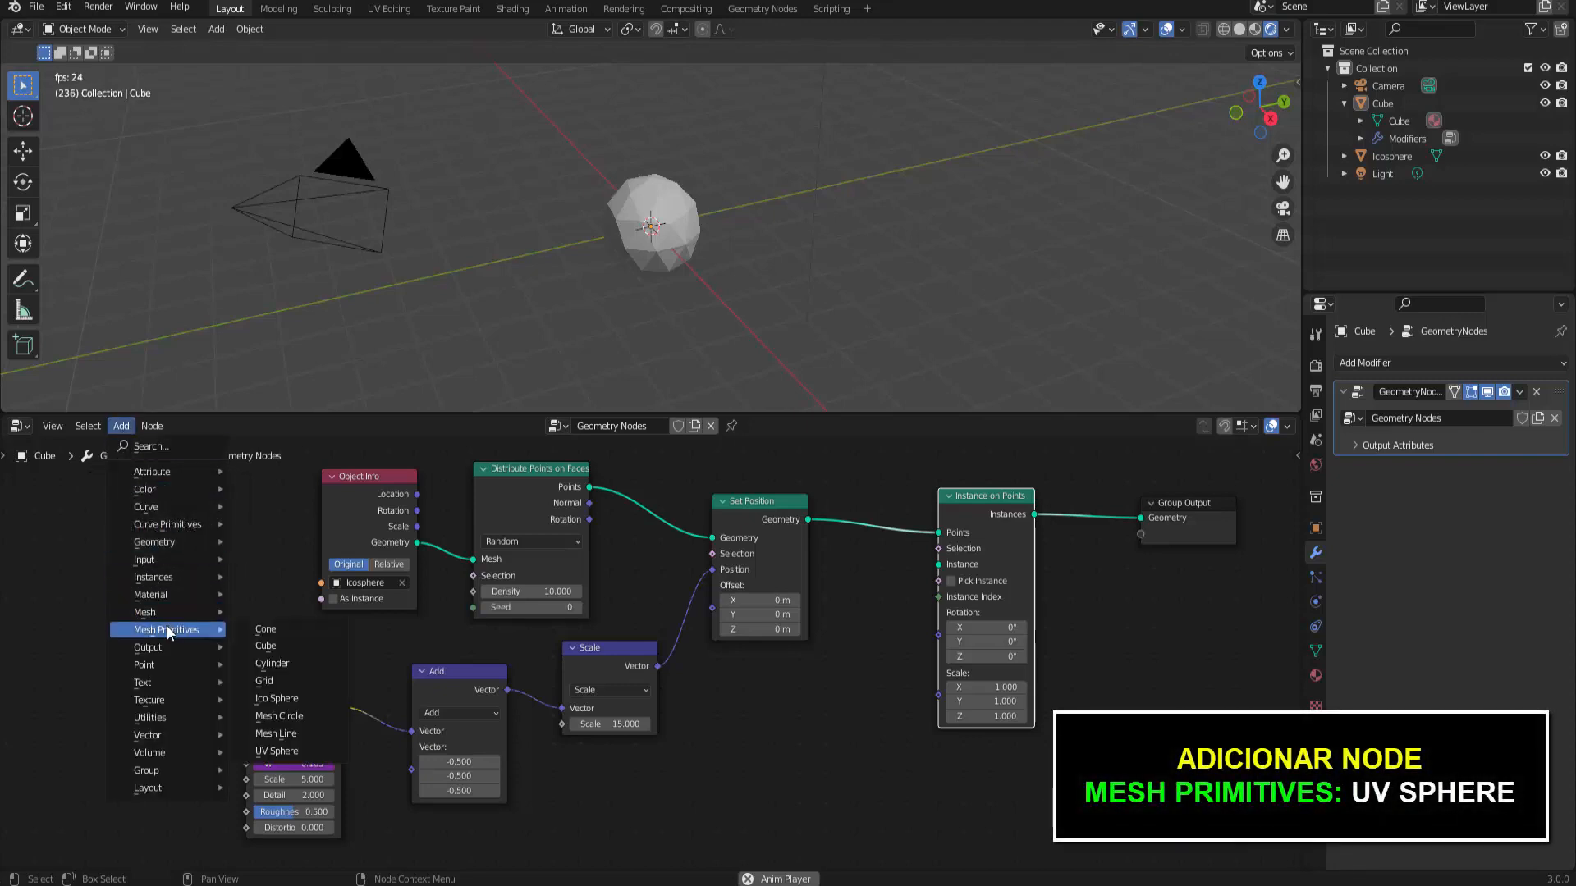
pyautogui.click(277, 751)
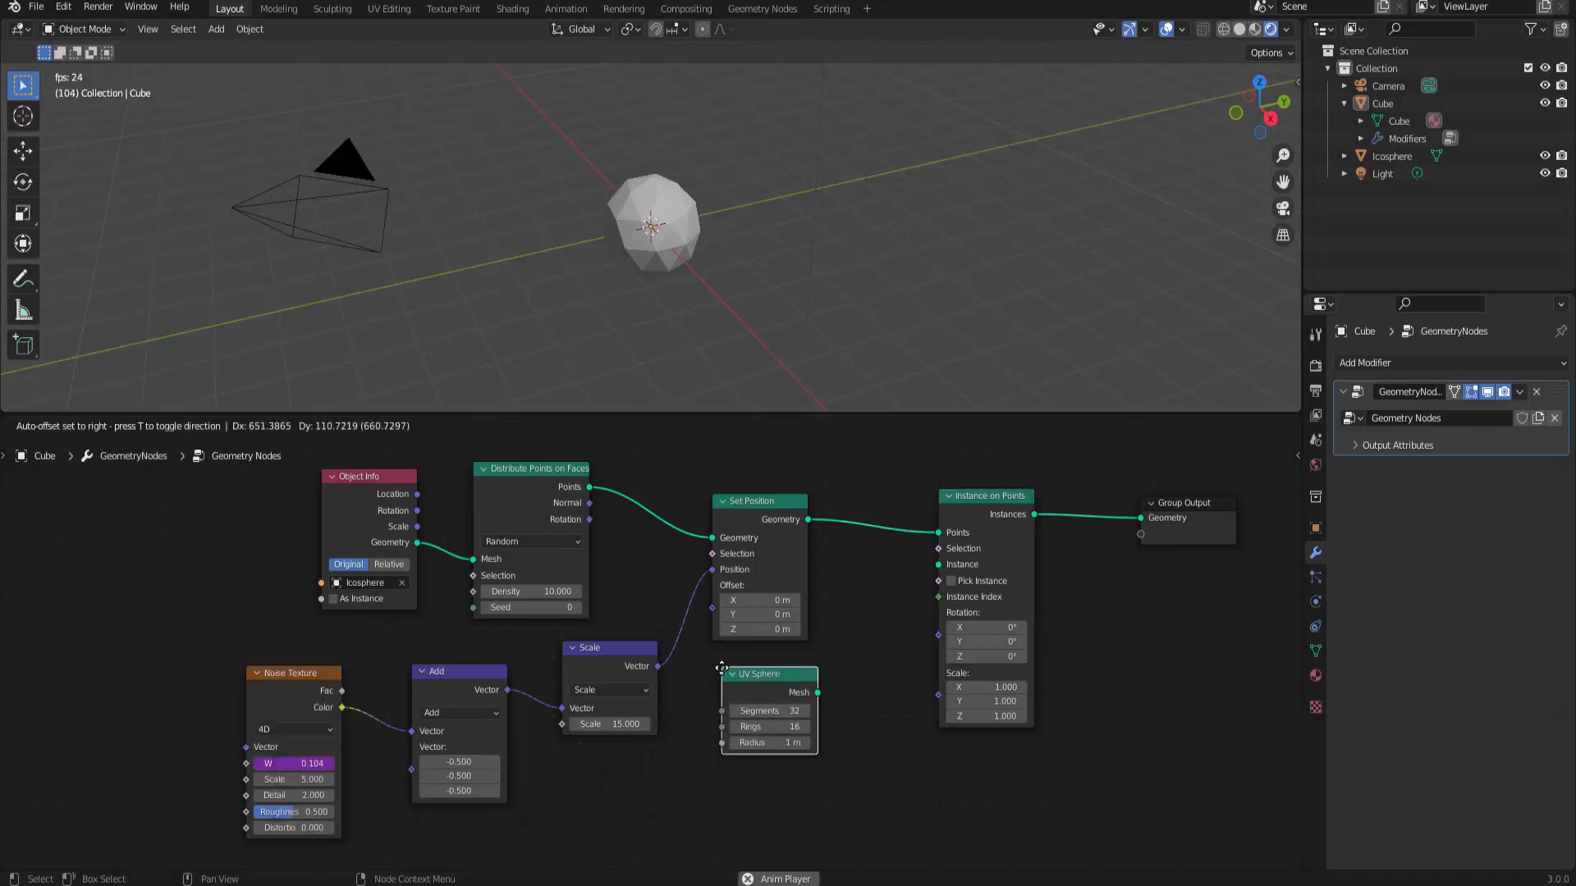
pyautogui.click(721, 669)
# Set the UV Sphere node to 8 segments and 4 rings, and connect its mesh to the Instance input of Instance on Points.
pyautogui.scroll(2, 721, 668)
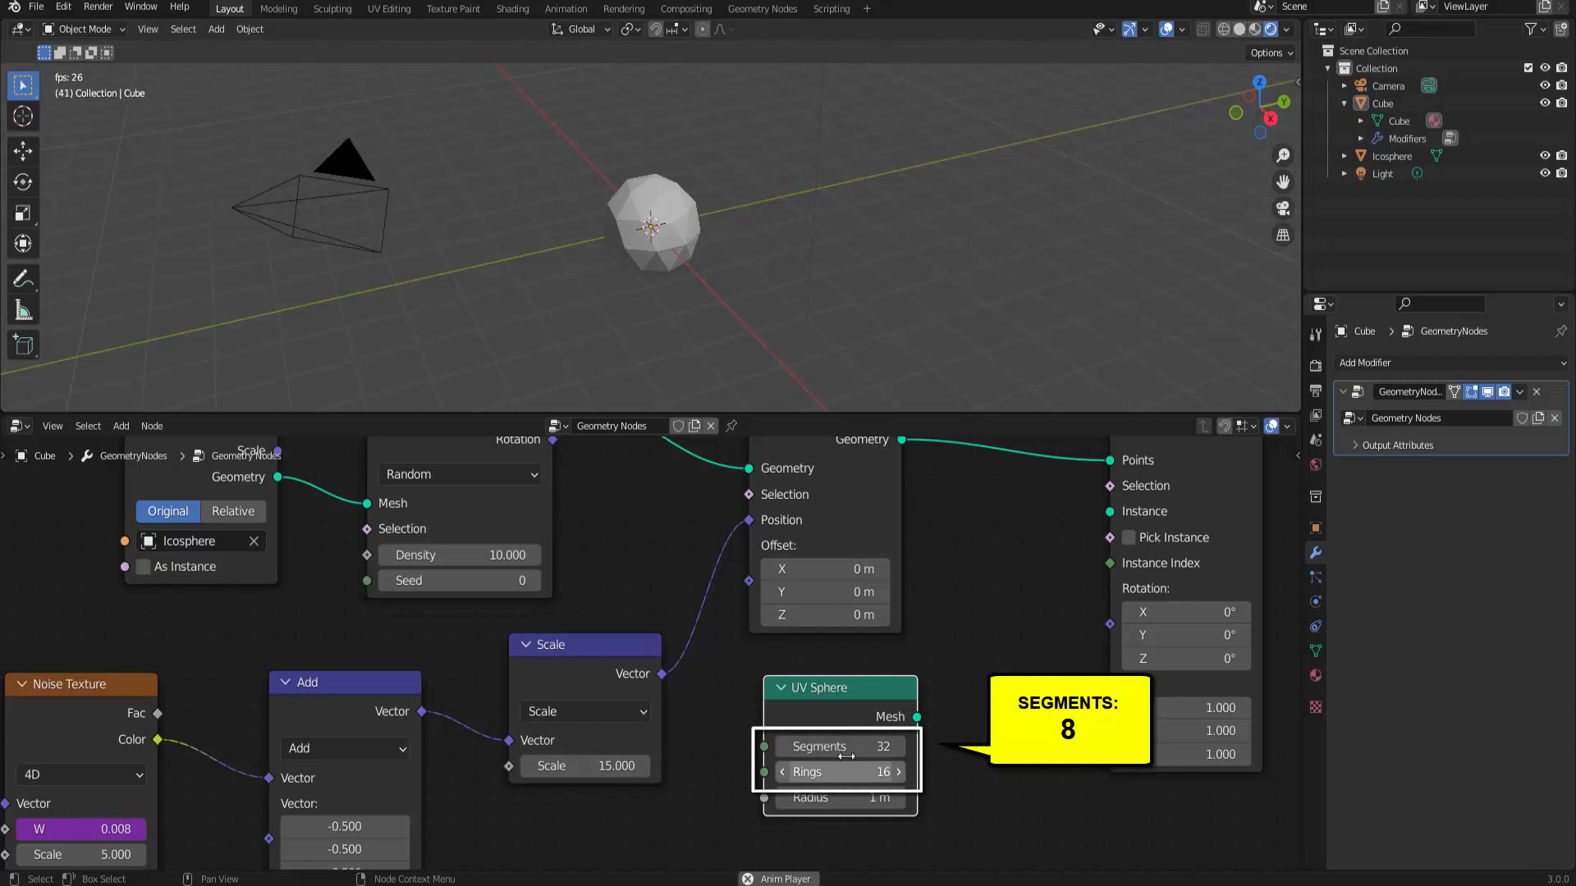
pyautogui.click(853, 746)
pyautogui.write('8')
pyautogui.press('Return')
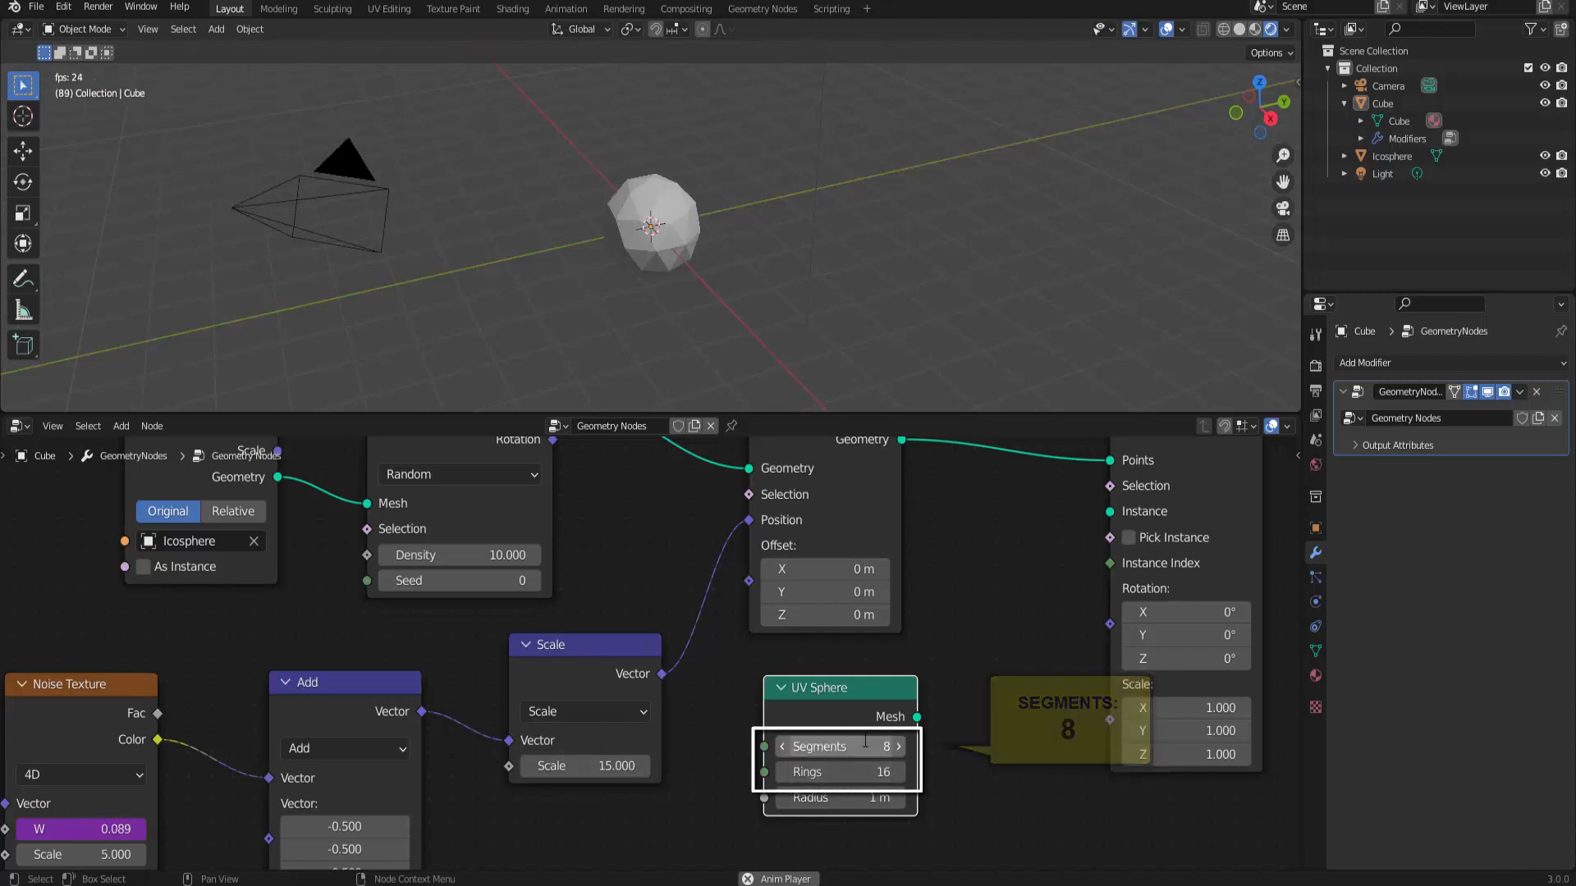
pyautogui.click(846, 771)
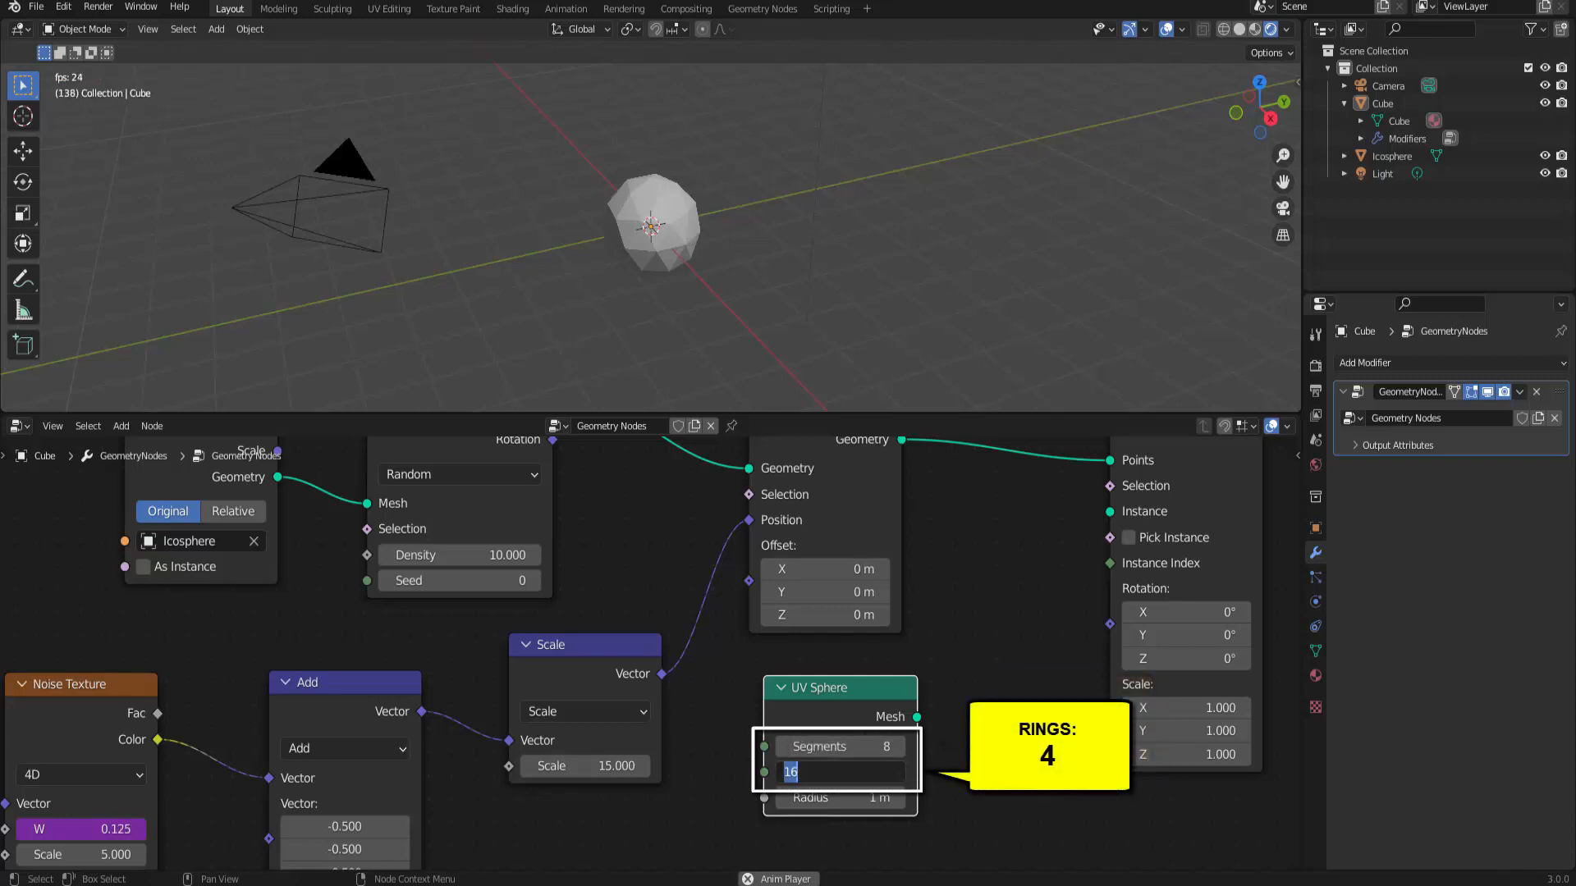
pyautogui.write('4')
pyautogui.press('Return')
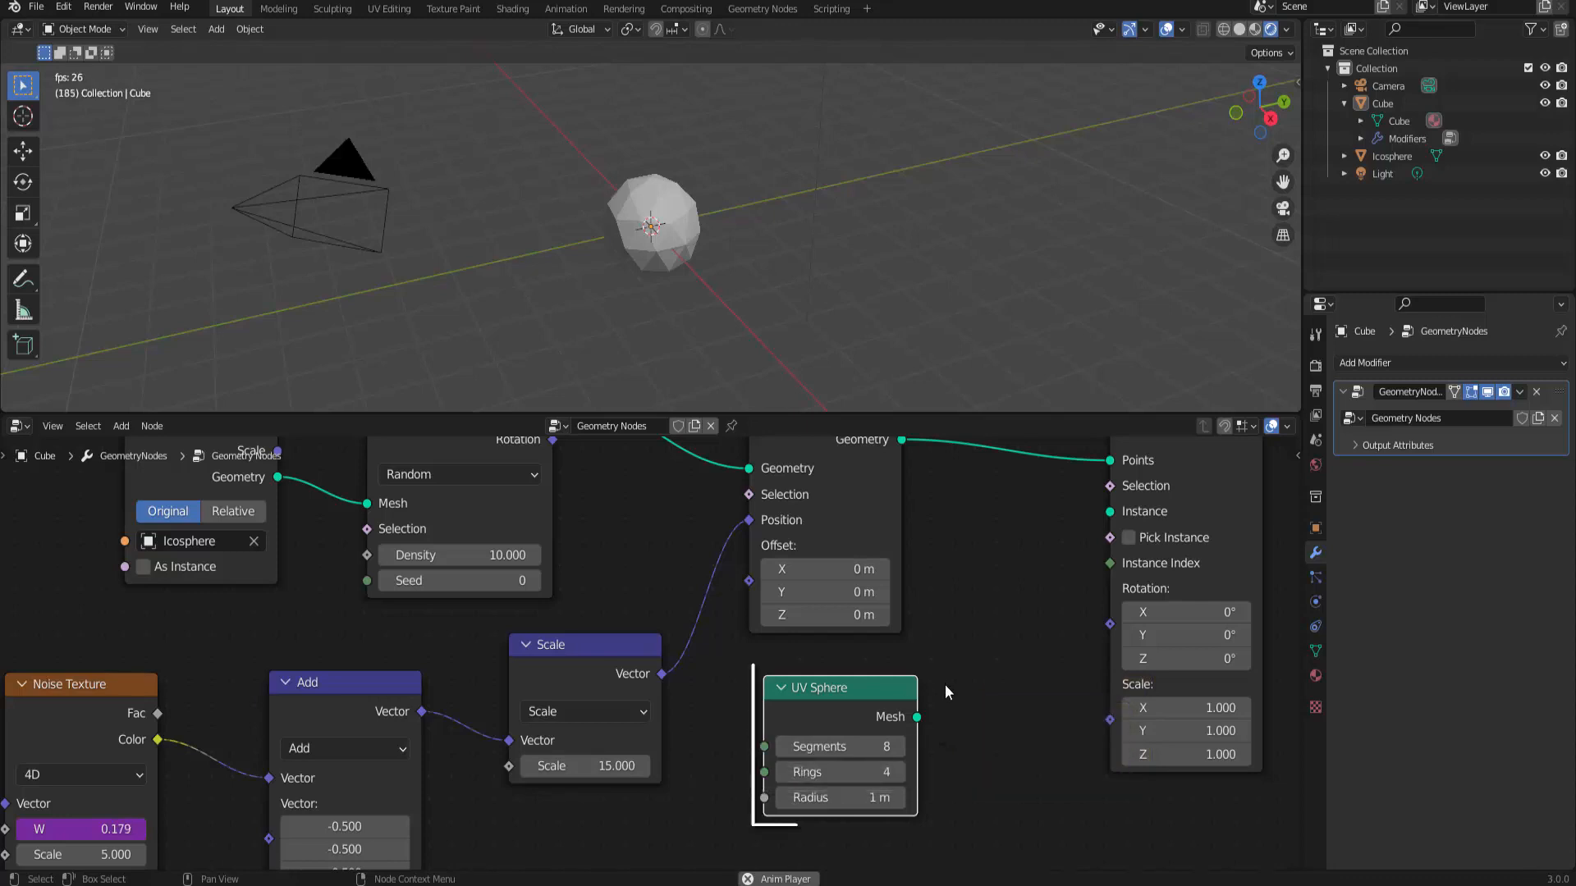
pyautogui.moveTo(918, 718); pyautogui.dragTo(1102, 520)
pyautogui.scroll(-4, 758, 196)
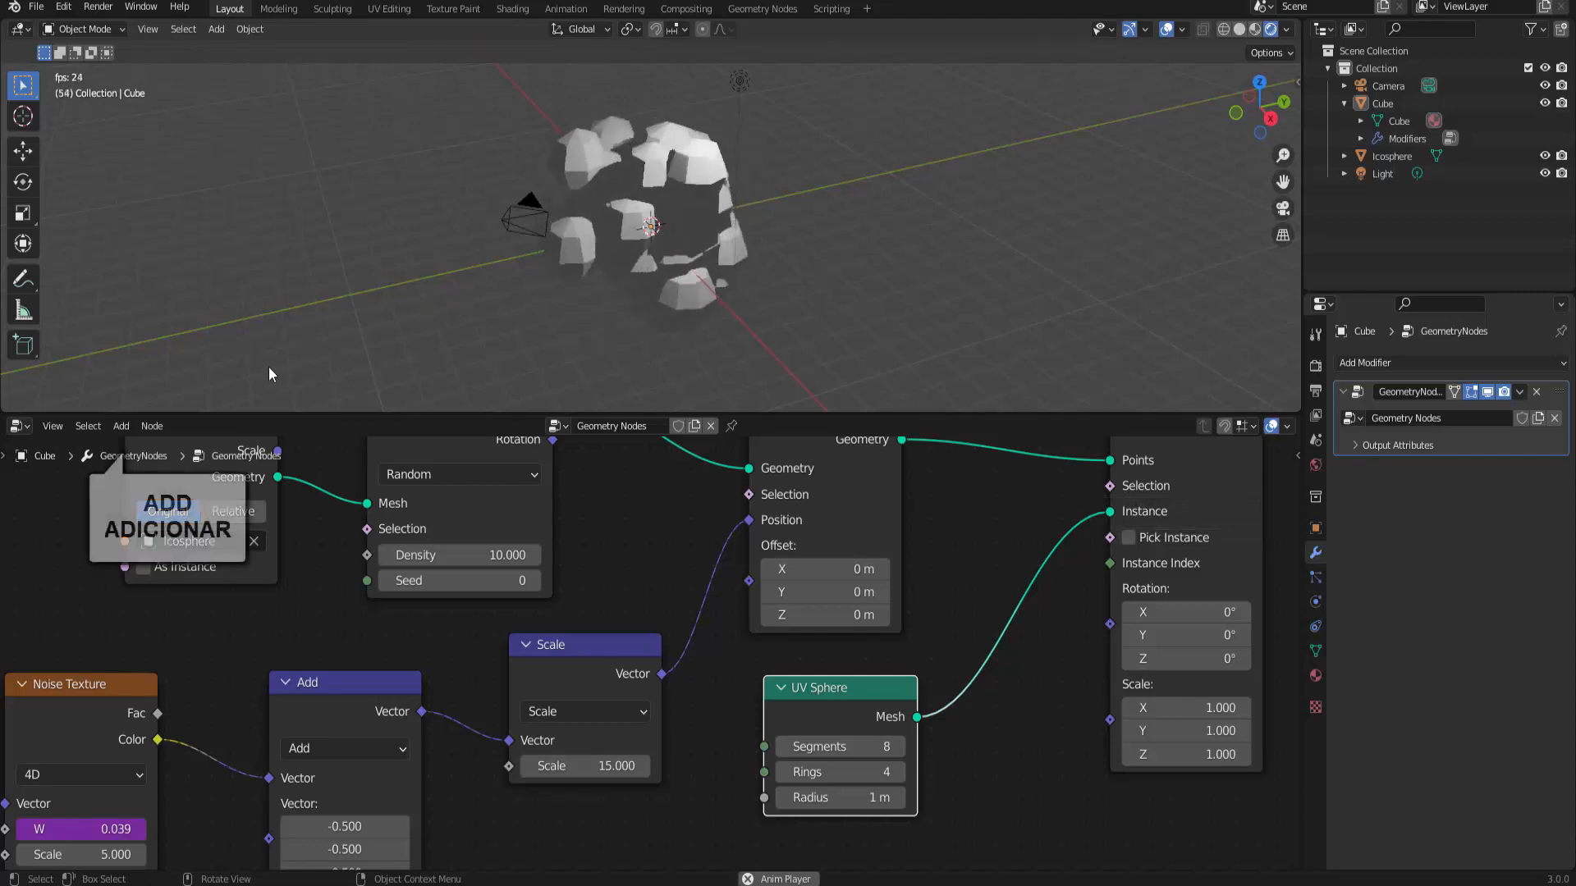
# Insert a Set Shade Smooth node on the link between UV Sphere and Instance on Points.
pyautogui.click(122, 426)
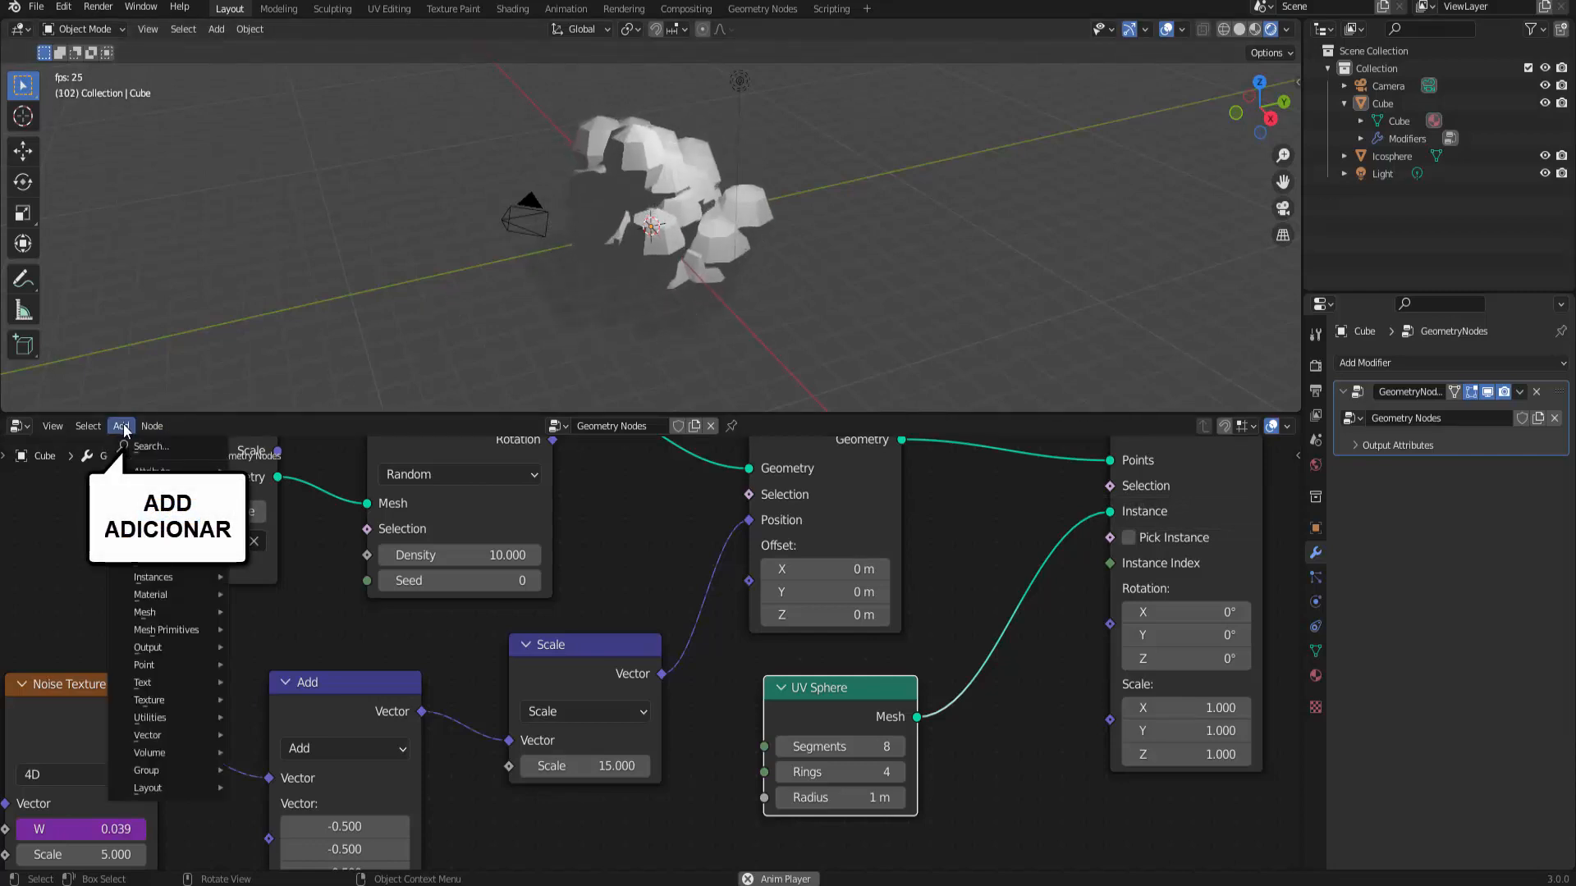
pyautogui.moveTo(161, 611)
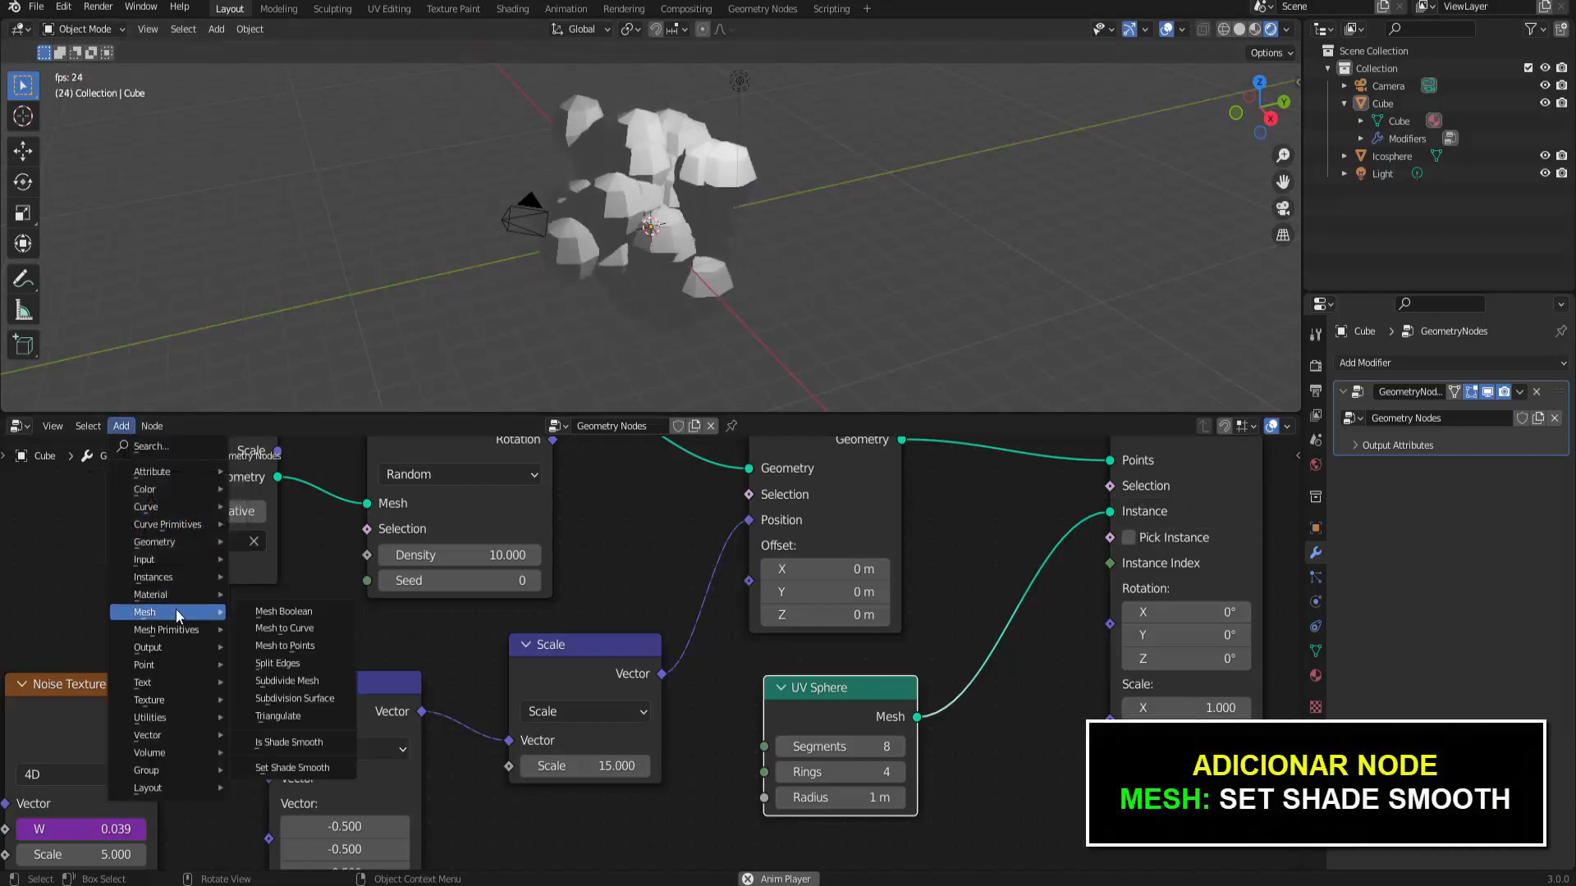
pyautogui.click(309, 771)
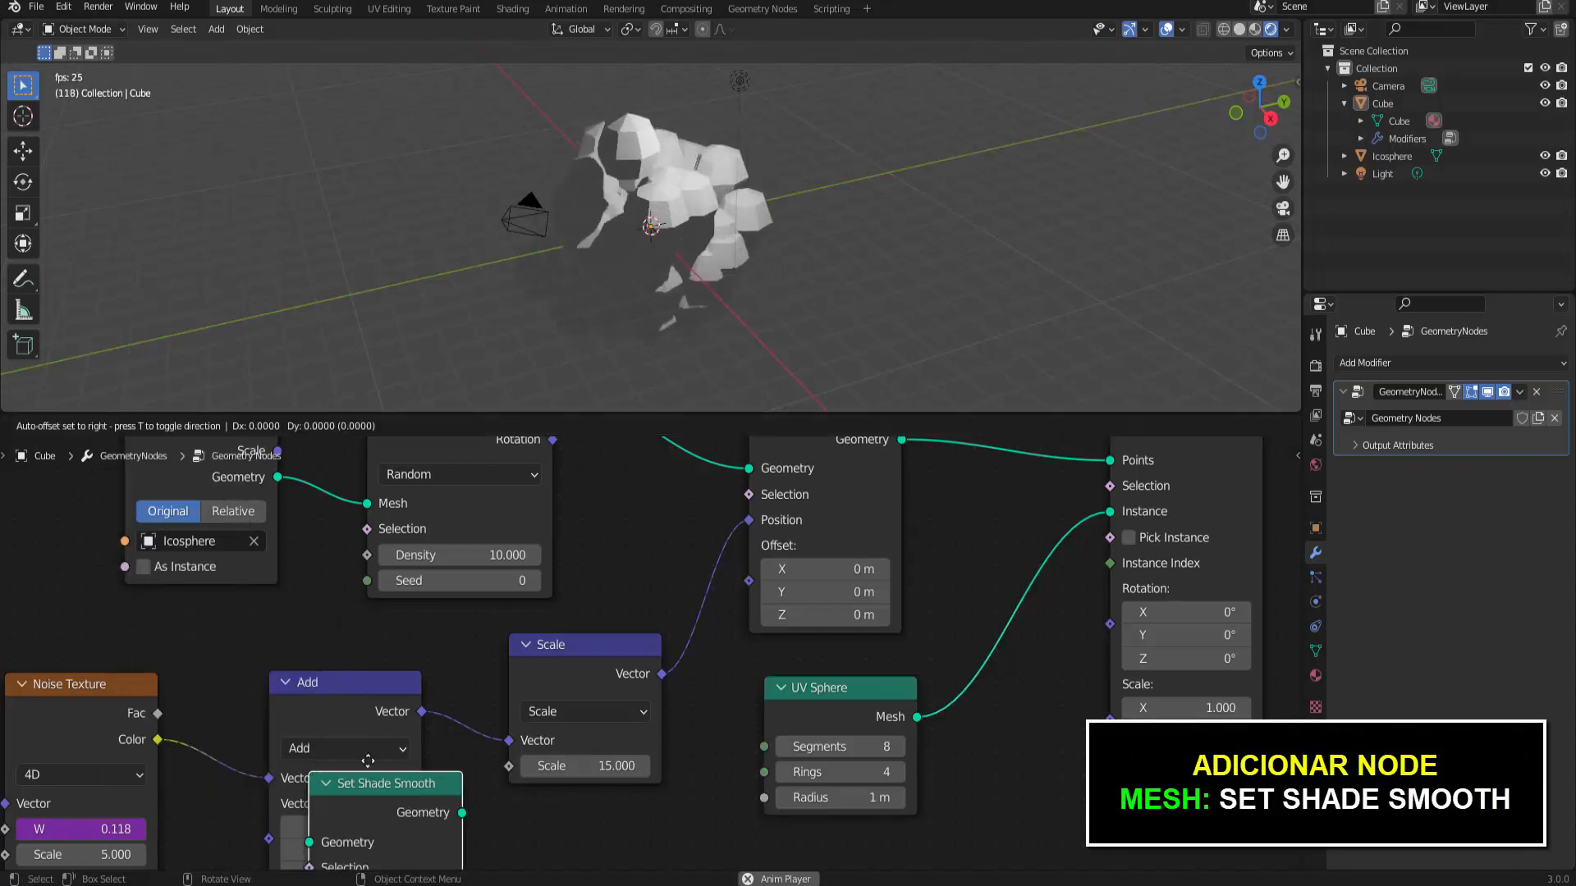
pyautogui.click(1030, 599)
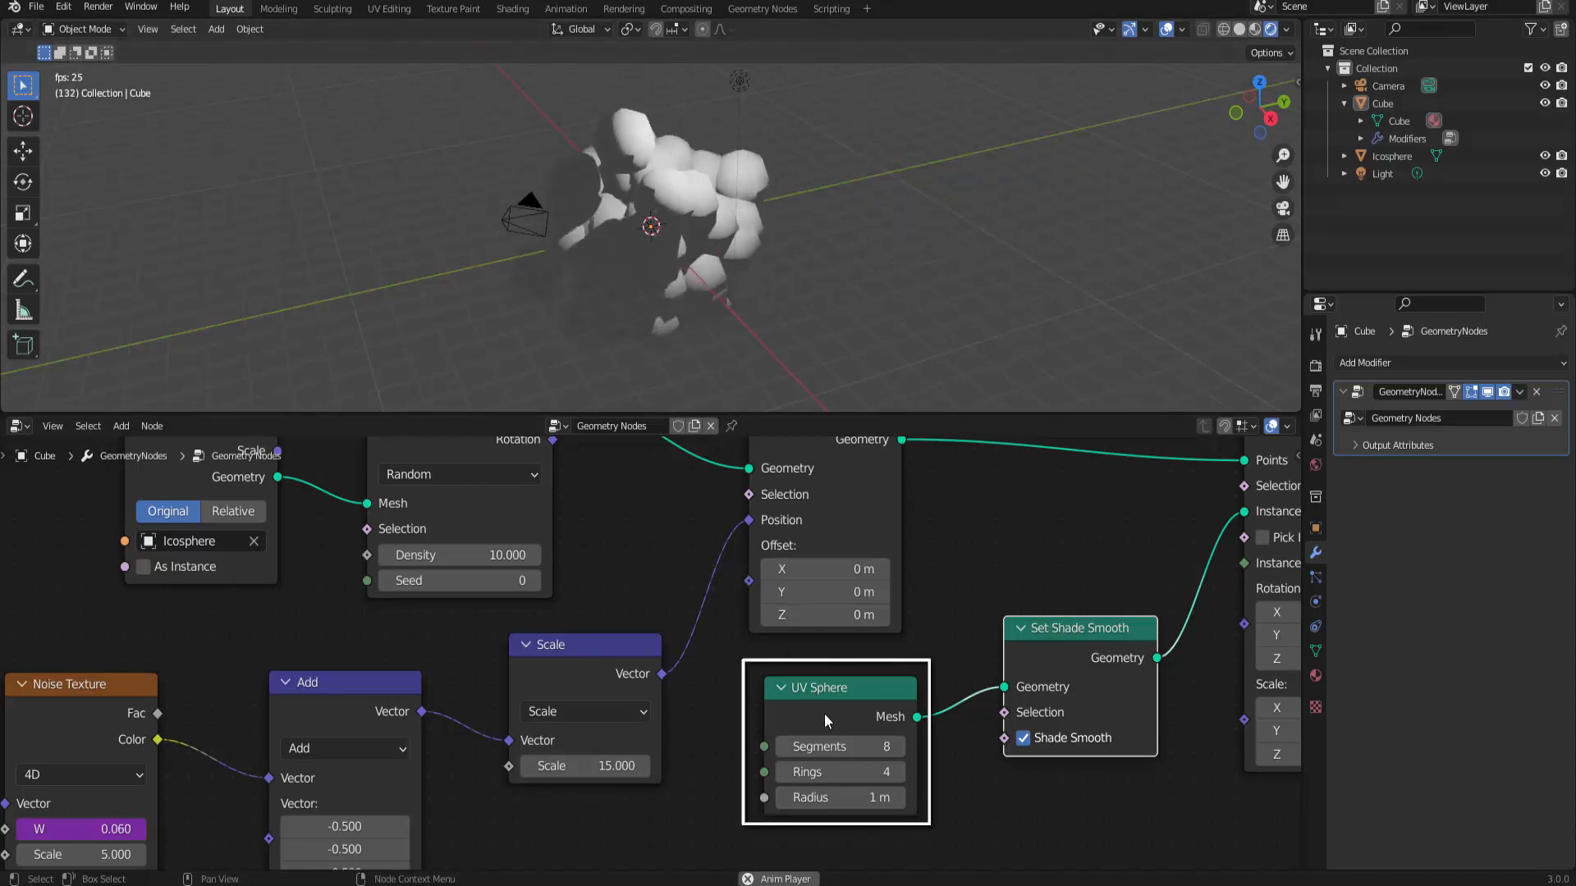
# Set the UV Sphere node's radius to 0.03 m and check the size of the instances in the viewport.
pyautogui.doubleClick(821, 797)
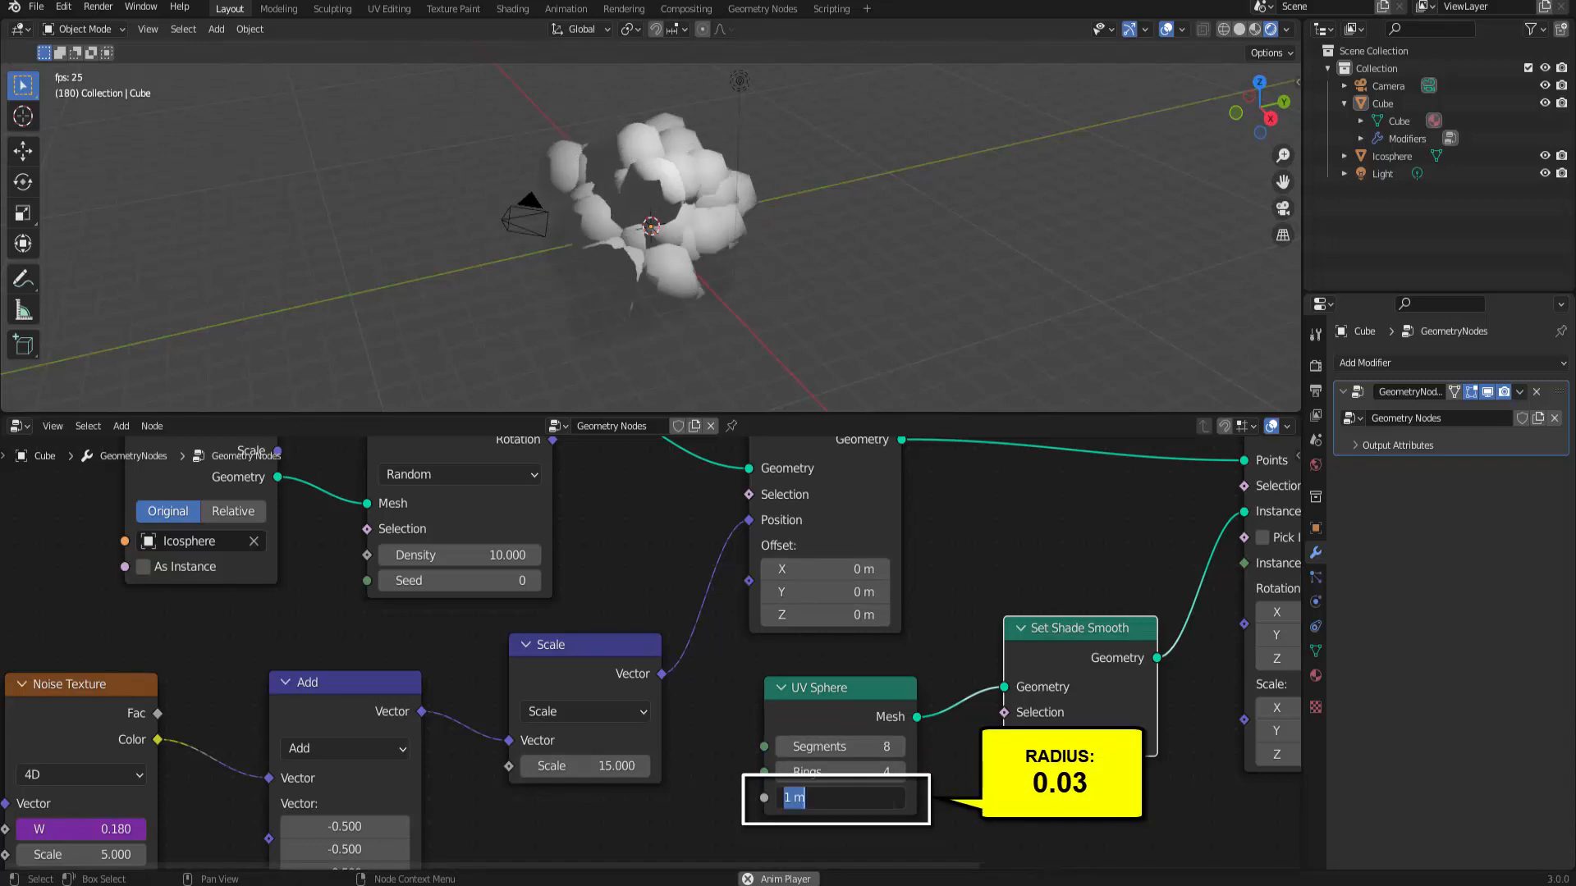
pyautogui.write('.0')
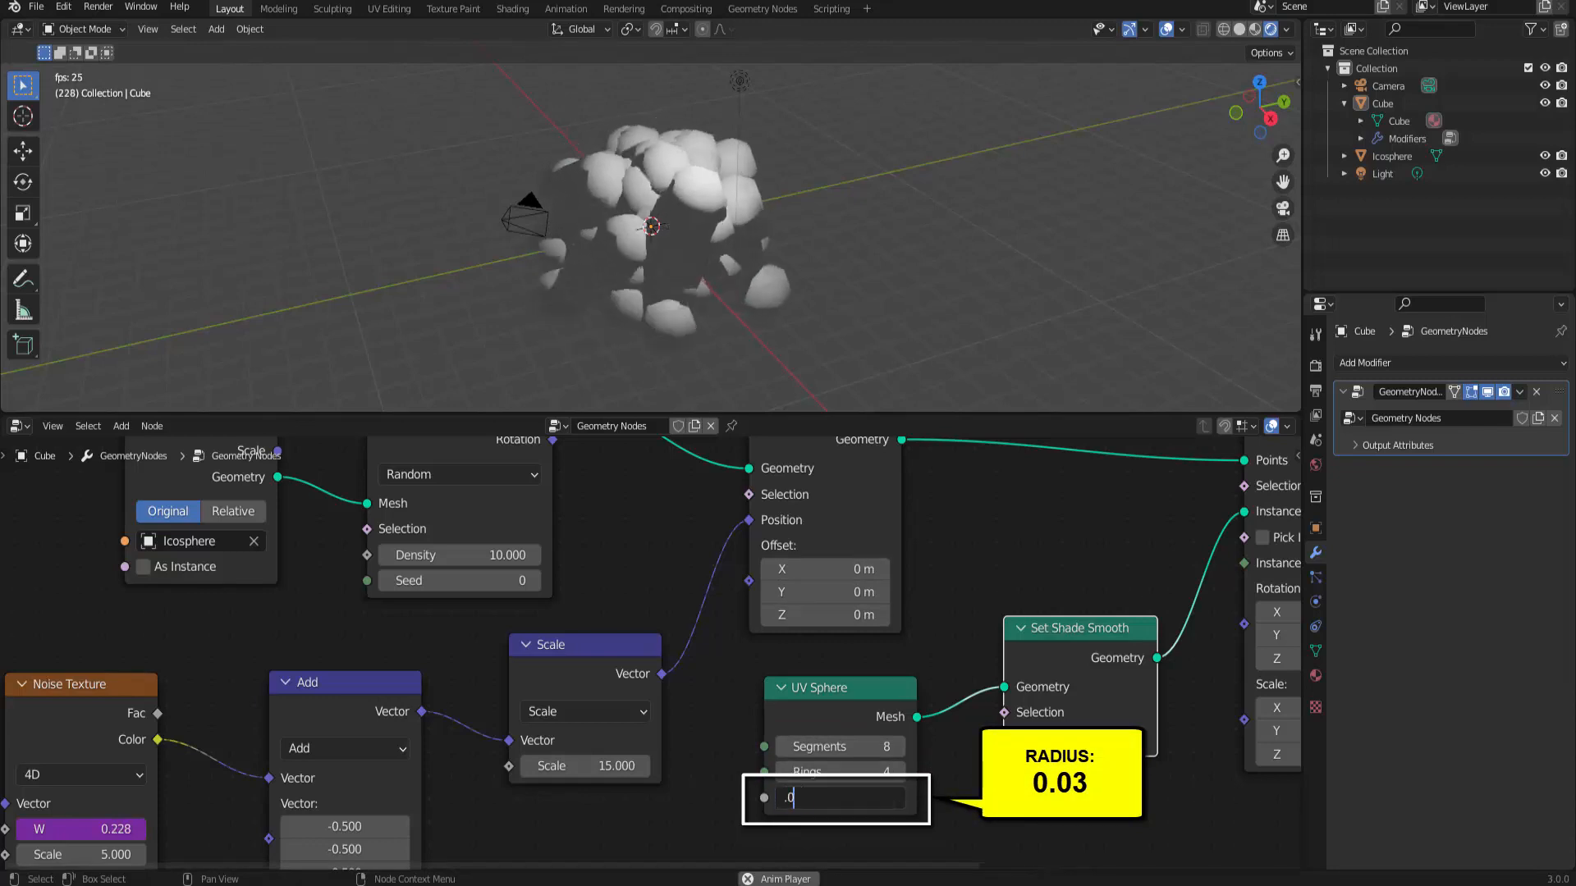
pyautogui.write('3')
pyautogui.press('Return')
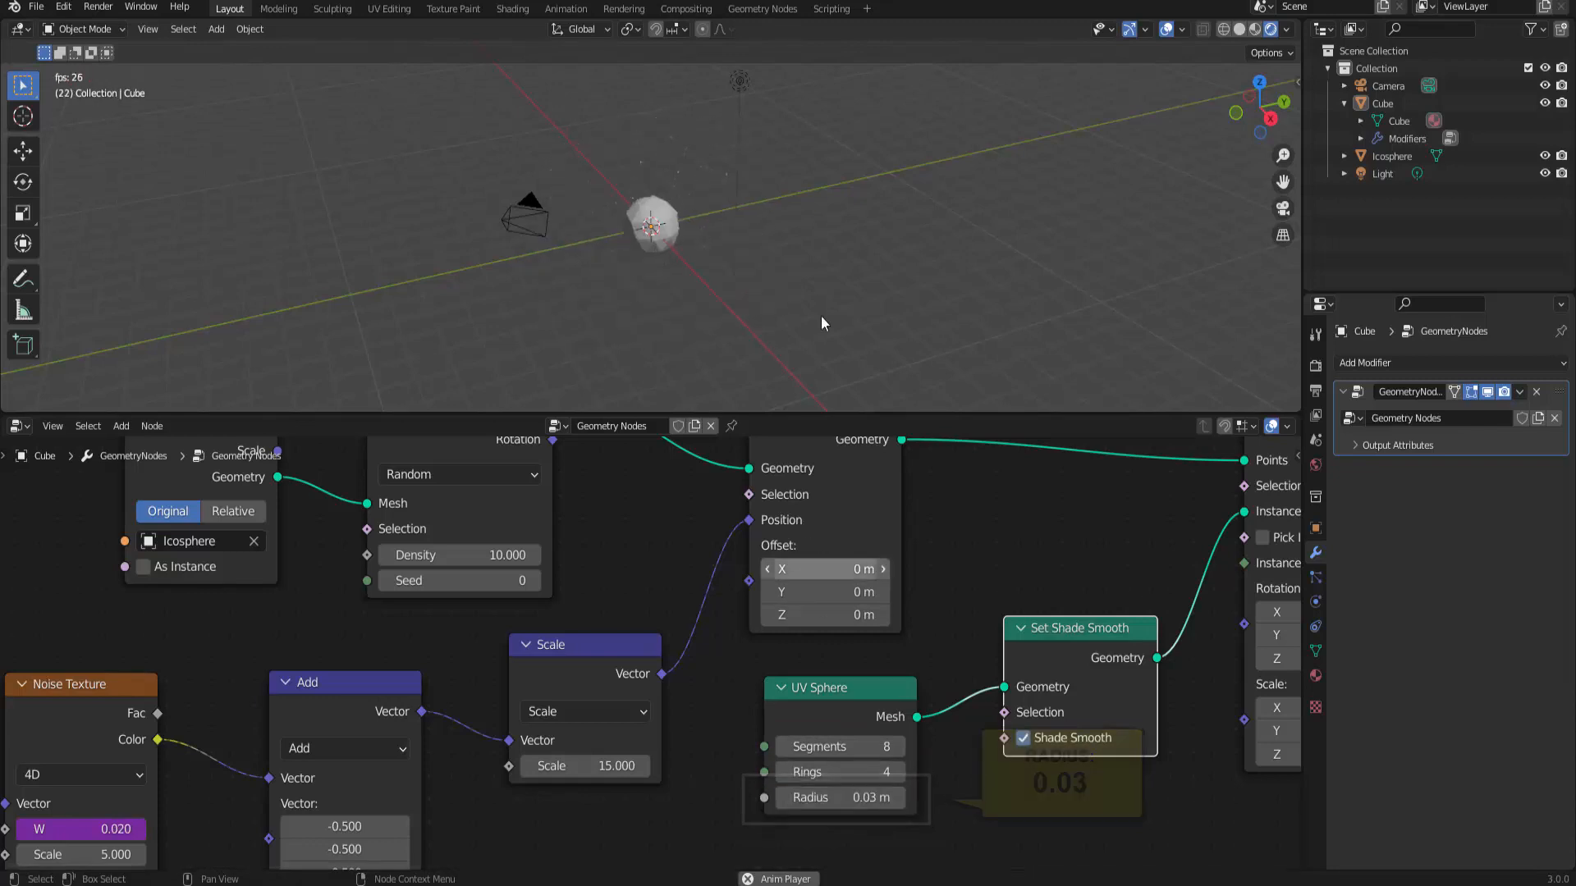
pyautogui.scroll(5, 782, 244)
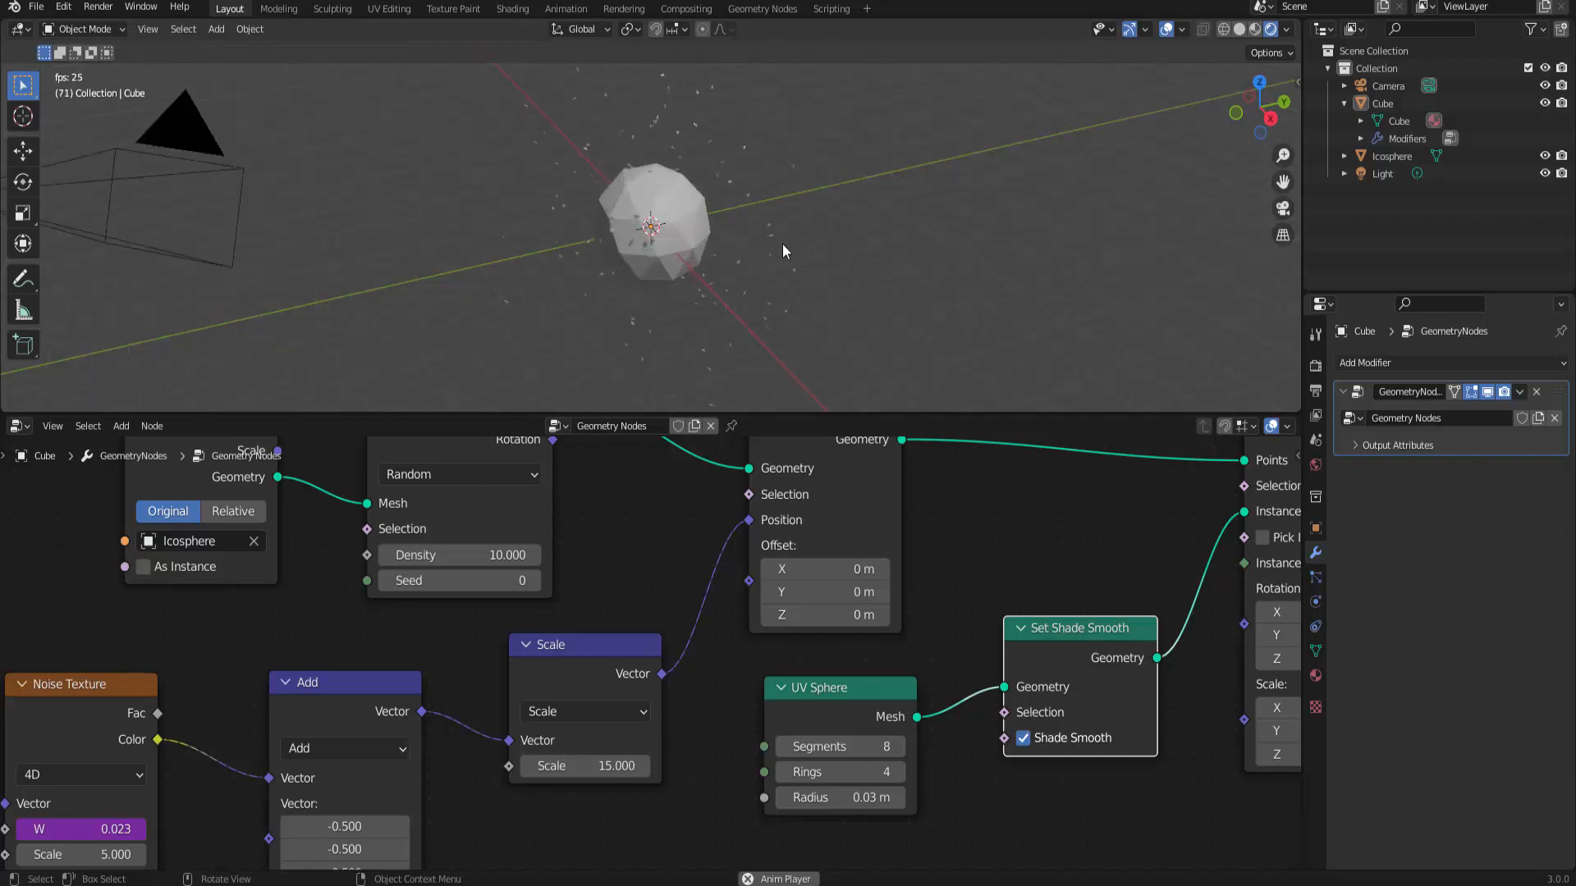
pyautogui.scroll(-2, 636, 226)
pyautogui.scroll(-2, 670, 204)
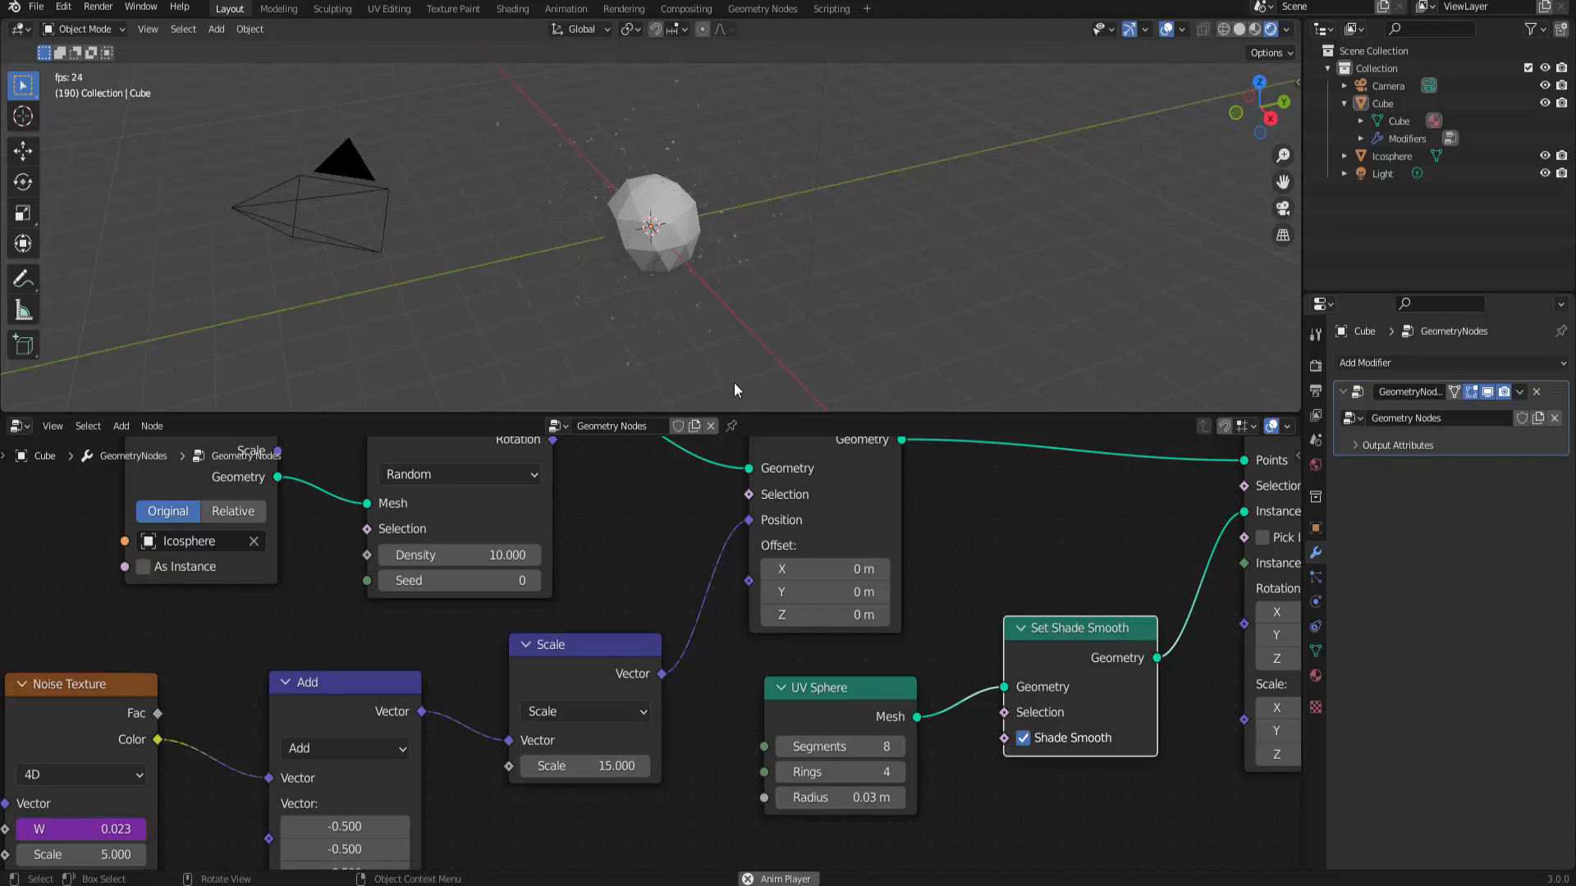
# Add a Random Value node below Set Shade Smooth and connect its value to the Scale input of Instance on Points.
pyautogui.scroll(-4, 661, 560)
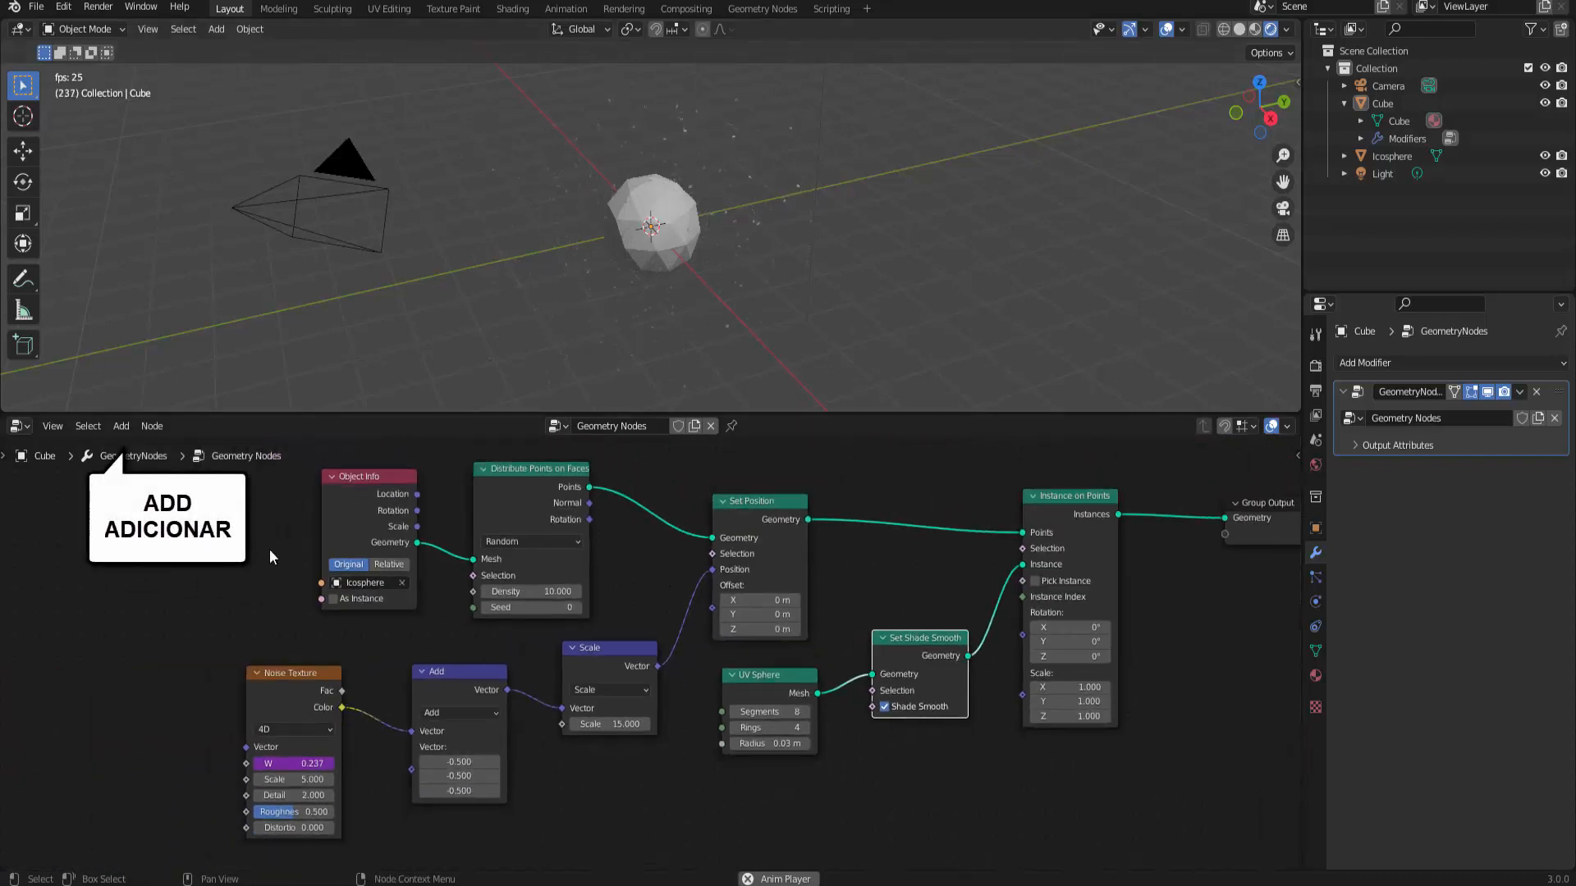
pyautogui.click(116, 425)
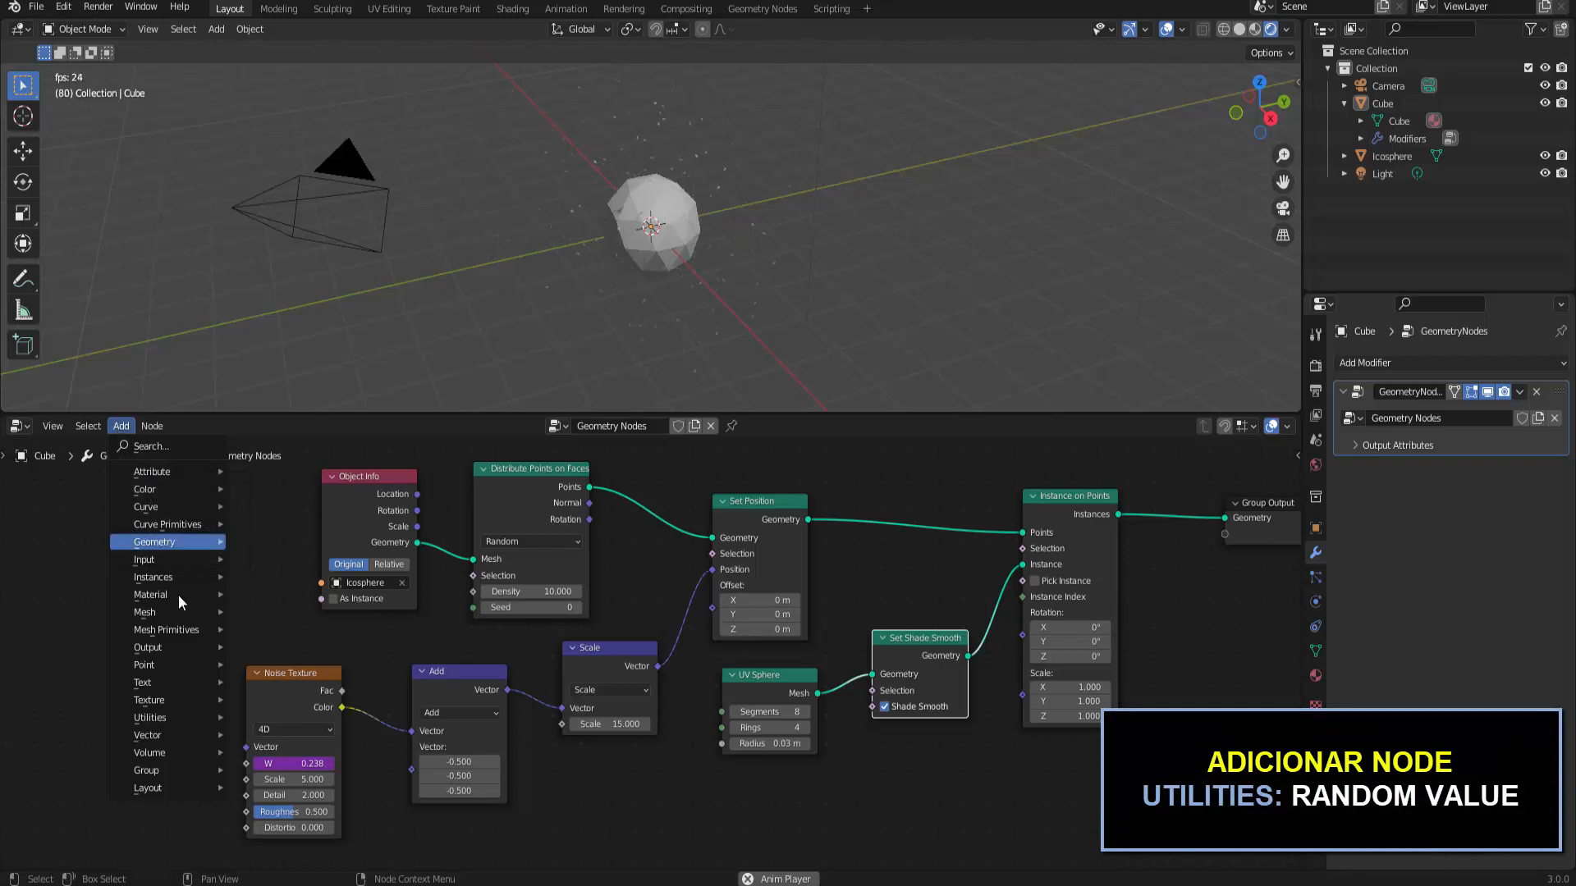
pyautogui.moveTo(169, 717)
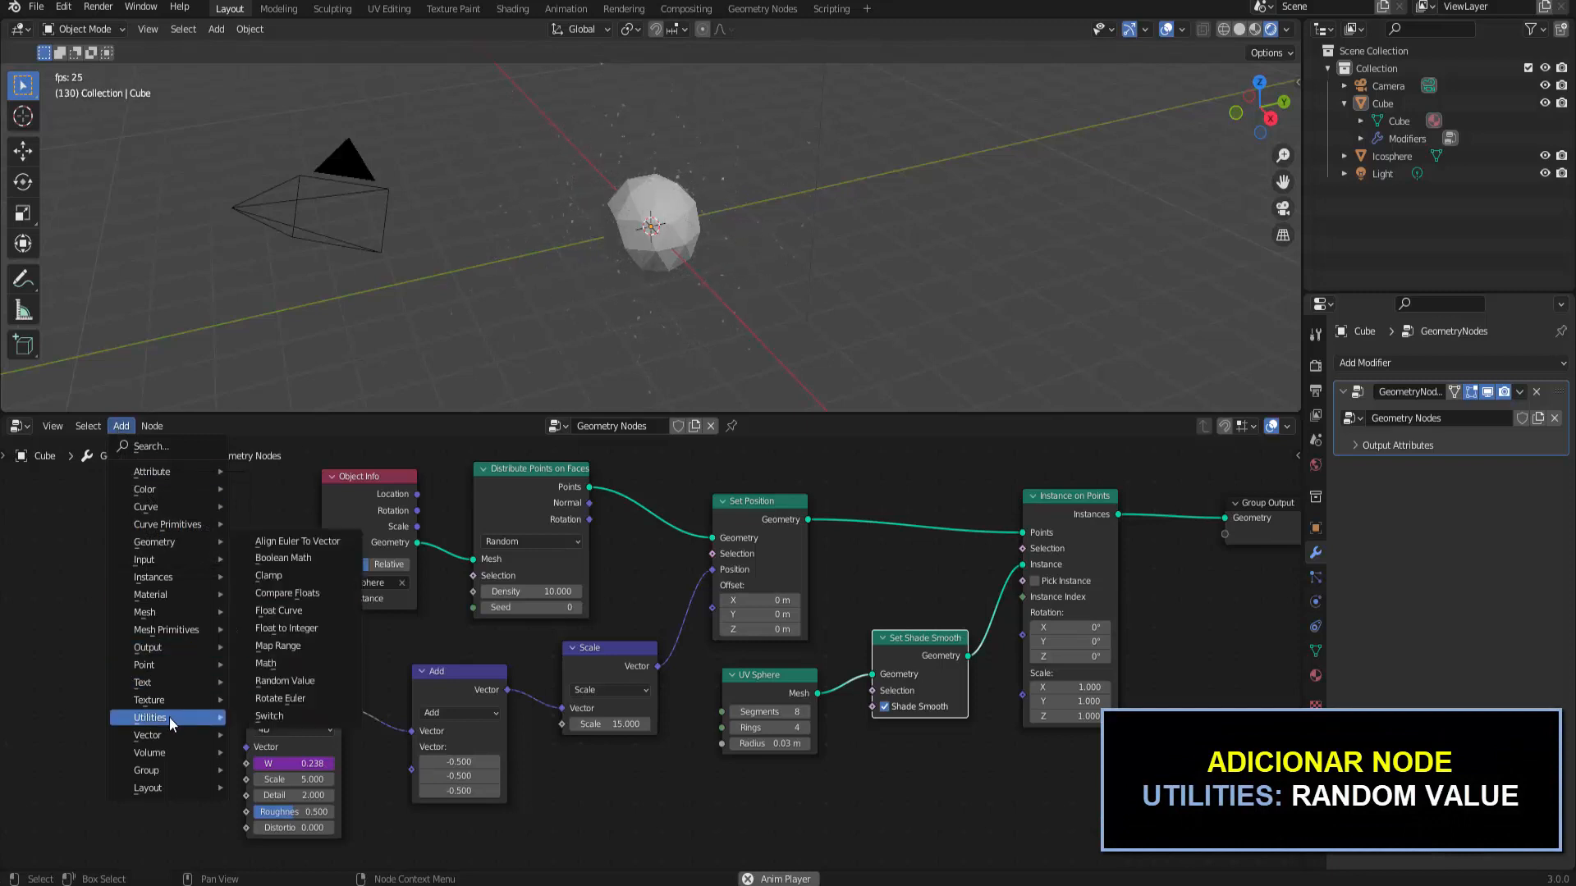
pyautogui.click(286, 686)
pyautogui.click(969, 772)
pyautogui.moveTo(969, 773); pyautogui.dragTo(1021, 696)
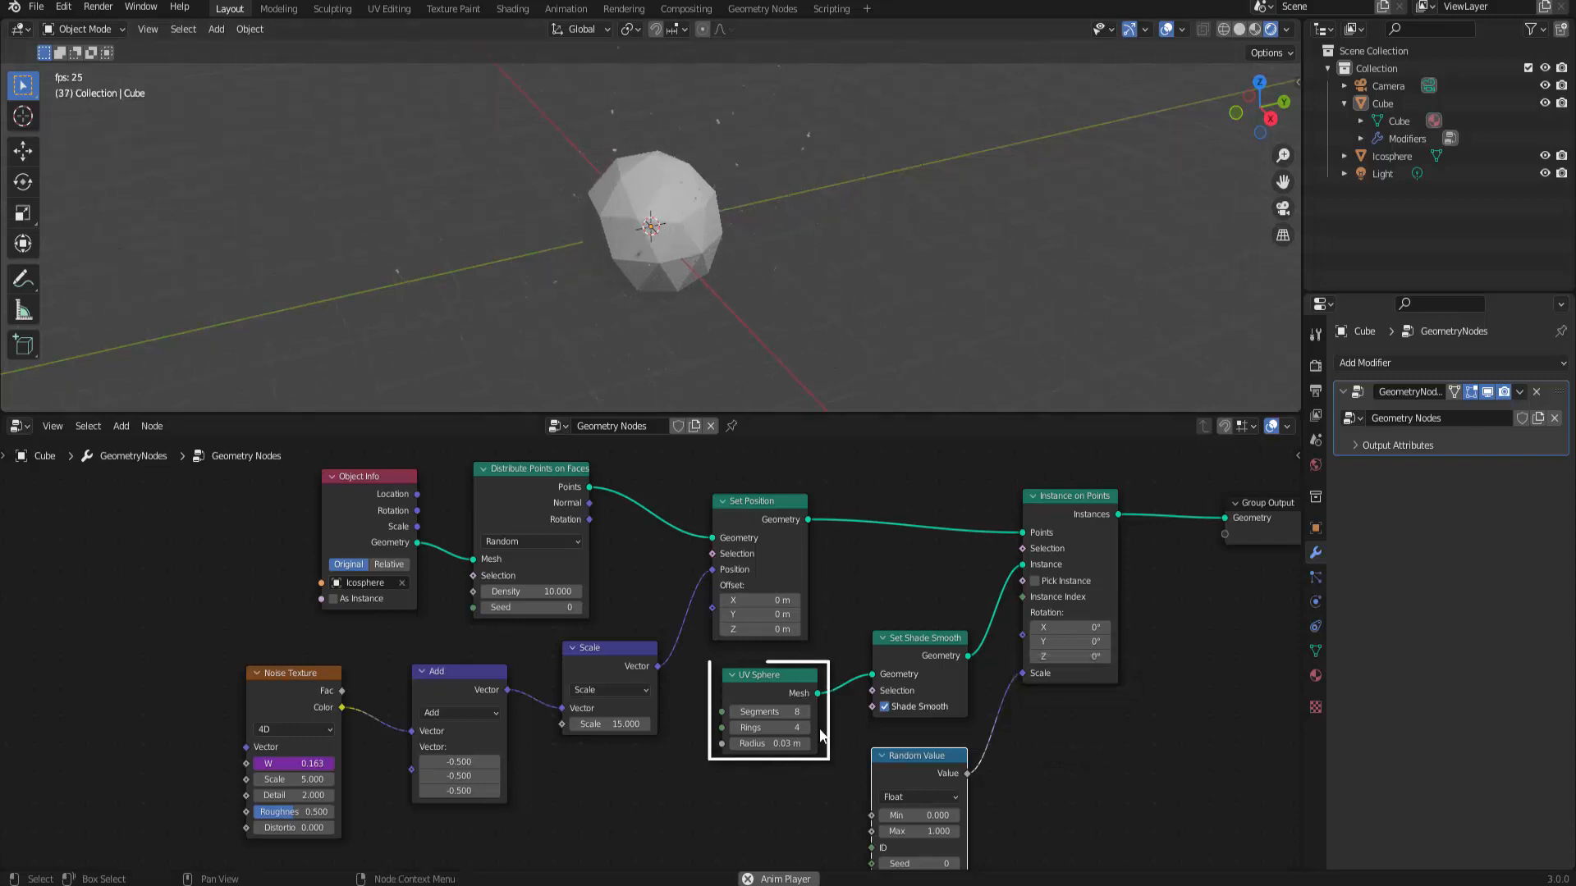
# Set the UV Sphere node's radius to 0.06 m.
pyautogui.doubleClick(772, 744)
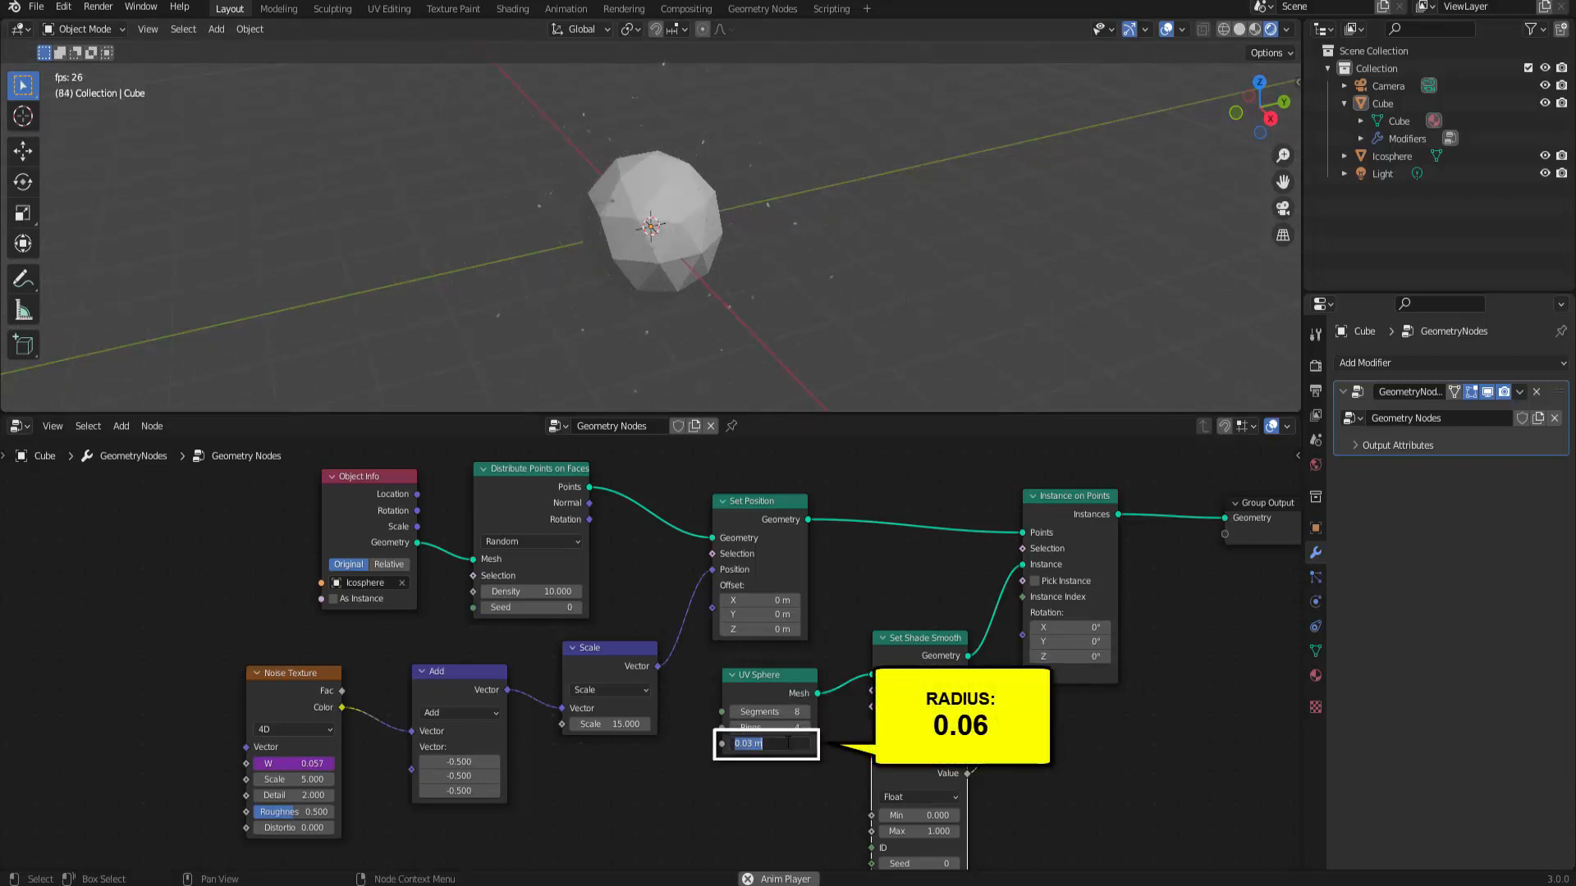
pyautogui.write('0.06')
pyautogui.press('Return')
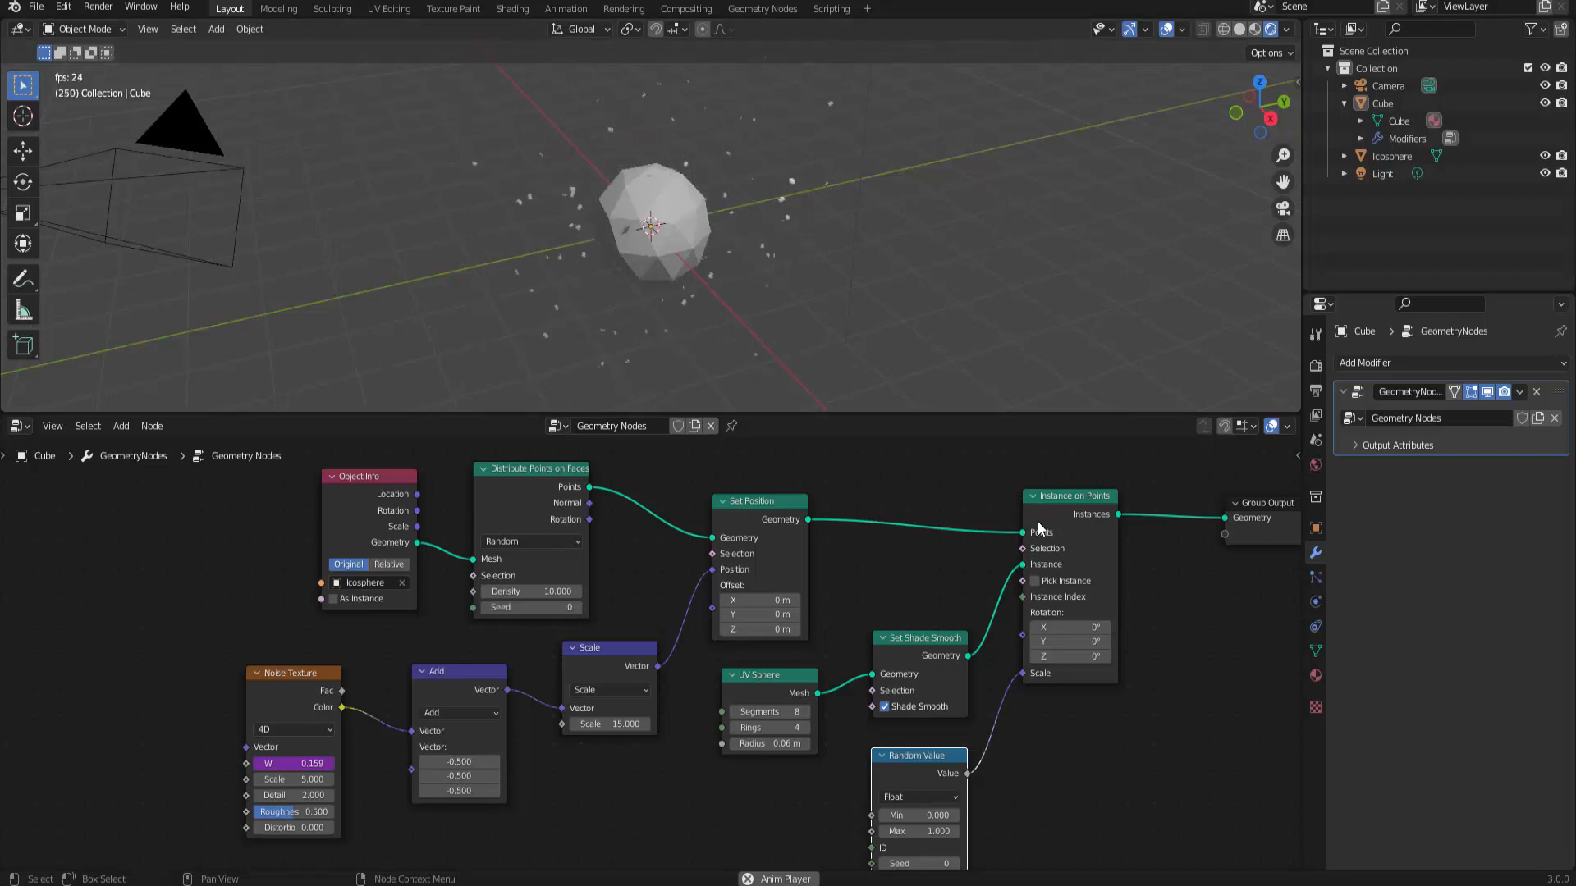
# Shift all nodes except Group Output away from it and insert a Set Material node between Instance on Points and Group Output.
pyautogui.moveTo(215, 494); pyautogui.dragTo(1121, 800)
pyautogui.moveTo(760, 505); pyautogui.dragTo(605, 500)
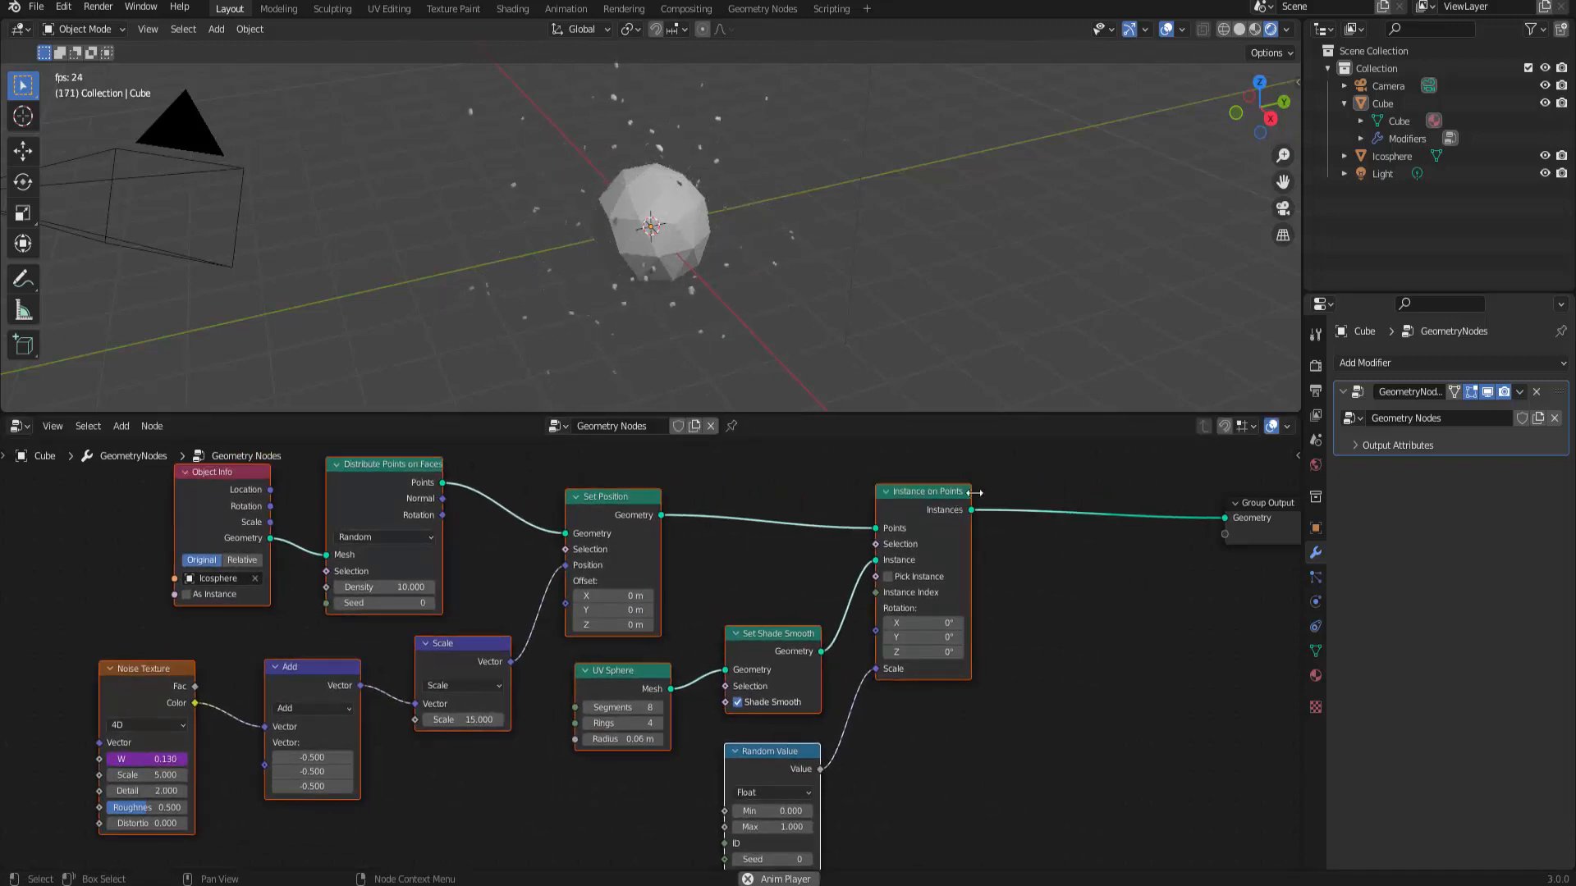
pyautogui.click(125, 430)
pyautogui.moveTo(160, 596)
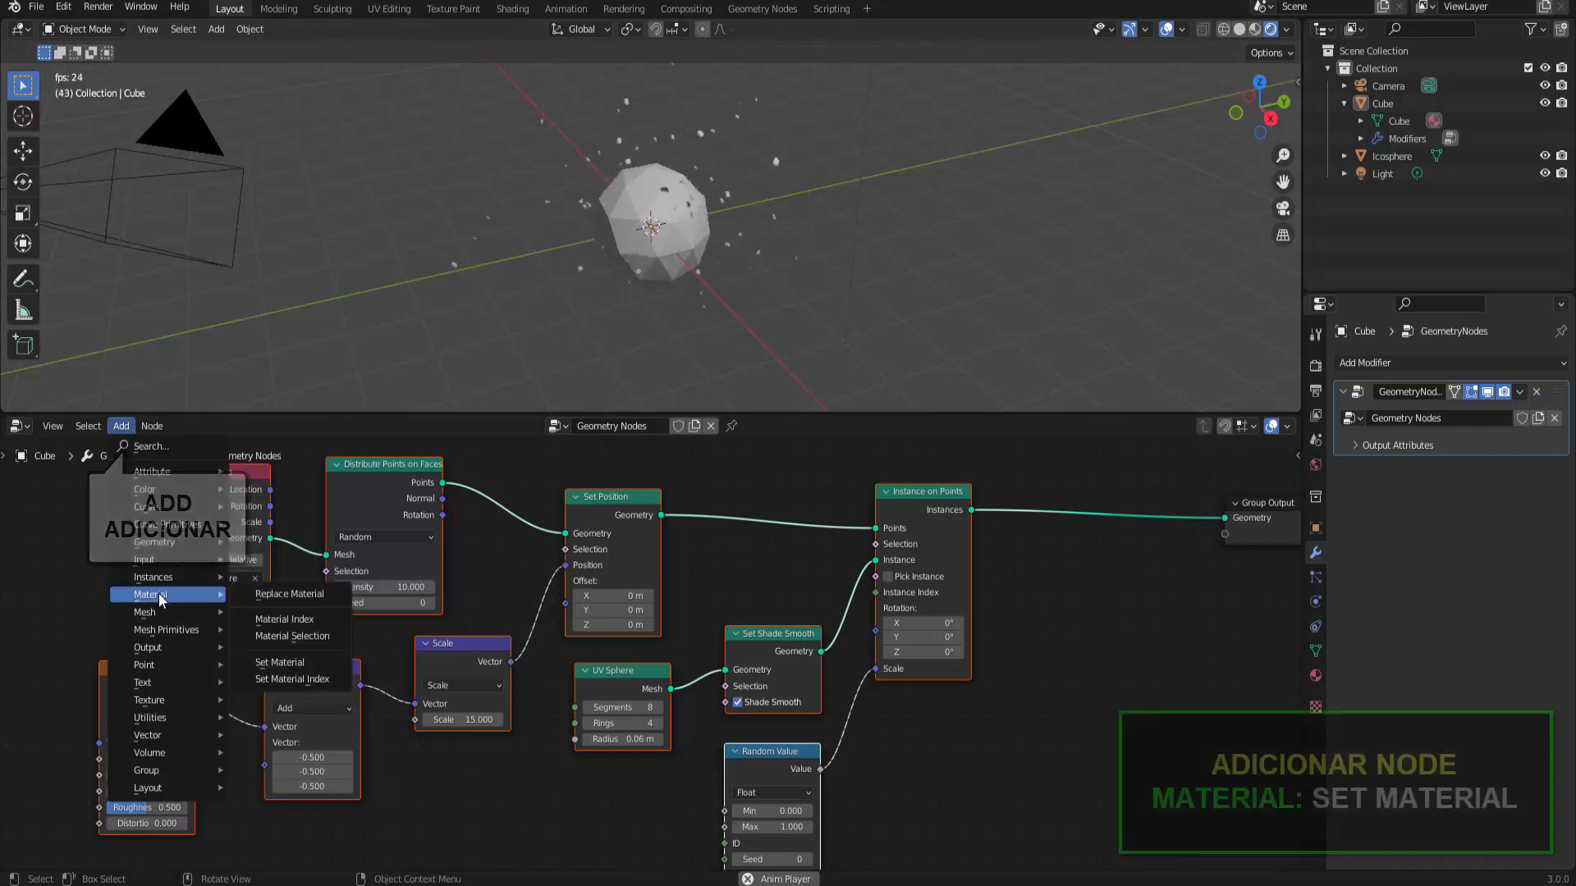
pyautogui.click(299, 663)
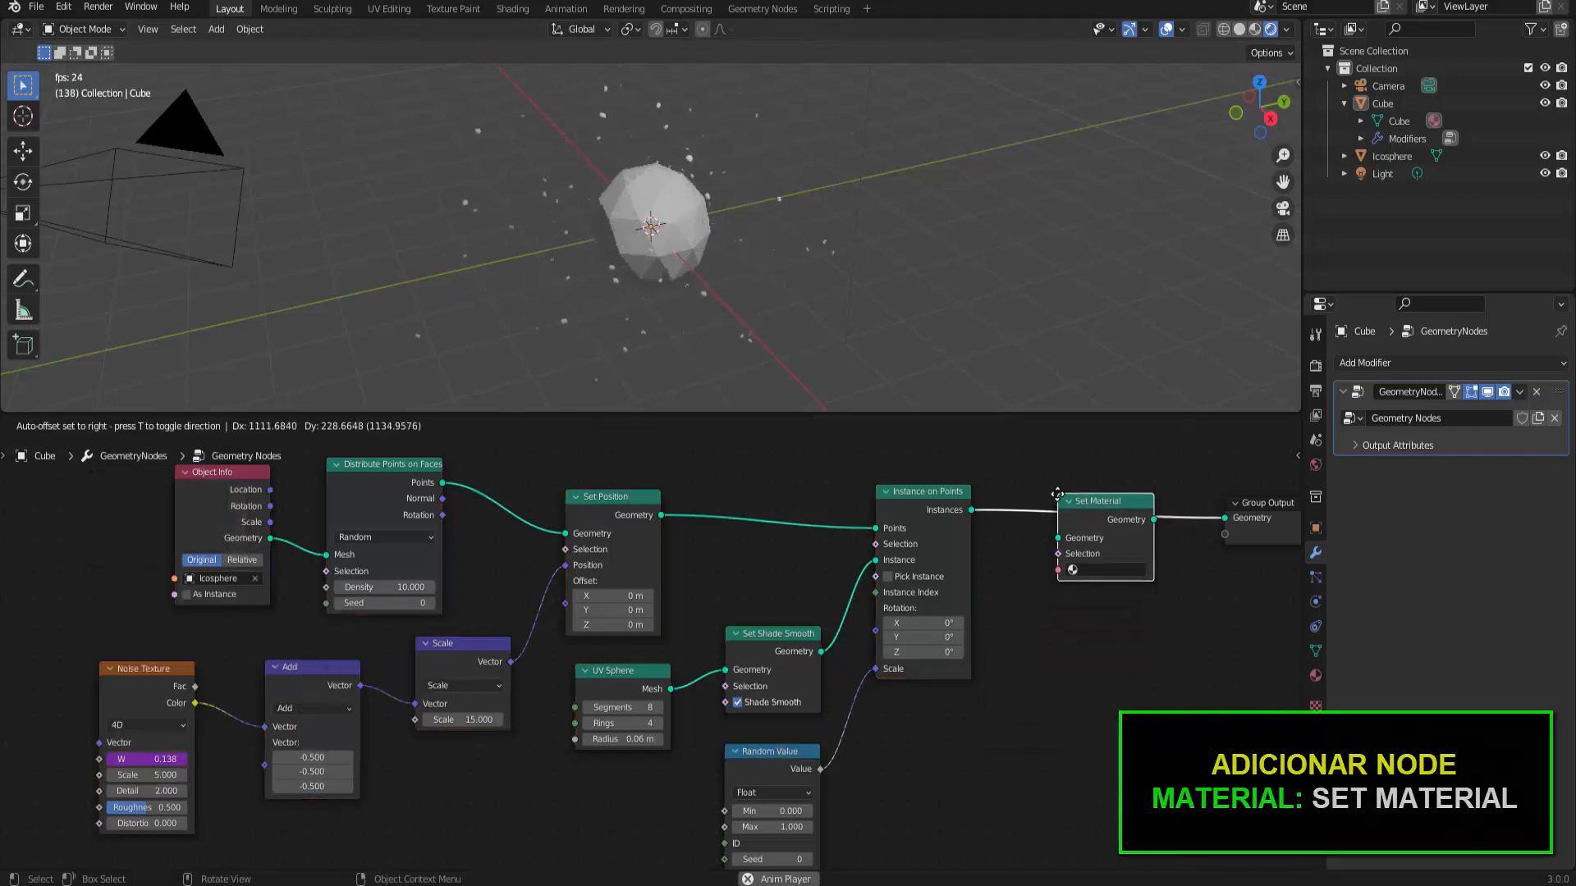
pyautogui.click(1057, 495)
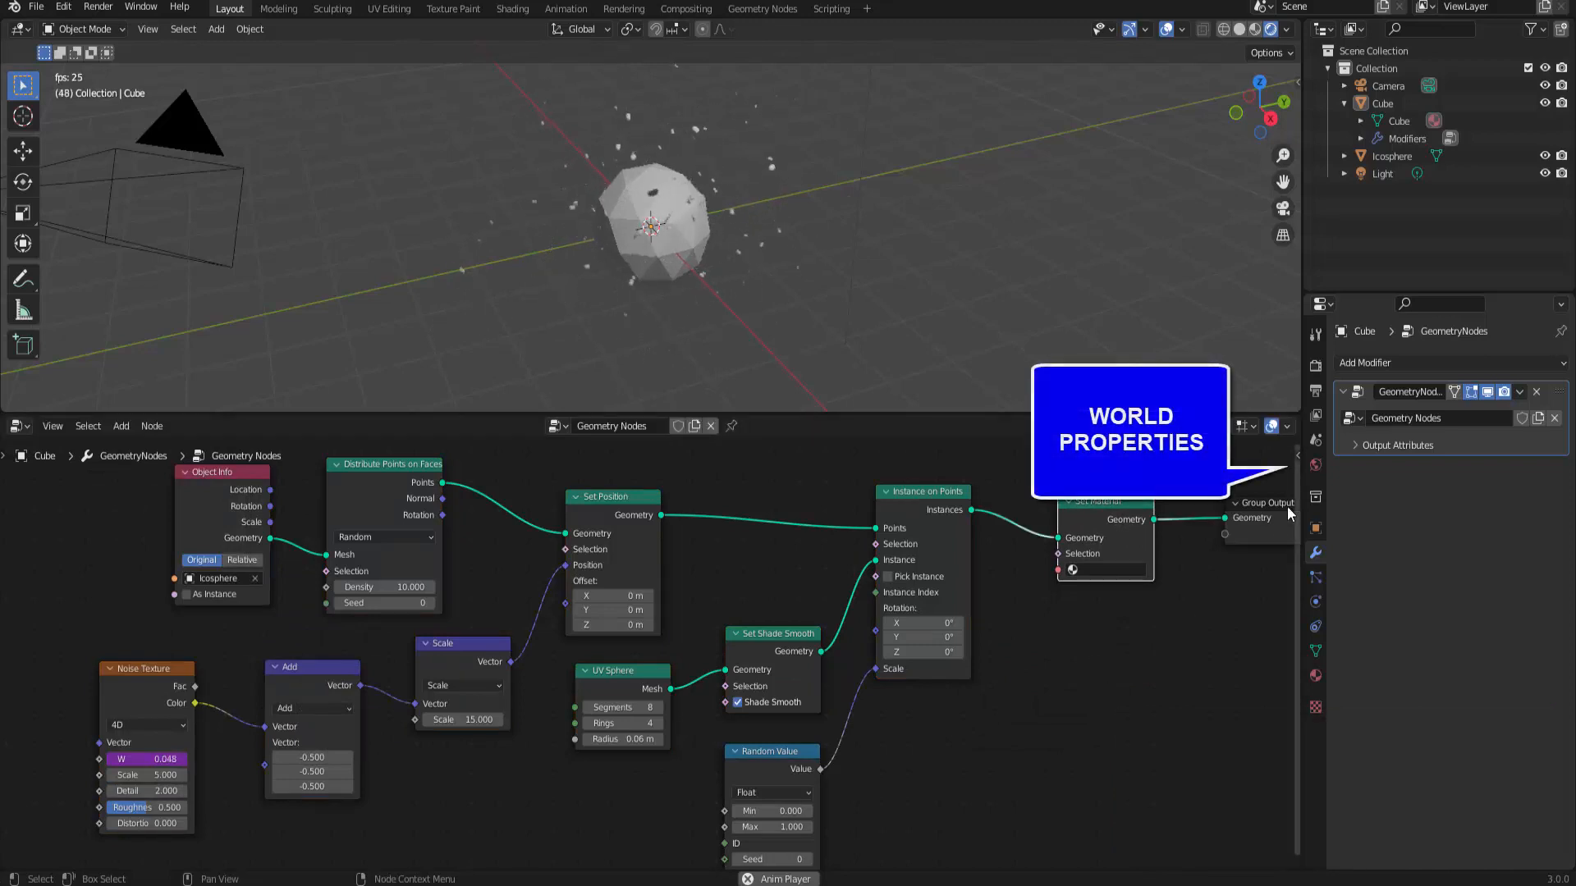
# Set the world background strength to 0.
pyautogui.click(1316, 465)
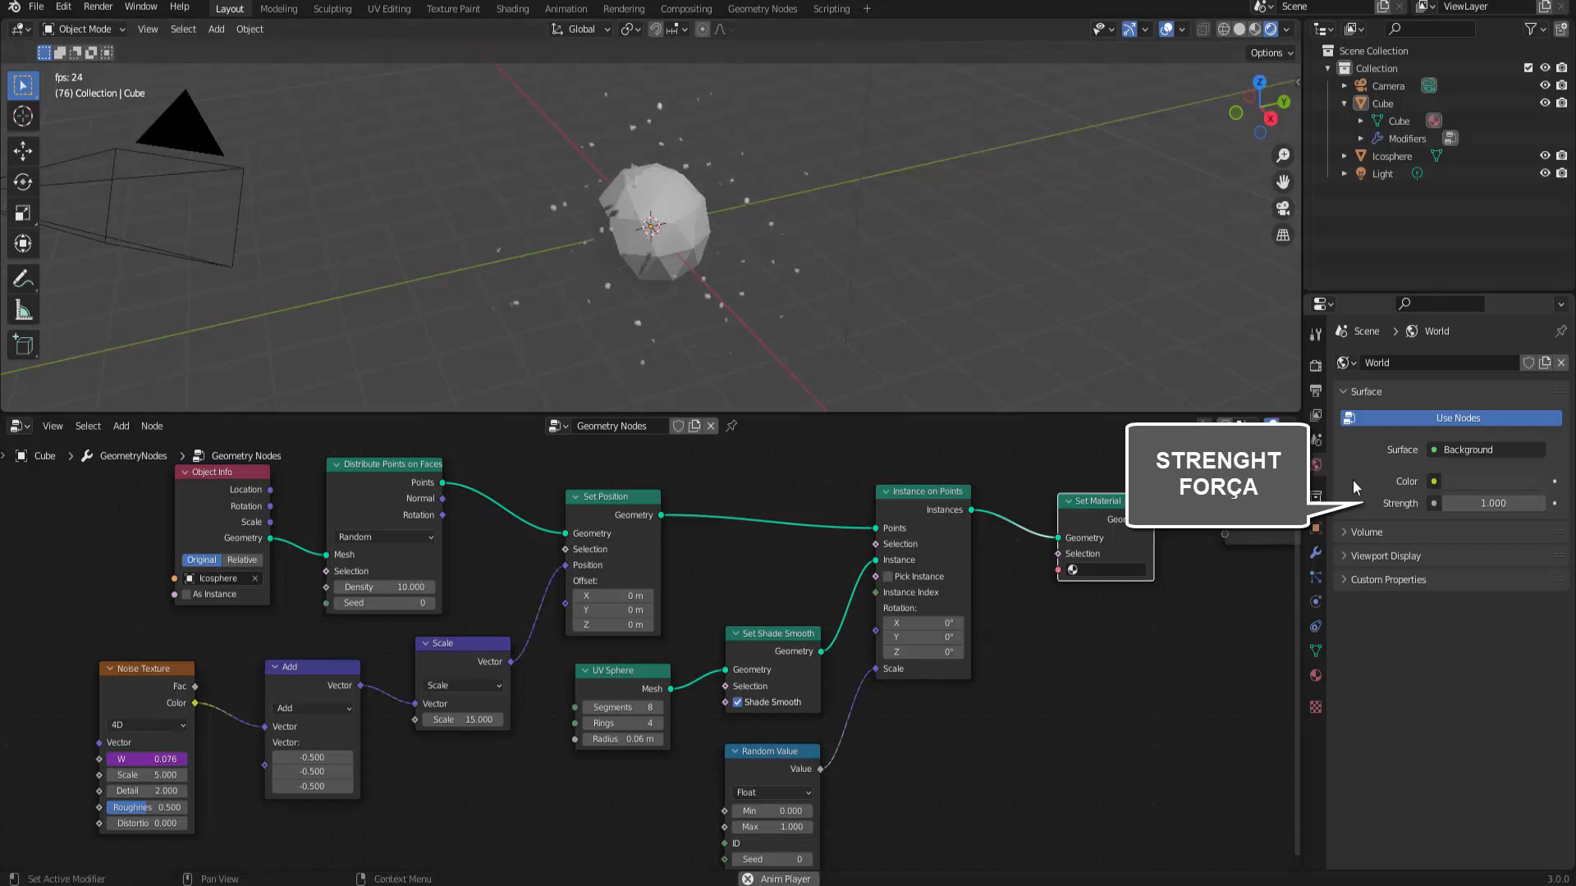
pyautogui.moveTo(1519, 504); pyautogui.dragTo(1449, 504)
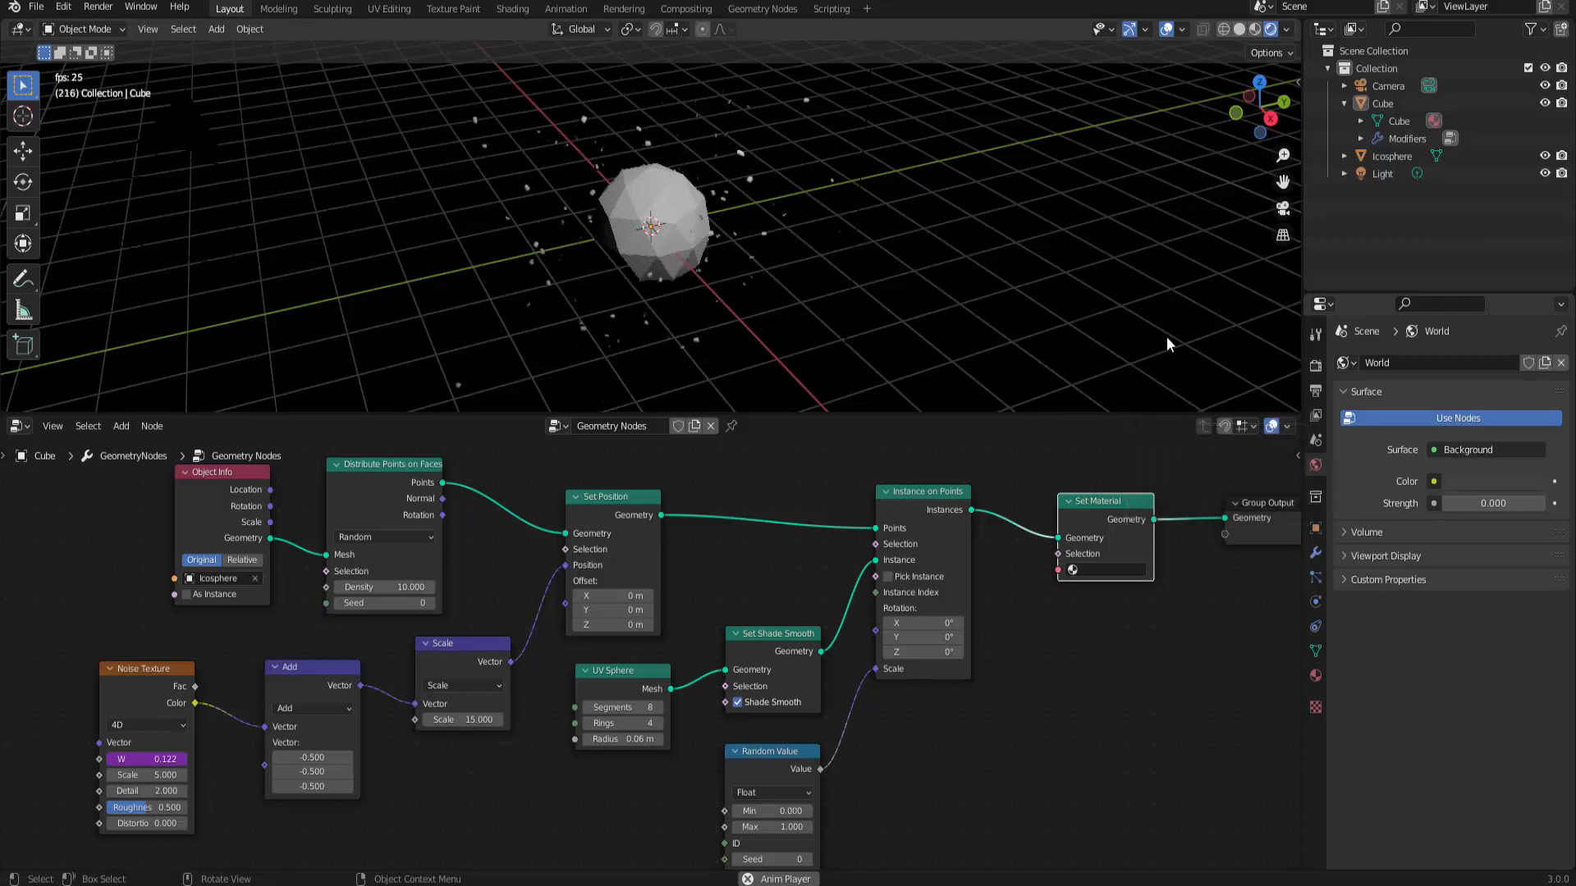
# Add a second material slot to the cube and create a new material in it.
pyautogui.click(1315, 675)
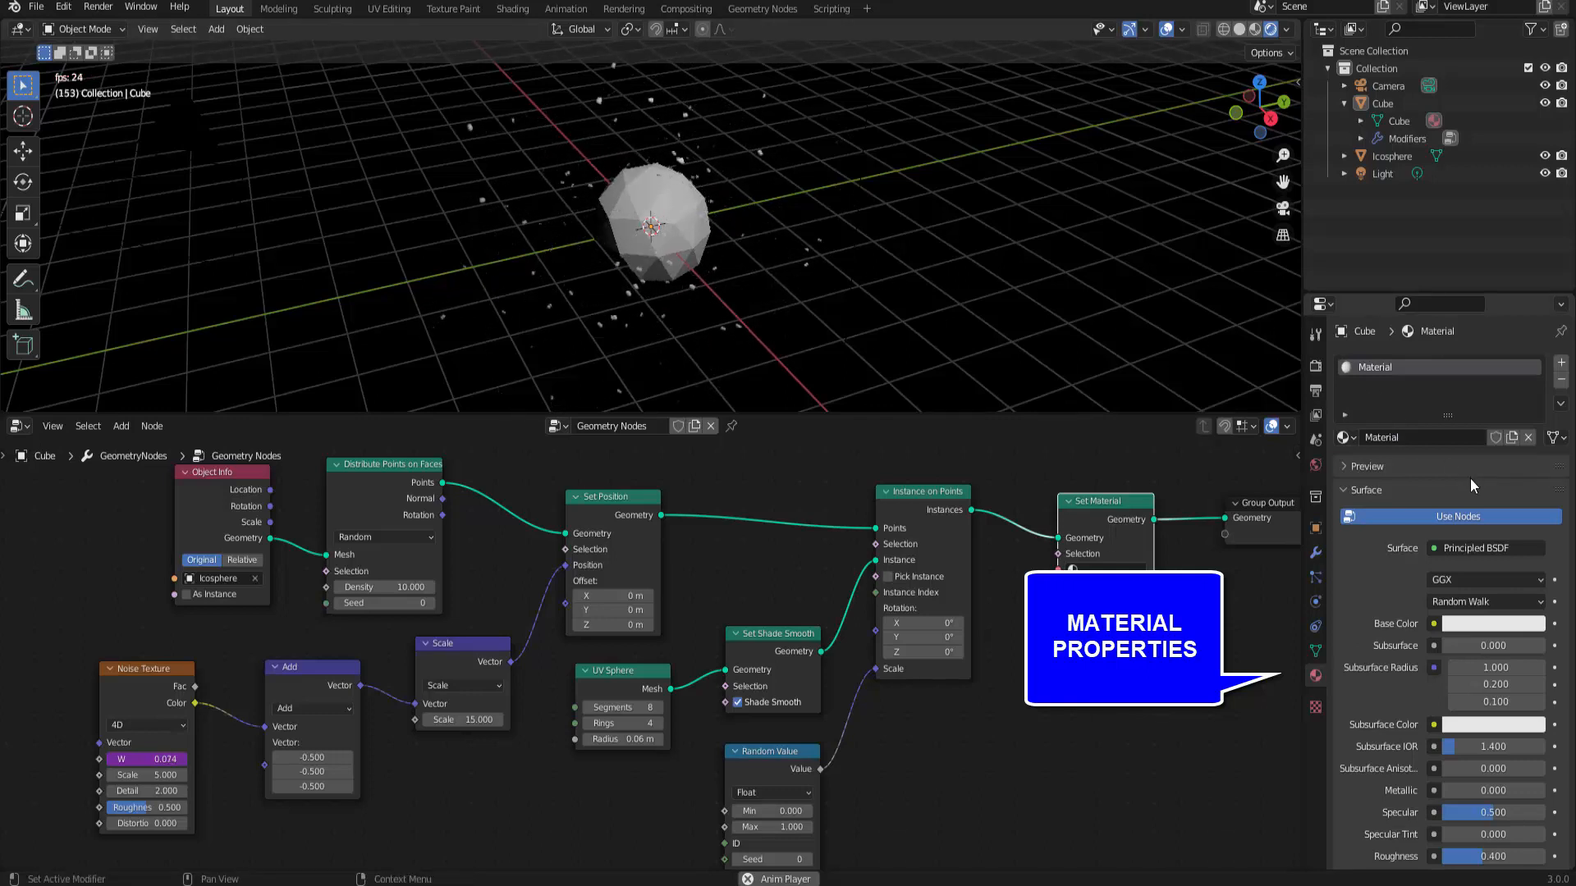
pyautogui.click(1561, 364)
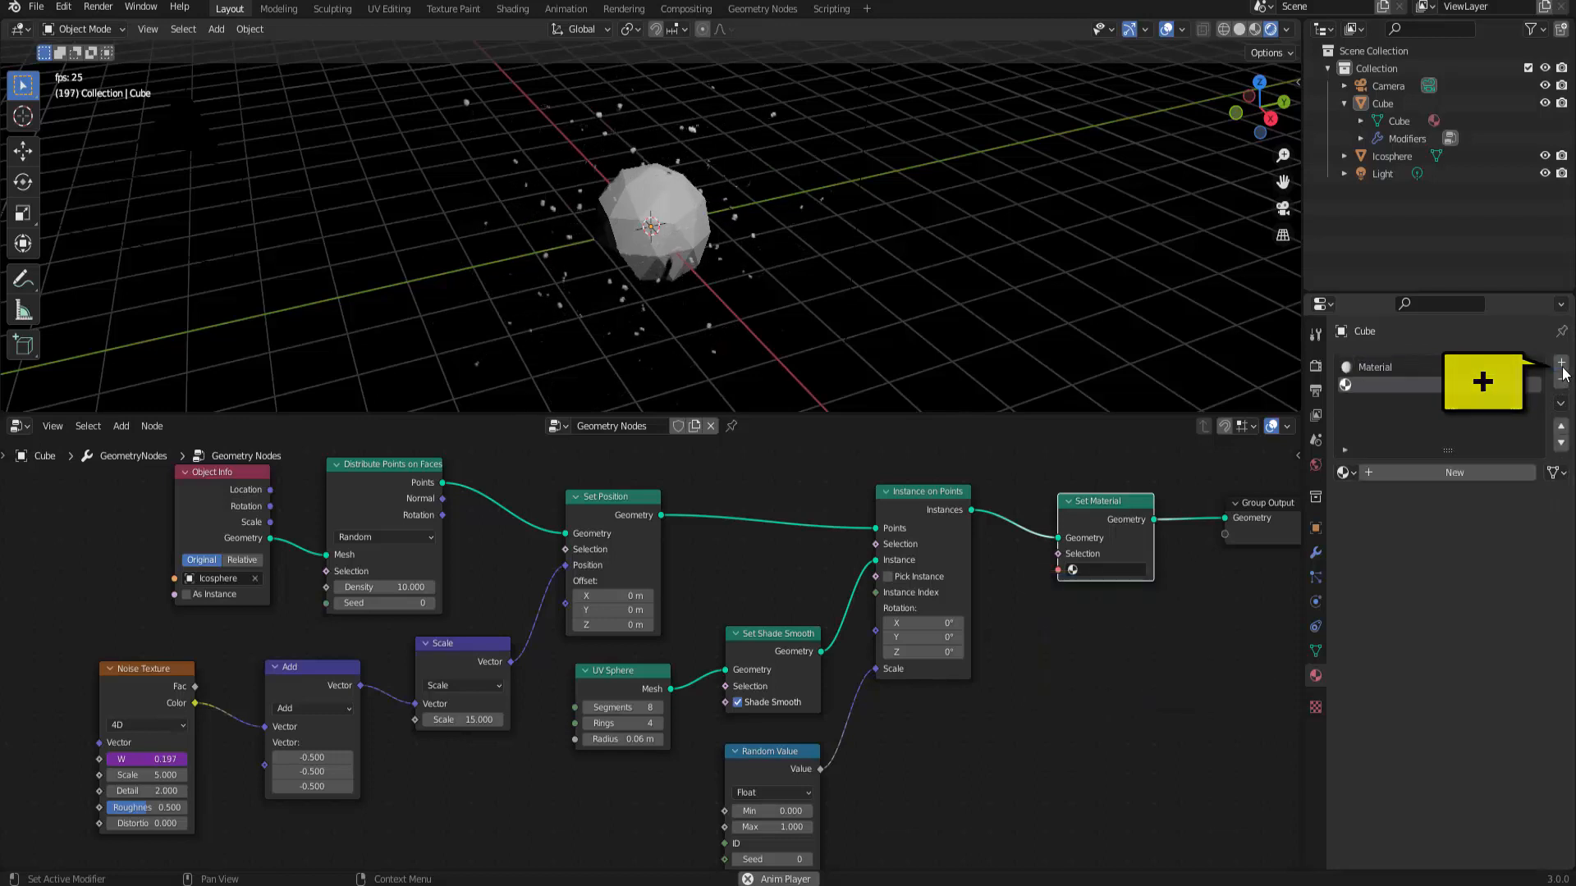
pyautogui.click(1456, 471)
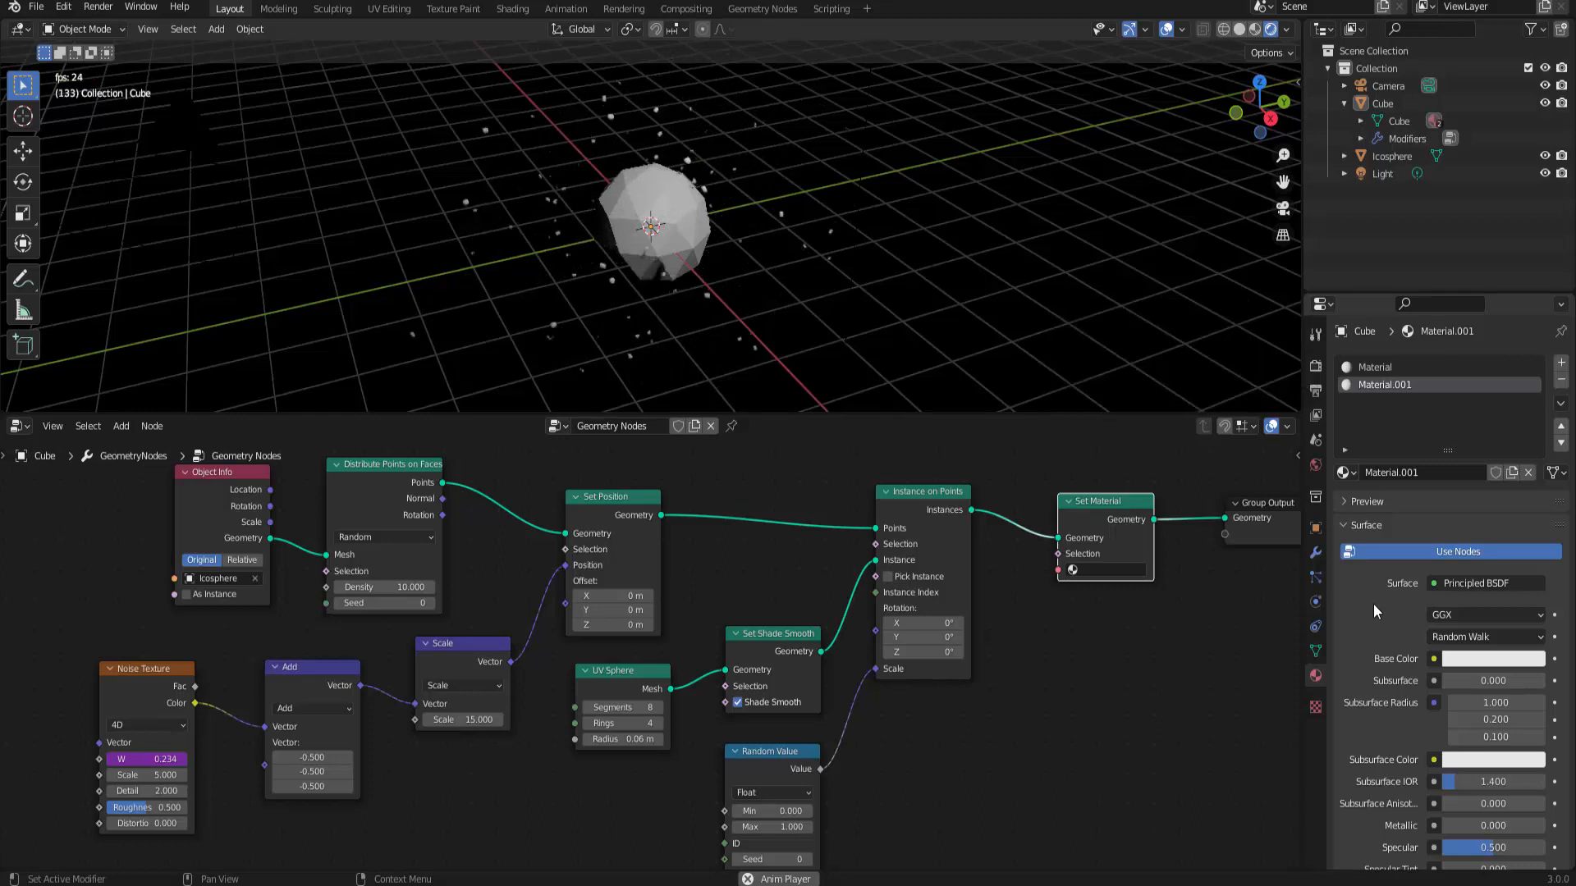
# Give Material.001 an orange emission color with emission strength 18 and assign it in the Set Material node.
pyautogui.scroll(-8, 1372, 603)
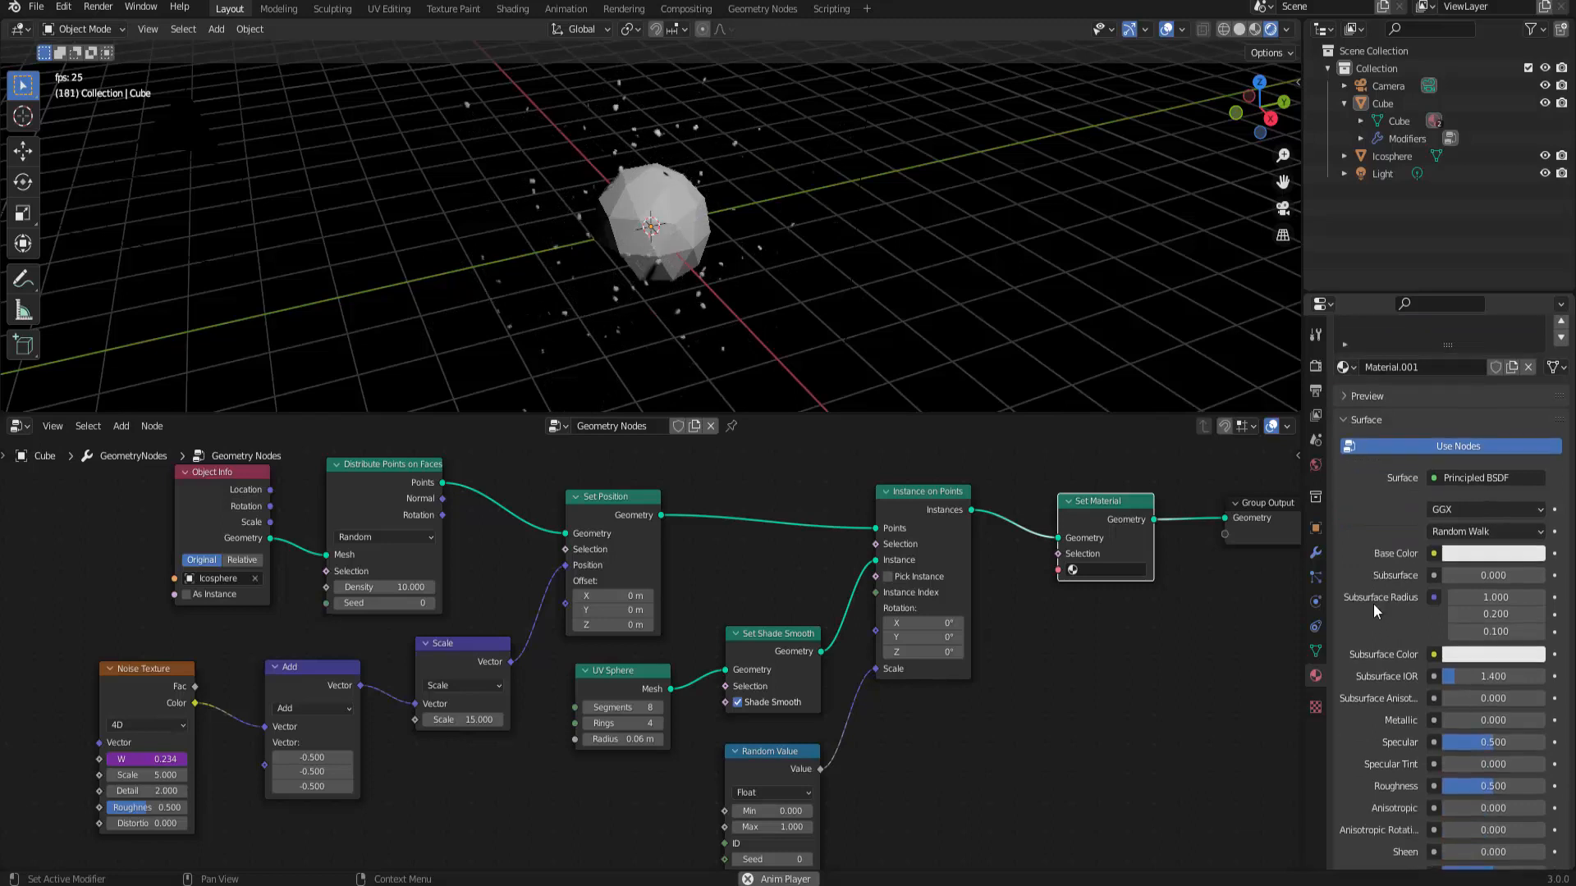
pyautogui.scroll(-8, 1372, 603)
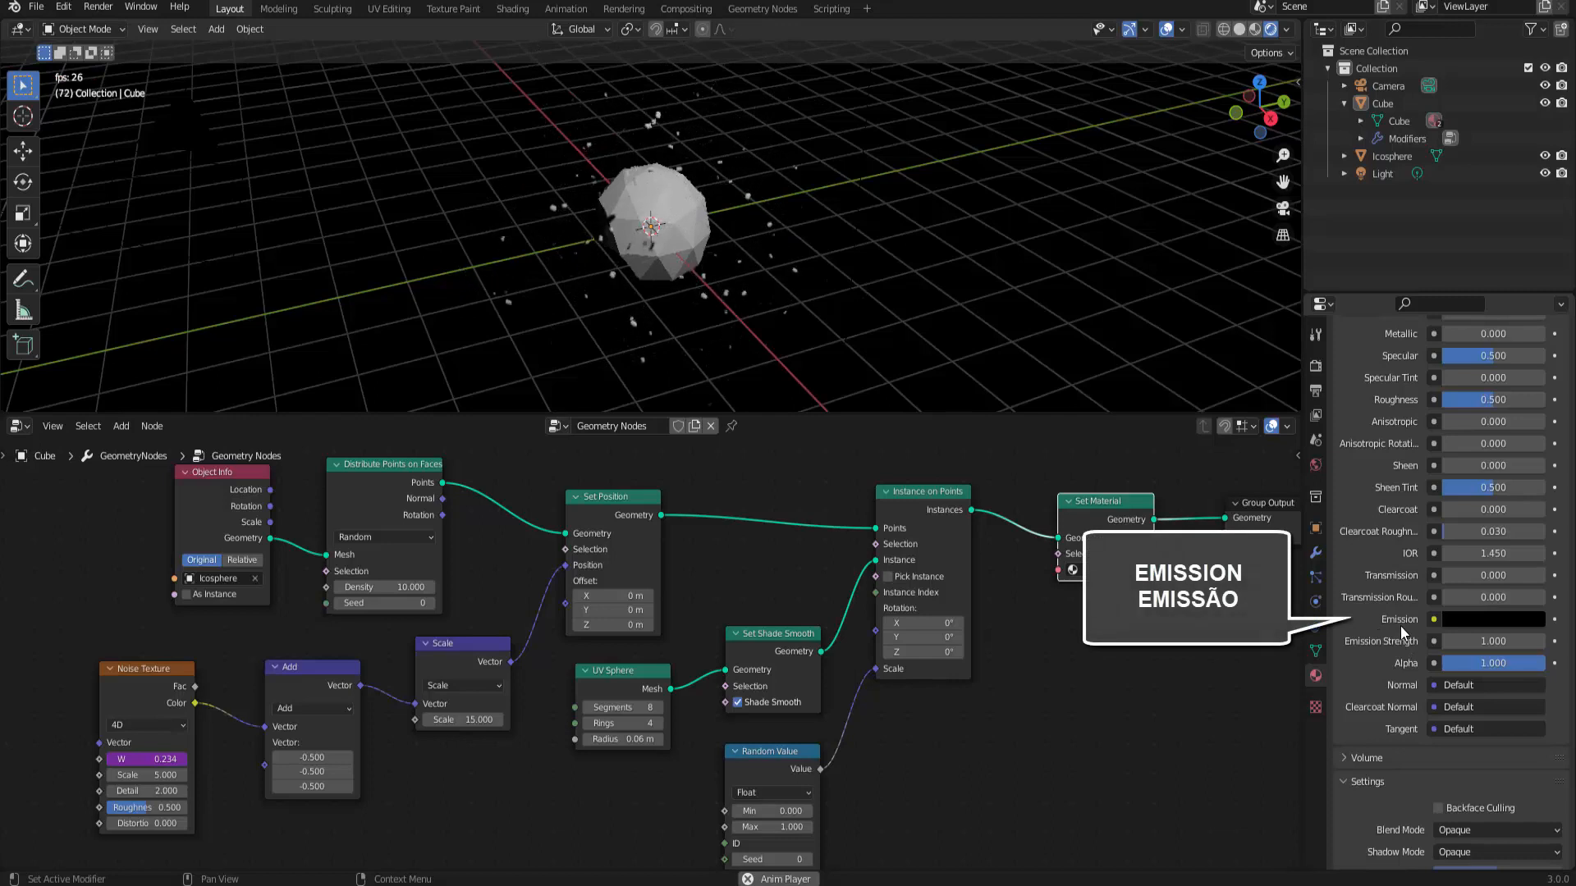
pyautogui.click(1489, 621)
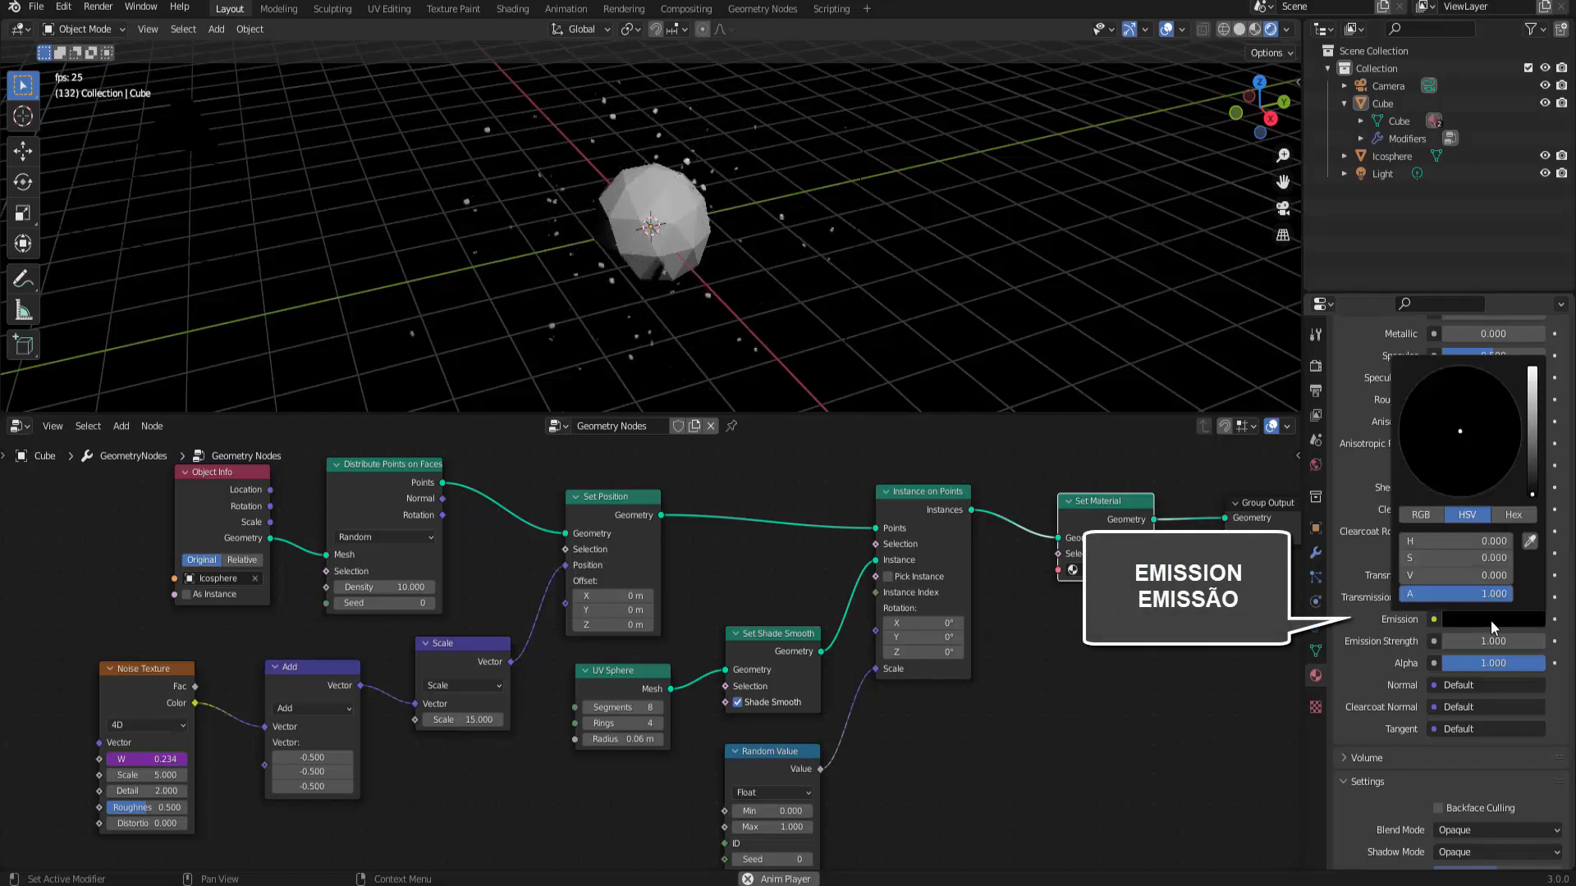
pyautogui.click(1533, 377)
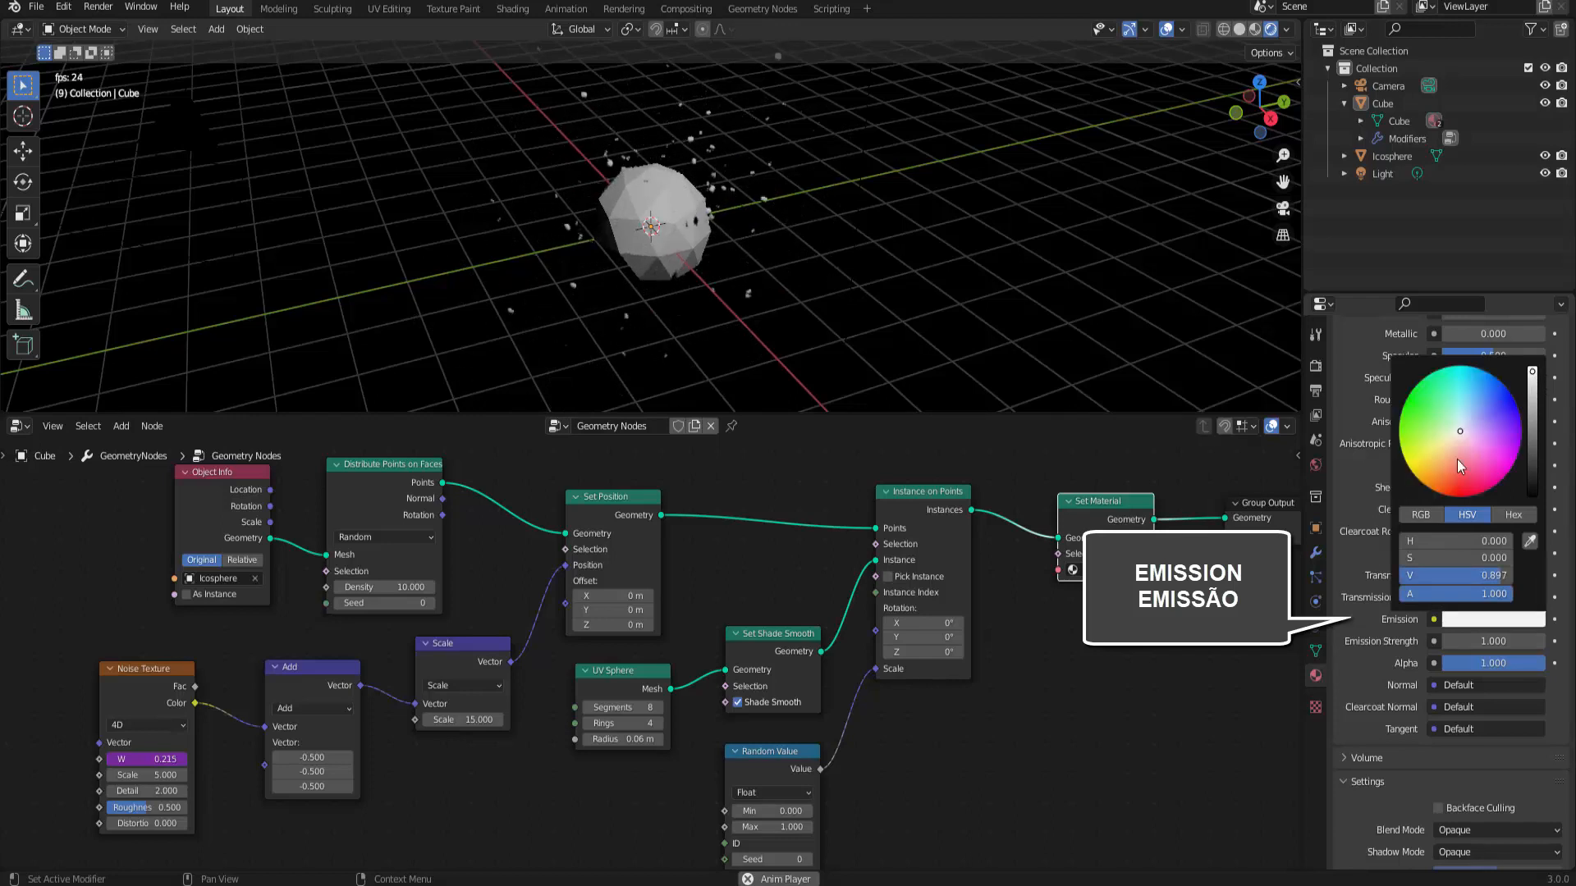
pyautogui.click(1428, 481)
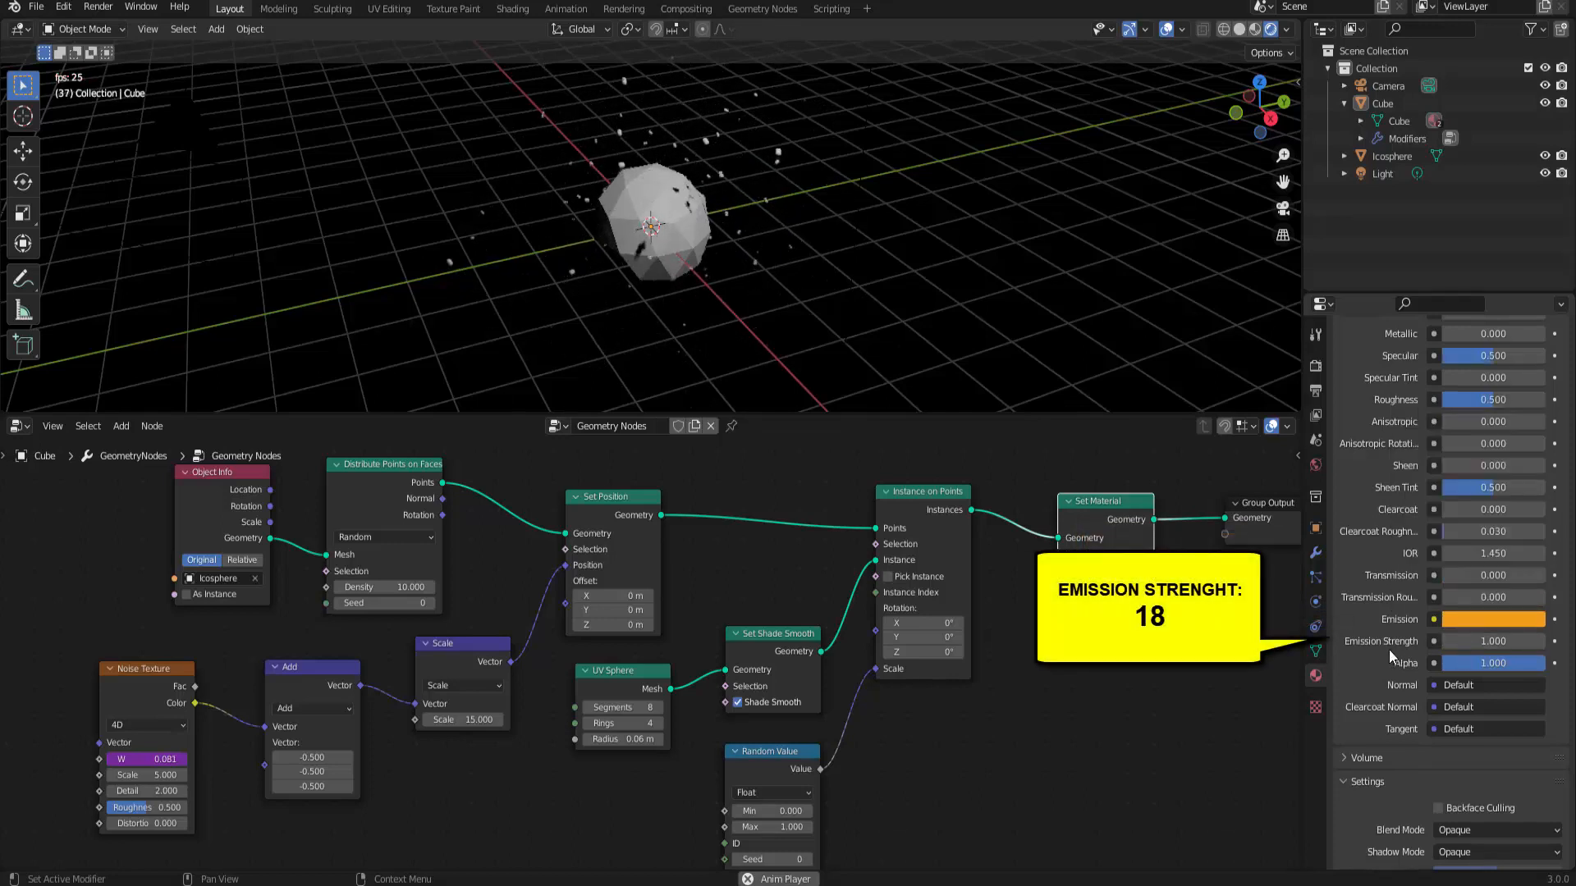
pyautogui.click(1484, 641)
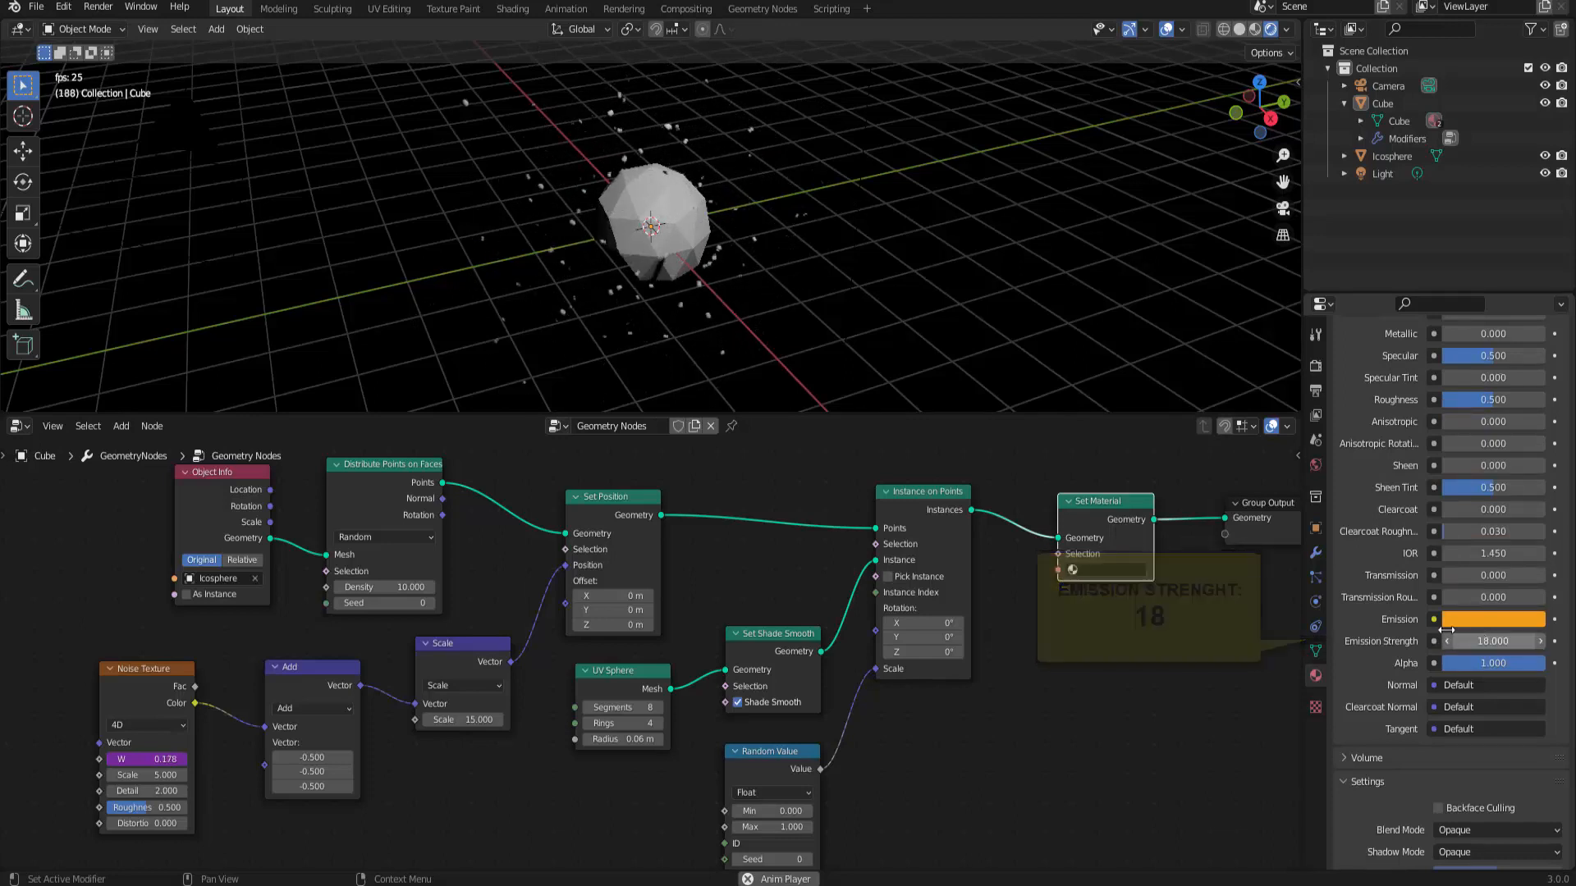
pyautogui.scroll(10, 1436, 628)
pyautogui.scroll(3, 1432, 624)
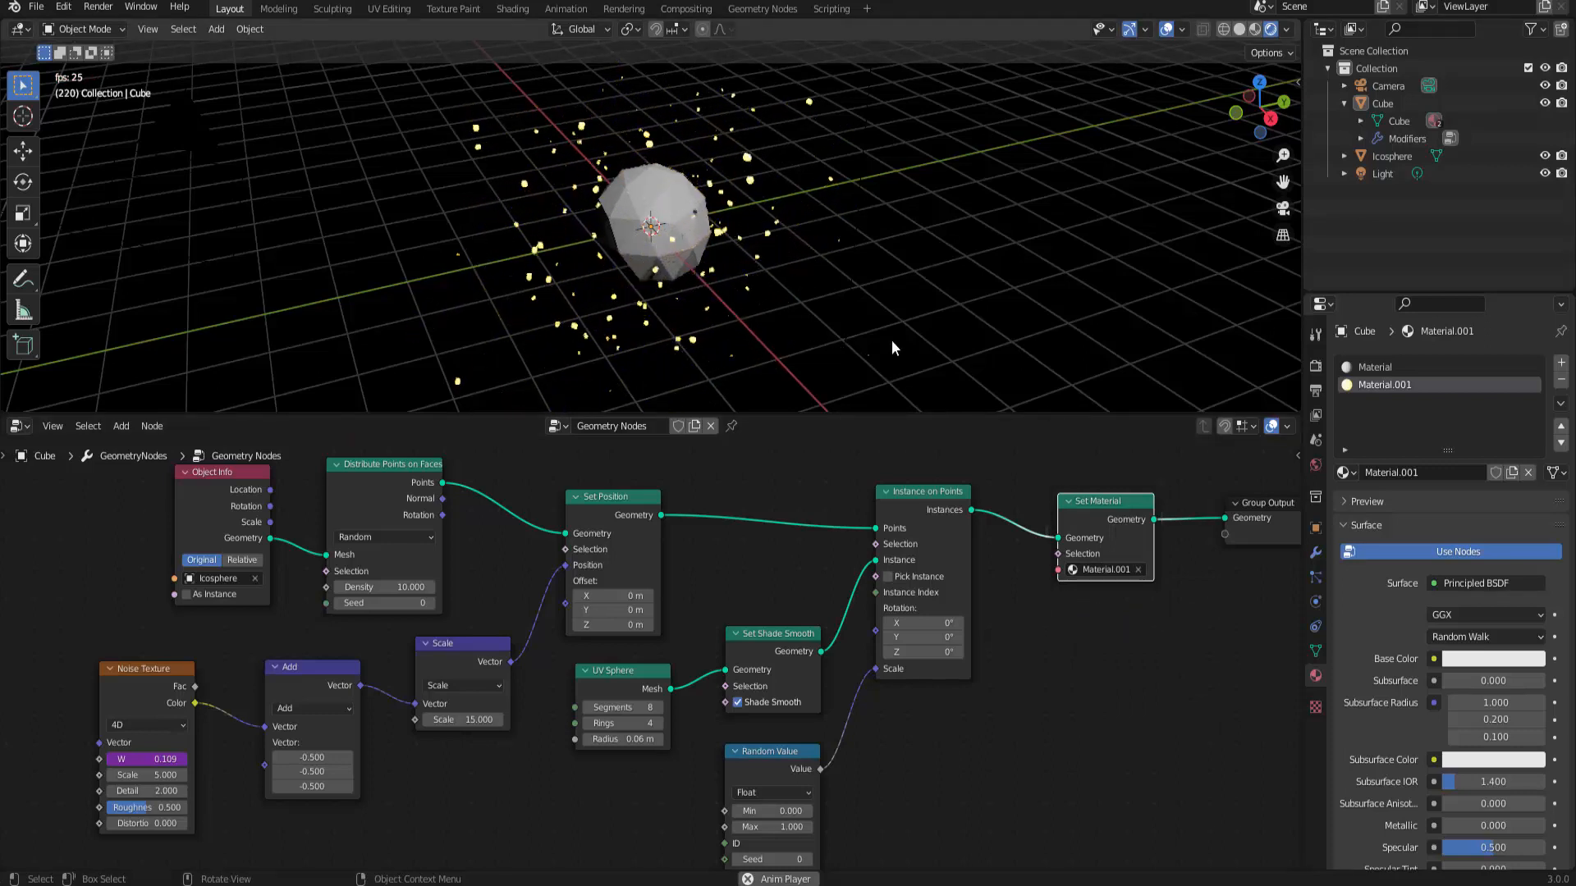
# Set Material.001's shadow mode to None and enable Bloom in the Eevee render settings.
pyautogui.scroll(-15, 1409, 659)
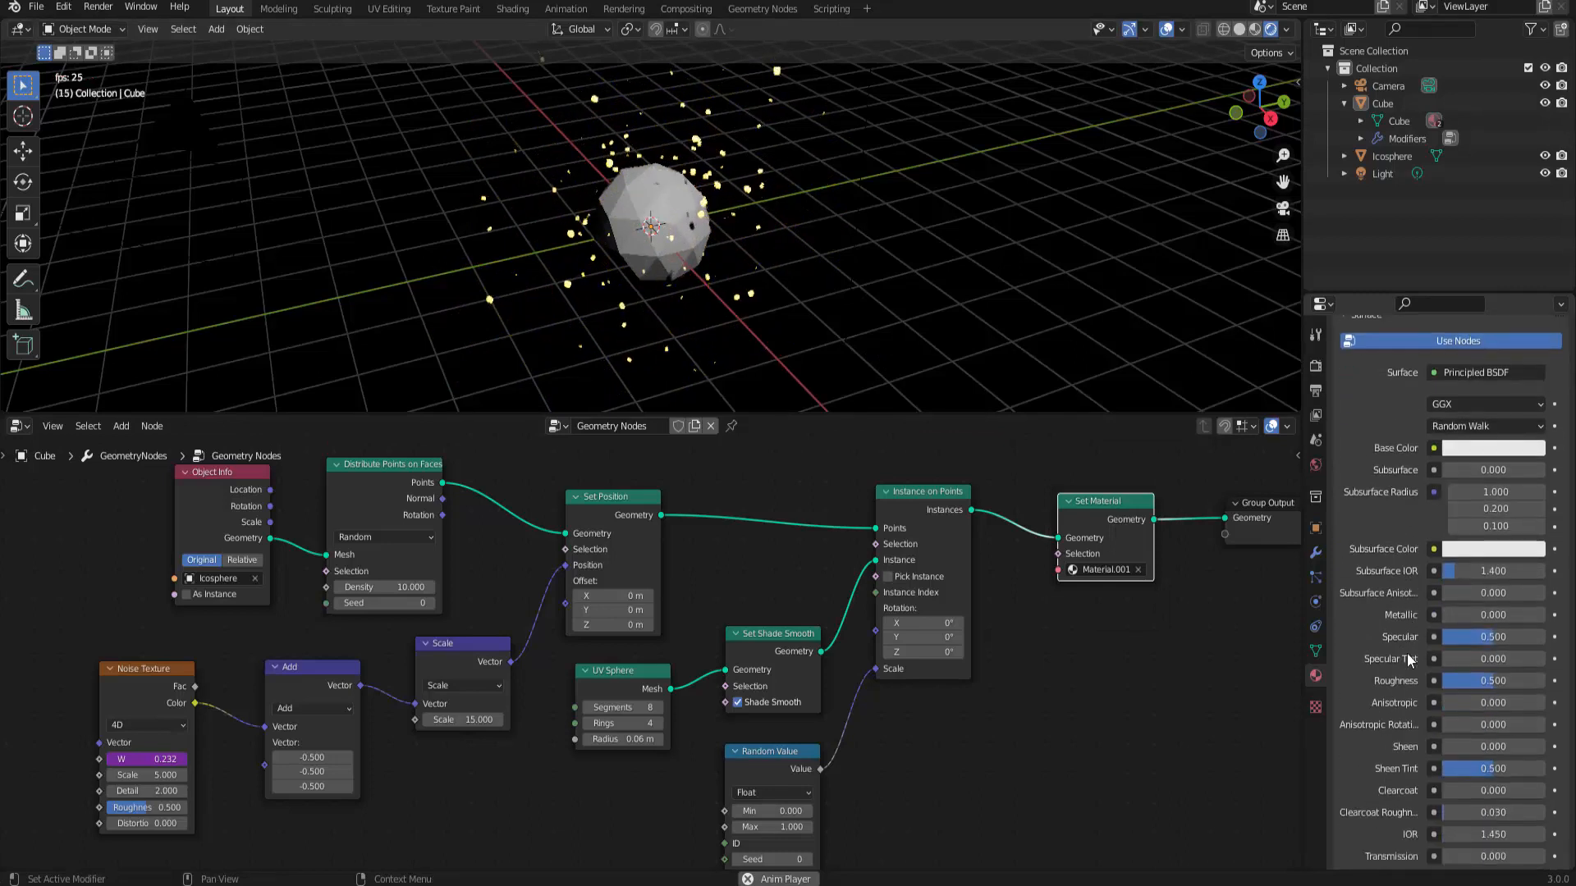
pyautogui.scroll(-6, 1406, 653)
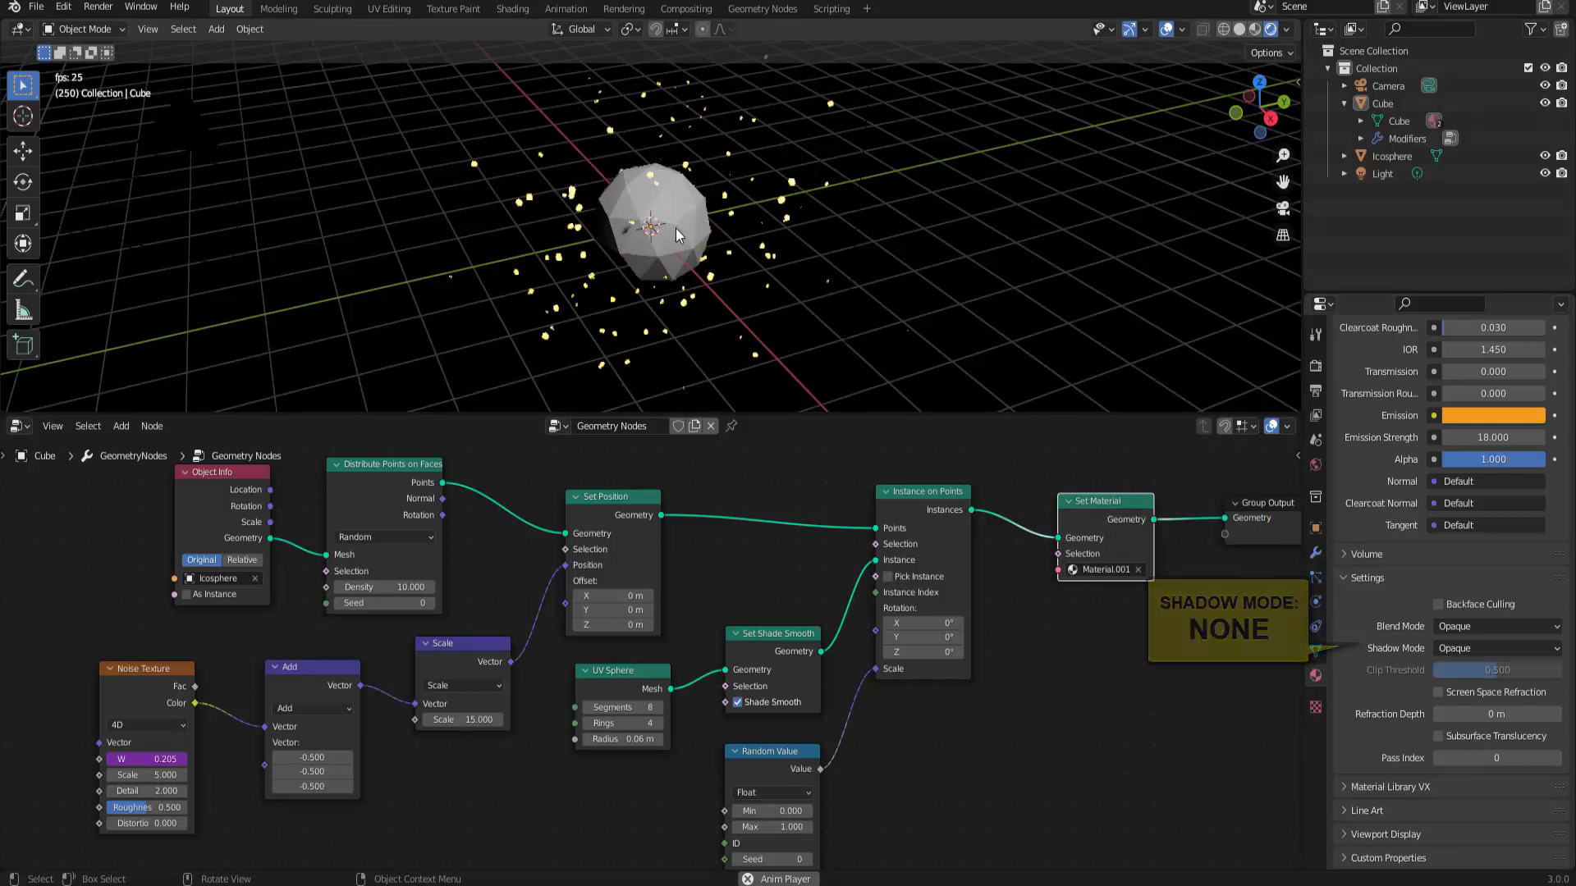
pyautogui.click(1460, 650)
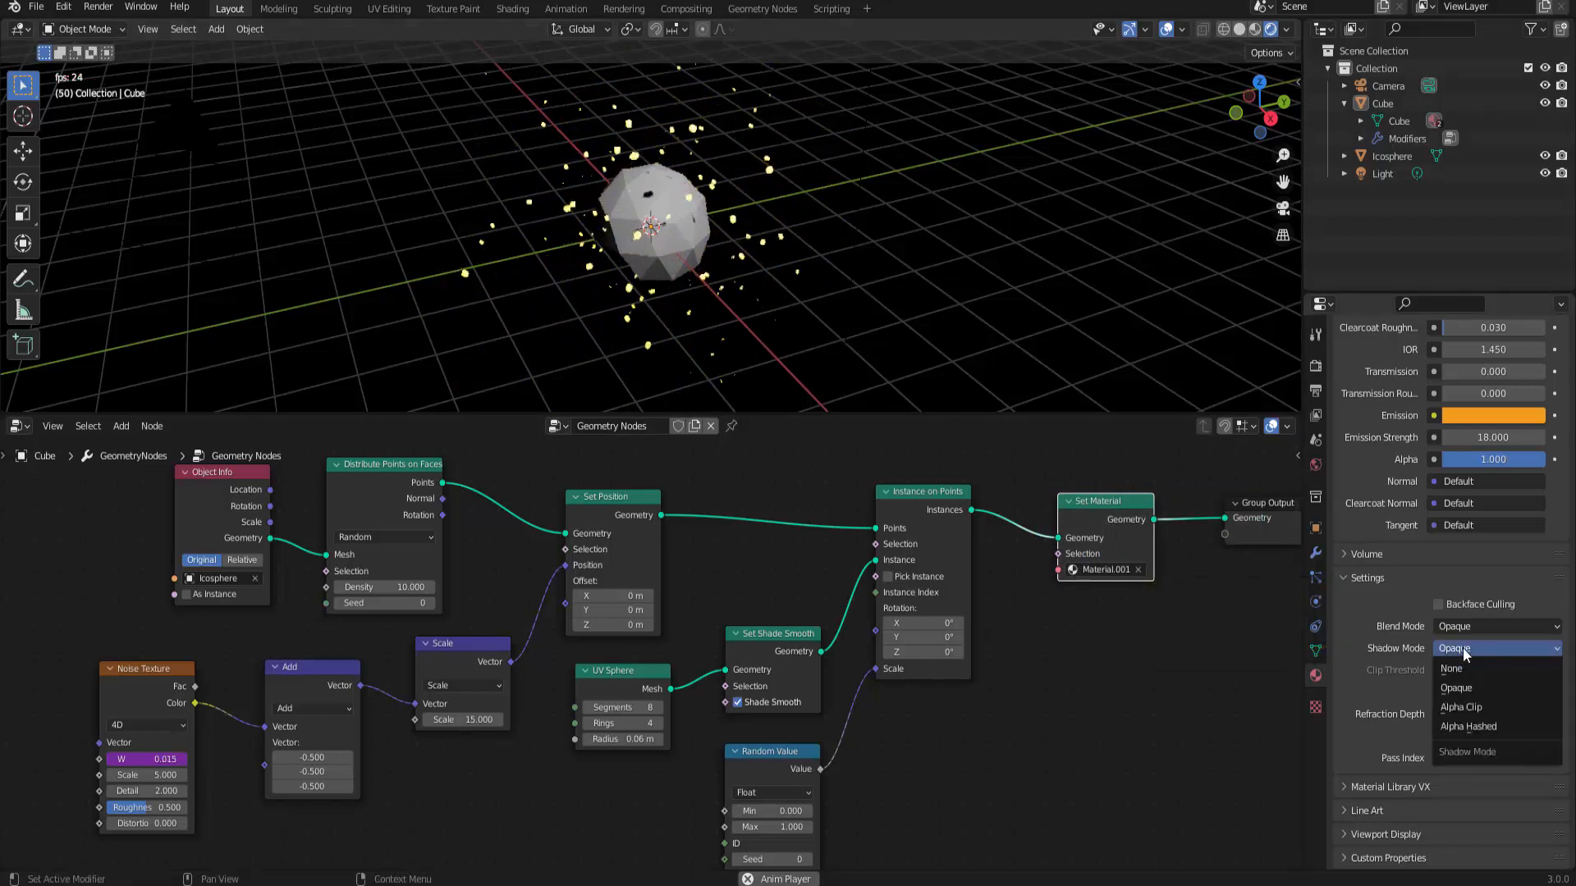
pyautogui.click(1458, 663)
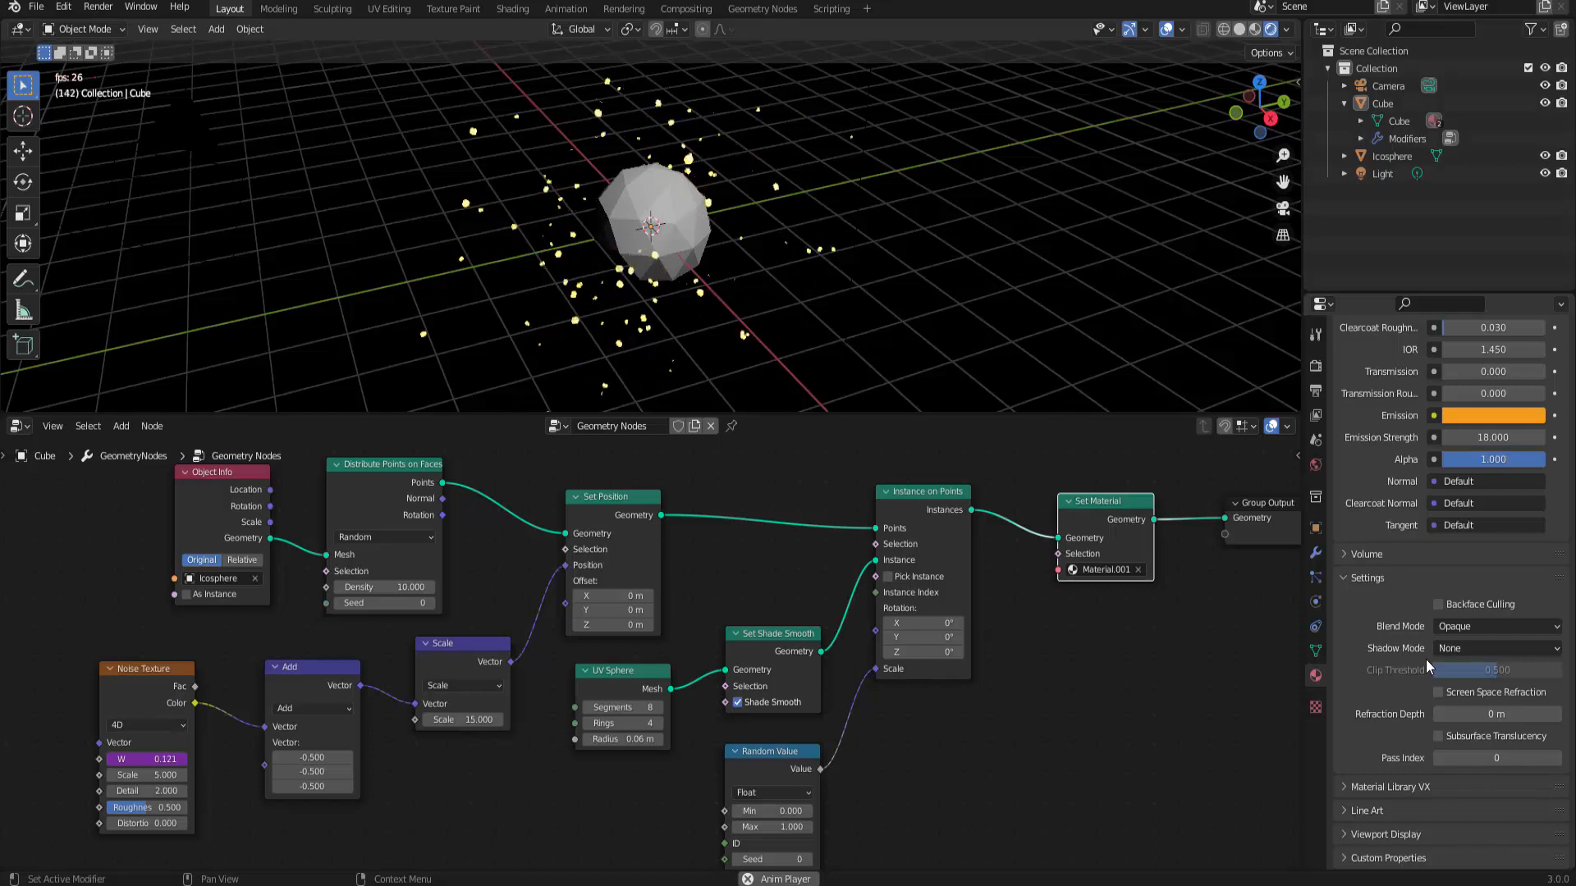
pyautogui.click(1316, 366)
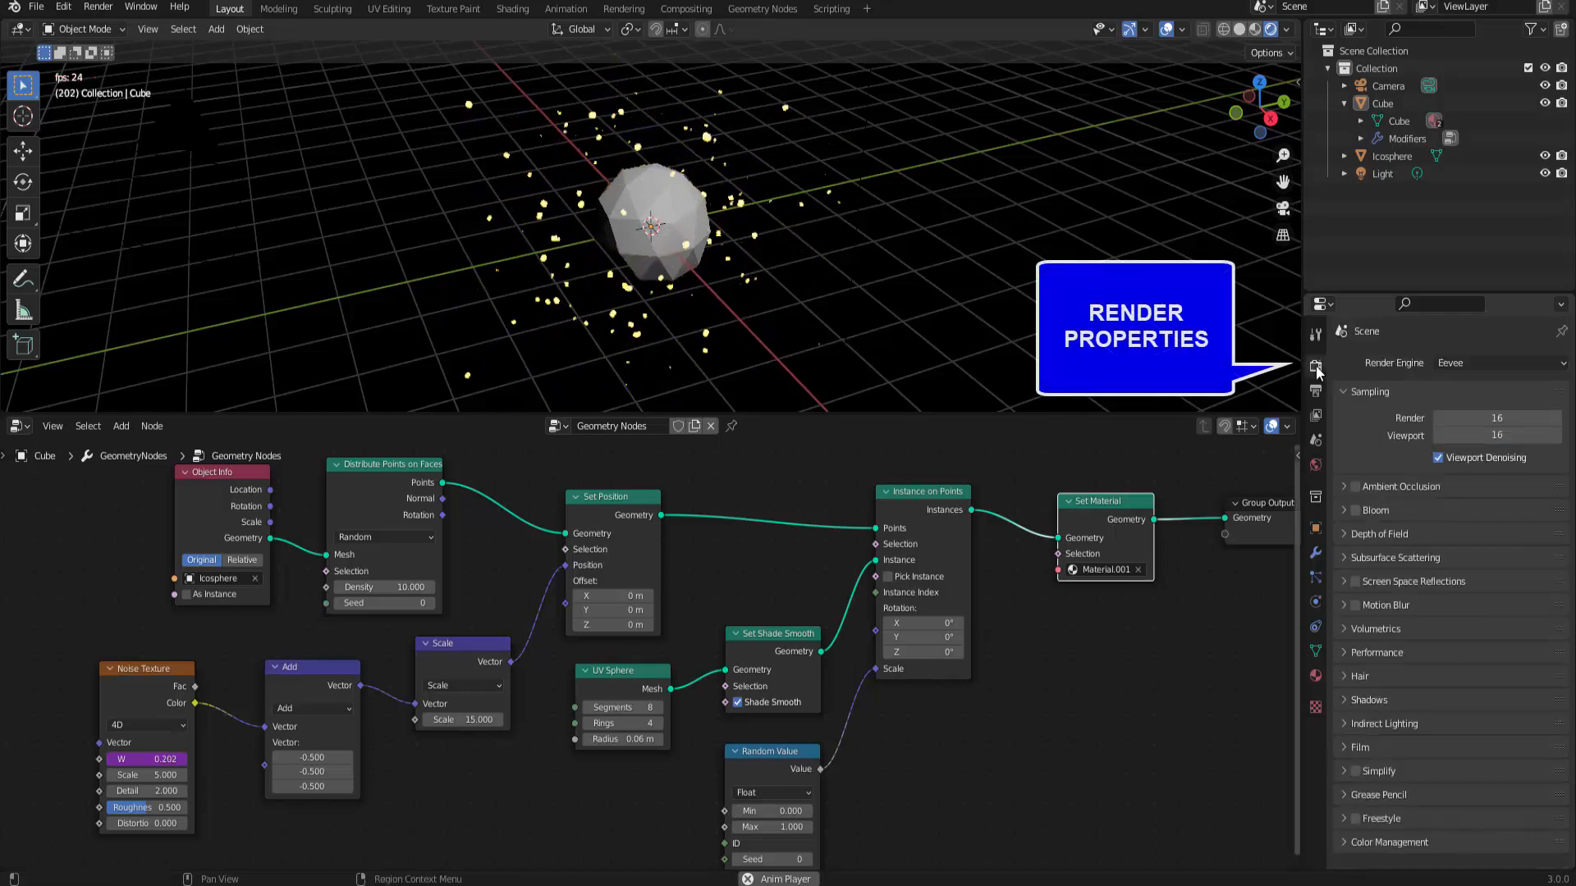
pyautogui.click(1355, 510)
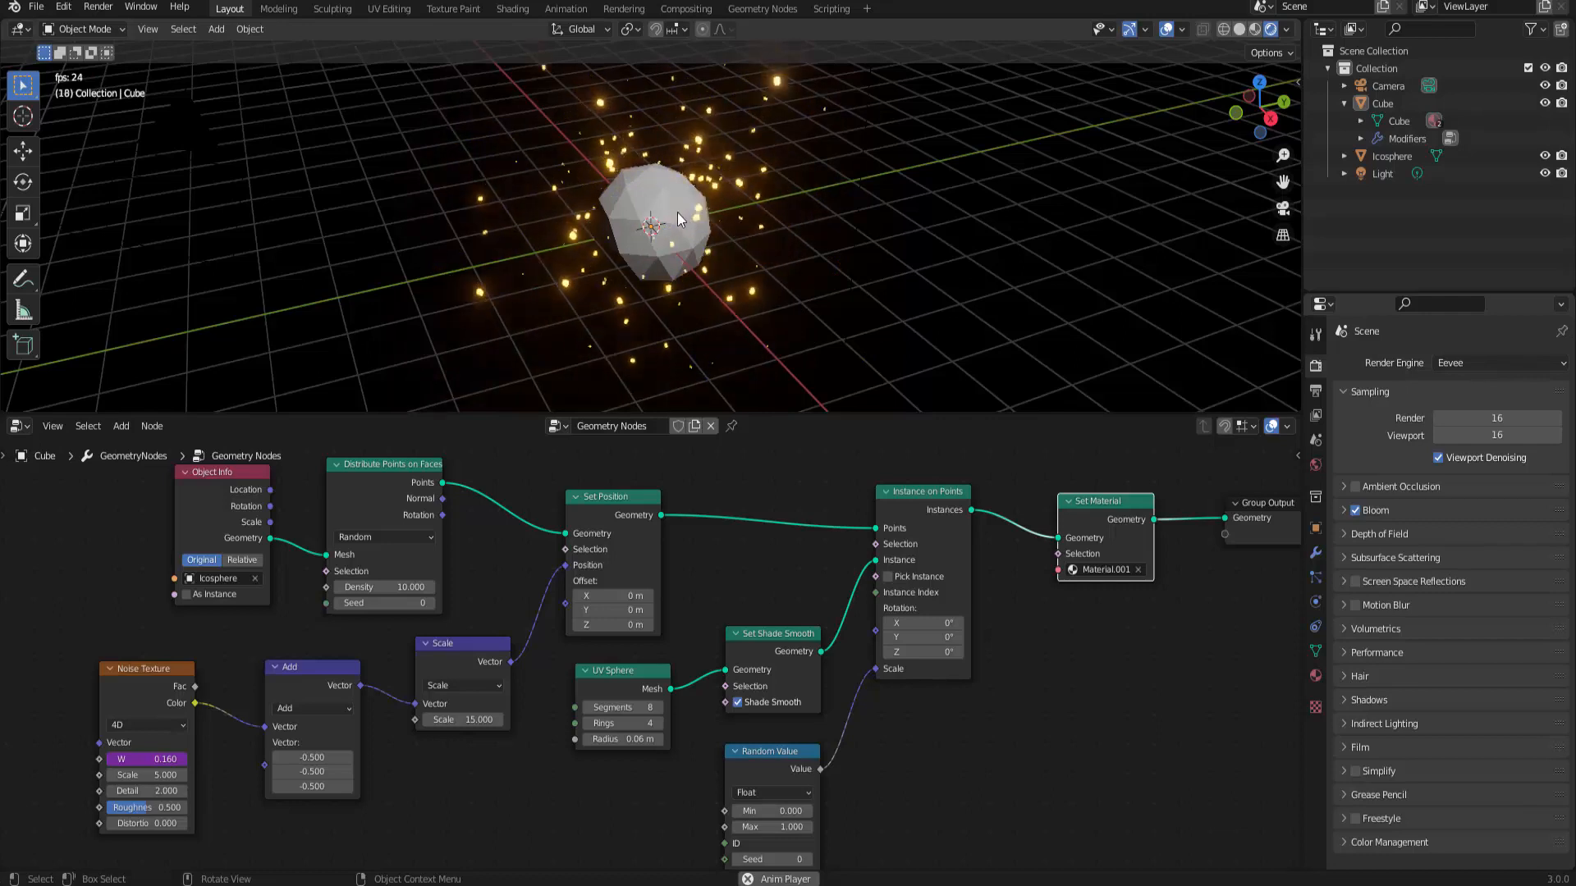
# Create a new material on the icosphere and raise its Metallic value to about 0.95.
pyautogui.click(657, 204)
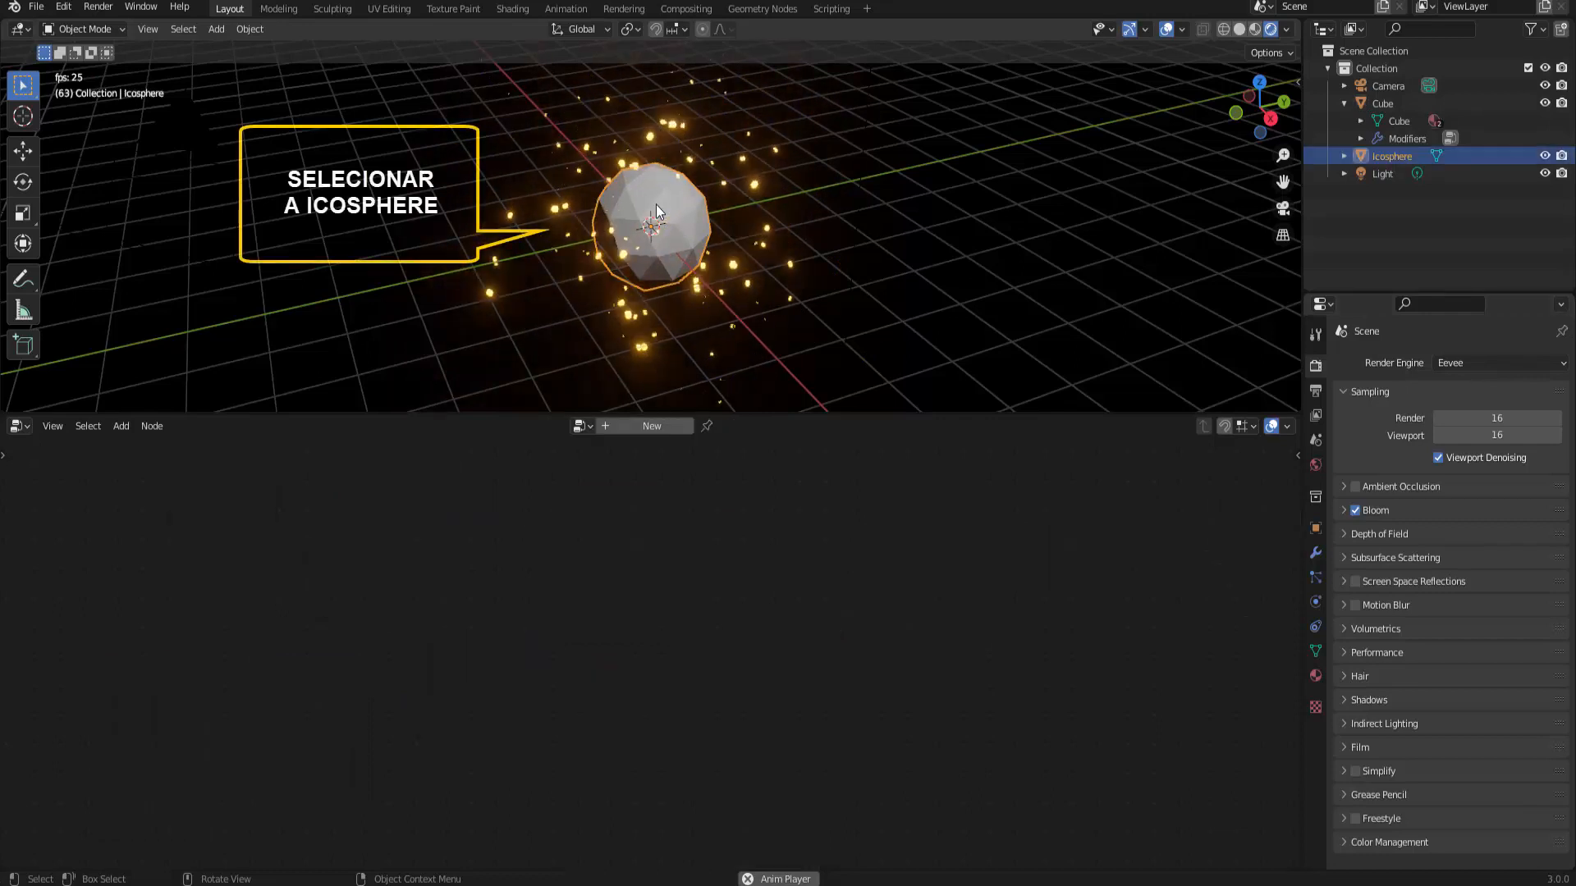
pyautogui.click(1316, 675)
pyautogui.click(1481, 438)
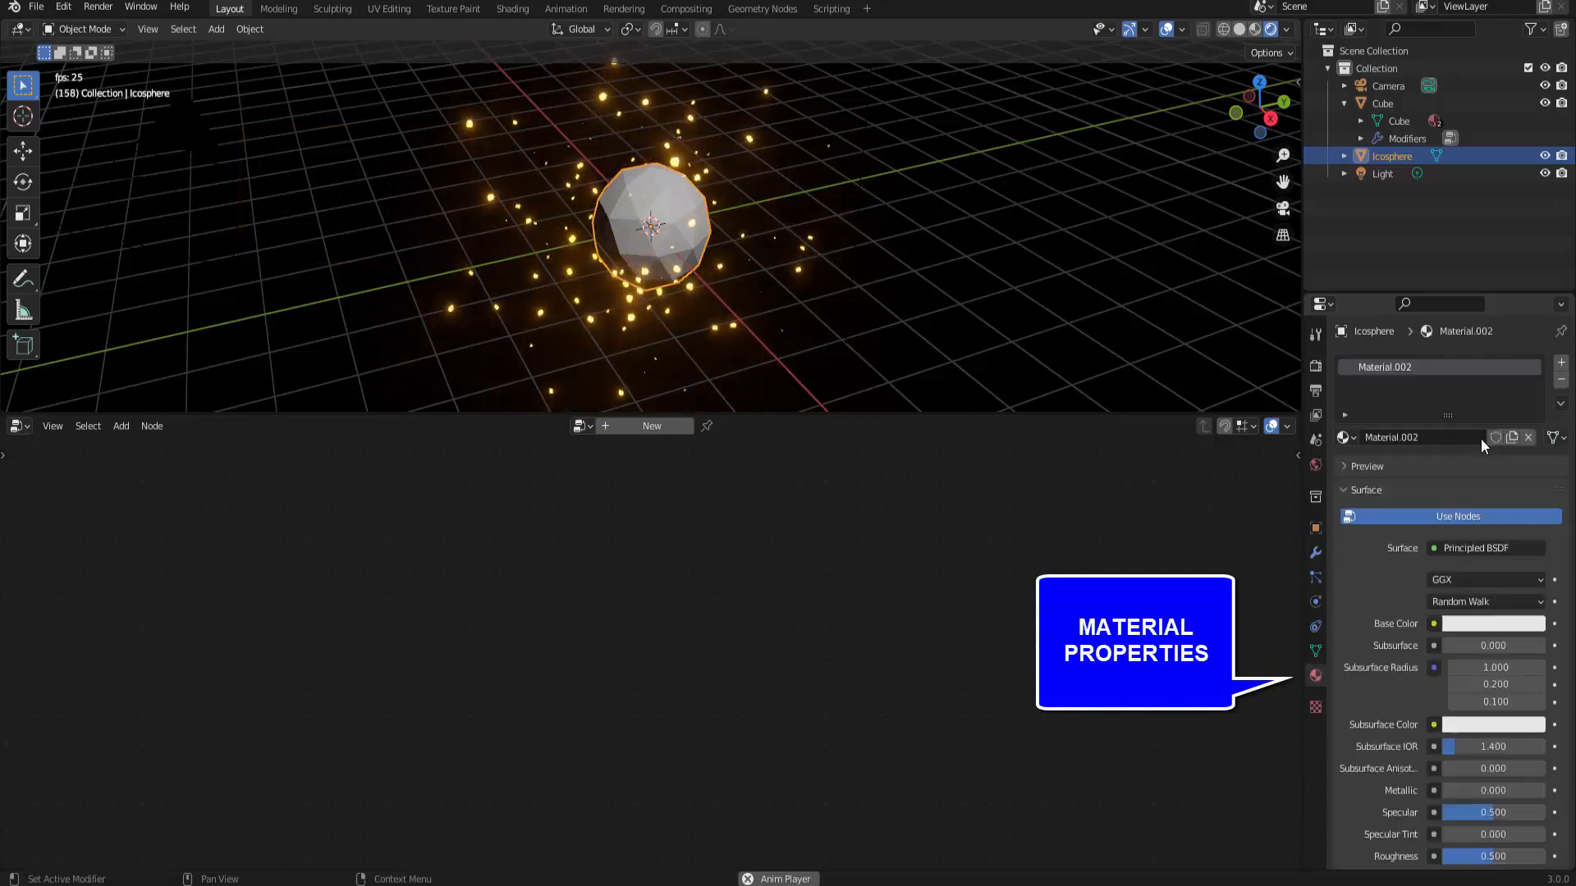
pyautogui.scroll(-2, 1366, 694)
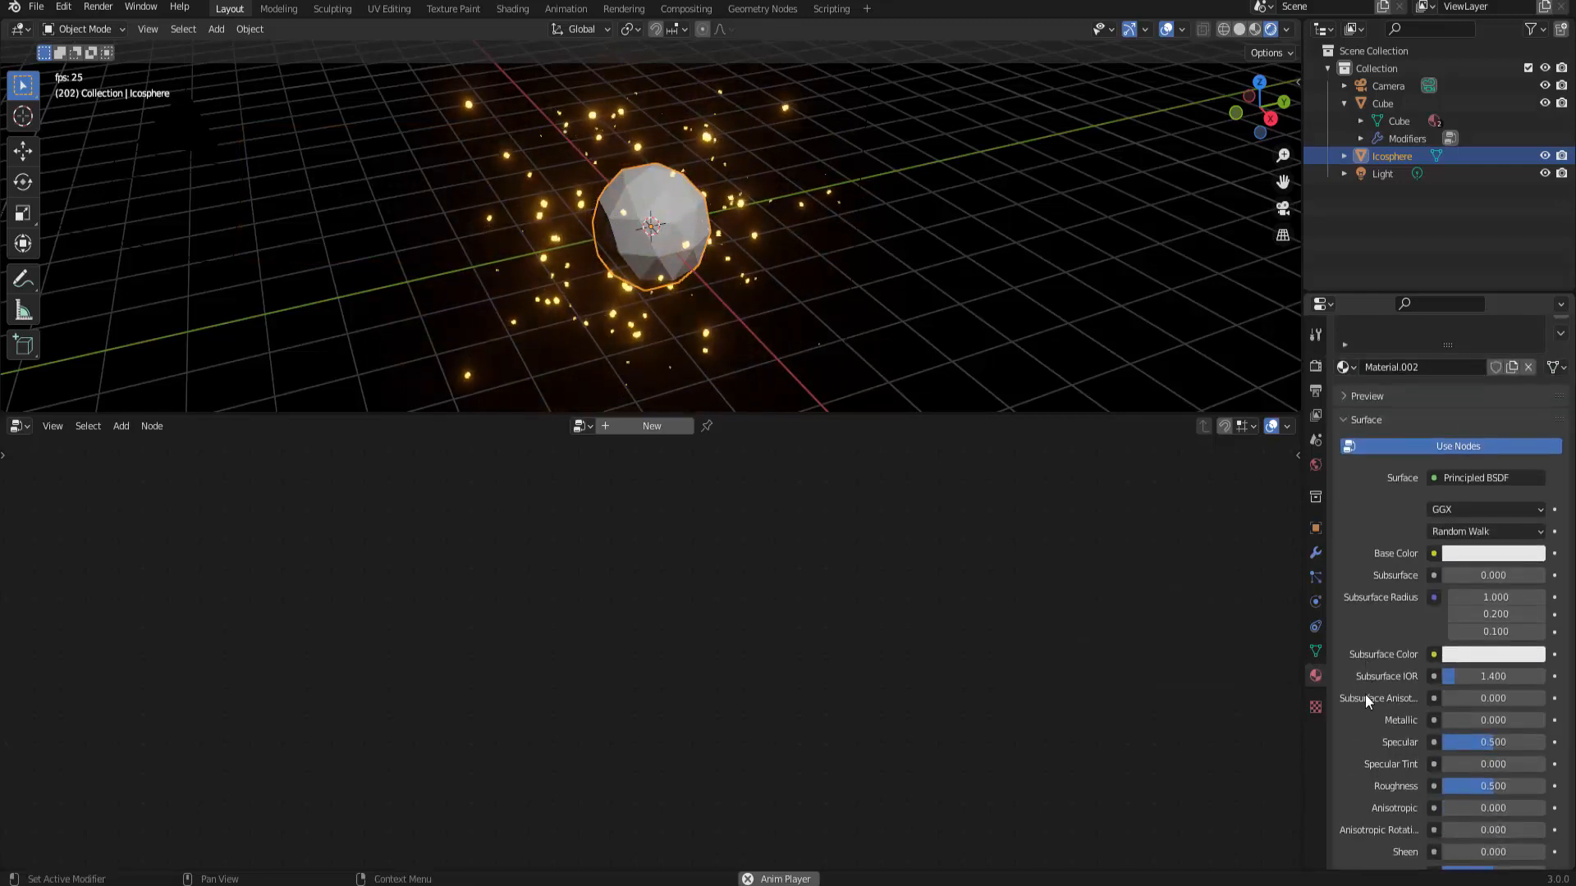
pyautogui.moveTo(1454, 717); pyautogui.dragTo(1531, 722)
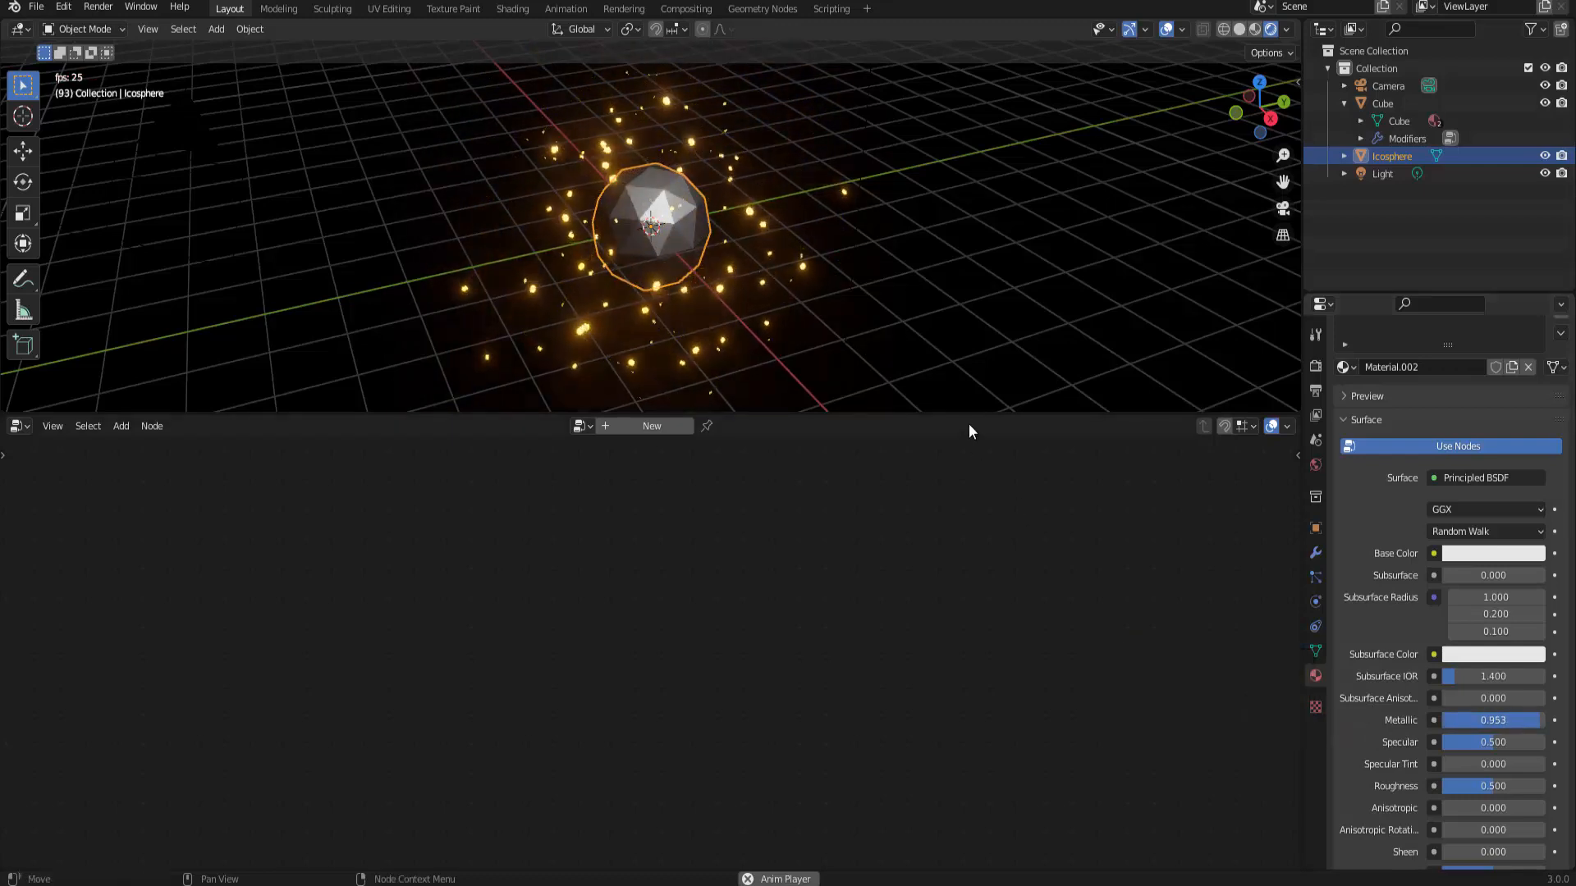
# Enlarge the 3D viewport over the node editor and preview the glowing particles with the overlays temporarily hidden.
pyautogui.moveTo(969, 416); pyautogui.dragTo(969, 707)
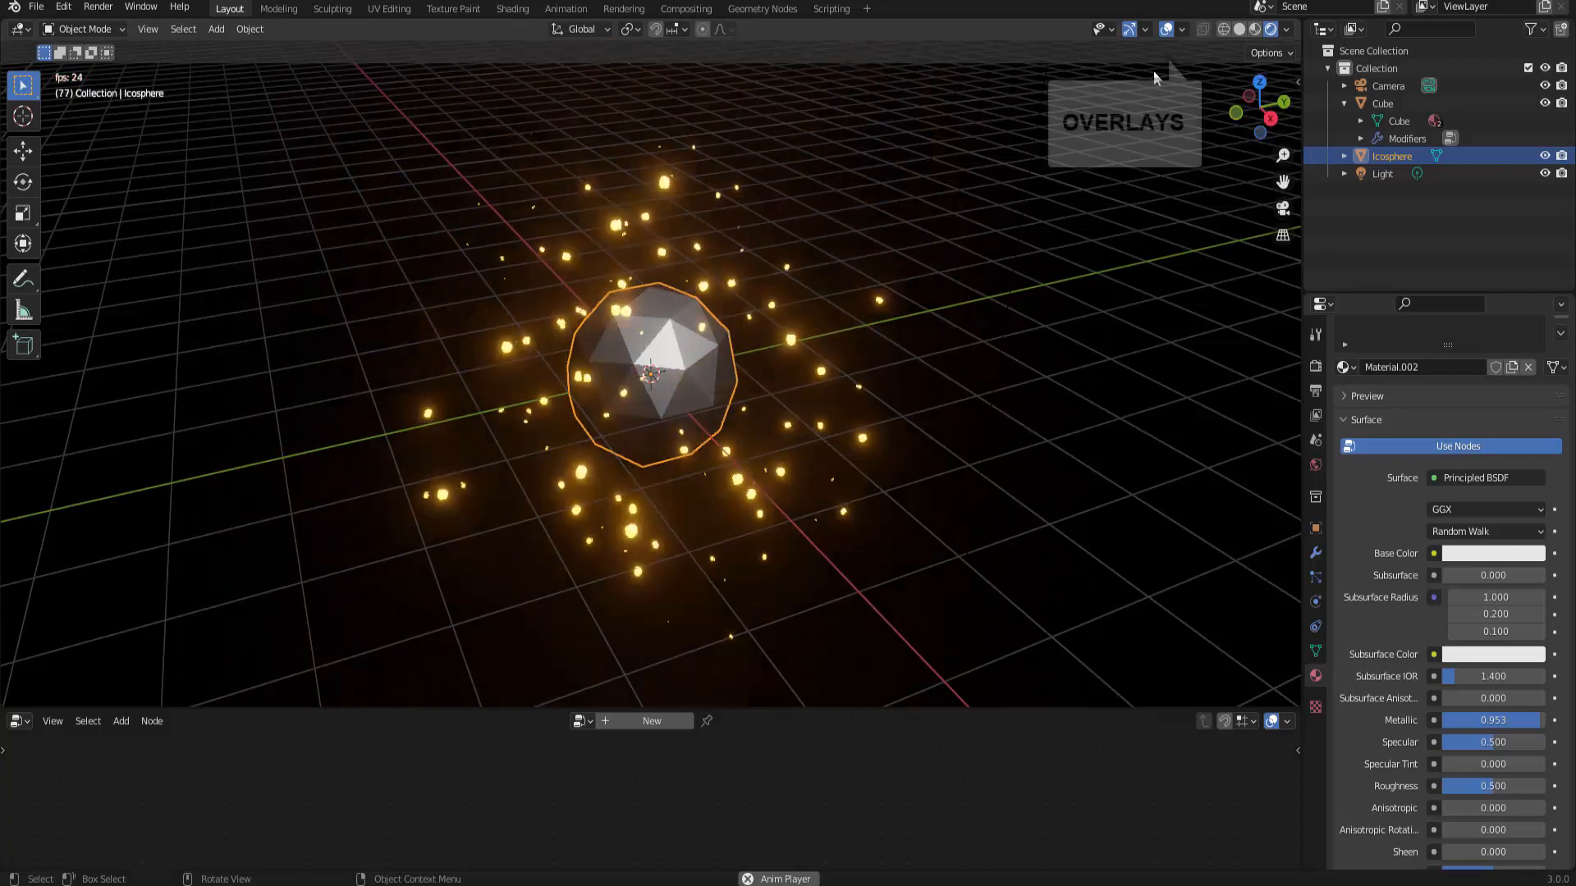
pyautogui.click(1165, 30)
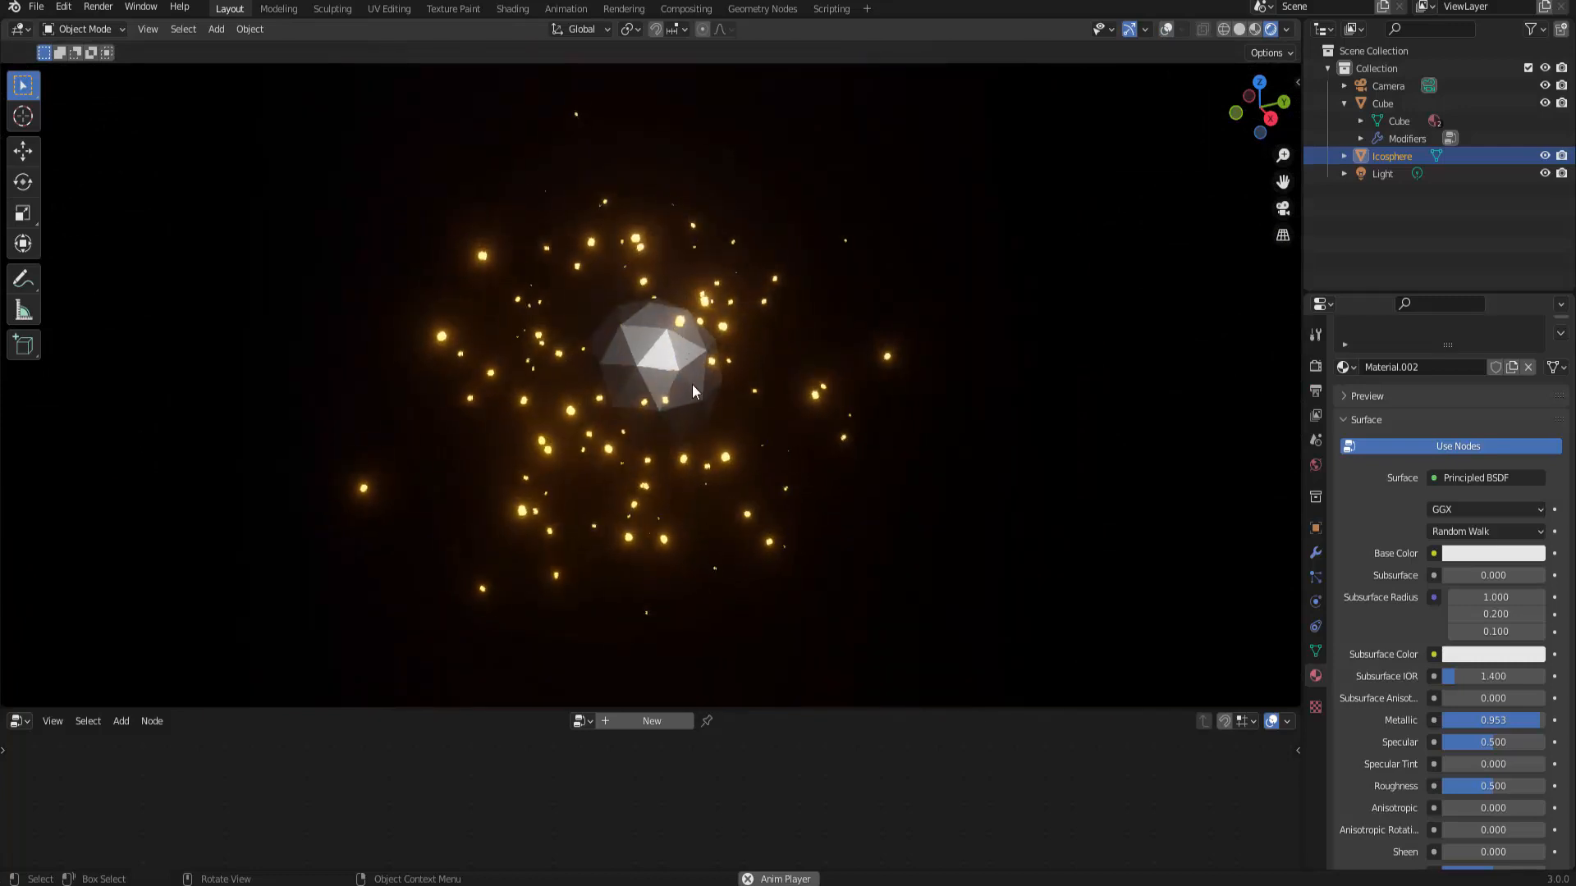
pyautogui.scroll(-4, 657, 356)
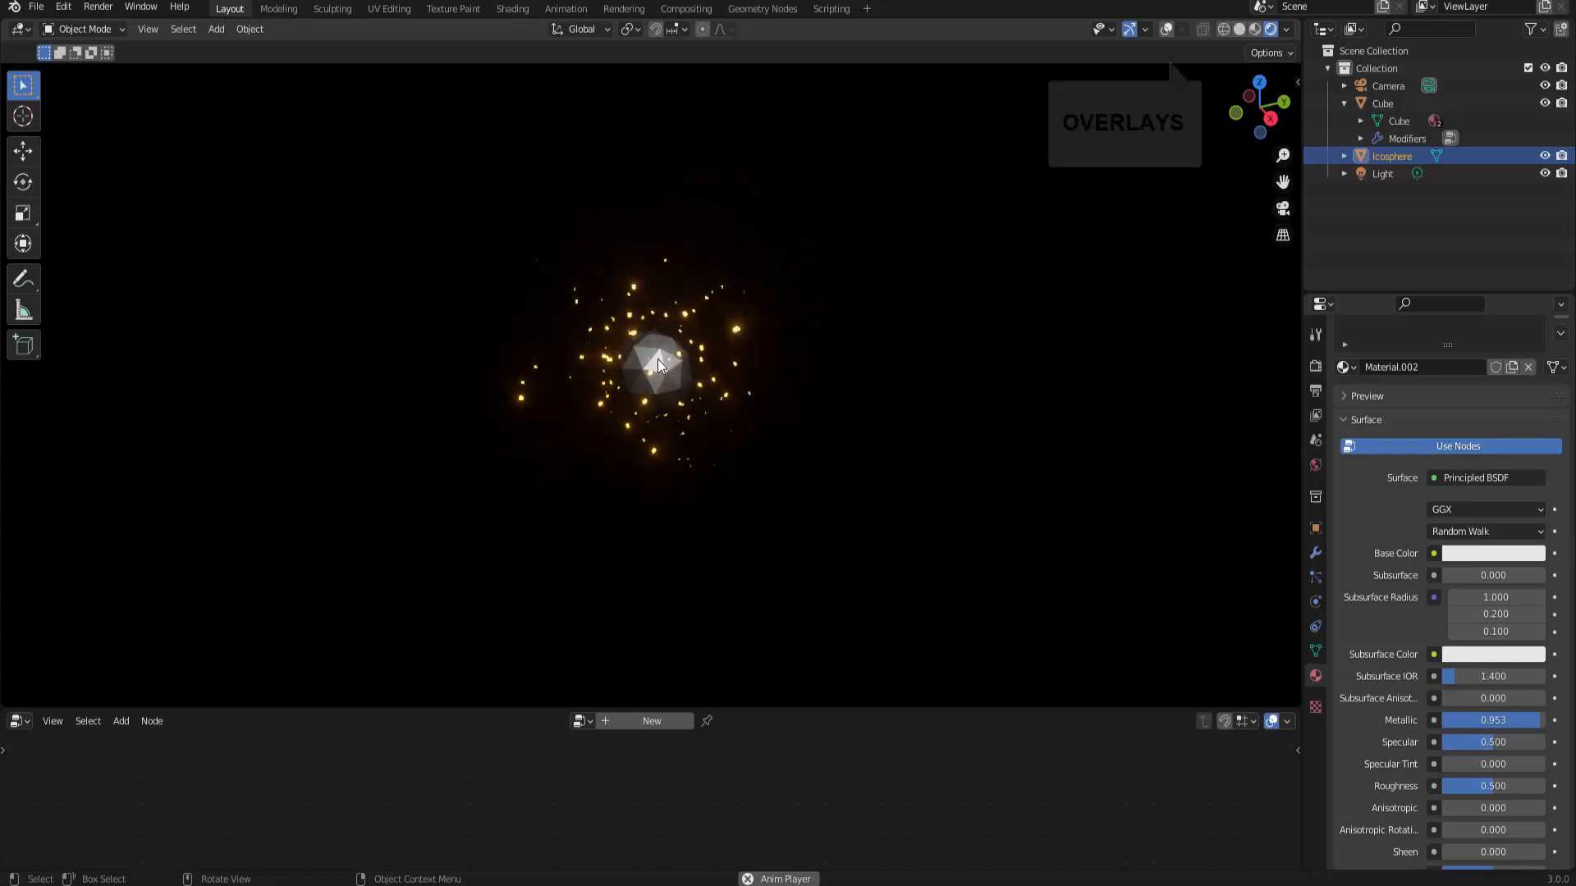
pyautogui.click(1166, 29)
# Try moving the icosphere away from the particles, and undo the move.
pyautogui.press('g')
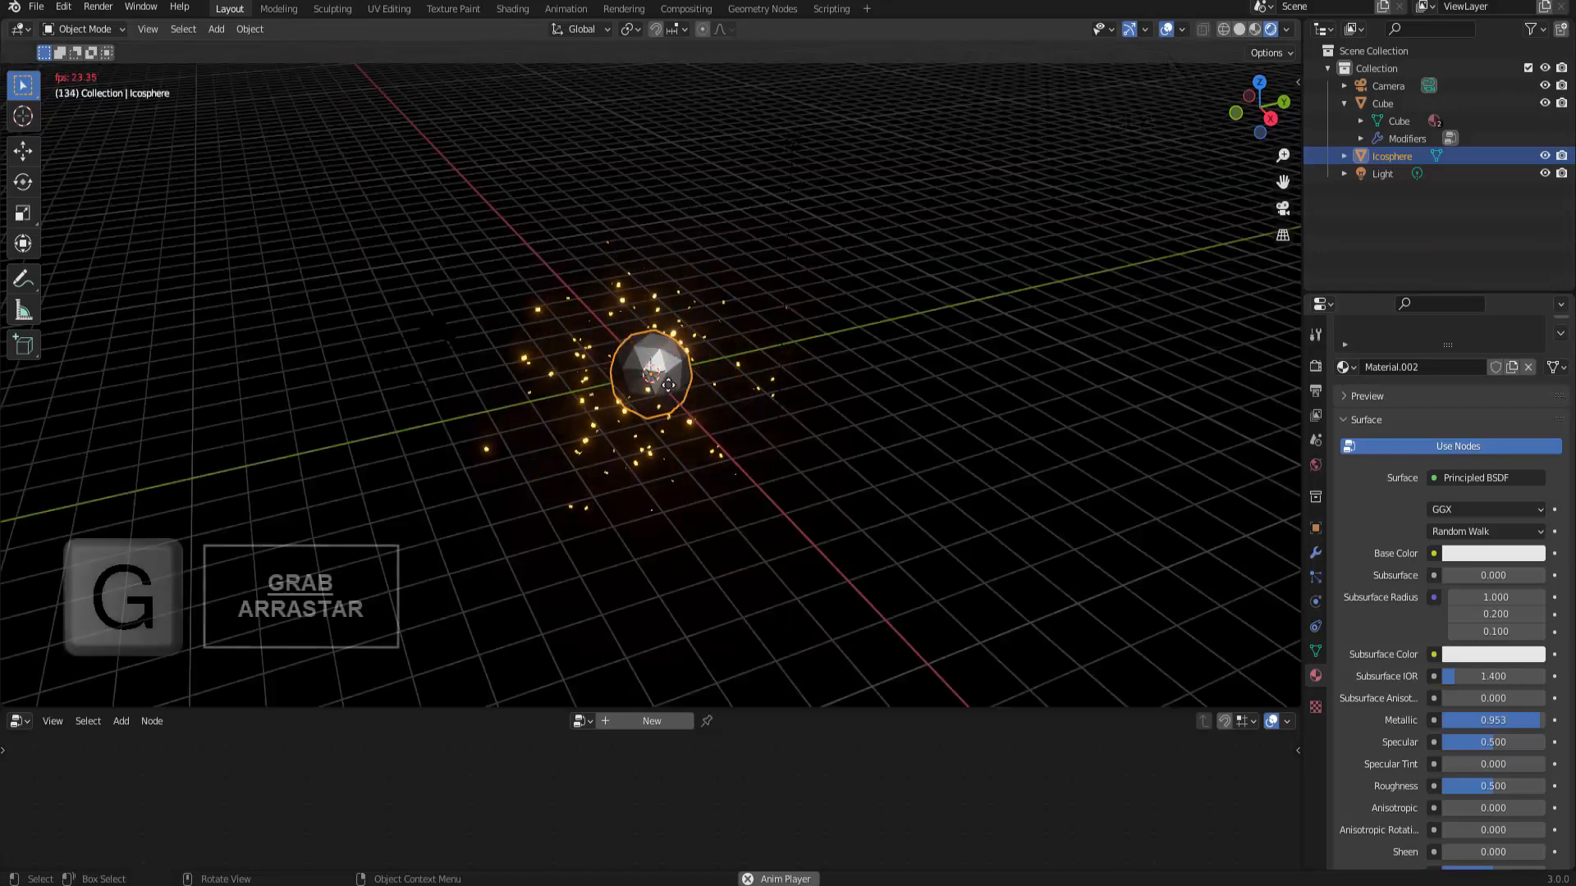
pyautogui.click(953, 241)
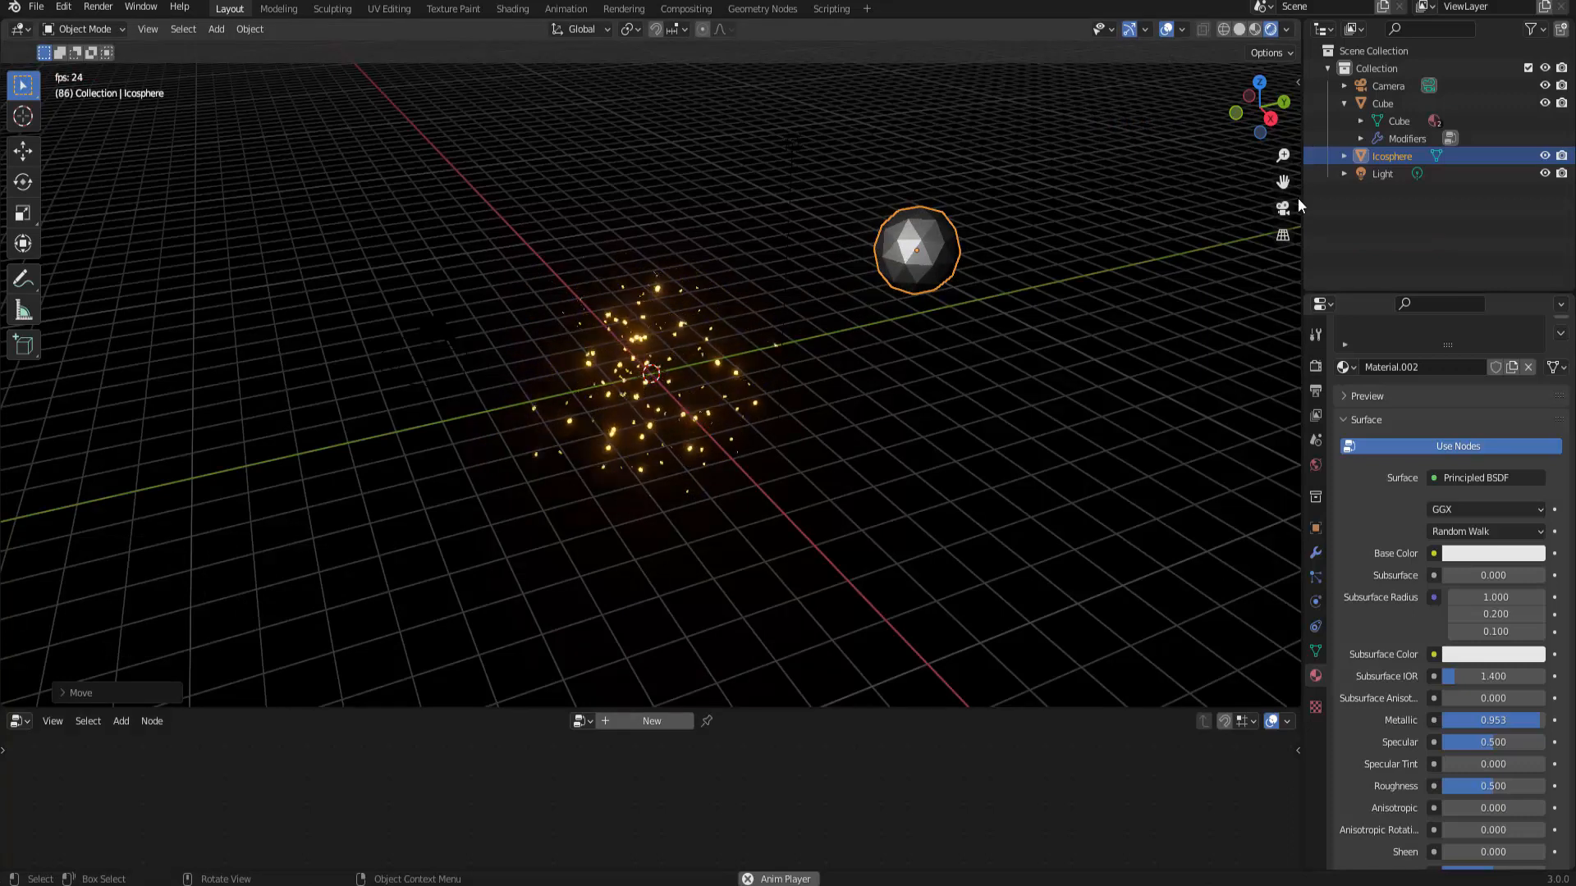
pyautogui.hotkey('ctrl', 'z')
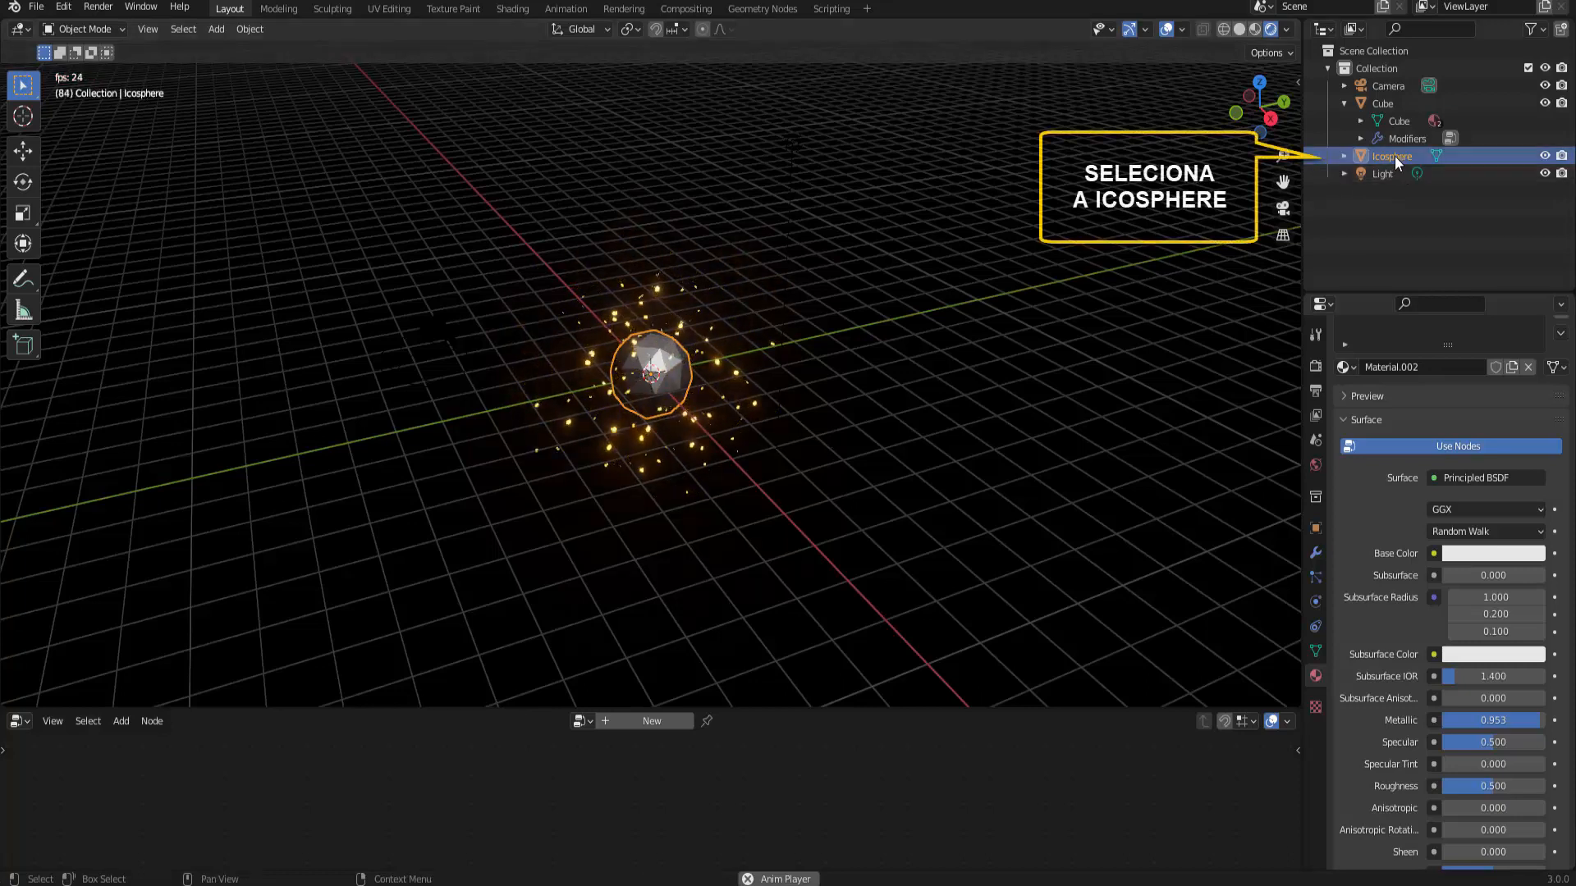
# Parent the cube to the icosphere with Object (Keep Transform) and test the link with a cancelled move.
pyautogui.keyDown('shift'); pyautogui.click(1382, 103); pyautogui.keyUp('shift')
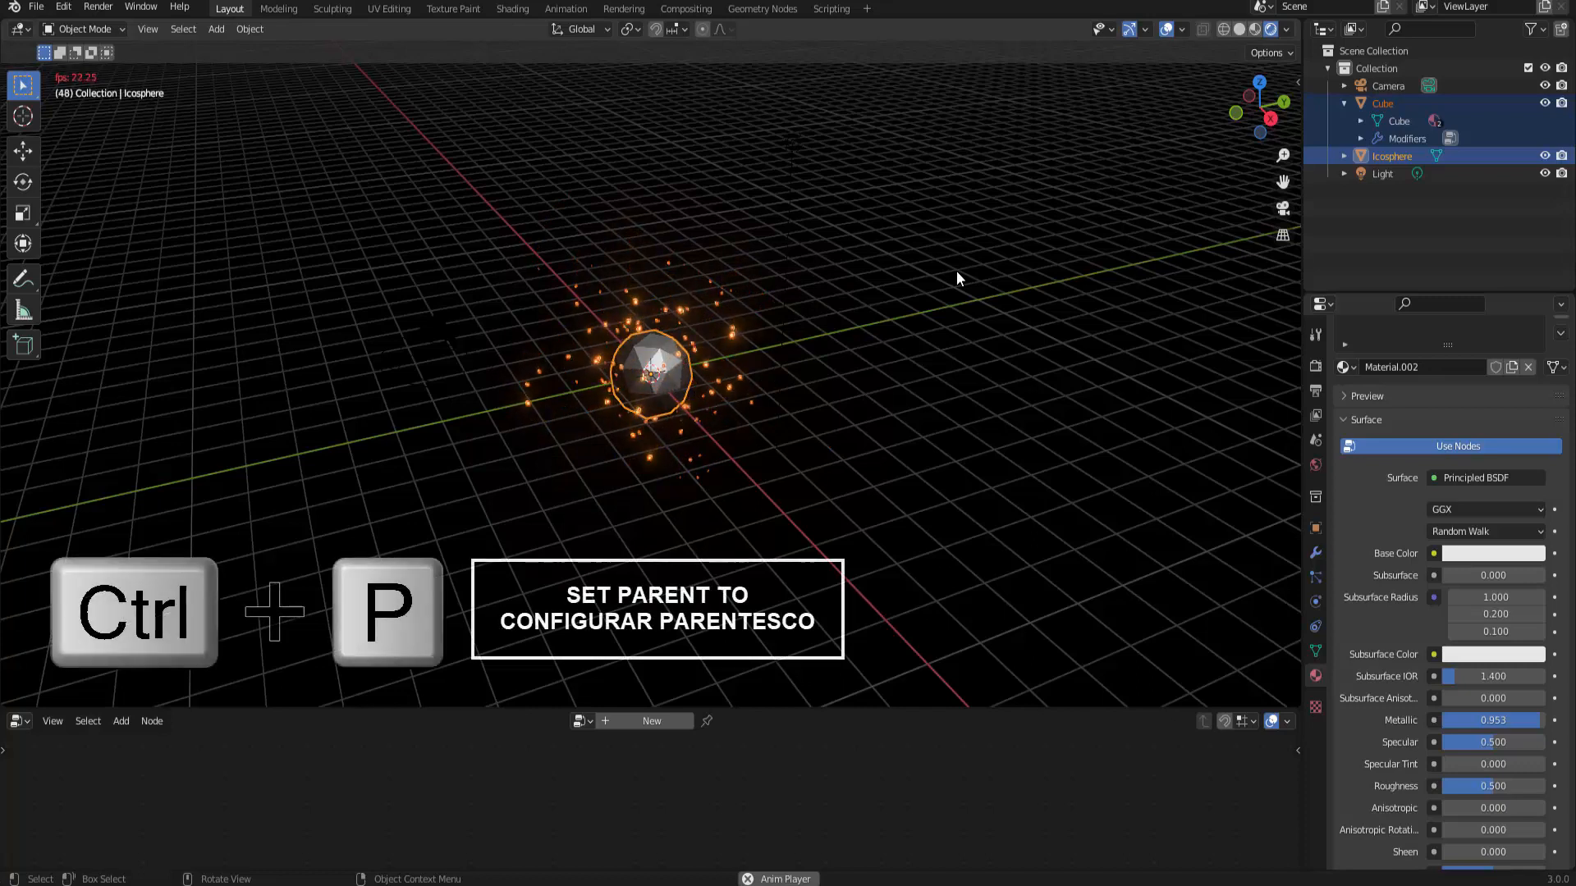
pyautogui.hotkey('ctrl', 'p')
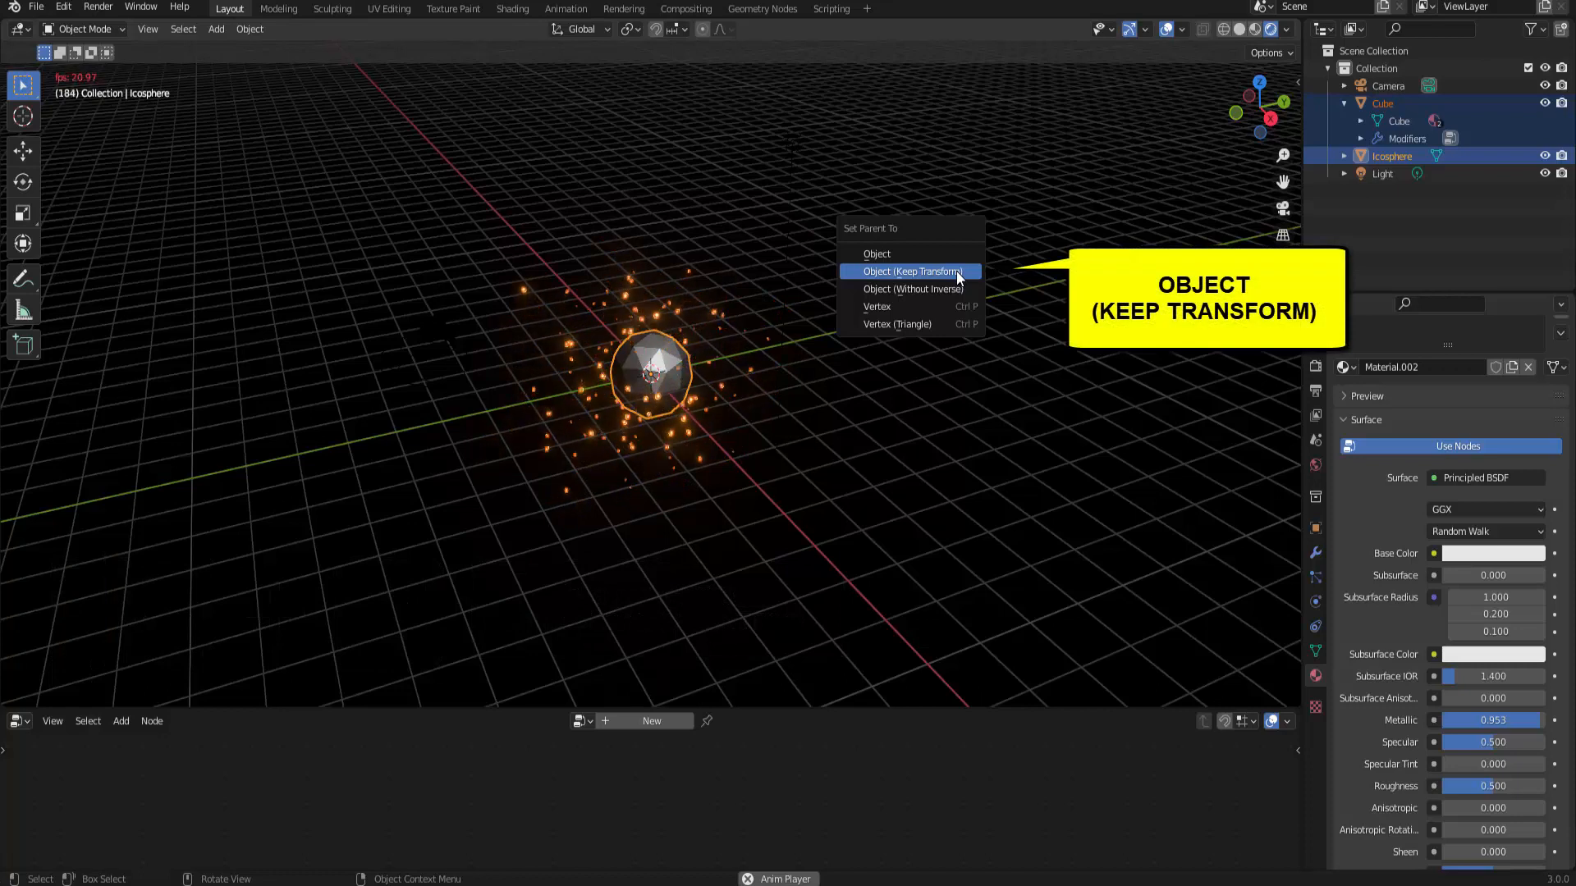
pyautogui.click(957, 271)
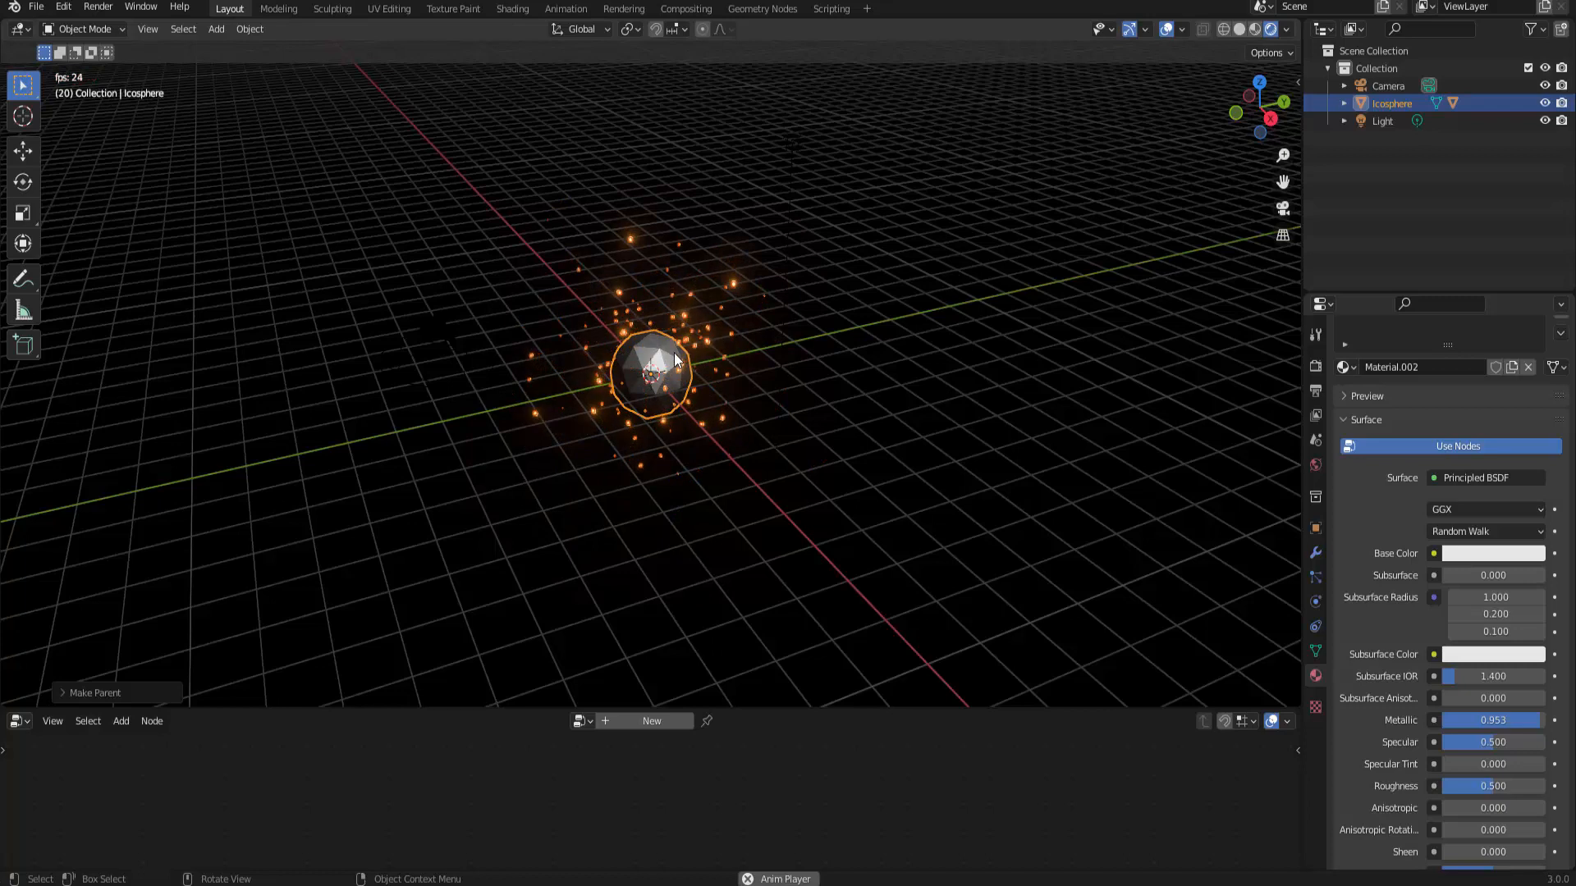
pyautogui.press('g')
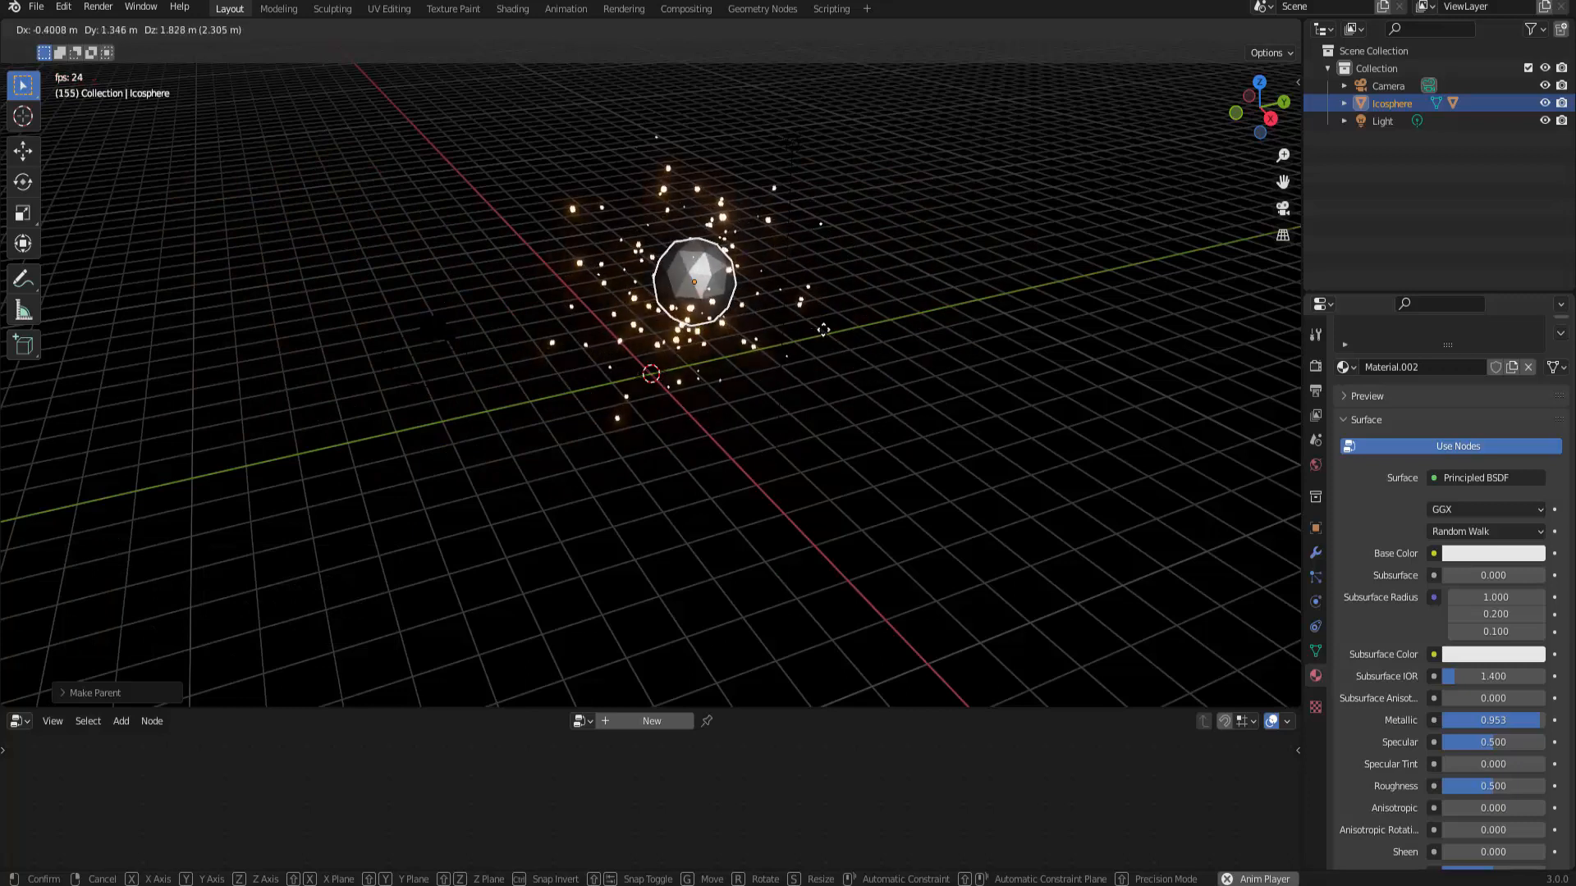
pyautogui.press('Escape')
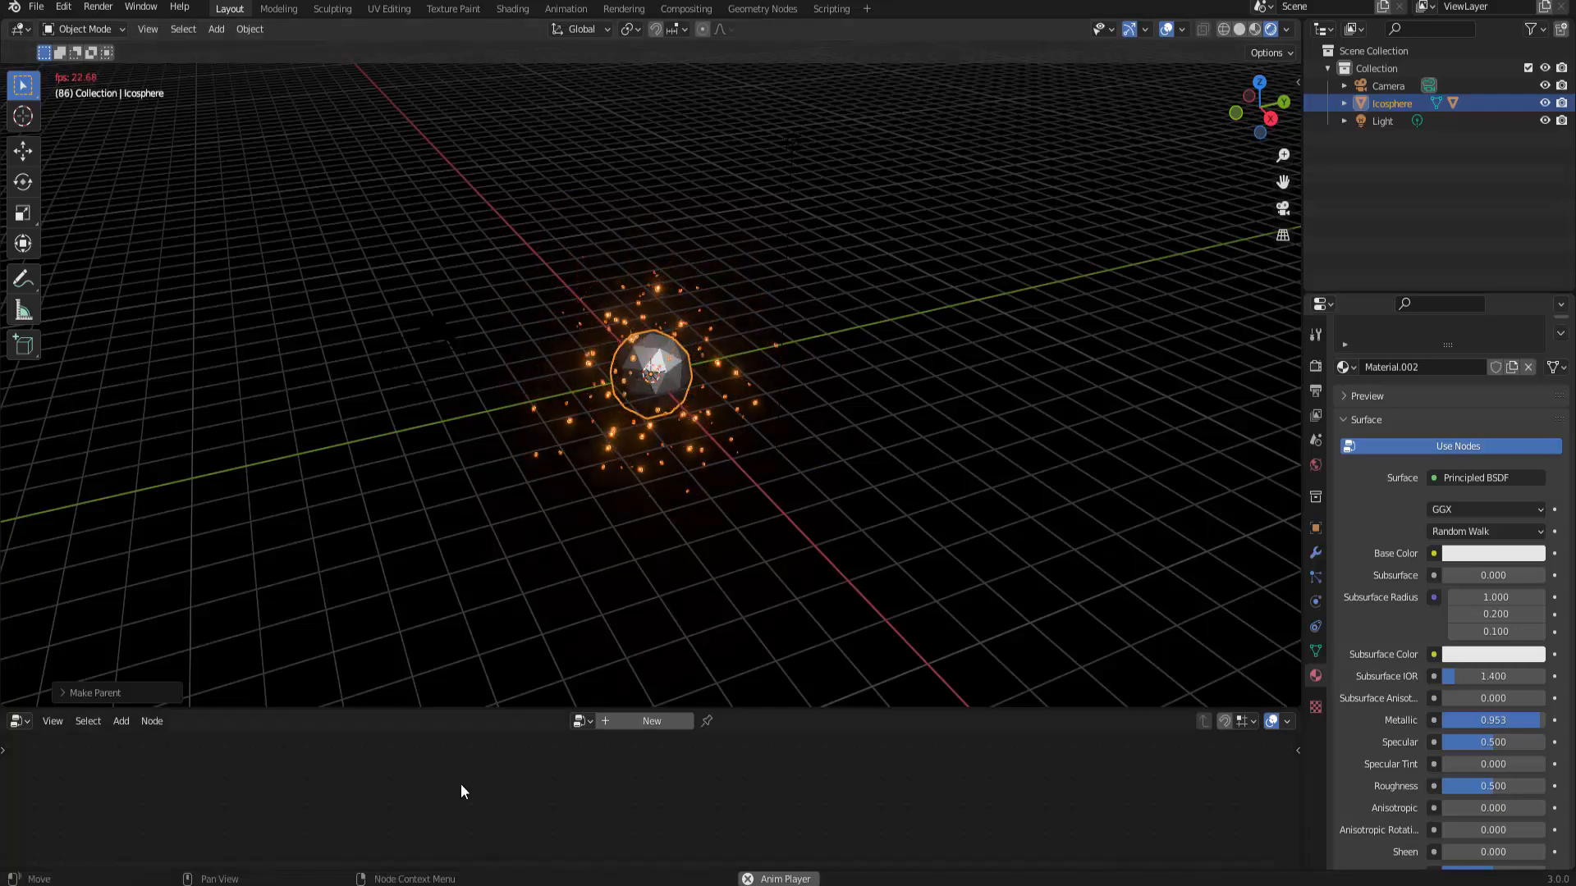
# Change the node editor area to a Timeline and stop the animation playback.
pyautogui.click(27, 721)
pyautogui.click(215, 560)
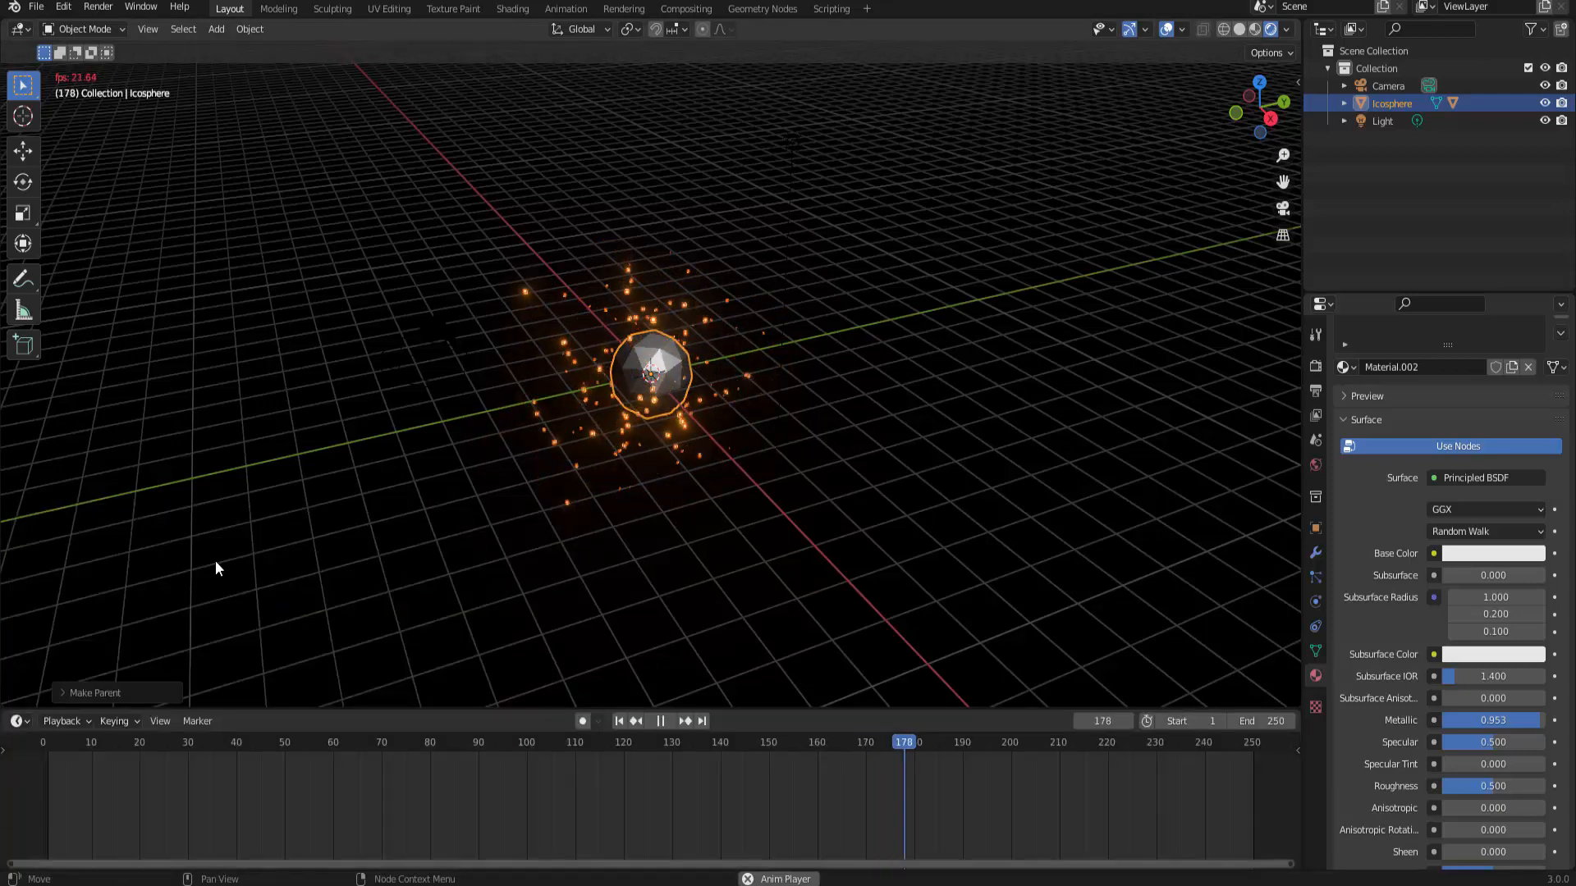
pyautogui.press('space')
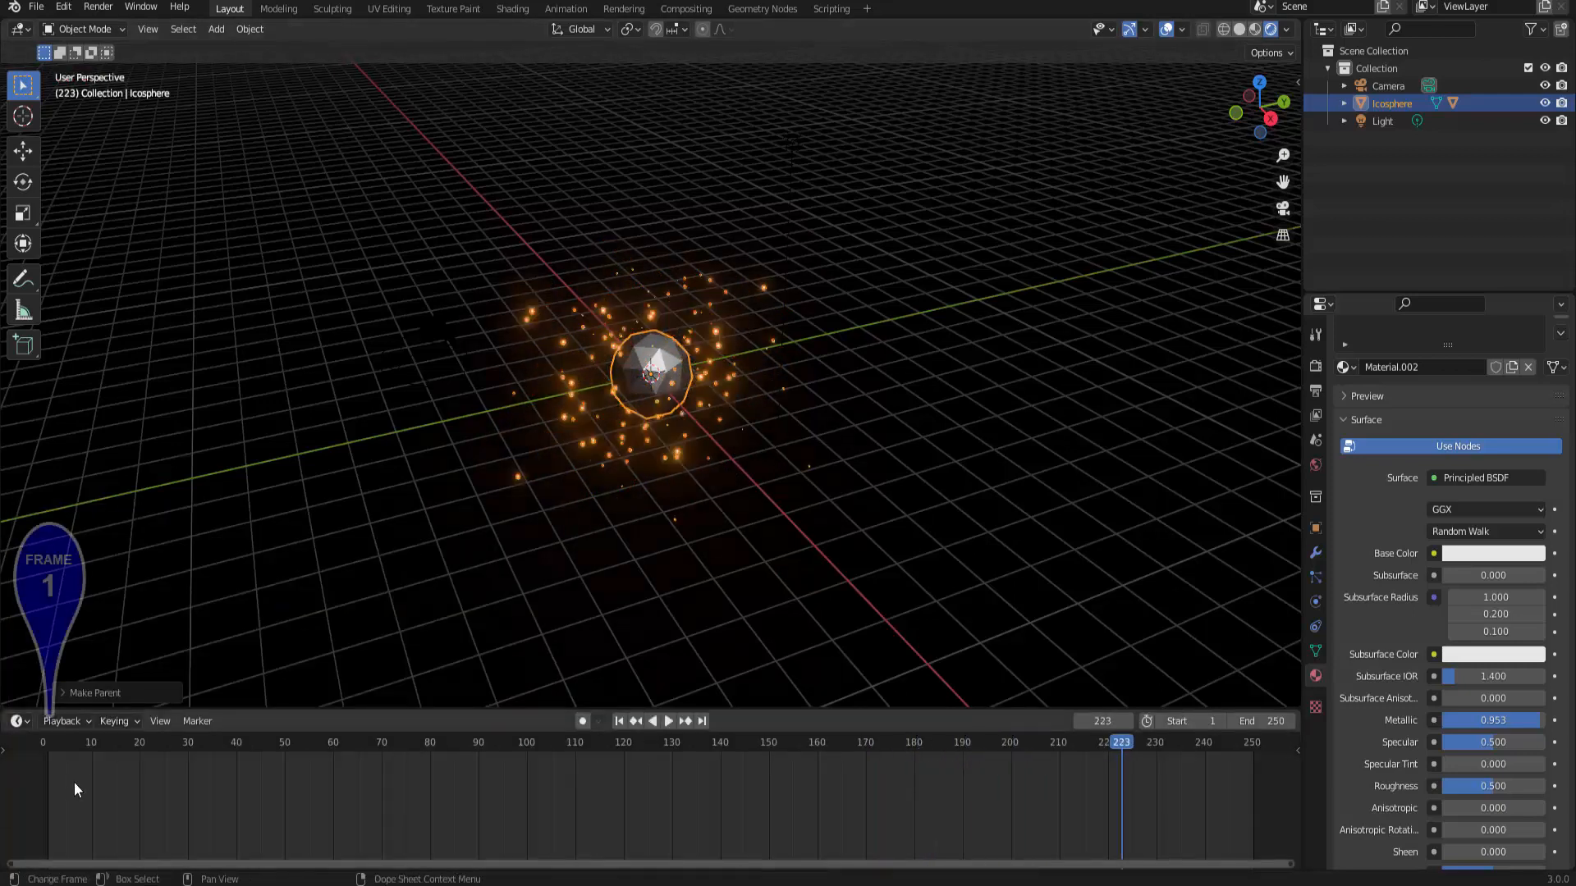
# Insert a keyframe for the icosphere at frame 1.
pyautogui.click(47, 745)
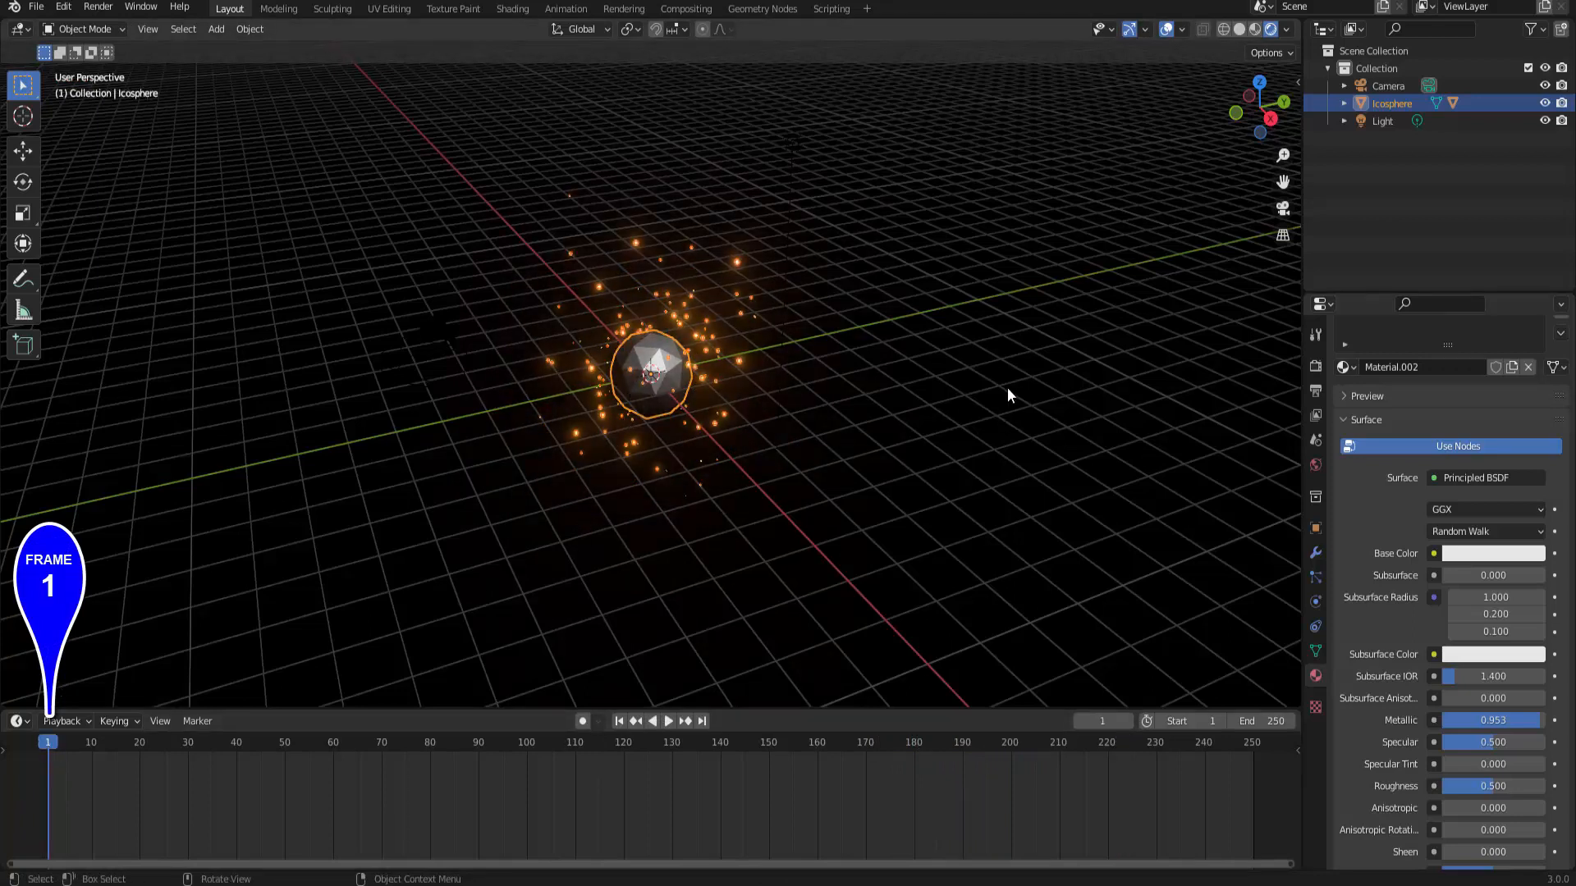
pyautogui.press('i')
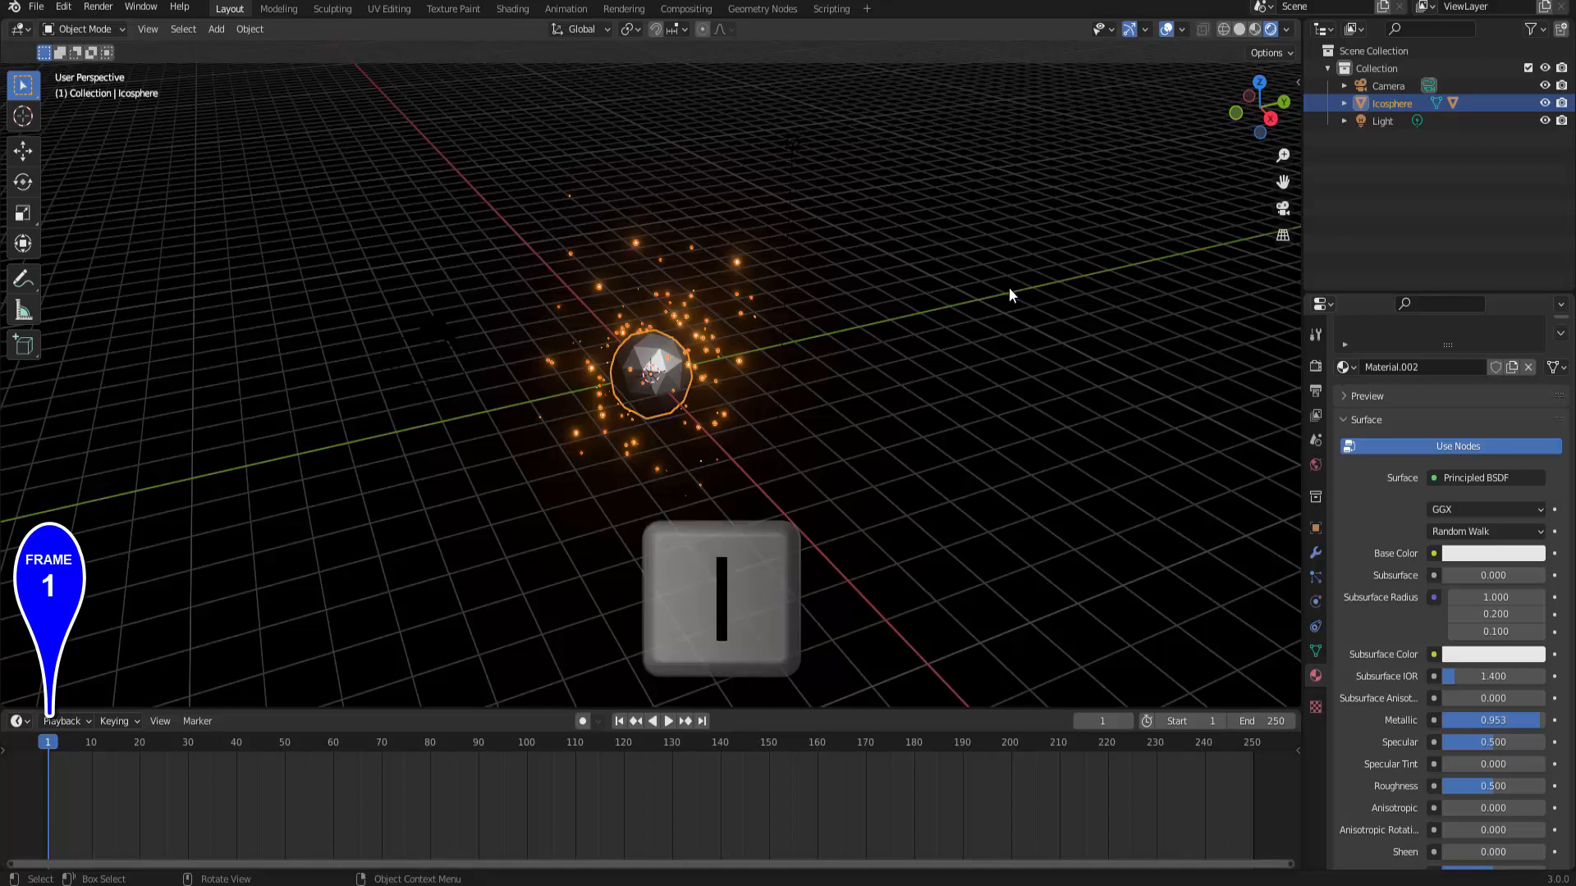
pyautogui.click(1008, 289)
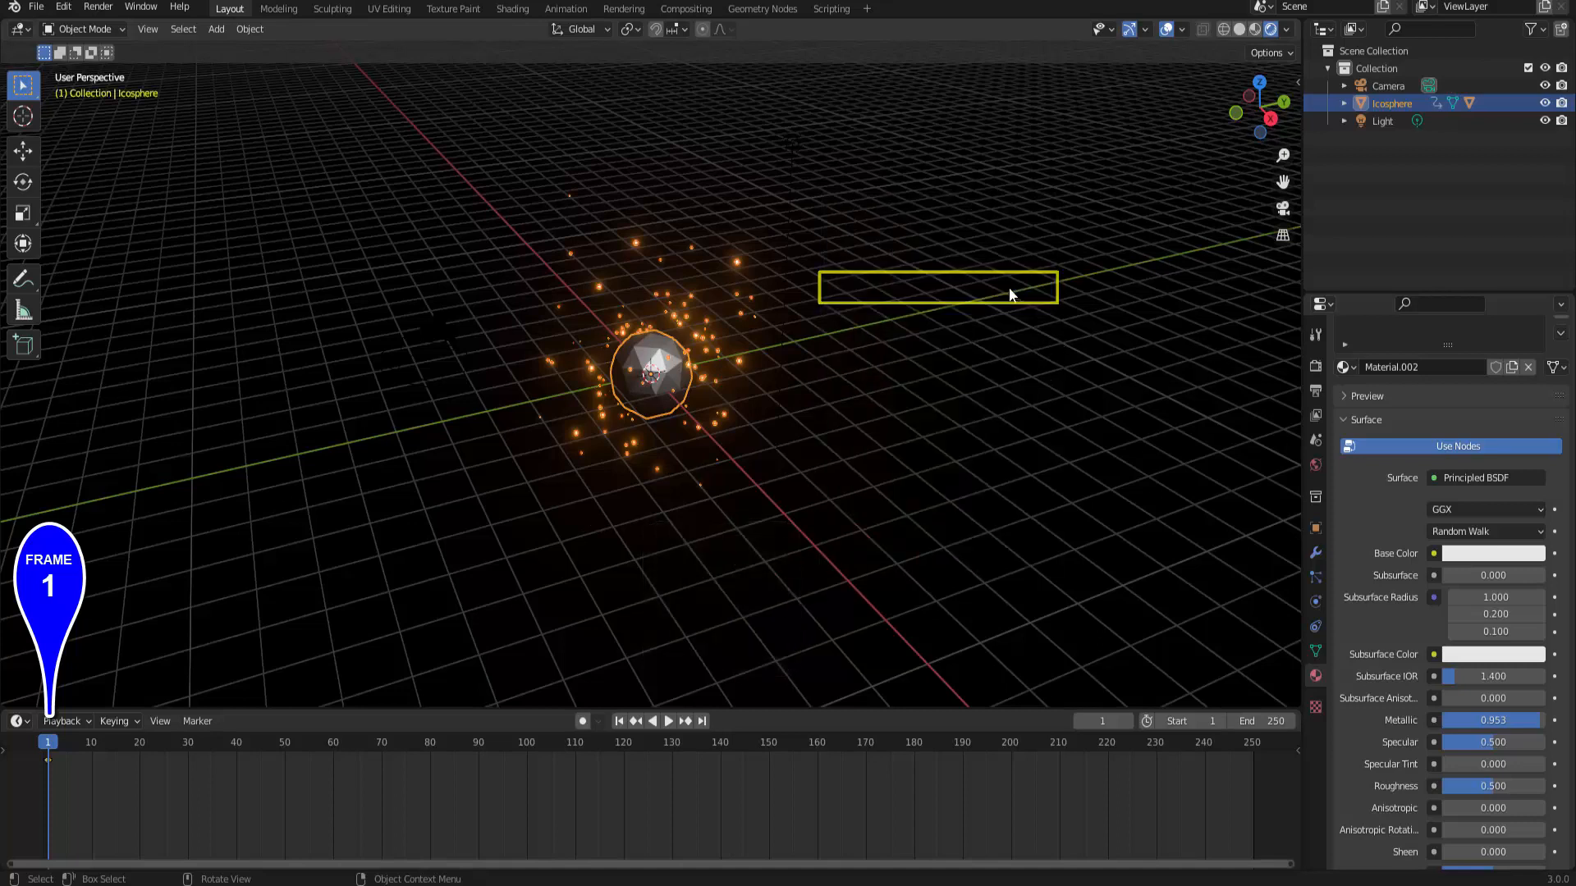
# Go to frame 120 and move the icosphere up and away from the world origin.
pyautogui.click(626, 747)
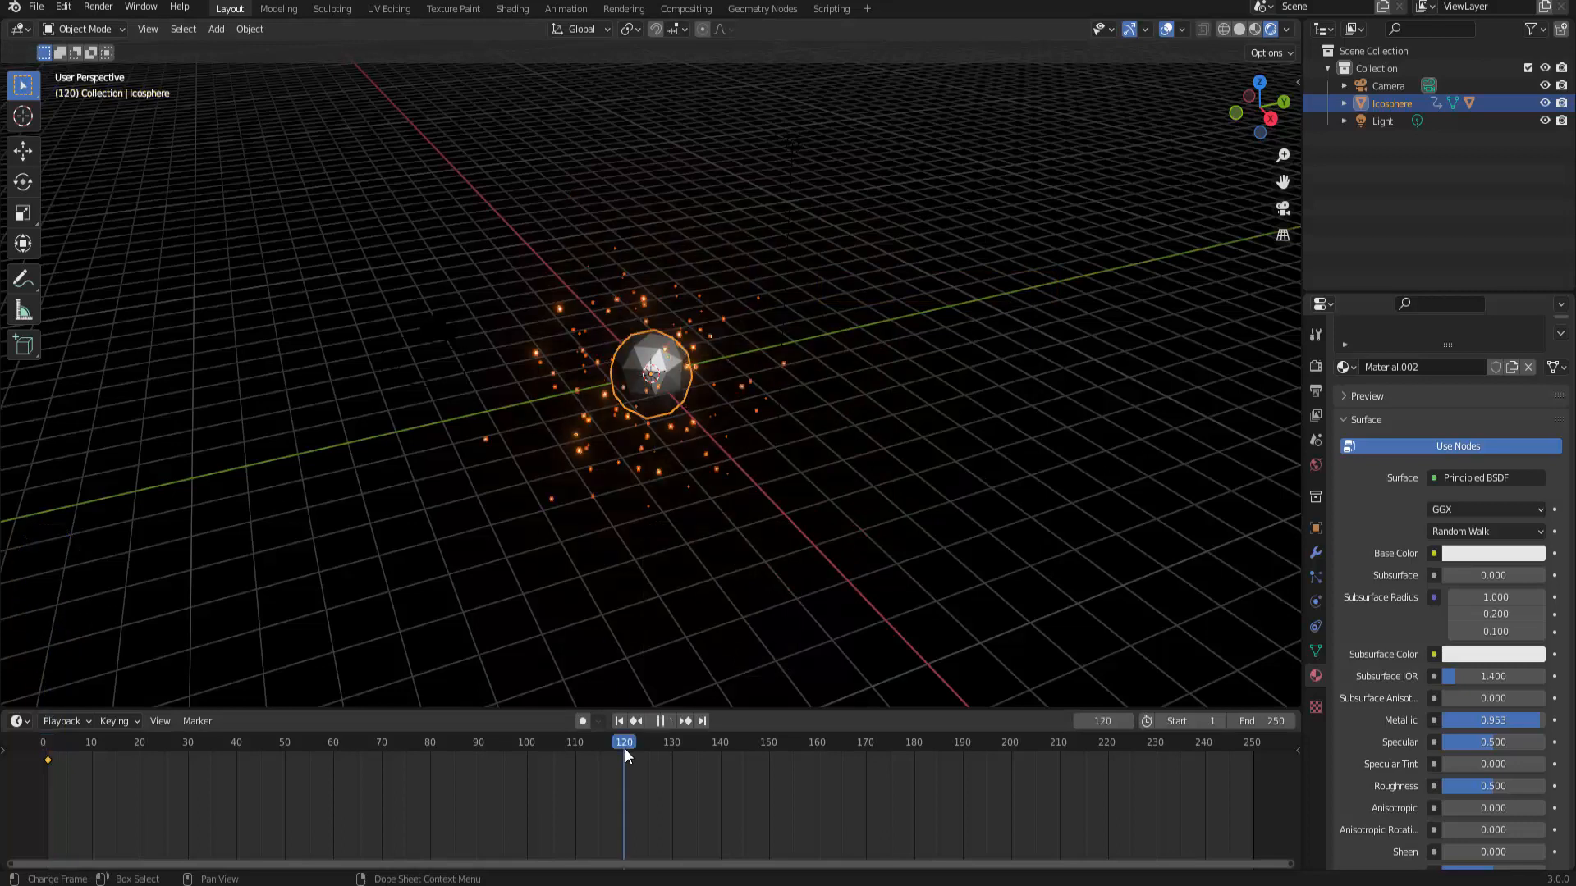
pyautogui.press('g')
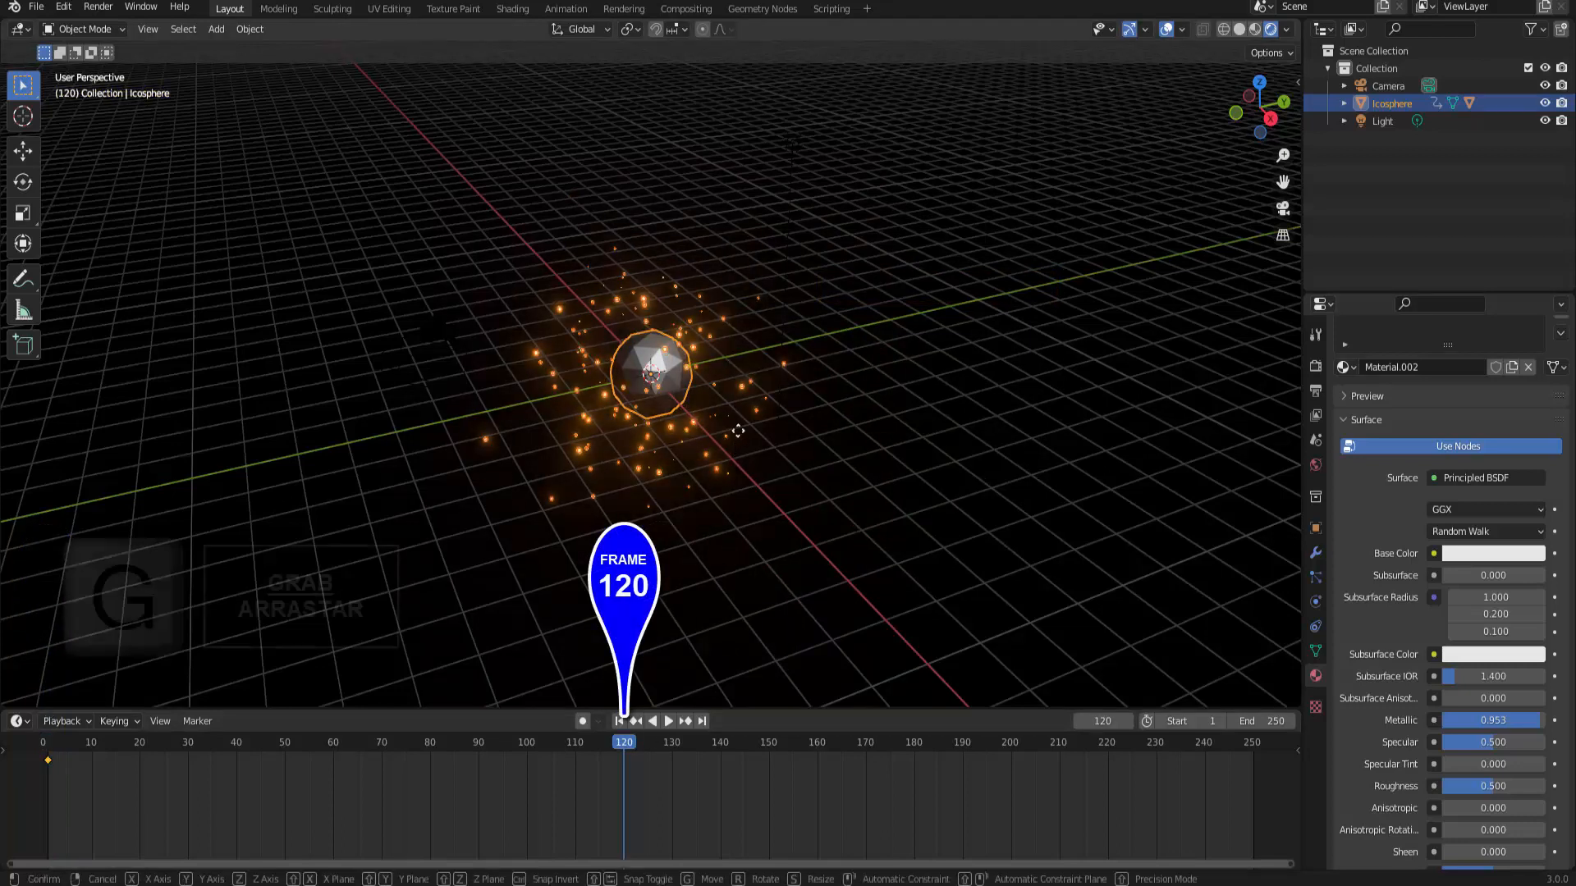
pyautogui.click(806, 233)
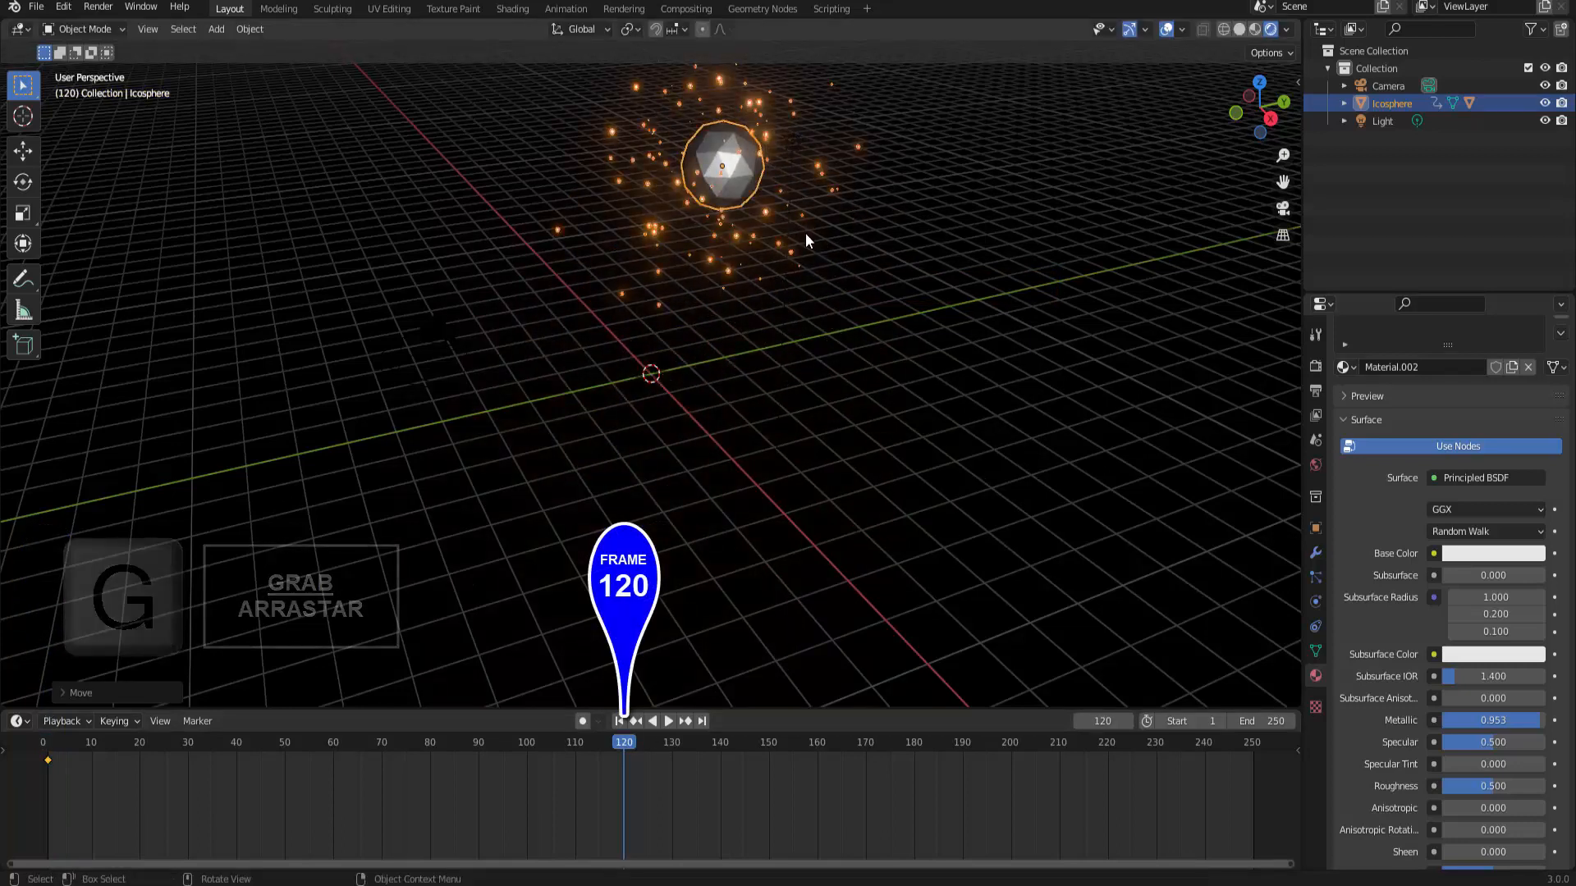
# Rotate the icosphere about -78° around the global X axis and insert a keyframe for it at frame 120.
pyautogui.press('r')
pyautogui.press('x')
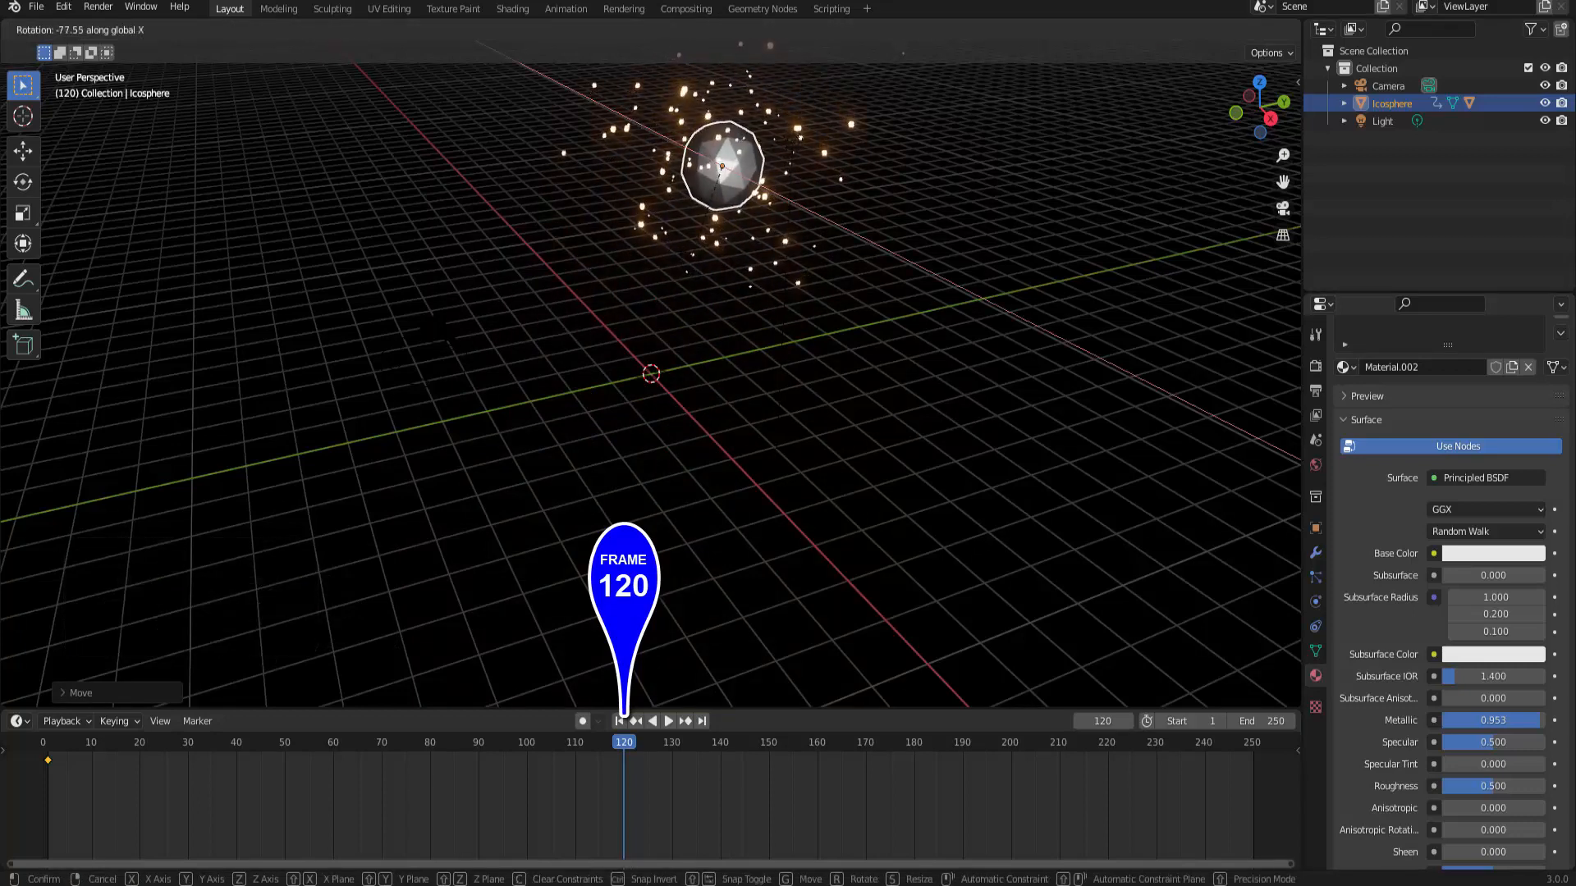
pyautogui.click(691, 252)
pyautogui.press('i')
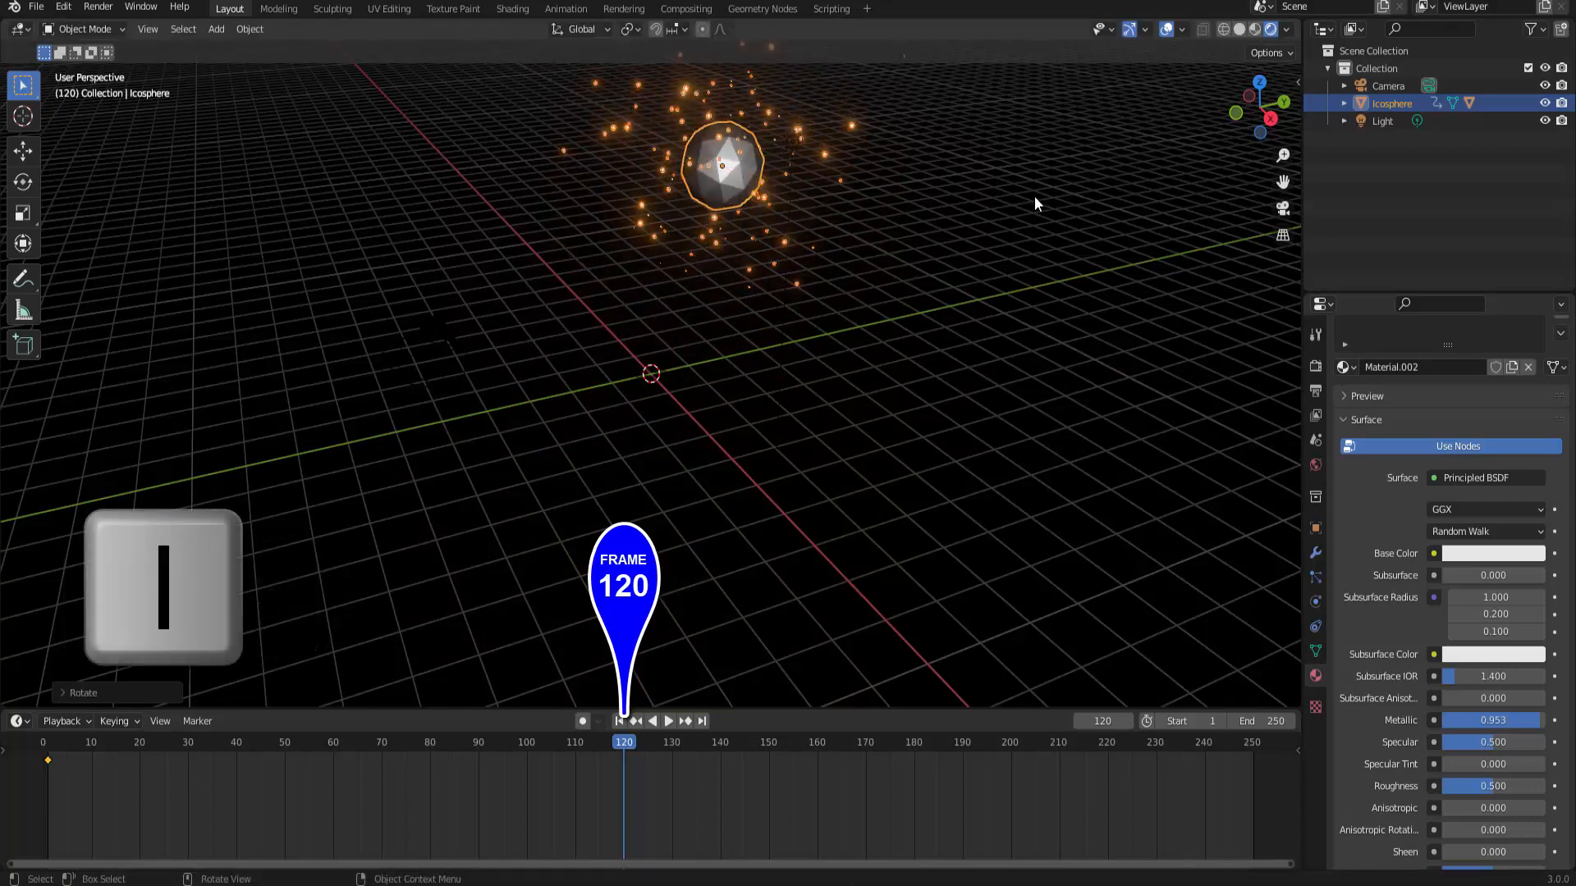
pyautogui.click(1035, 203)
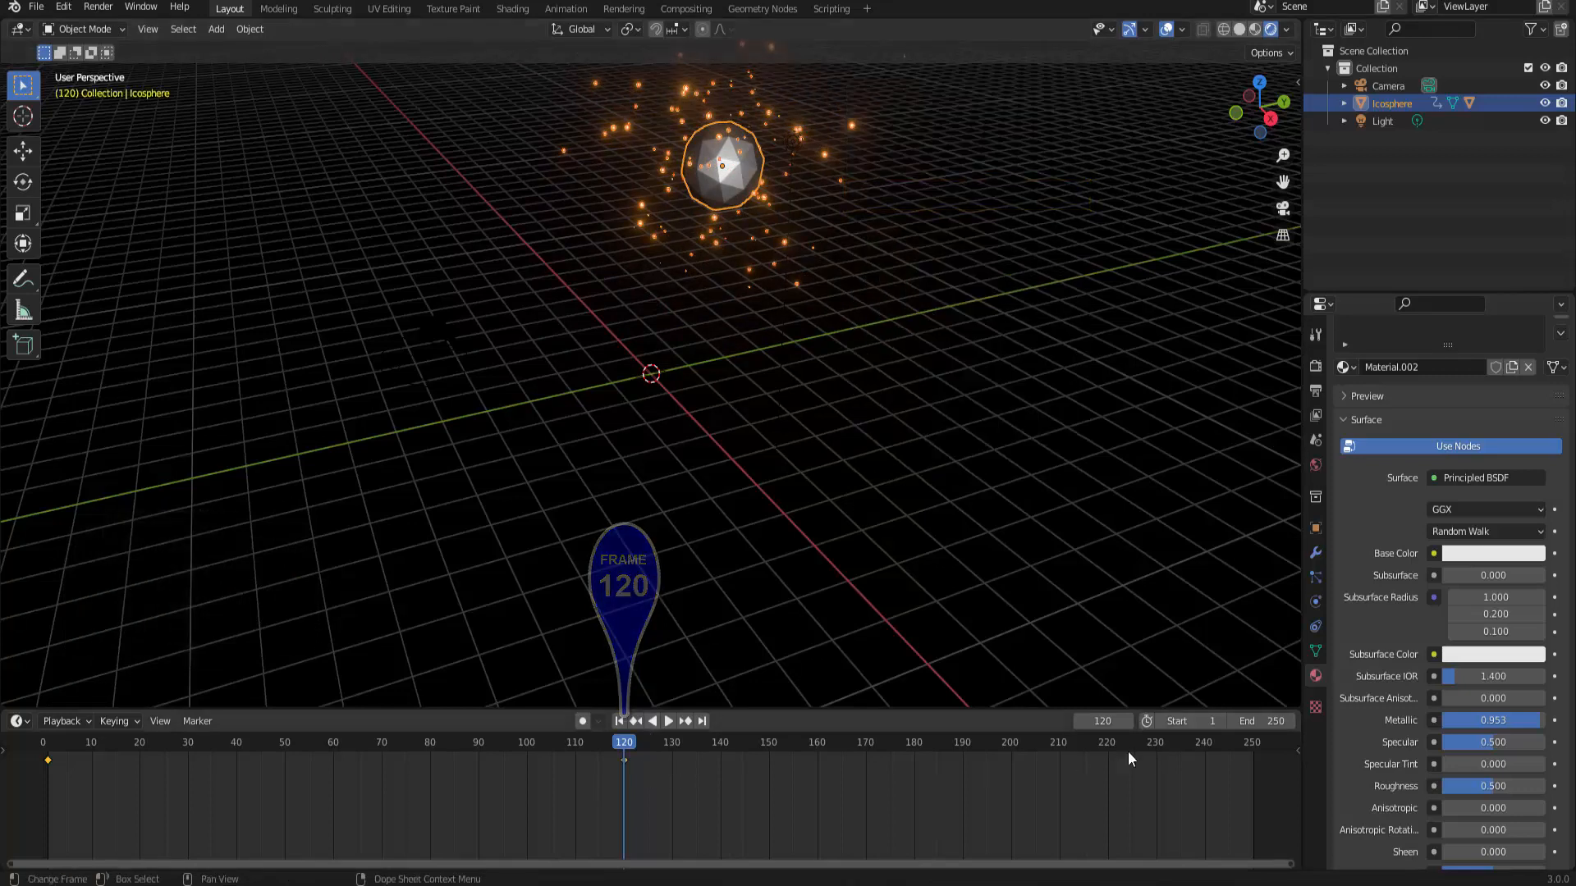
# Go to frame 200 and move the icosphere along the global X axis towards the viewer.
pyautogui.click(1012, 742)
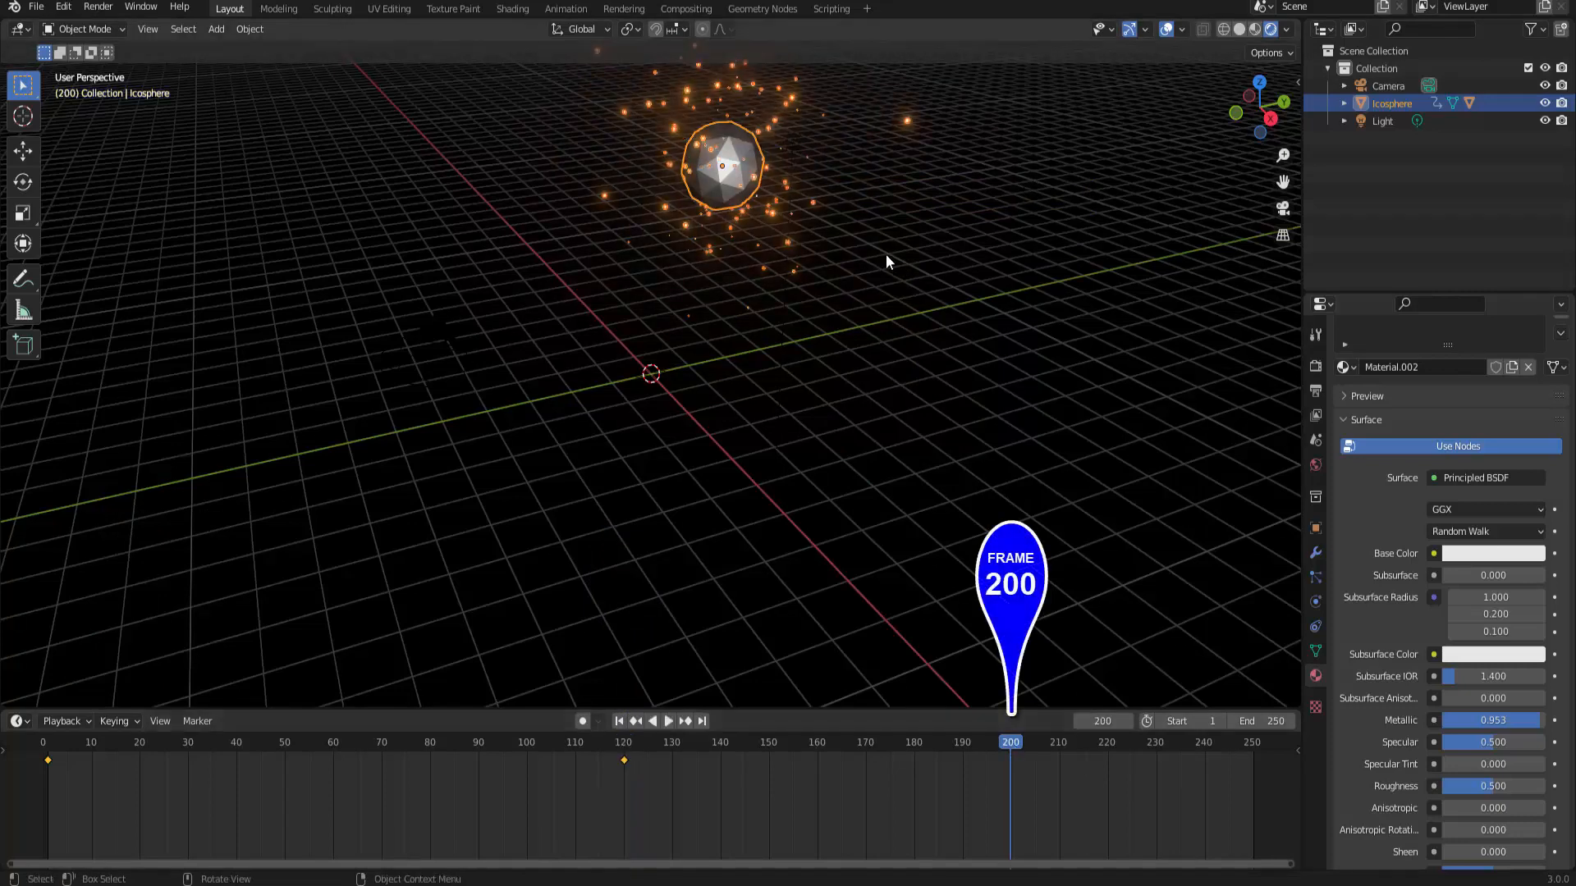
pyautogui.press('g')
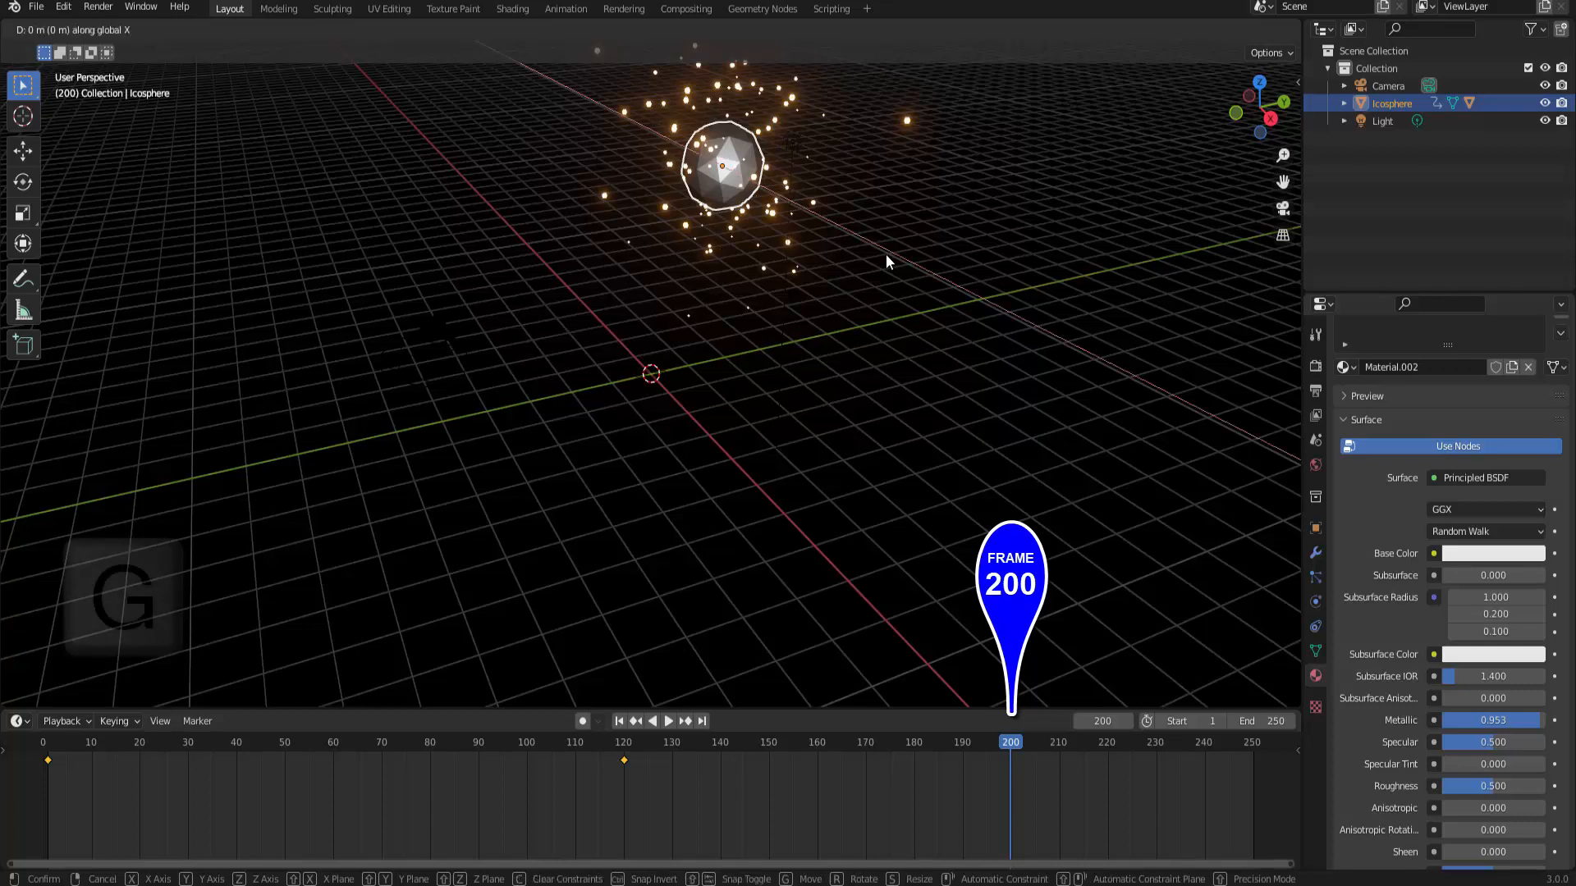
pyautogui.press('x')
pyautogui.click(1071, 383)
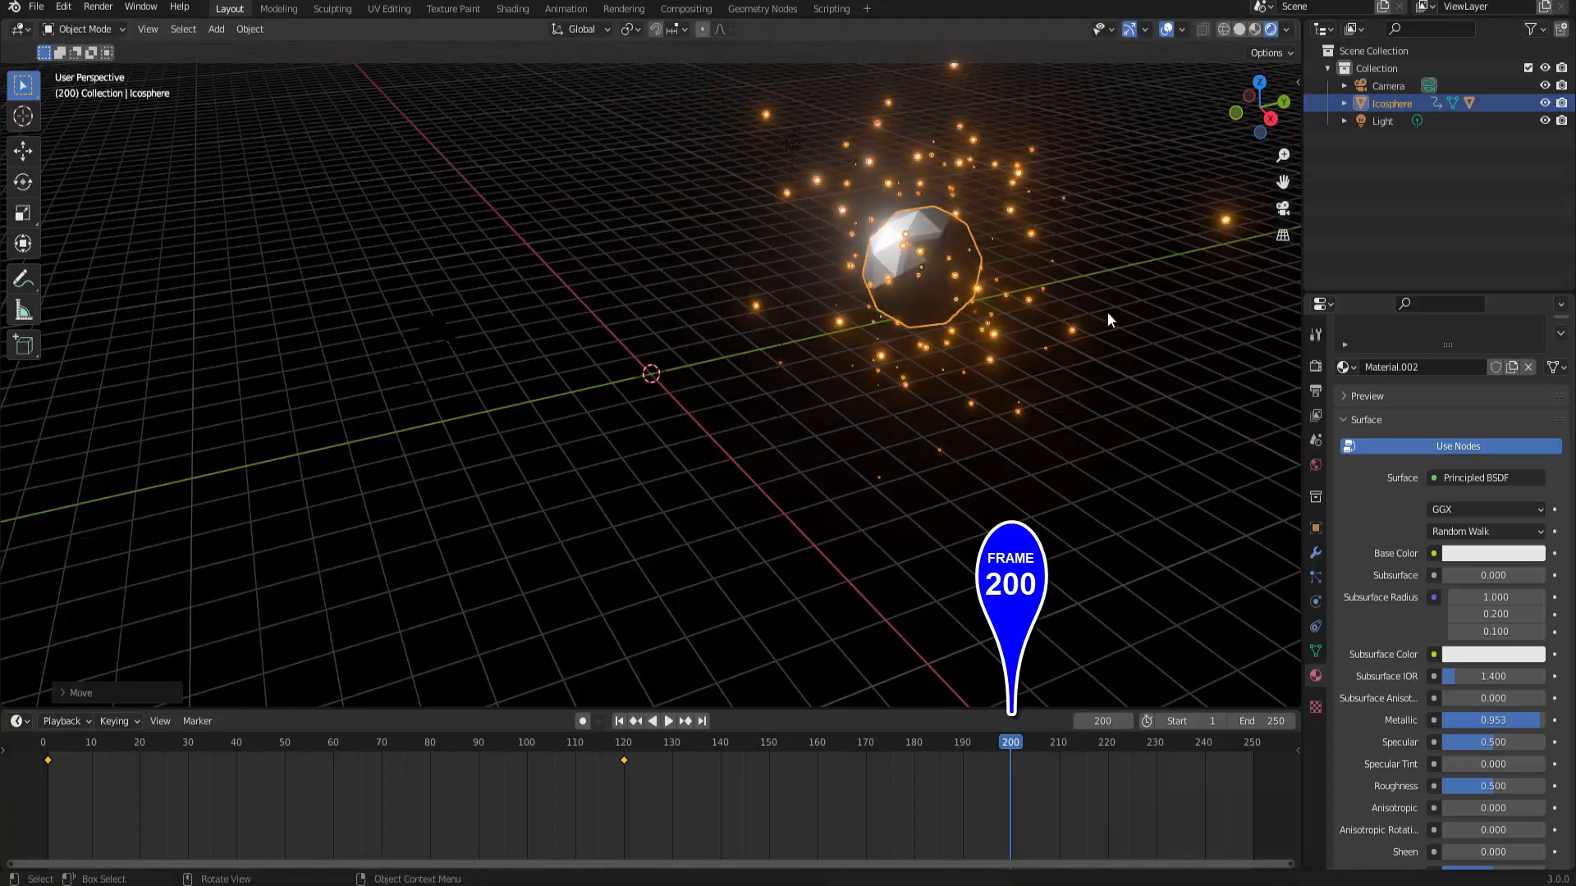
# Rotate the icosphere around the global Y axis and insert a Location & Rotation keyframe at frame 200.
pyautogui.press('r')
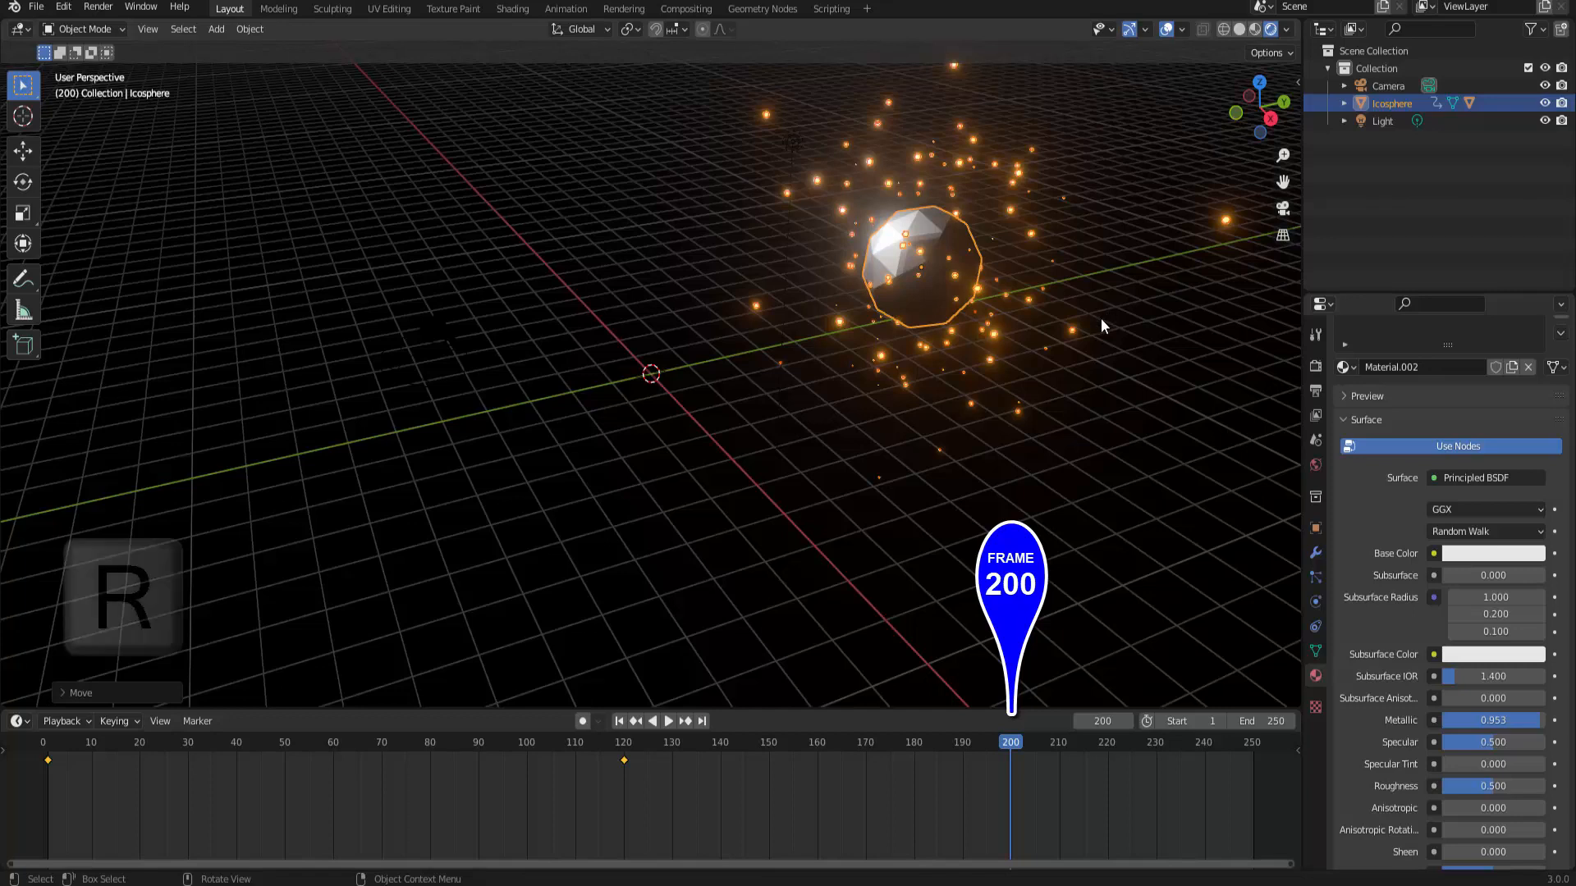
pyautogui.press('y')
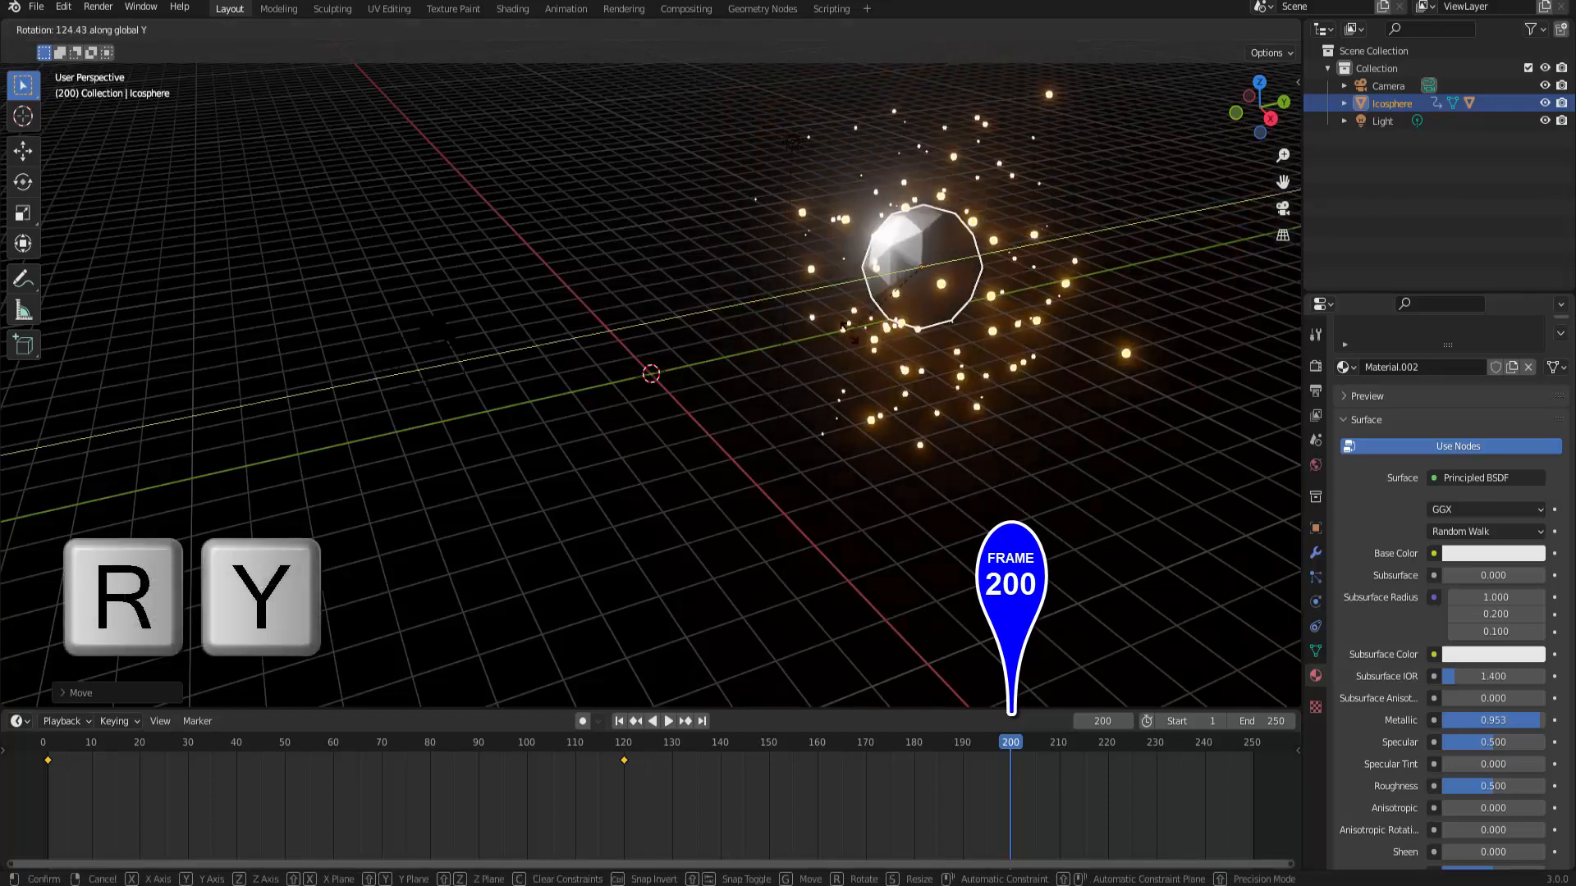
pyautogui.click(883, 344)
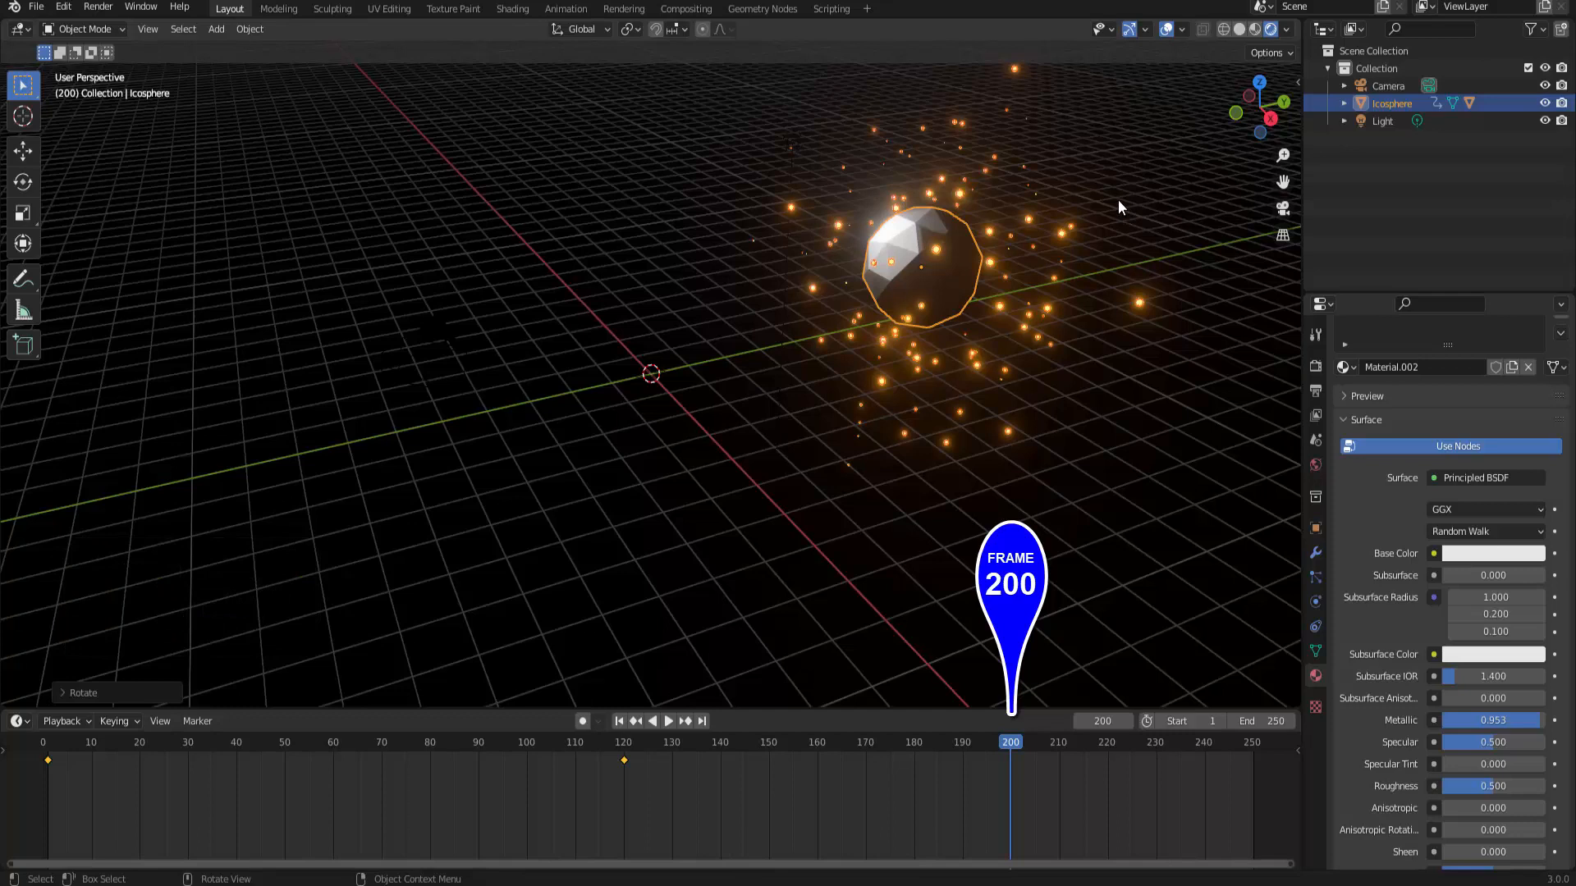
pyautogui.press('i')
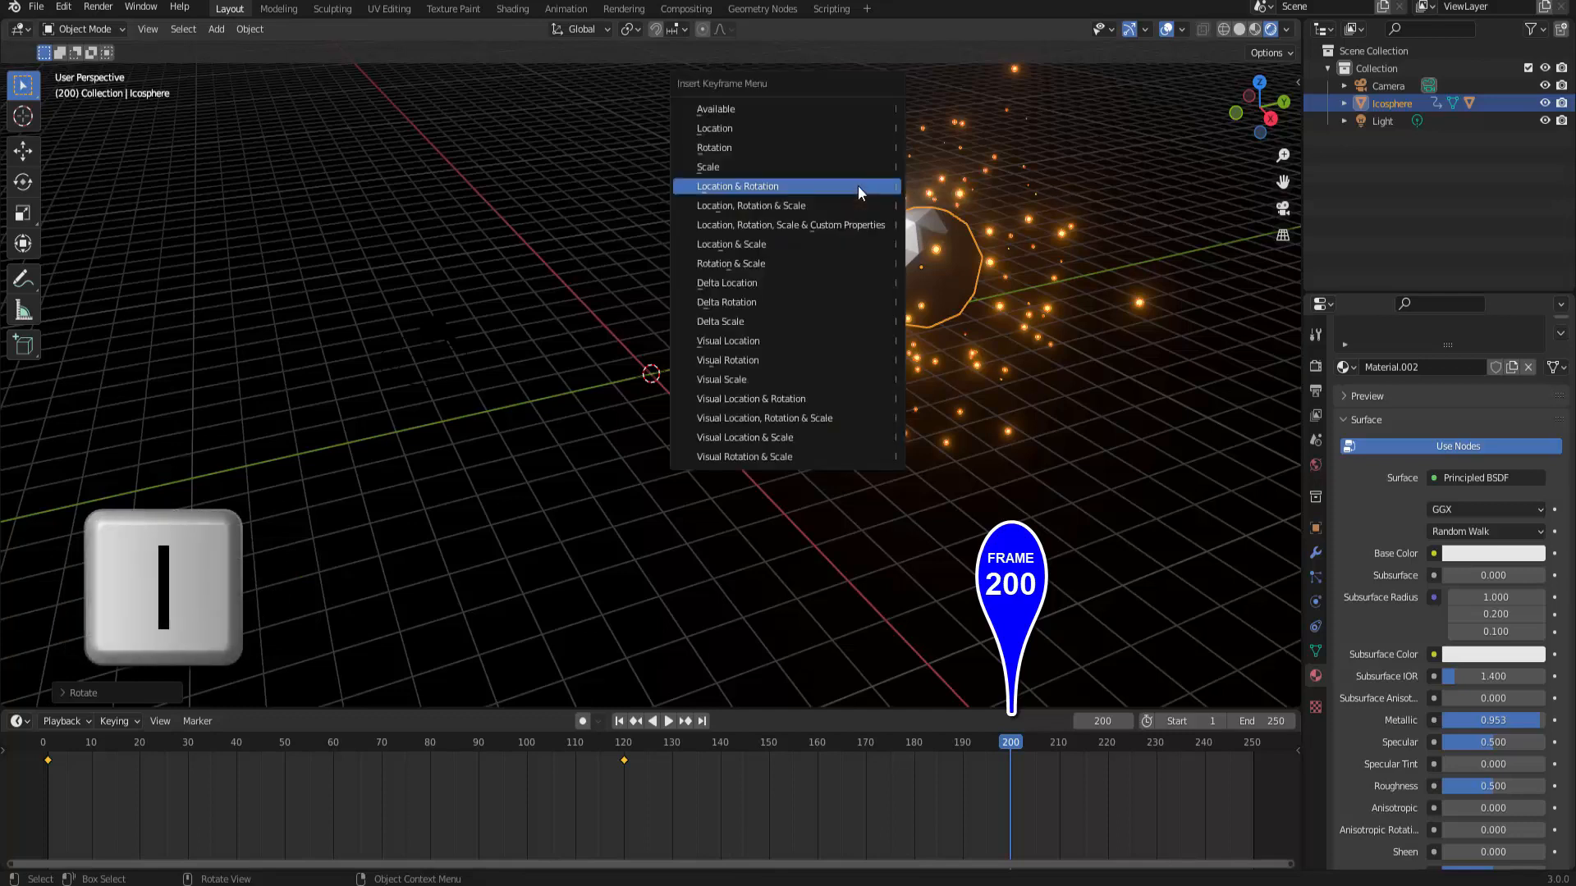
pyautogui.click(859, 185)
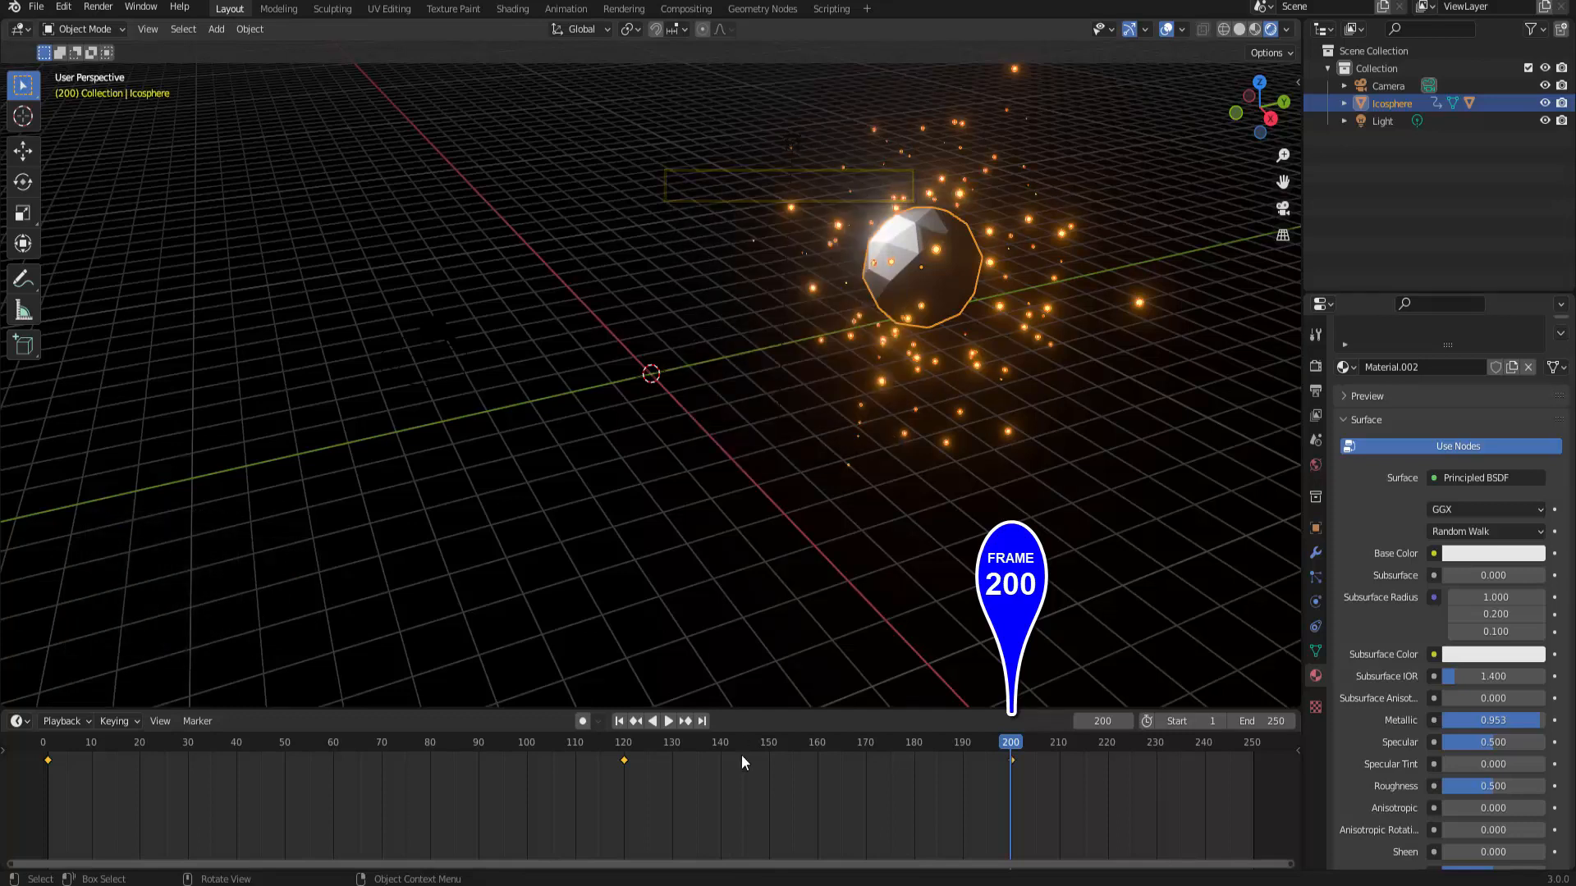
# Play the animation from frame 1 to review the icosphere's keyframed motion, and stop the playback past frame 200.
pyautogui.click(621, 725)
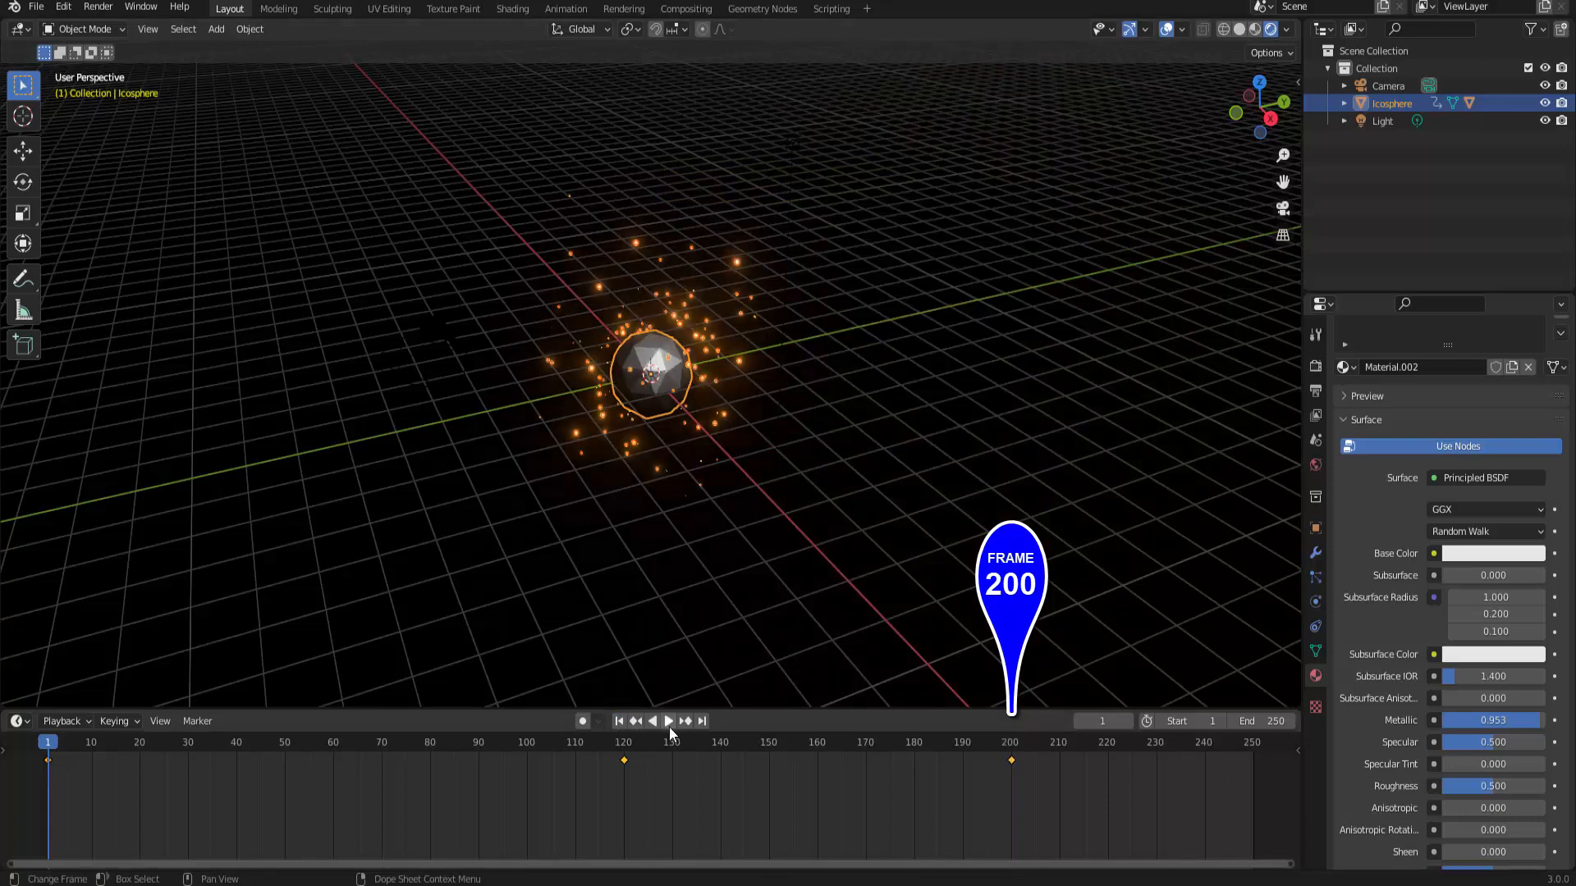
pyautogui.click(668, 722)
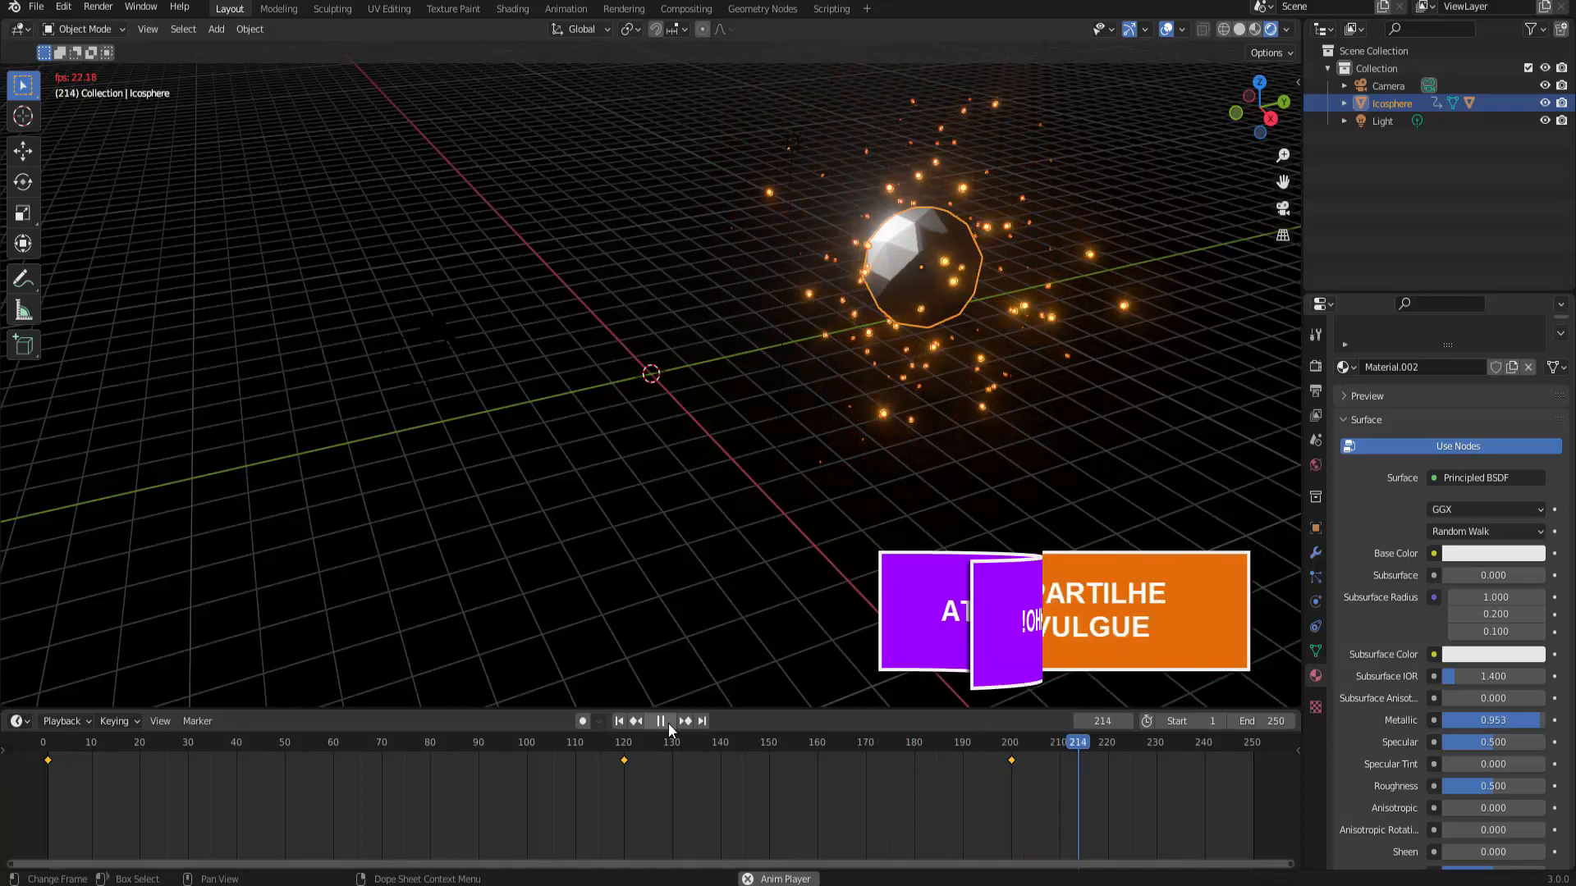
pyautogui.click(668, 722)
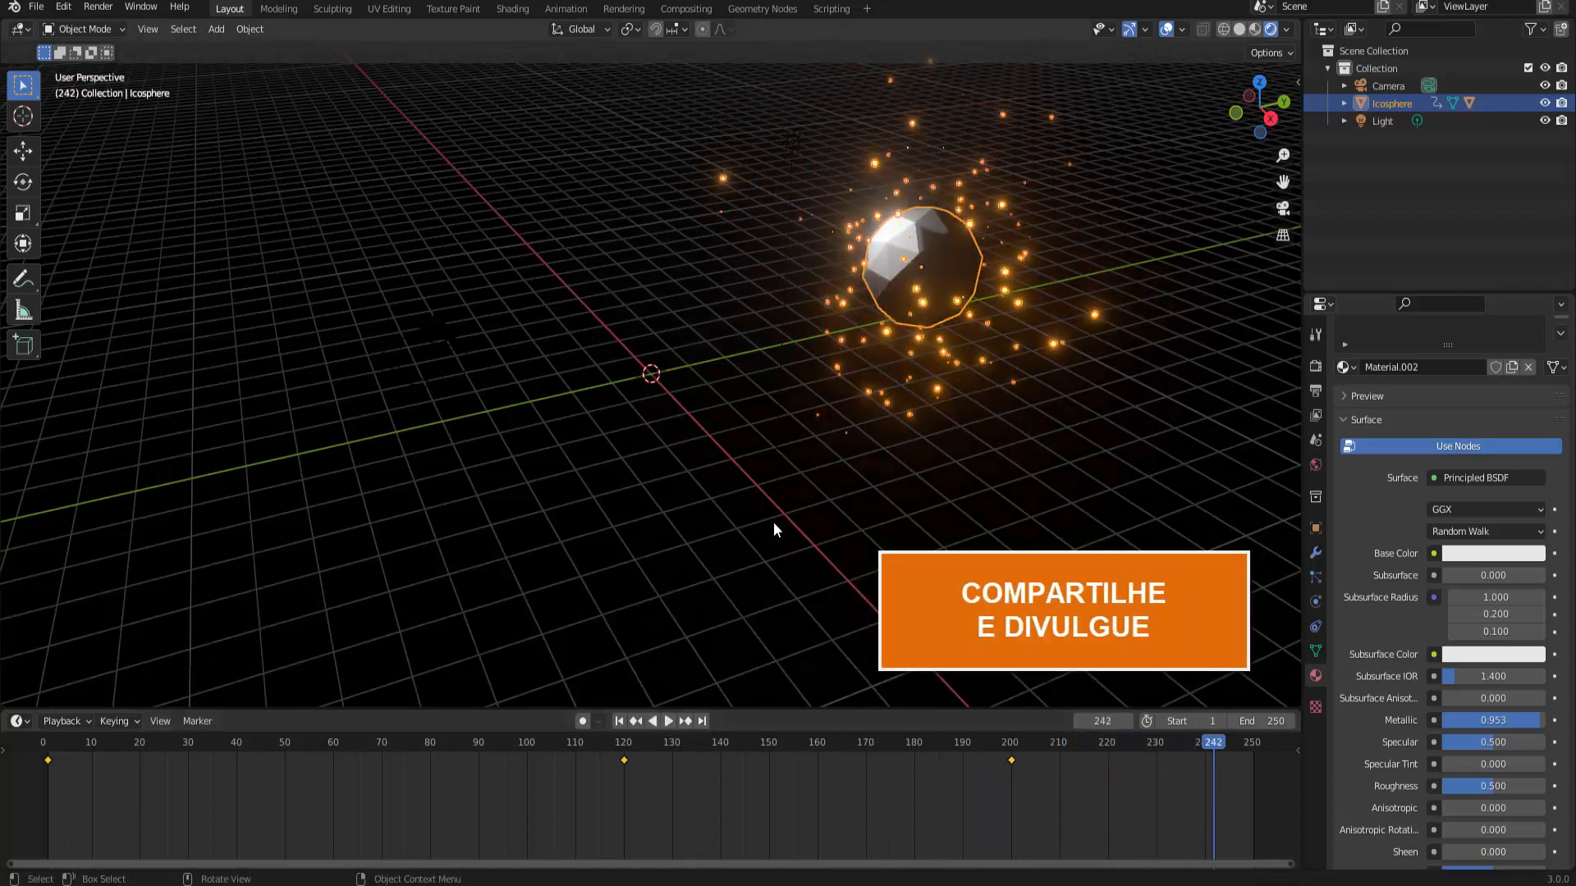